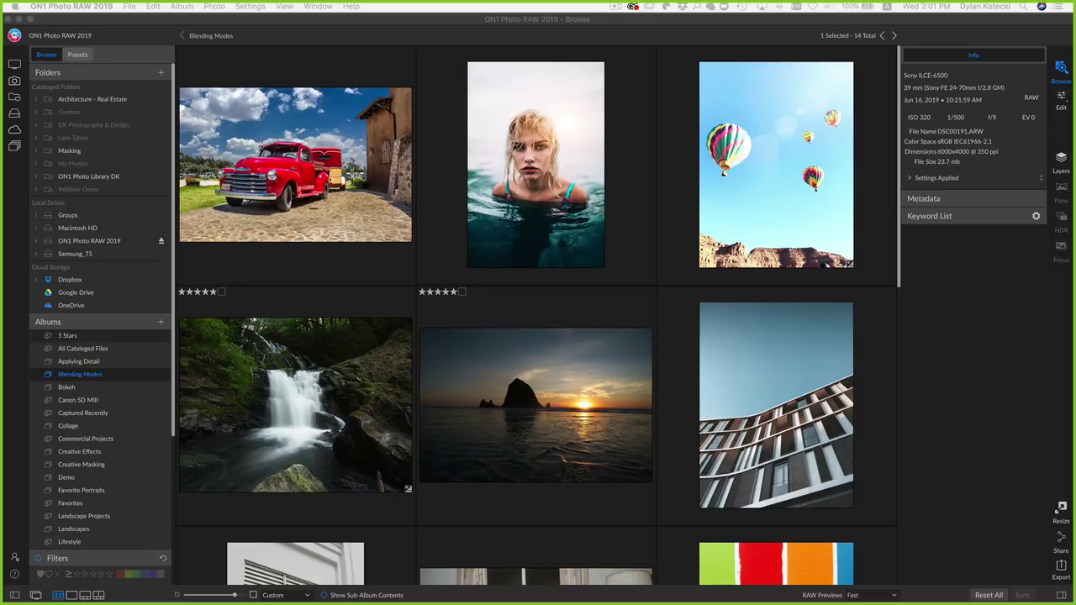
# Bring the Blending Modes notes document in front of ON1 Photo RAW.
pyautogui.press('super+Tab')
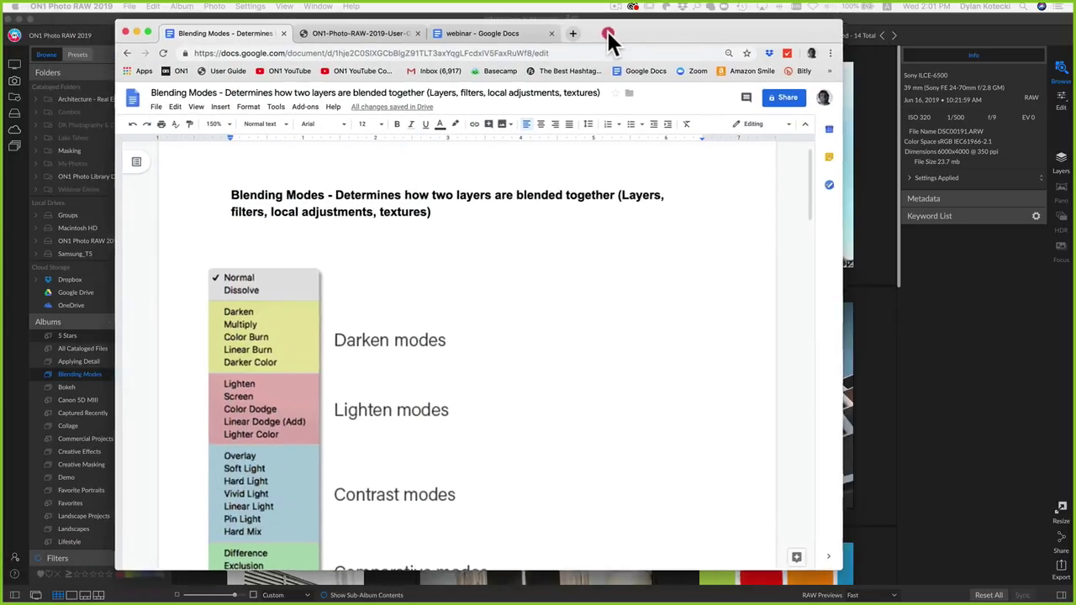
# Maximize the Chrome window with the Blending Modes notes and scroll through the blend-mode group chart.
pyautogui.click(610, 41)
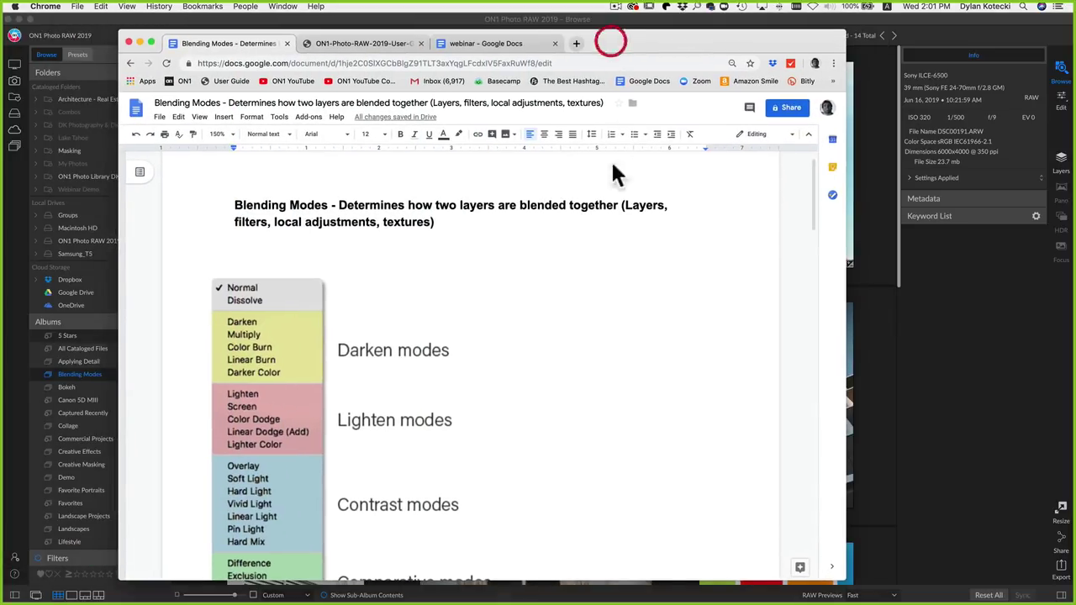
pyautogui.doubleClick(676, 42)
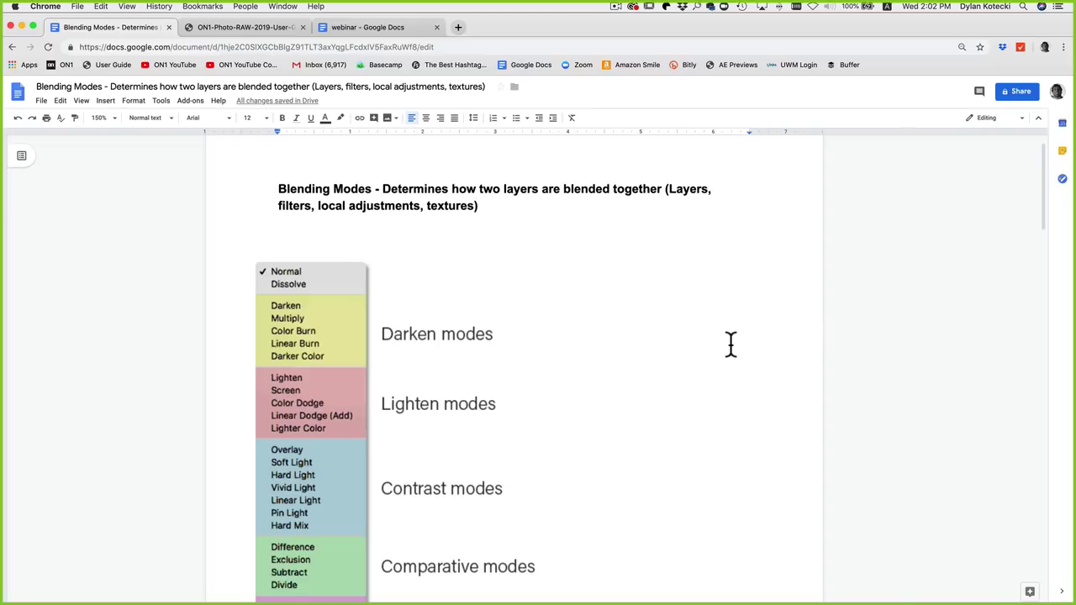
pyautogui.scroll(-2, 398, 353)
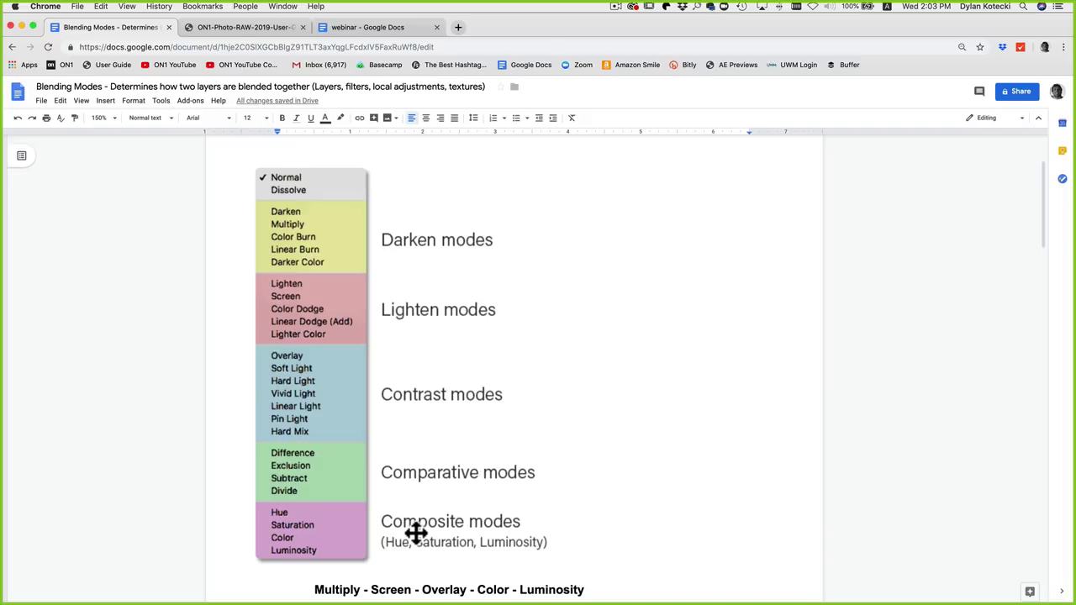
pyautogui.scroll(-5, 508, 498)
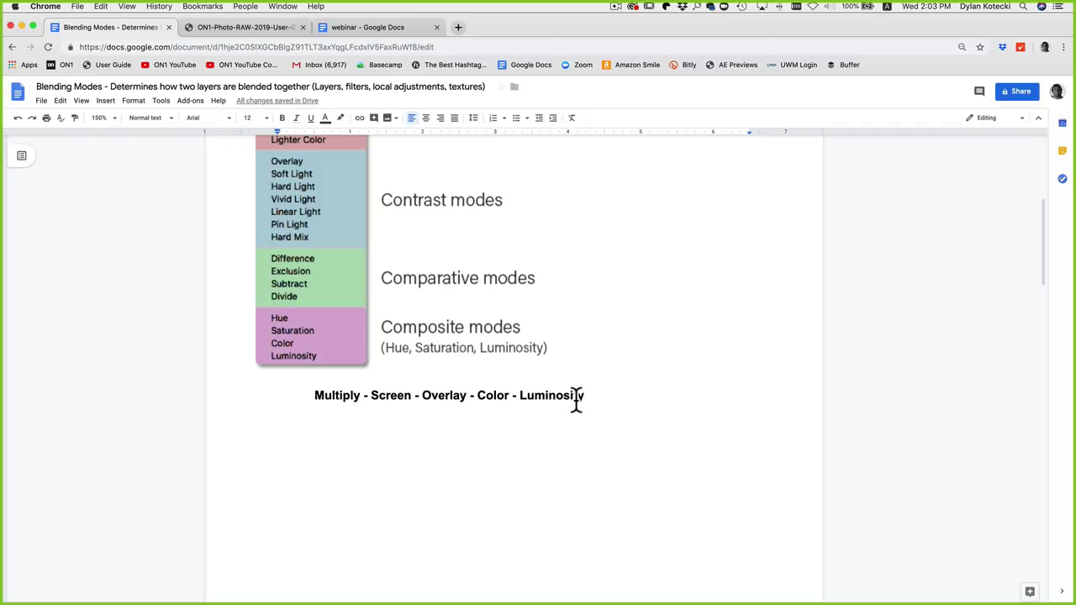
# Scroll past the page break to the Multiply (darkens) and Screen (lightens) sections.
pyautogui.scroll(-5, 577, 399)
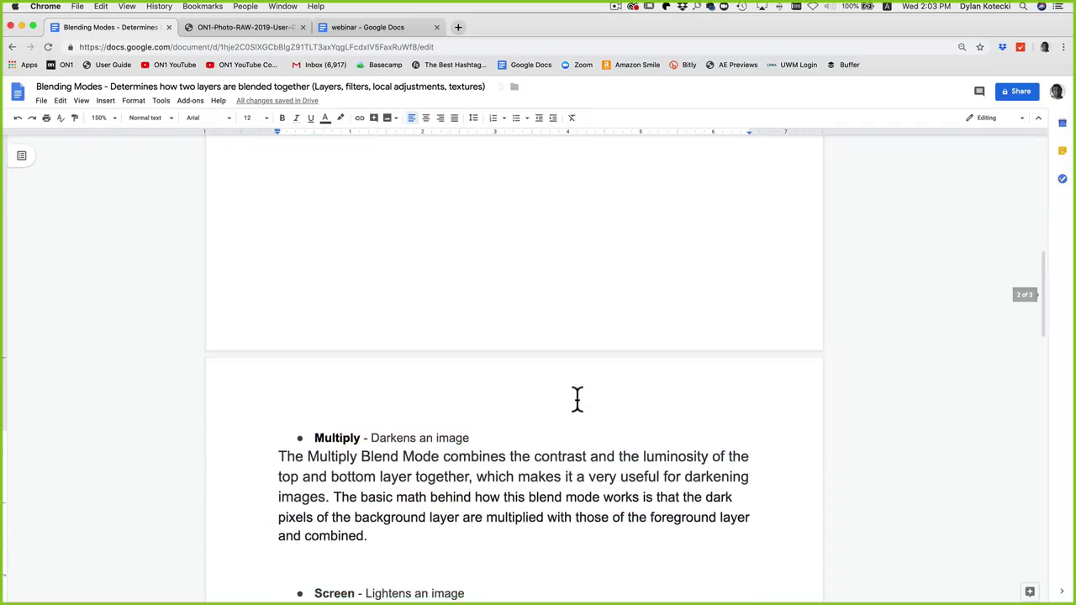
pyautogui.scroll(-2, 577, 399)
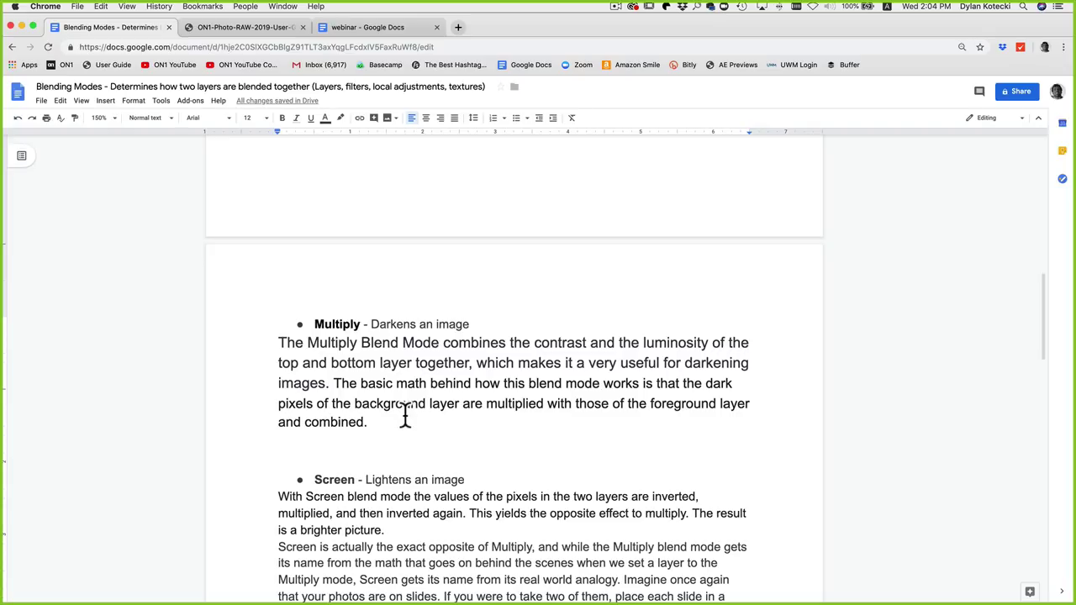
# Return to ON1 and open richy-1570279-unsplash.jpg, the red pickup truck, in the Edit module.
pyautogui.click(434, 585)
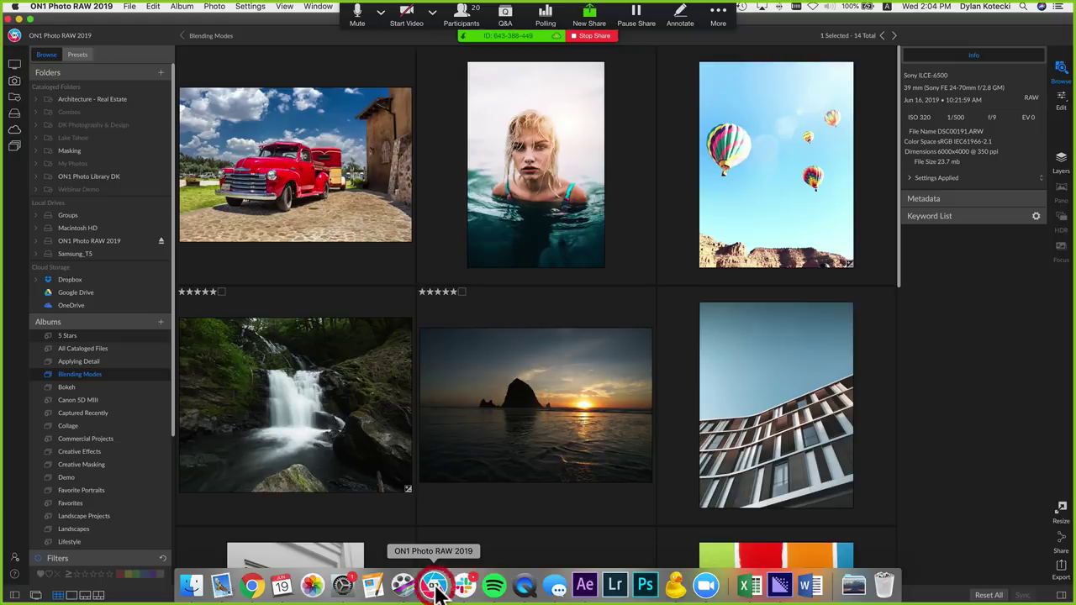
pyautogui.doubleClick(308, 164)
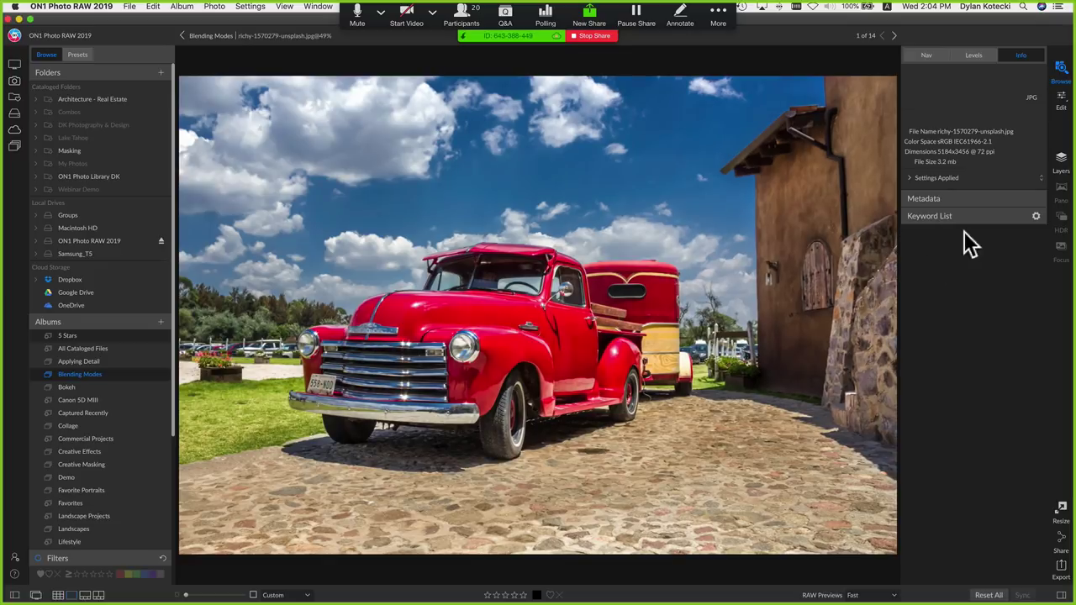
pyautogui.click(1063, 103)
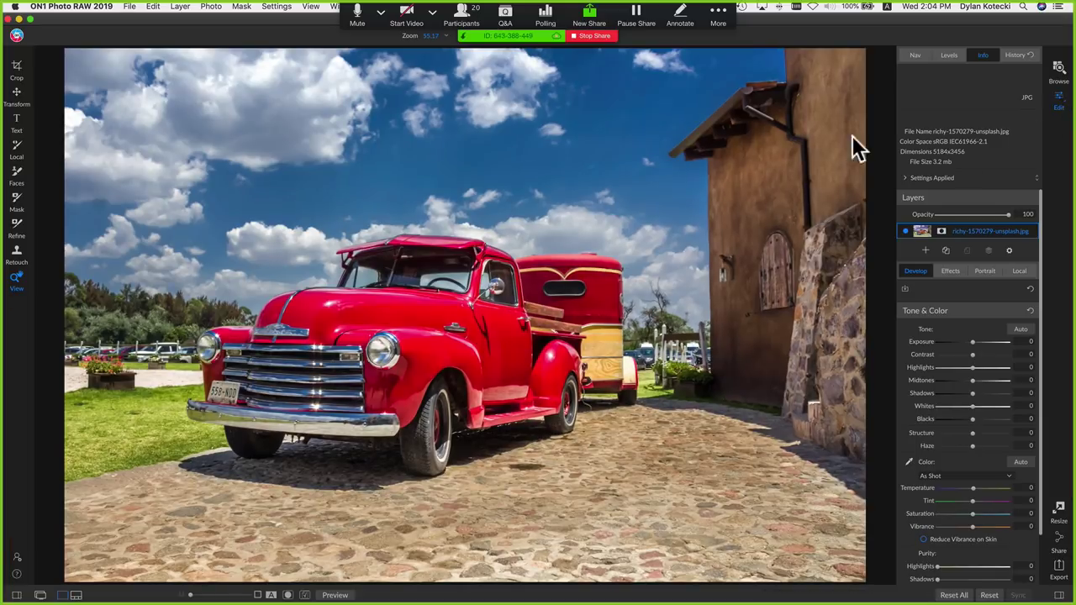
# Add the white-grey-black card screenshot as a new layer and scale it to 260 with Transform.
pyautogui.click(926, 250)
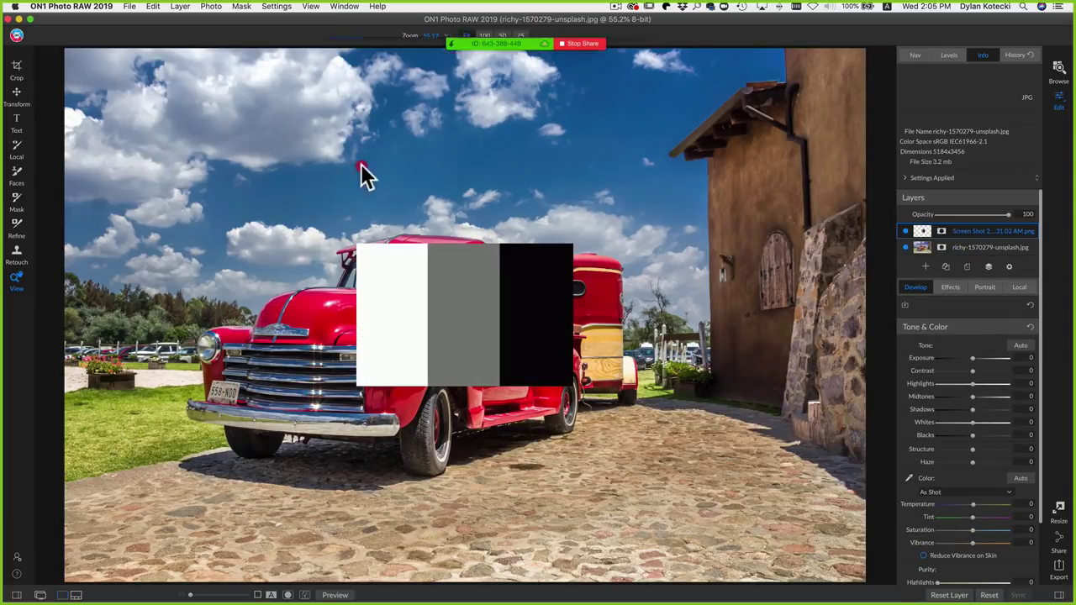
pyautogui.moveTo(433, 285); pyautogui.dragTo(449, 290)
pyautogui.press('v')
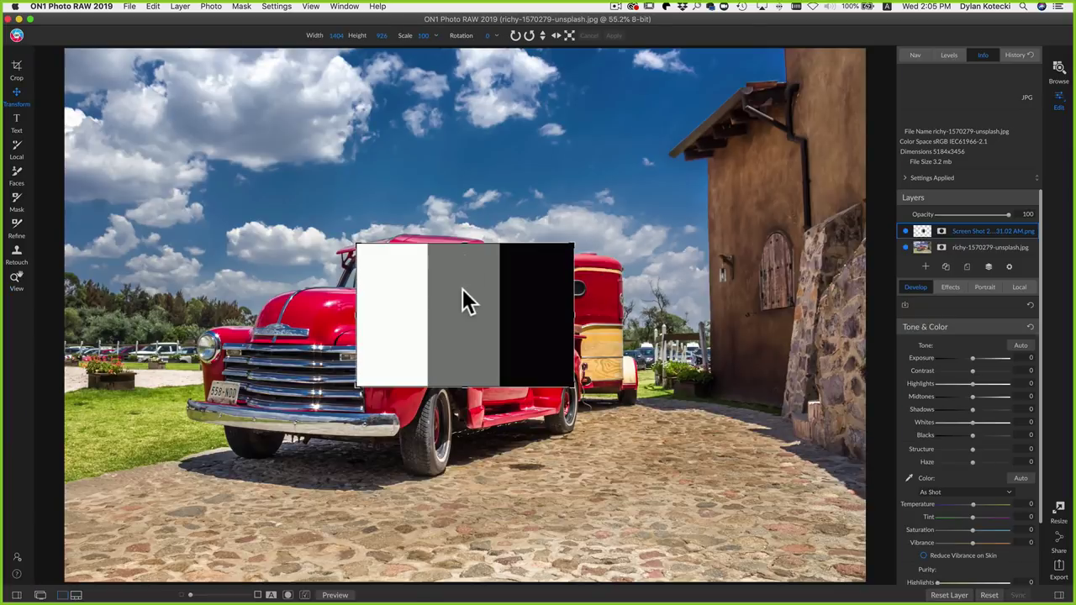
pyautogui.moveTo(413, 41); pyautogui.dragTo(429, 46)
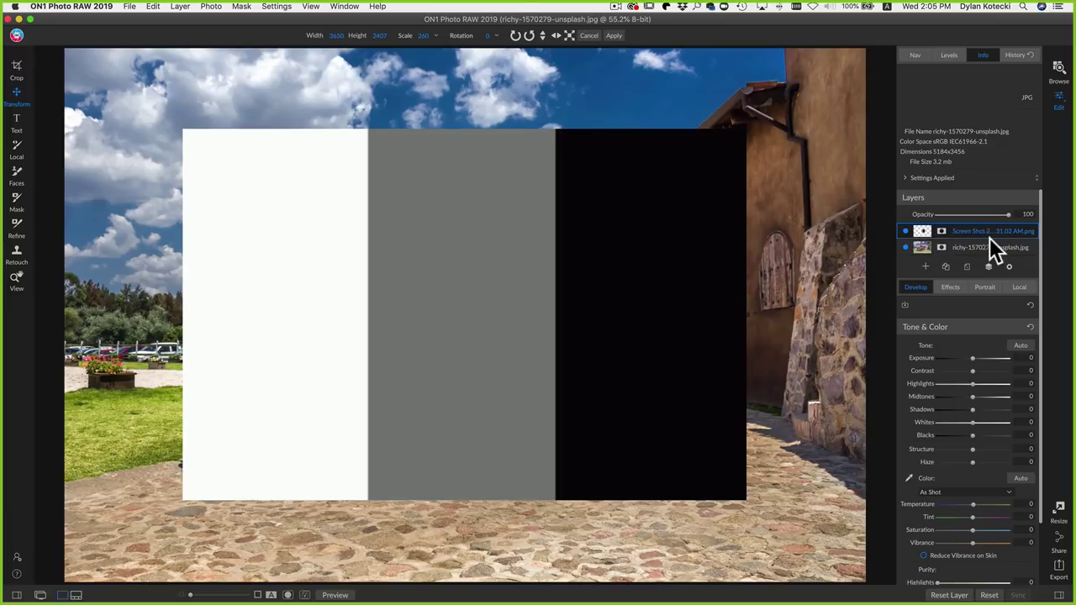
# Set the card layer's blend mode to Multiply and drag it left and up over the truck.
pyautogui.click(1008, 267)
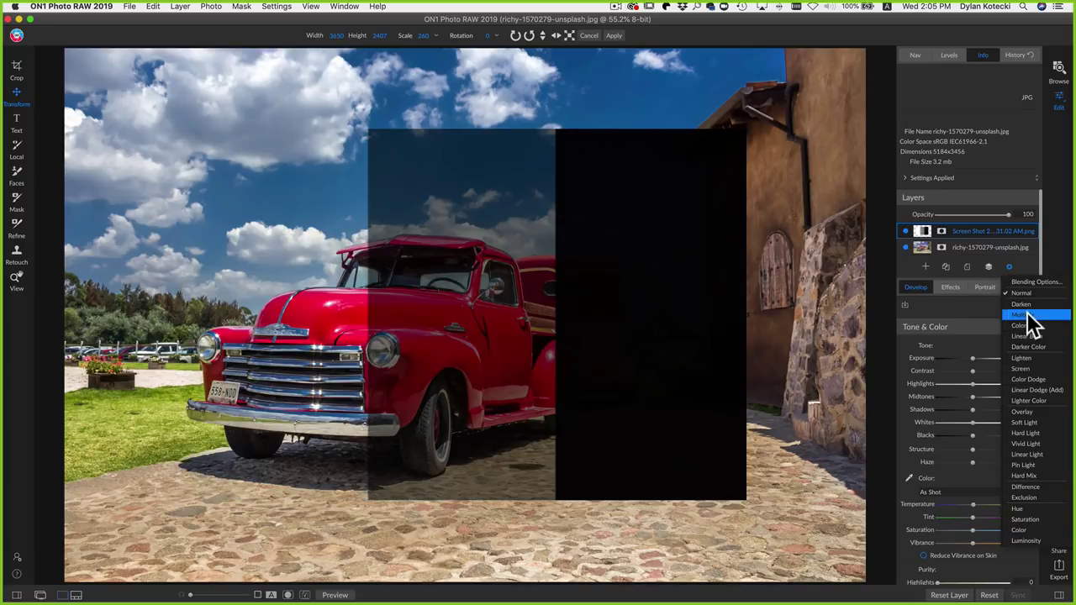
pyautogui.click(1020, 313)
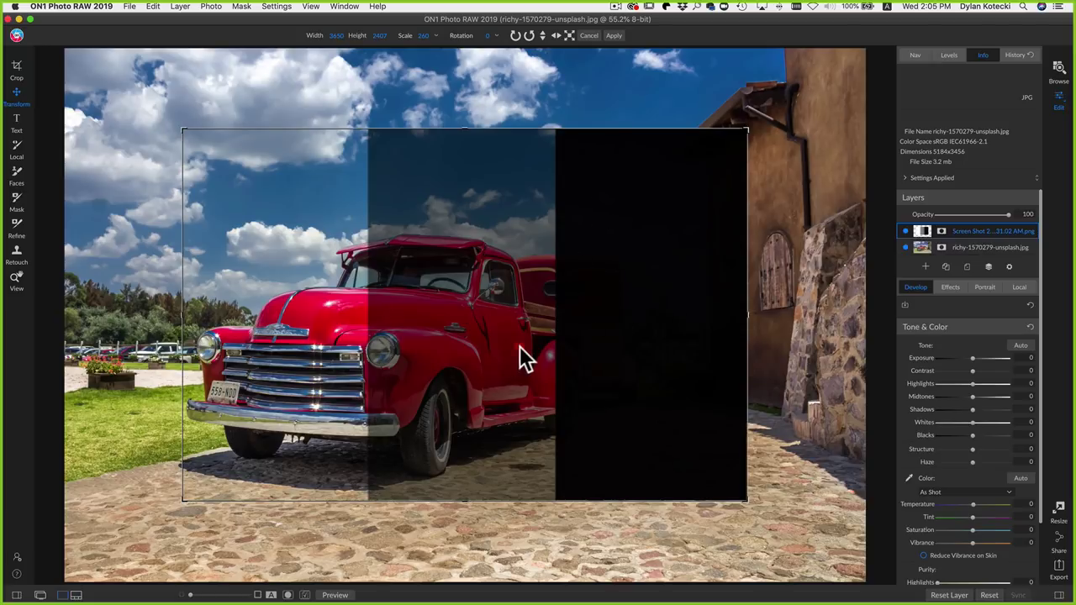
pyautogui.moveTo(519, 347); pyautogui.dragTo(560, 319)
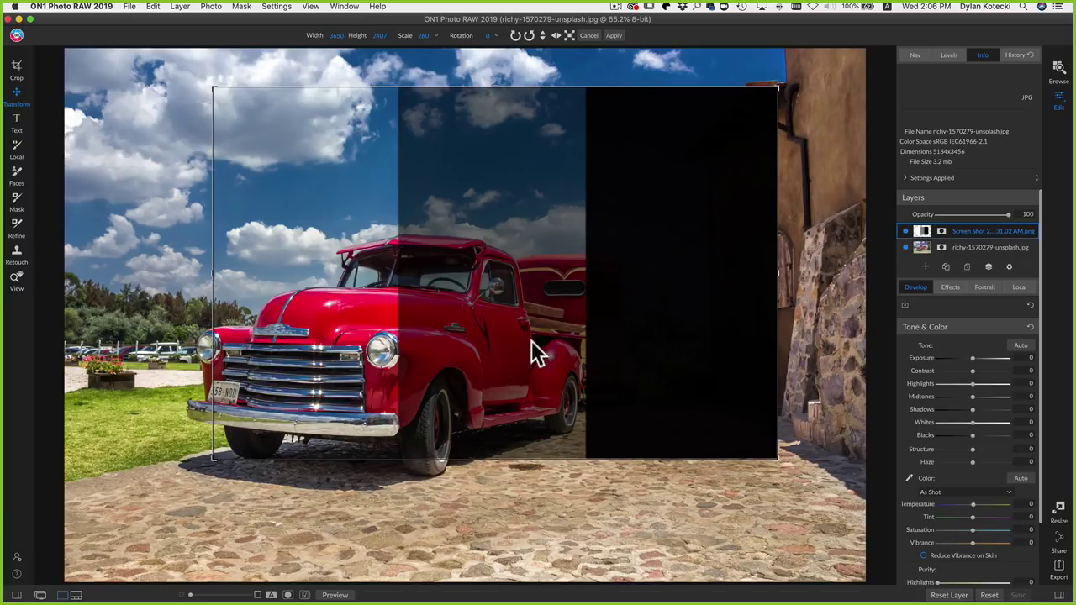
pyautogui.moveTo(523, 277); pyautogui.dragTo(462, 294)
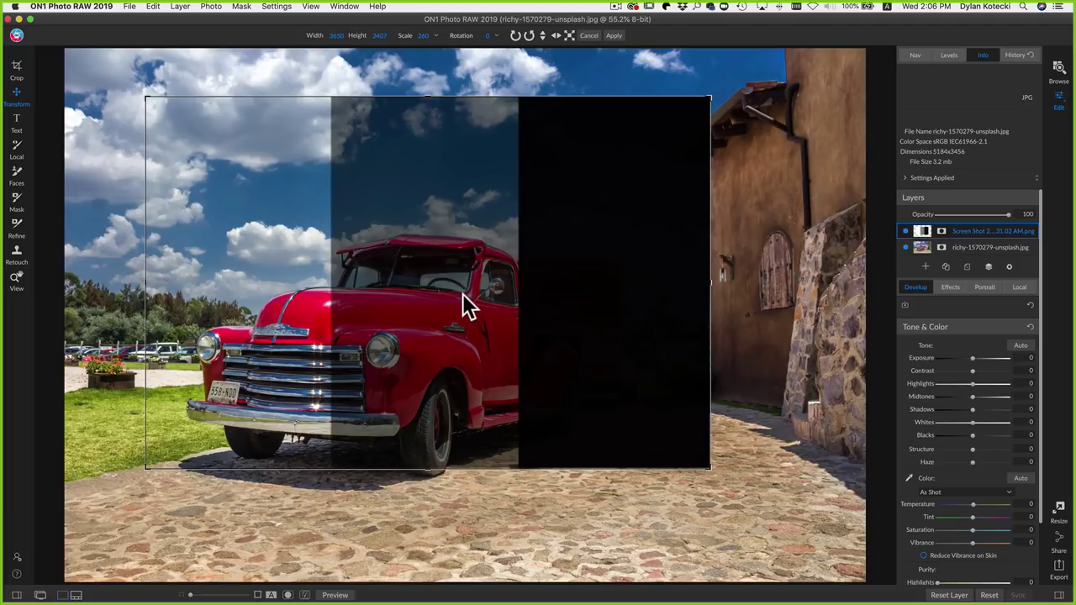
pyautogui.moveTo(463, 291); pyautogui.dragTo(465, 271)
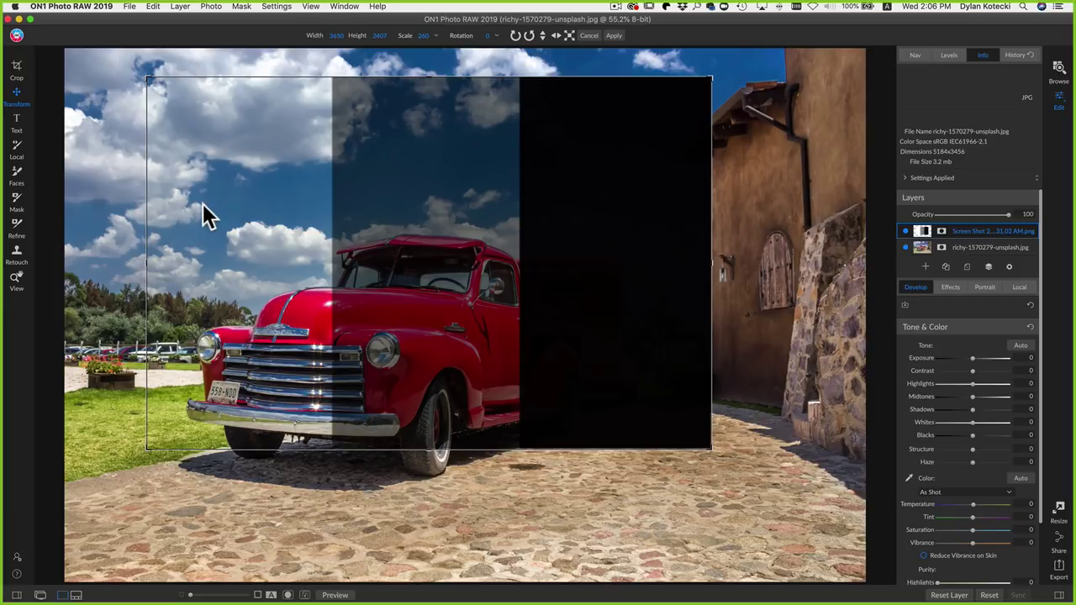
# Delete the card layer and add a local adjustment with an inverted mask covering the whole image.
pyautogui.rightClick(989, 234)
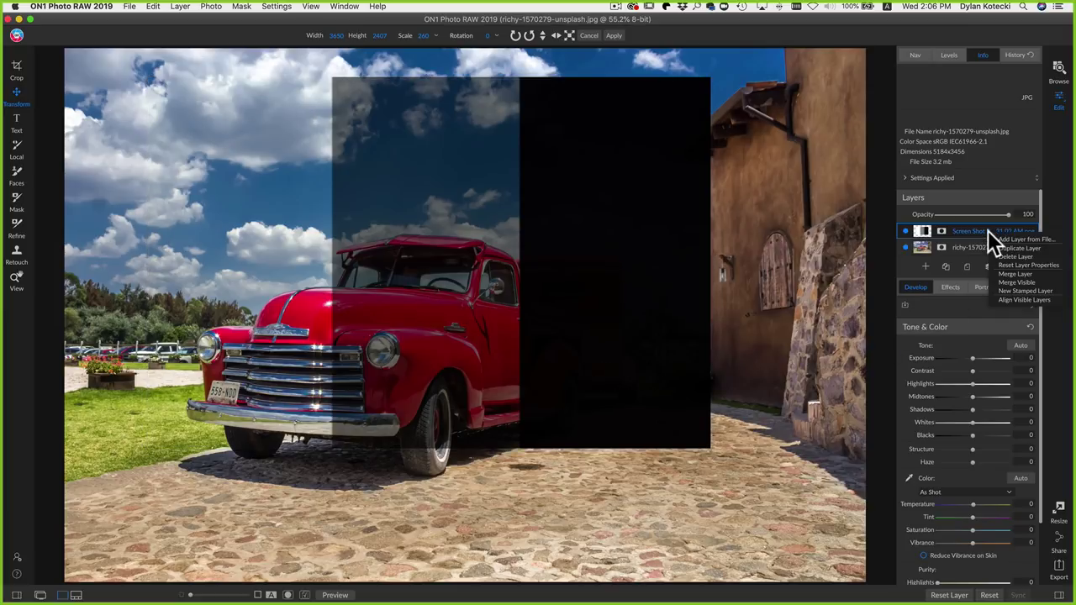
pyautogui.click(1005, 256)
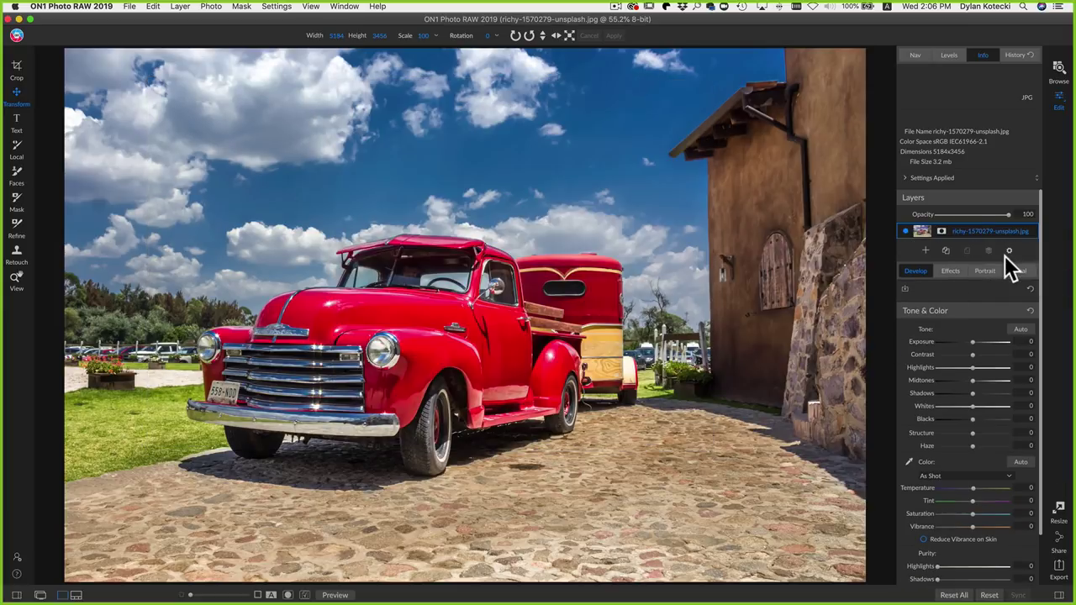
pyautogui.click(1022, 272)
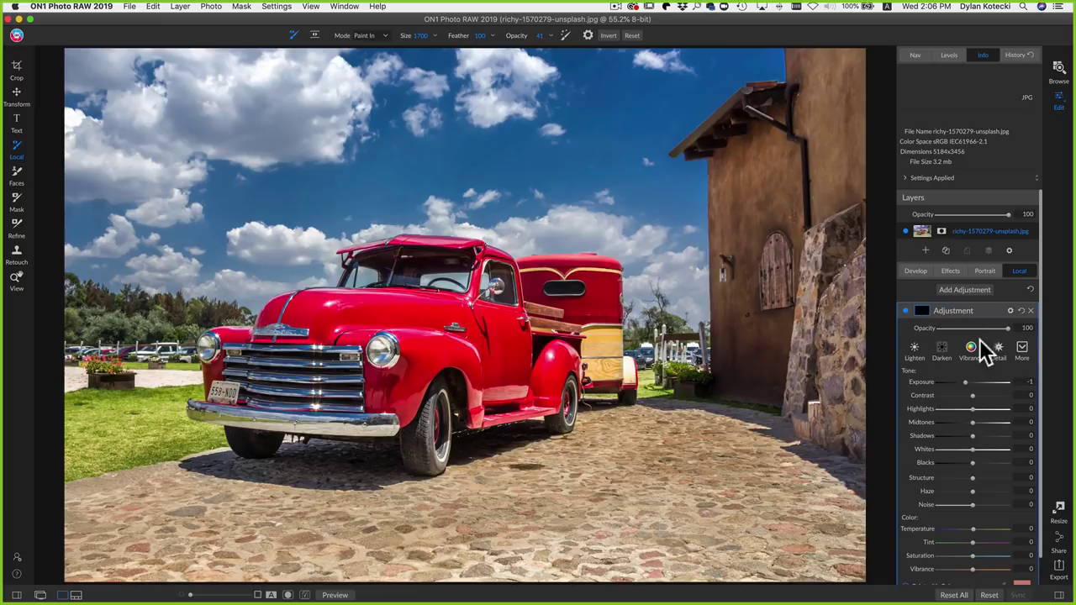
pyautogui.click(921, 310)
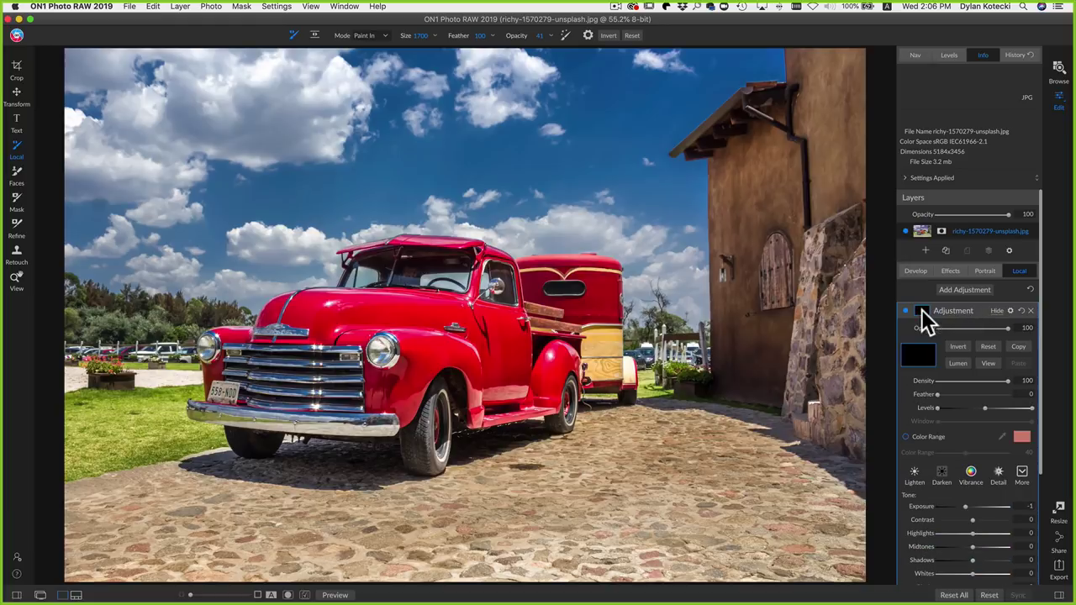
pyautogui.click(963, 346)
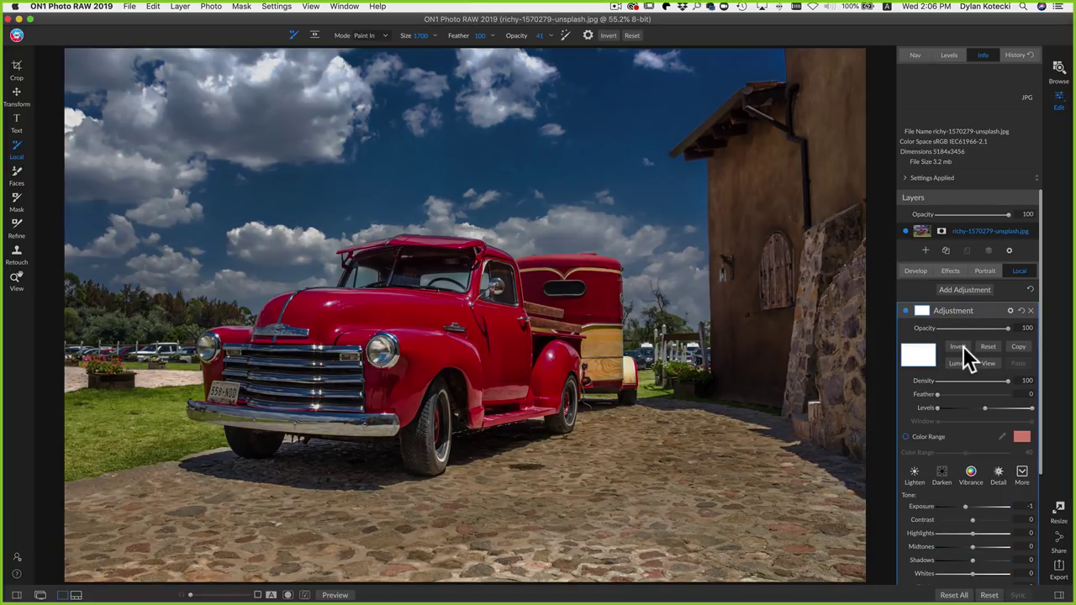
# Toggle the exposure −1 adjustment off and on to compare the darkened photo.
pyautogui.click(905, 311)
pyautogui.click(905, 311)
pyautogui.click(905, 311)
pyautogui.click(905, 311)
pyautogui.click(1009, 311)
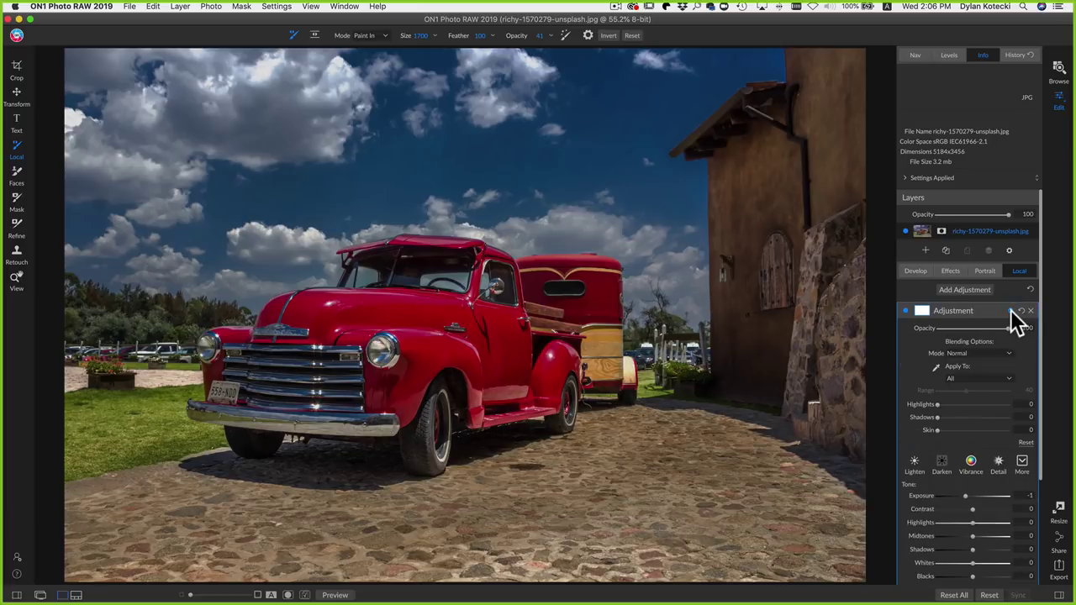
# Try Multiply blending on the adjustment, then reset it and apply the Darken preset (exposure −1).
pyautogui.click(979, 353)
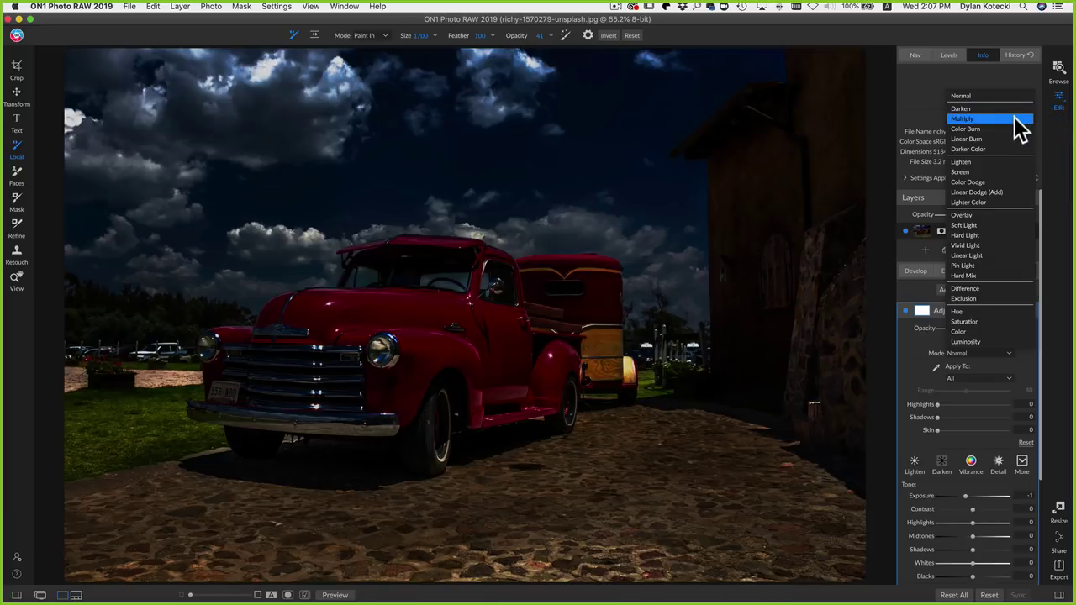
pyautogui.click(1006, 117)
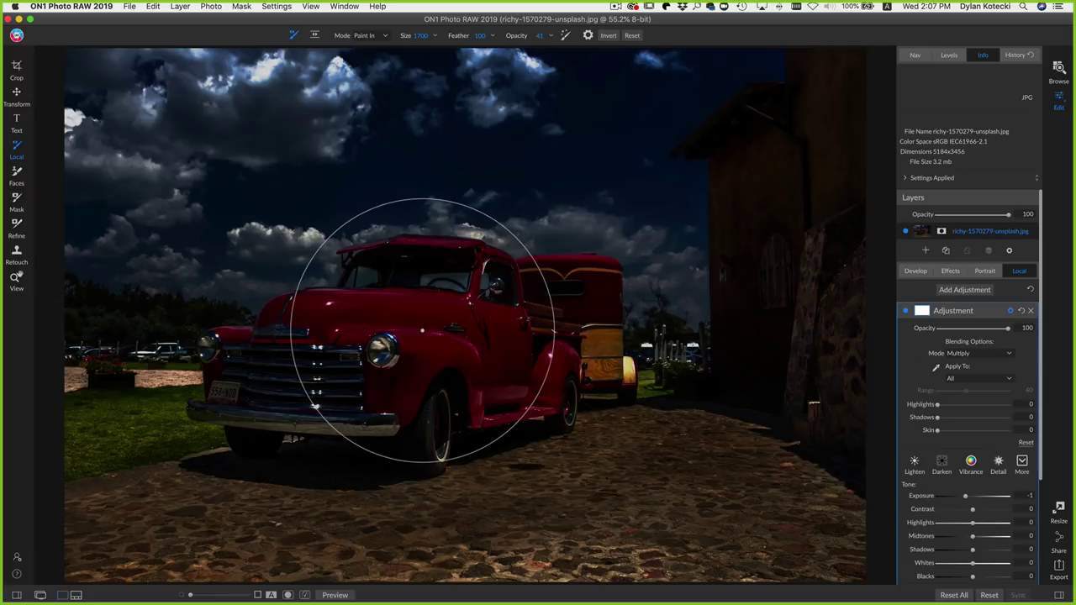
pyautogui.click(1009, 310)
pyautogui.click(1009, 310)
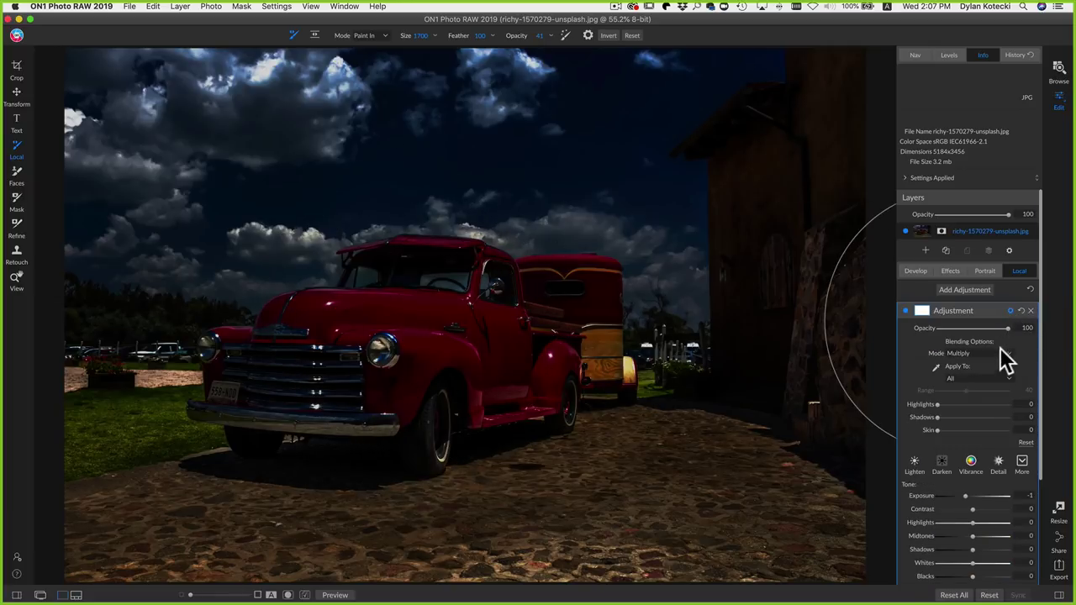
pyautogui.click(1001, 356)
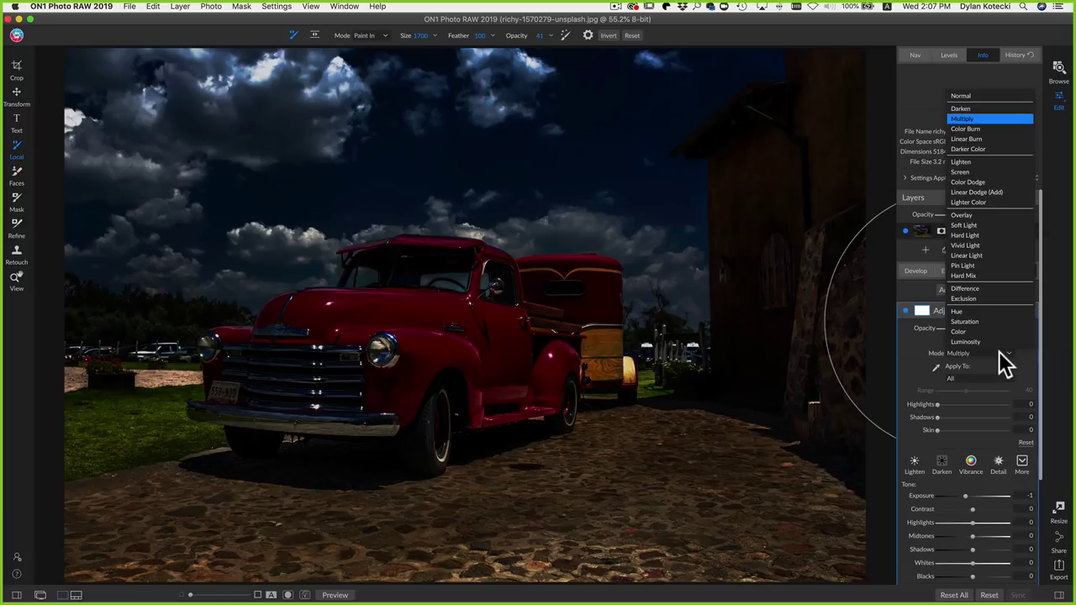
pyautogui.click(1012, 118)
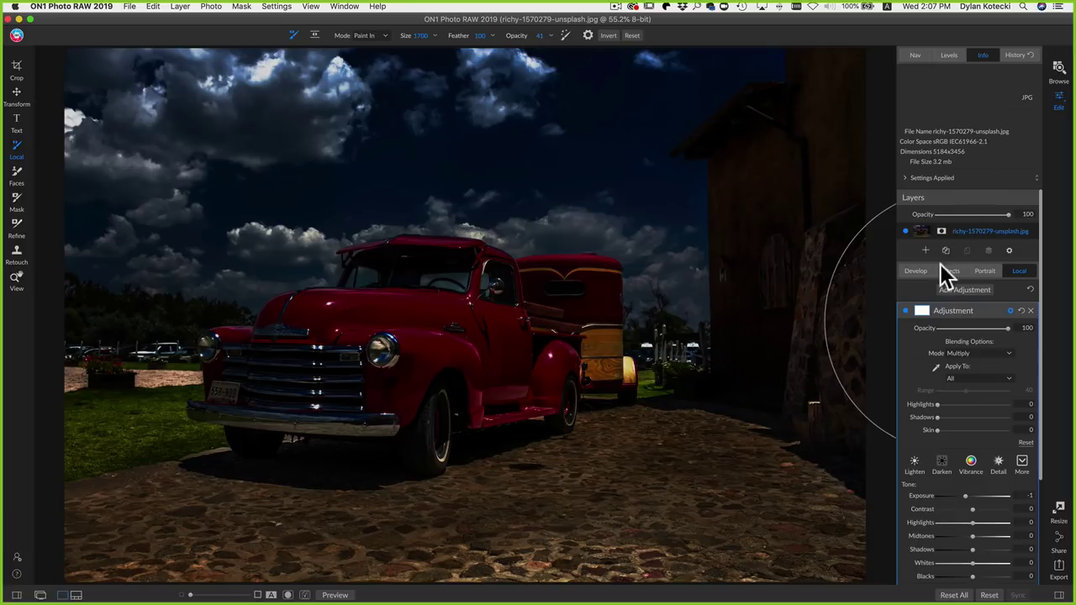
pyautogui.click(1021, 311)
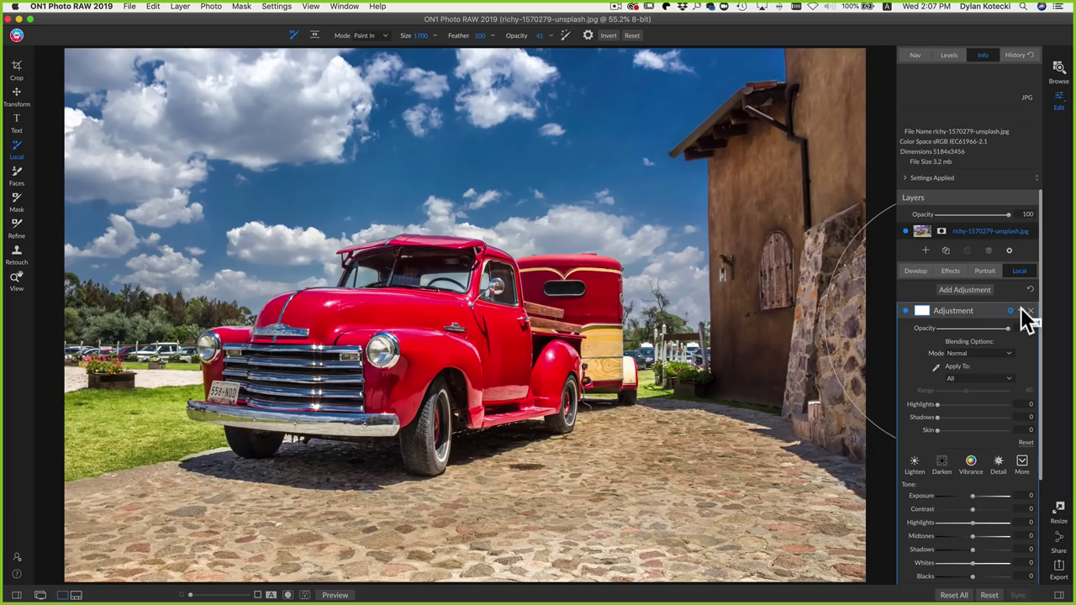
pyautogui.click(942, 462)
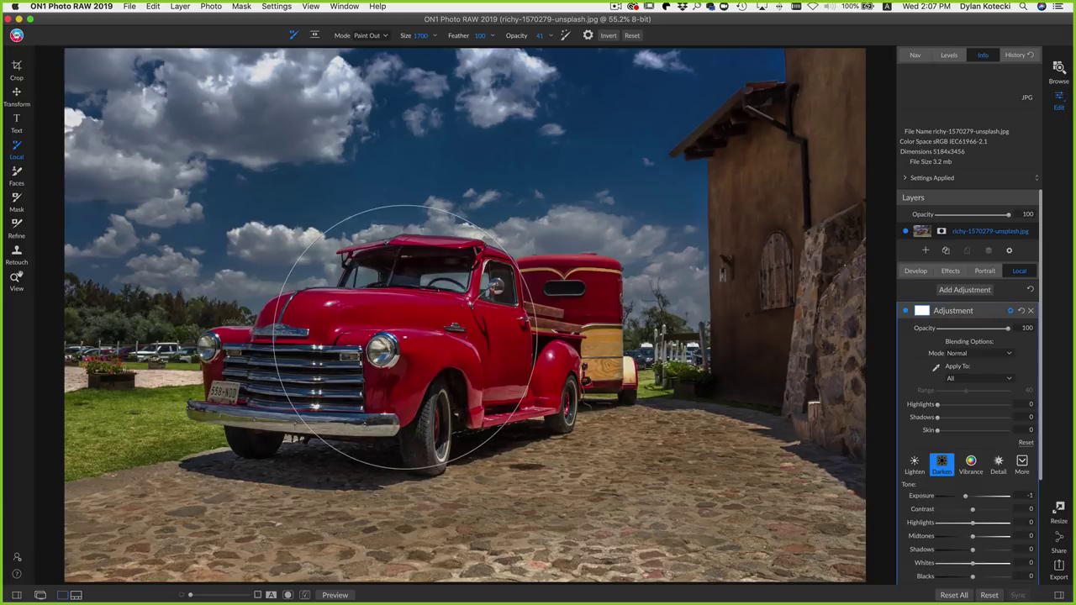
# Paint the darkening off the truck's front, then set brush opacity to 56 and switch to Paint In.
pyautogui.moveTo(404, 336)
pyautogui.mouseDown()
pyautogui.moveTo(282, 358)
pyautogui.moveTo(386, 311)
pyautogui.moveTo(568, 297)
pyautogui.moveTo(593, 333)
pyautogui.moveTo(508, 372)
pyautogui.moveTo(315, 390)
pyautogui.moveTo(372, 389)
pyautogui.moveTo(238, 384)
pyautogui.moveTo(249, 336)
pyautogui.moveTo(292, 281)
pyautogui.moveTo(364, 257)
pyautogui.moveTo(485, 276)
pyautogui.moveTo(559, 320)
pyautogui.moveTo(567, 375)
pyautogui.moveTo(503, 412)
pyautogui.moveTo(395, 433)
pyautogui.mouseUp()
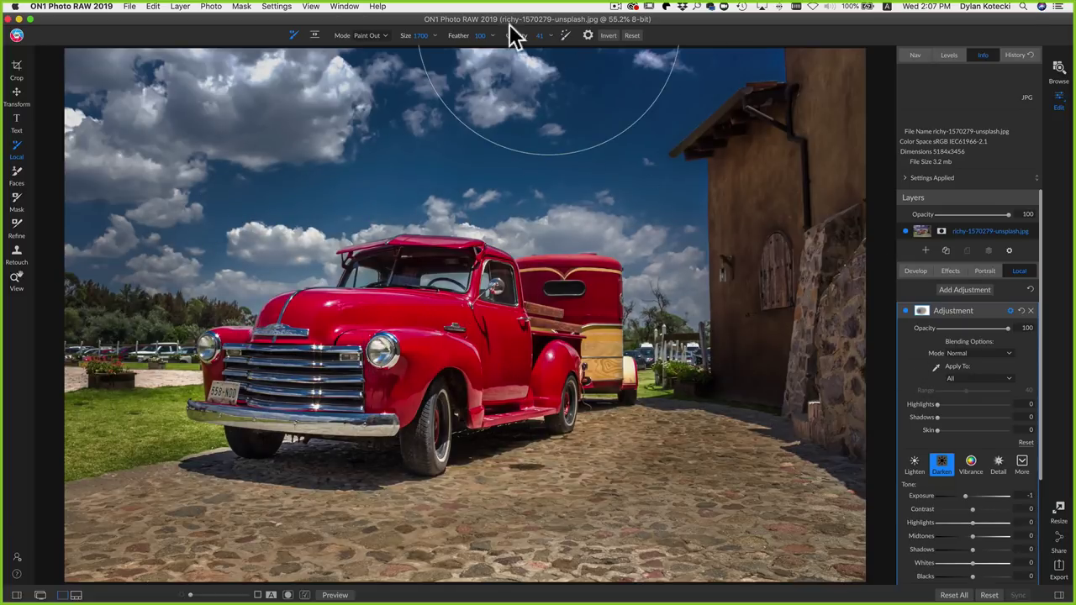
pyautogui.moveTo(515, 35)
pyautogui.mouseDown()
pyautogui.moveTo(591, 39)
pyautogui.moveTo(538, 42)
pyautogui.mouseUp()
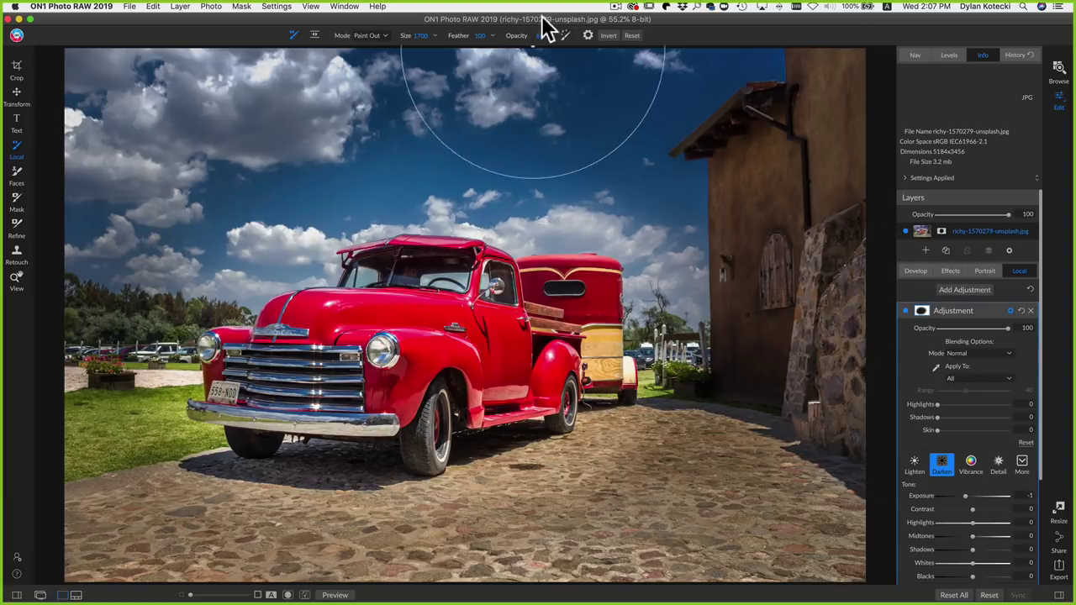
pyautogui.moveTo(539, 35); pyautogui.dragTo(487, 47)
pyautogui.press('alt')
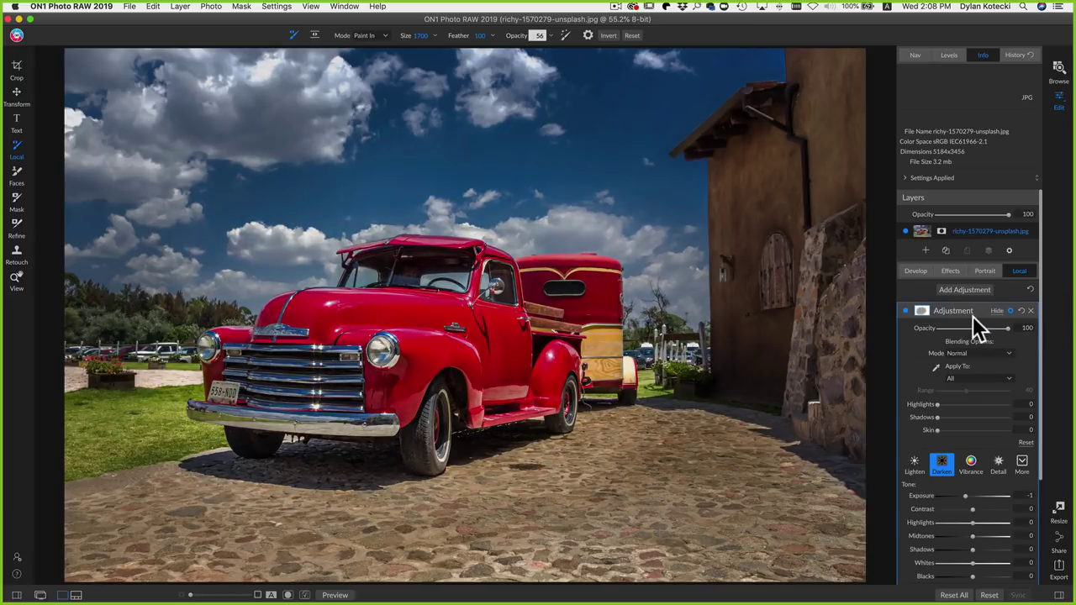
# Blend the adjustment as Multiply at 71 opacity and paint it partly off the sky at 29 brush opacity.
pyautogui.click(979, 354)
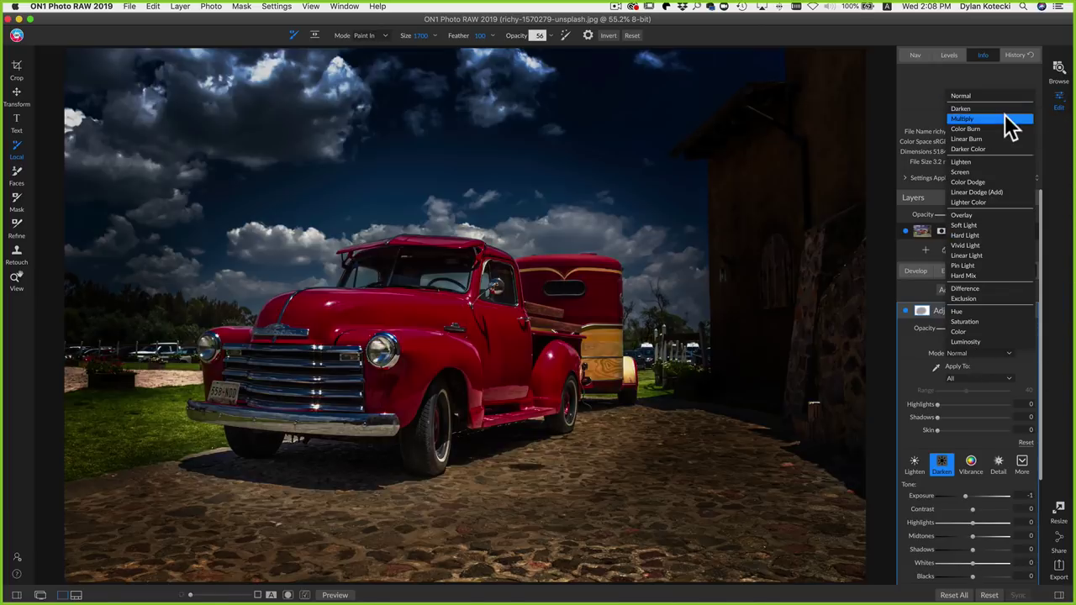
pyautogui.click(1001, 116)
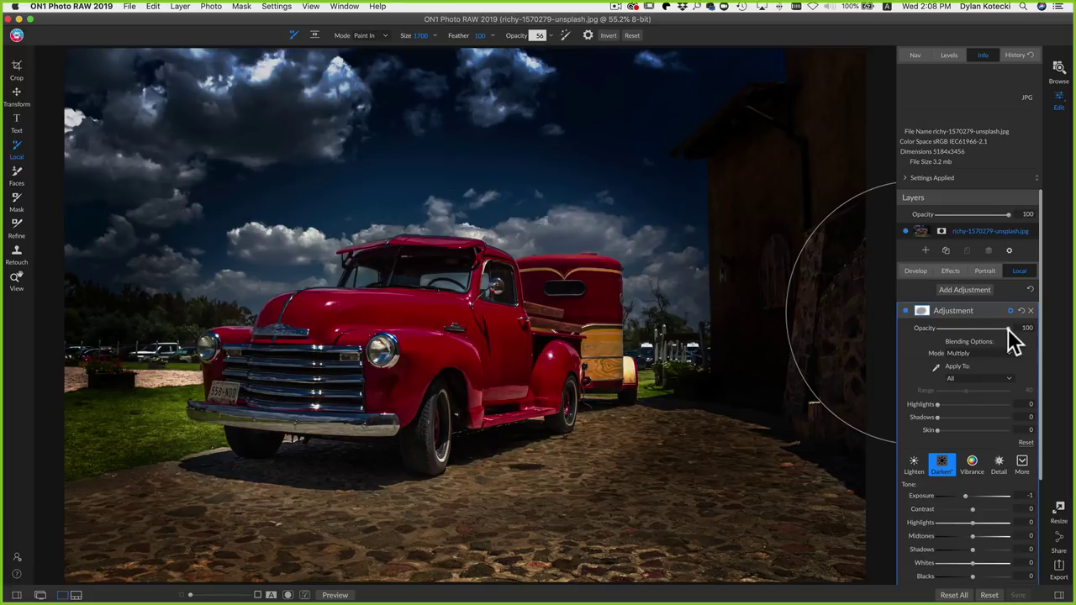
pyautogui.moveTo(1011, 330)
pyautogui.mouseDown()
pyautogui.moveTo(962, 330)
pyautogui.moveTo(987, 330)
pyautogui.mouseUp()
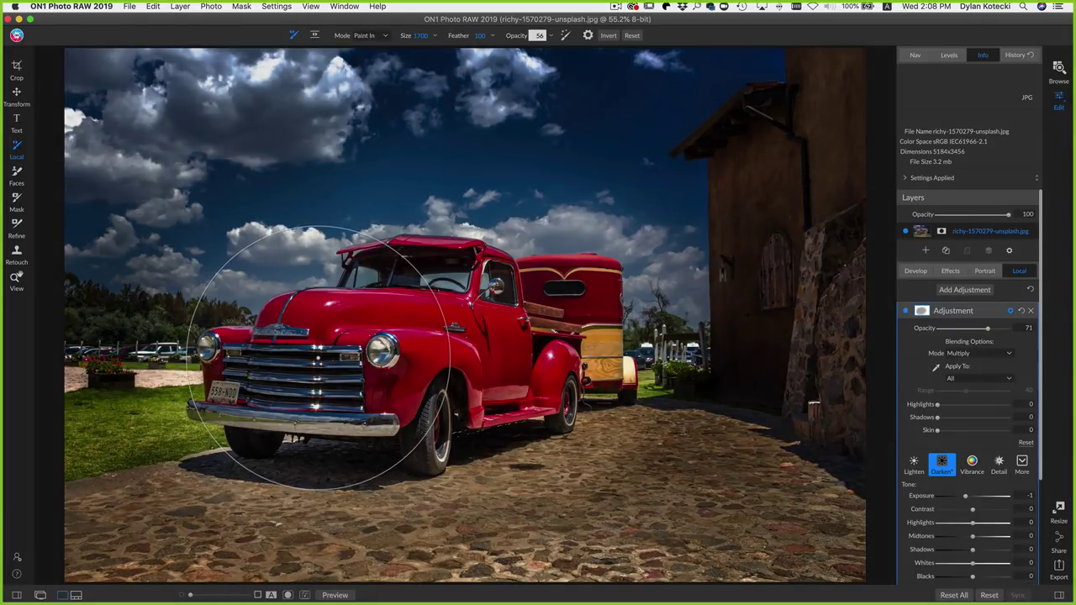
pyautogui.moveTo(319, 357)
pyautogui.mouseDown()
pyautogui.moveTo(308, 315)
pyautogui.moveTo(349, 273)
pyautogui.moveTo(392, 252)
pyautogui.moveTo(485, 252)
pyautogui.moveTo(563, 288)
pyautogui.moveTo(613, 355)
pyautogui.moveTo(535, 383)
pyautogui.moveTo(410, 402)
pyautogui.moveTo(334, 403)
pyautogui.moveTo(297, 359)
pyautogui.moveTo(300, 328)
pyautogui.moveTo(276, 363)
pyautogui.moveTo(373, 417)
pyautogui.moveTo(513, 419)
pyautogui.moveTo(584, 407)
pyautogui.moveTo(605, 372)
pyautogui.moveTo(593, 311)
pyautogui.moveTo(559, 327)
pyautogui.mouseUp()
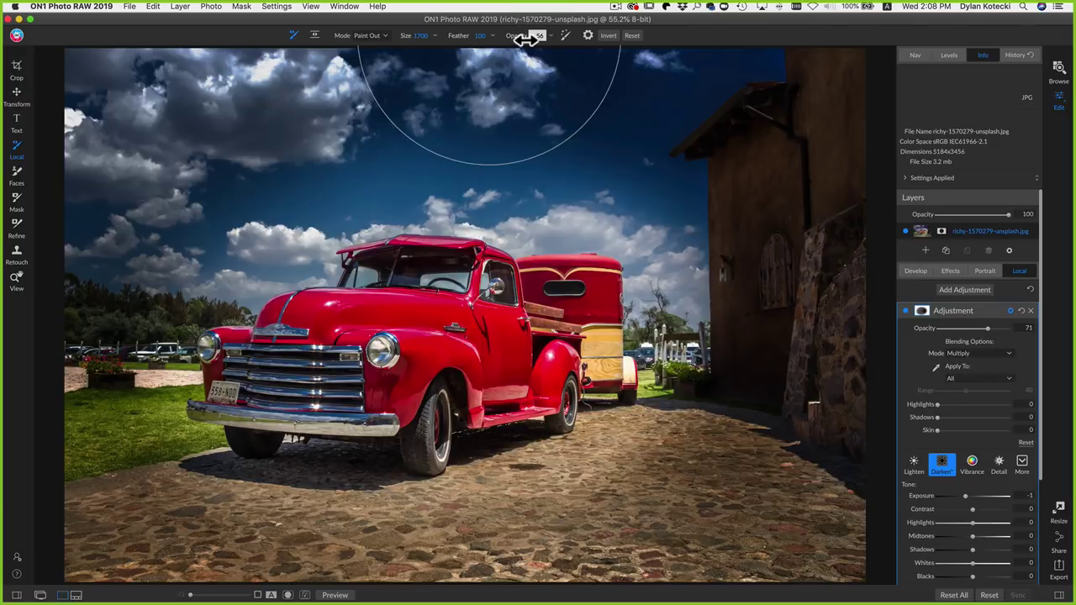
pyautogui.moveTo(528, 36); pyautogui.dragTo(502, 46)
pyautogui.moveTo(409, 184)
pyautogui.mouseDown()
pyautogui.moveTo(271, 206)
pyautogui.moveTo(524, 196)
pyautogui.moveTo(576, 219)
pyautogui.moveTo(609, 303)
pyautogui.moveTo(593, 369)
pyautogui.moveTo(418, 441)
pyautogui.moveTo(292, 437)
pyautogui.moveTo(223, 408)
pyautogui.moveTo(223, 305)
pyautogui.moveTo(259, 225)
pyautogui.moveTo(382, 178)
pyautogui.moveTo(548, 211)
pyautogui.moveTo(685, 282)
pyautogui.moveTo(710, 355)
pyautogui.mouseUp()
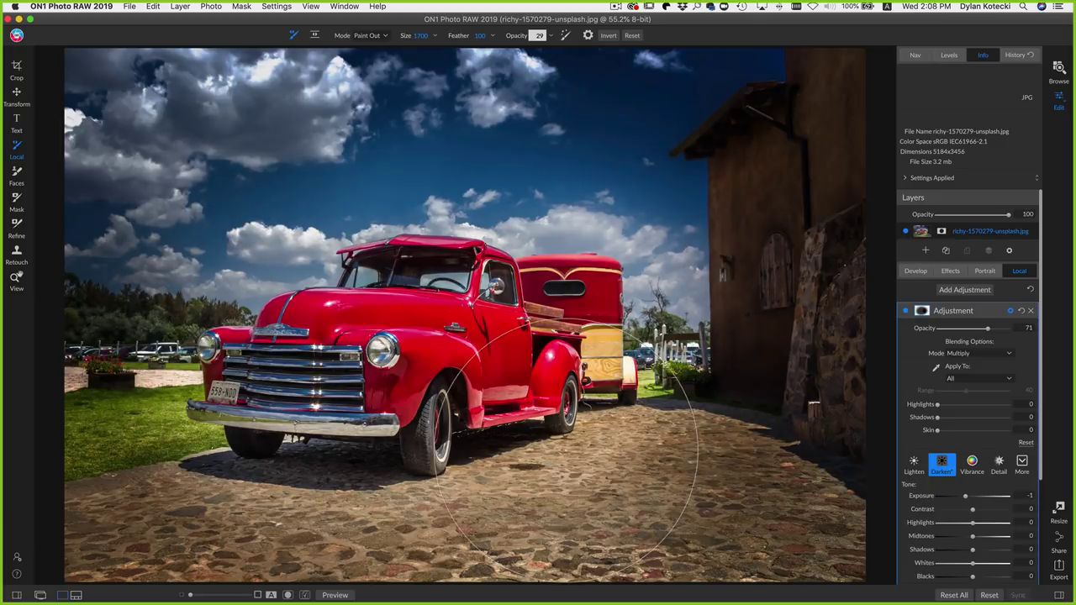
# Compare the truck with and without the adjustment, then open the woman-in-water photo from the filmstrip.
pyautogui.click(906, 312)
pyautogui.click(905, 312)
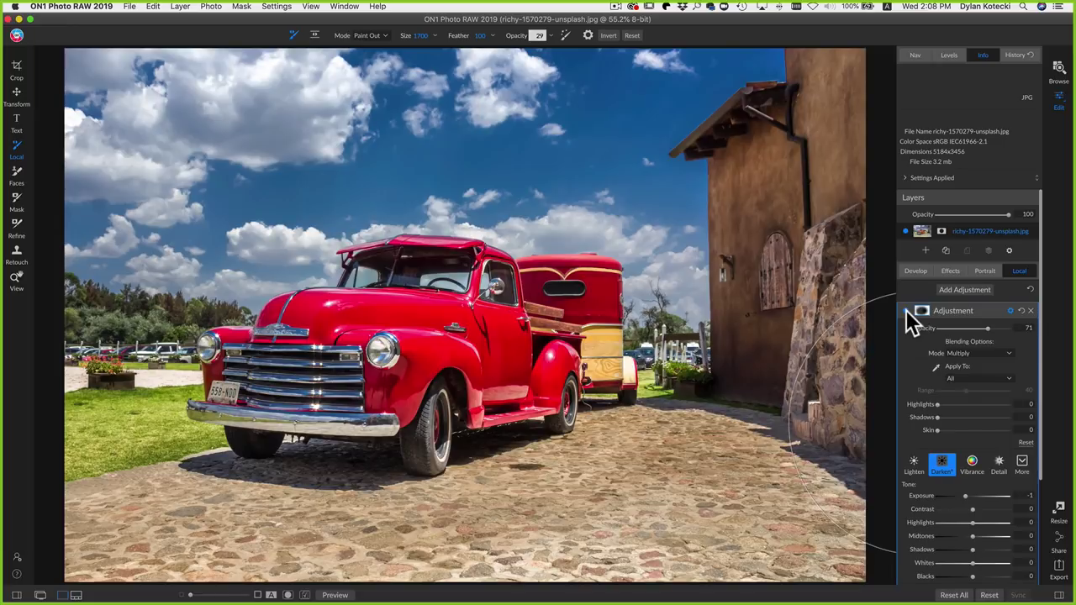
pyautogui.click(906, 312)
pyautogui.click(905, 312)
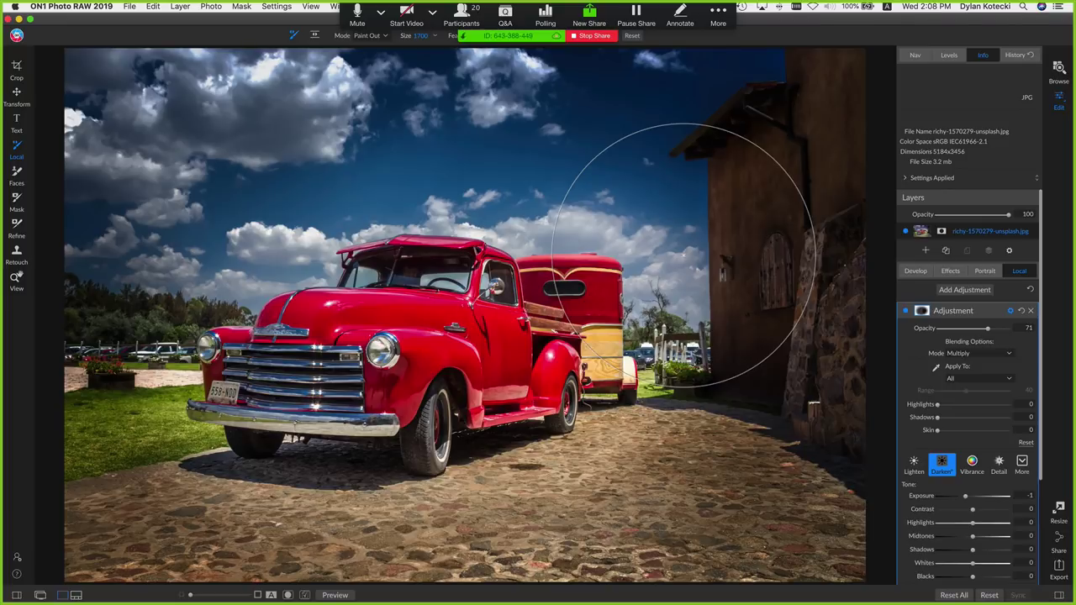
pyautogui.press('super+shift+f')
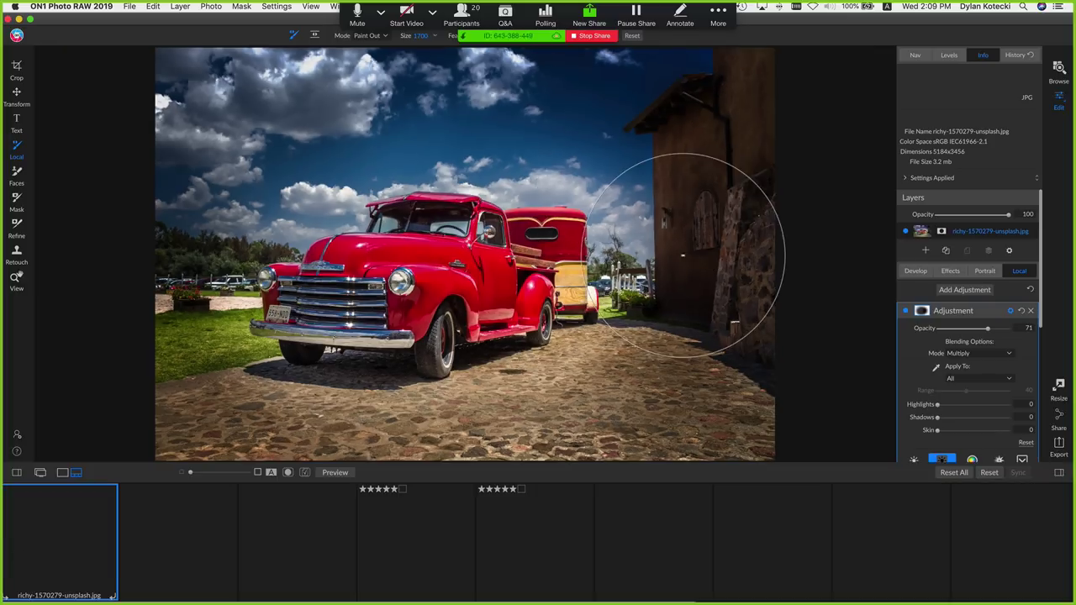
pyautogui.click(176, 551)
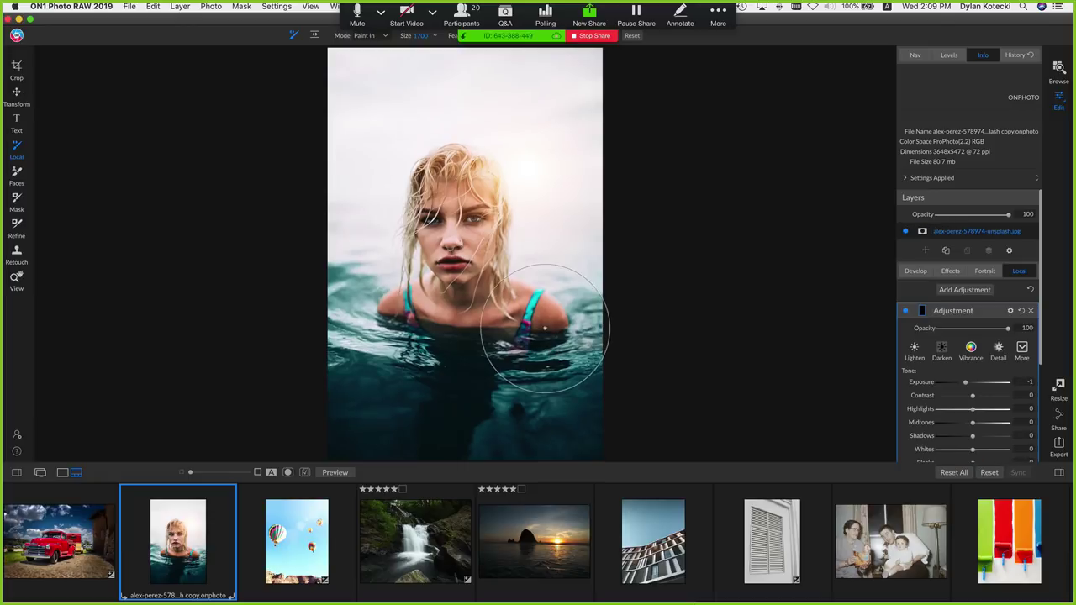
# Hide the filmstrip, delete the Local adjustment, and show the portrait's Effects filters.
pyautogui.press('super+shift+f')
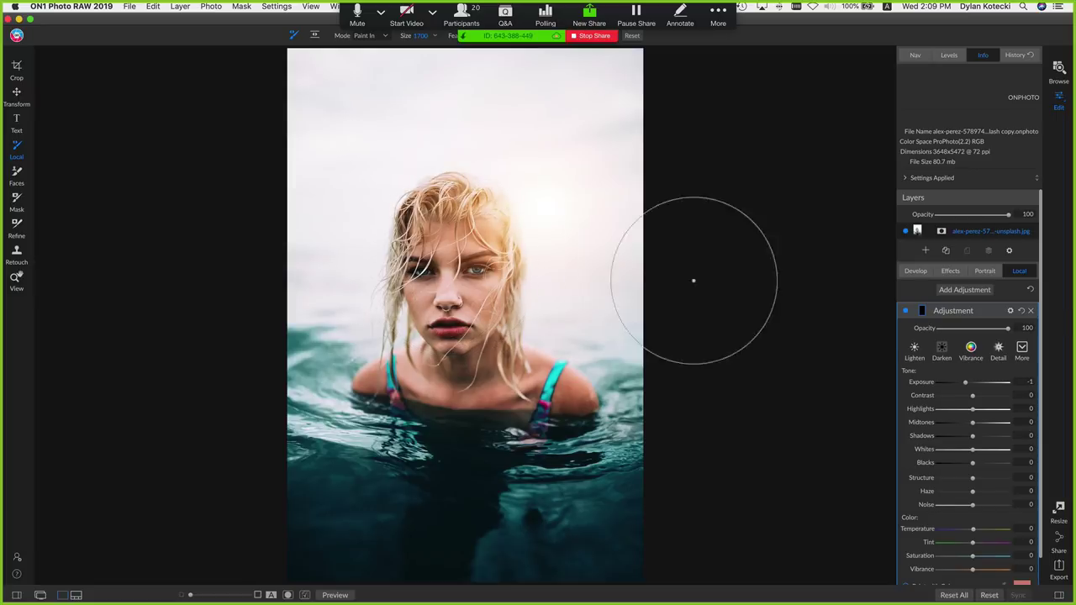
pyautogui.click(1031, 311)
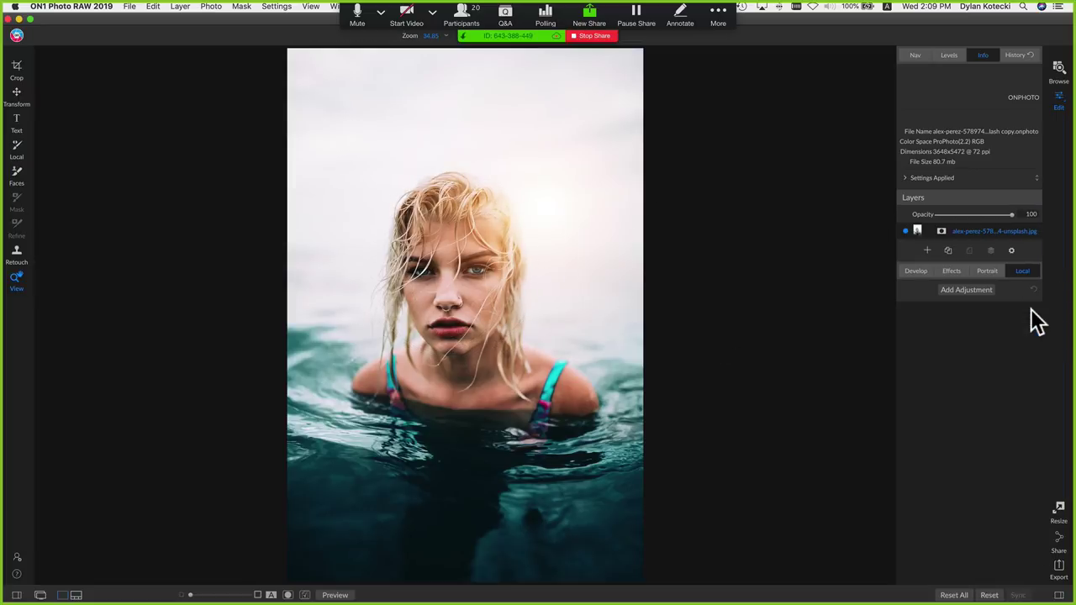
pyautogui.click(959, 269)
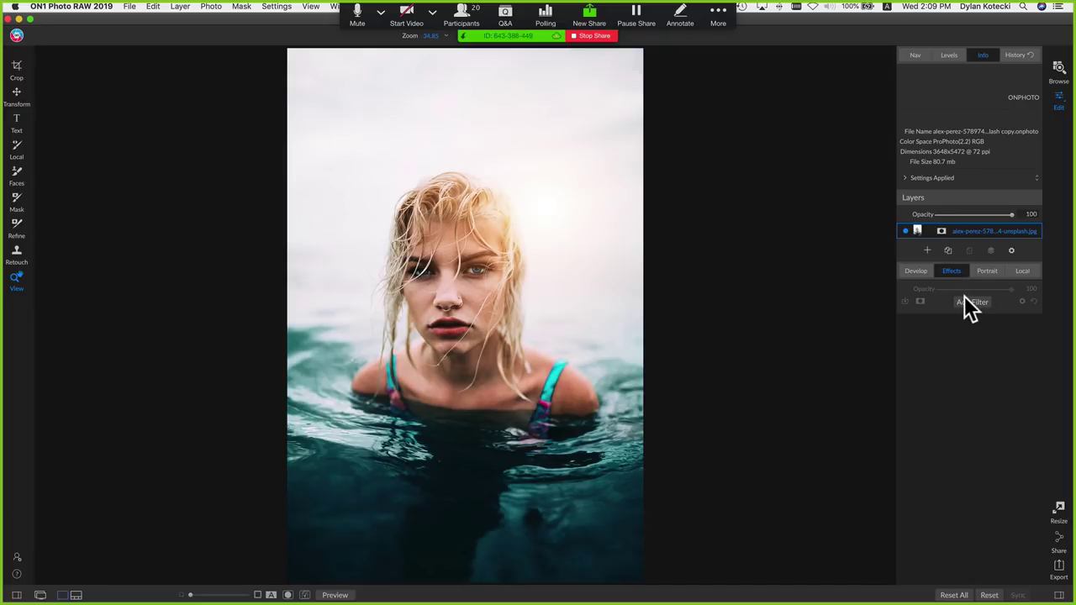
# Add a Textures filter using the black-background Solids texture at 100 opacity.
pyautogui.click(972, 303)
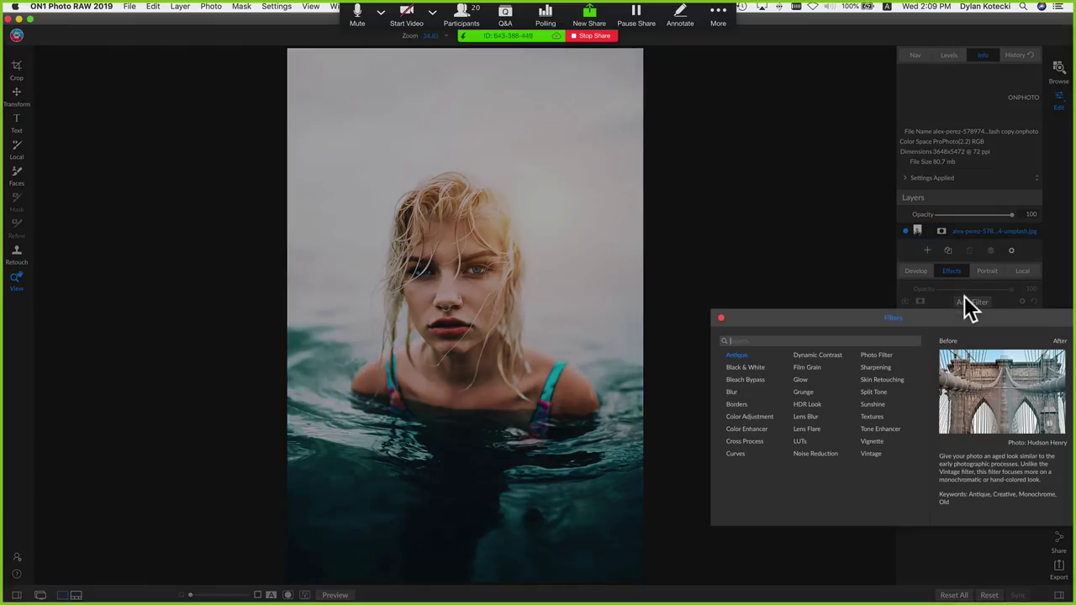
pyautogui.click(882, 415)
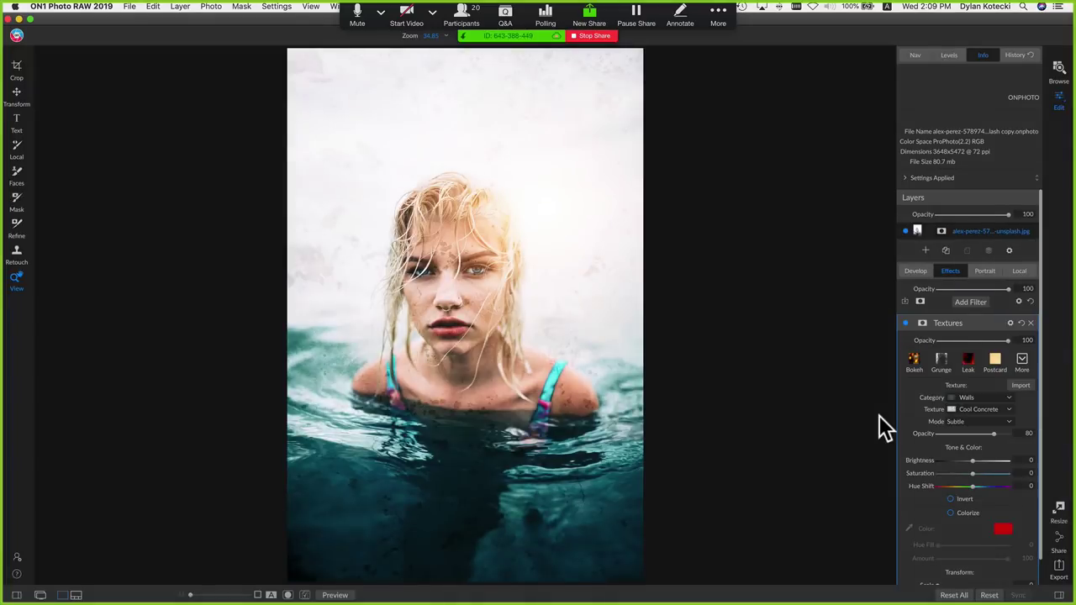
pyautogui.click(994, 396)
pyautogui.scroll(6, 1000, 277)
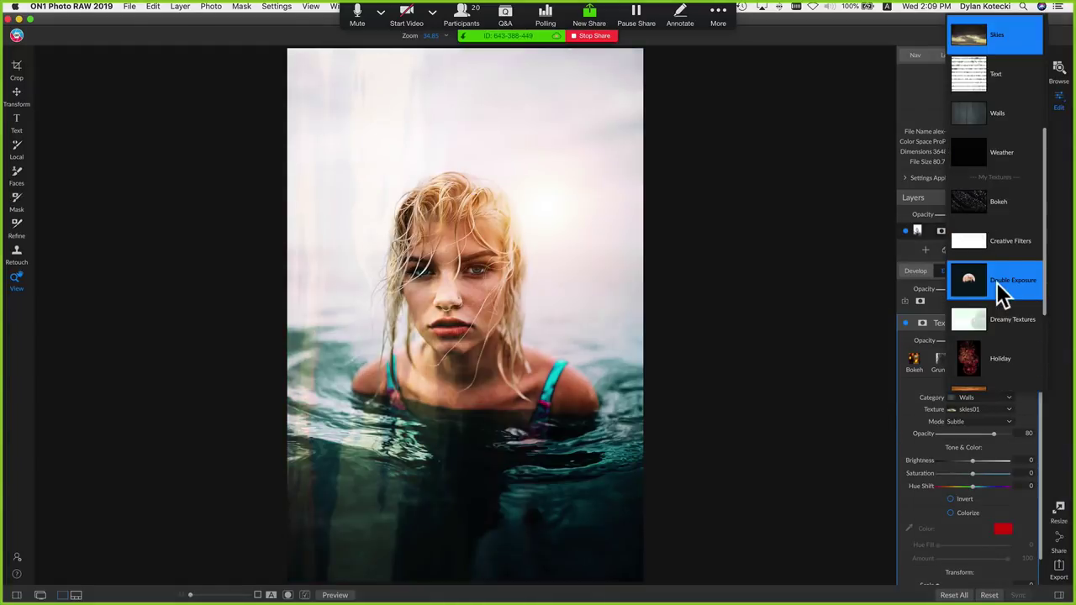
pyautogui.click(995, 284)
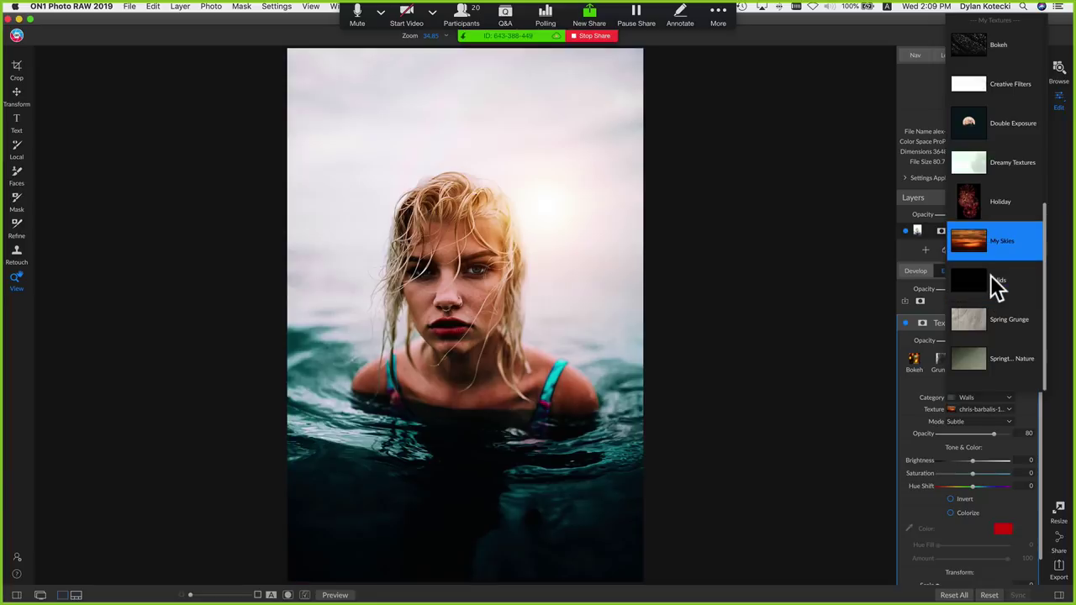
pyautogui.click(997, 415)
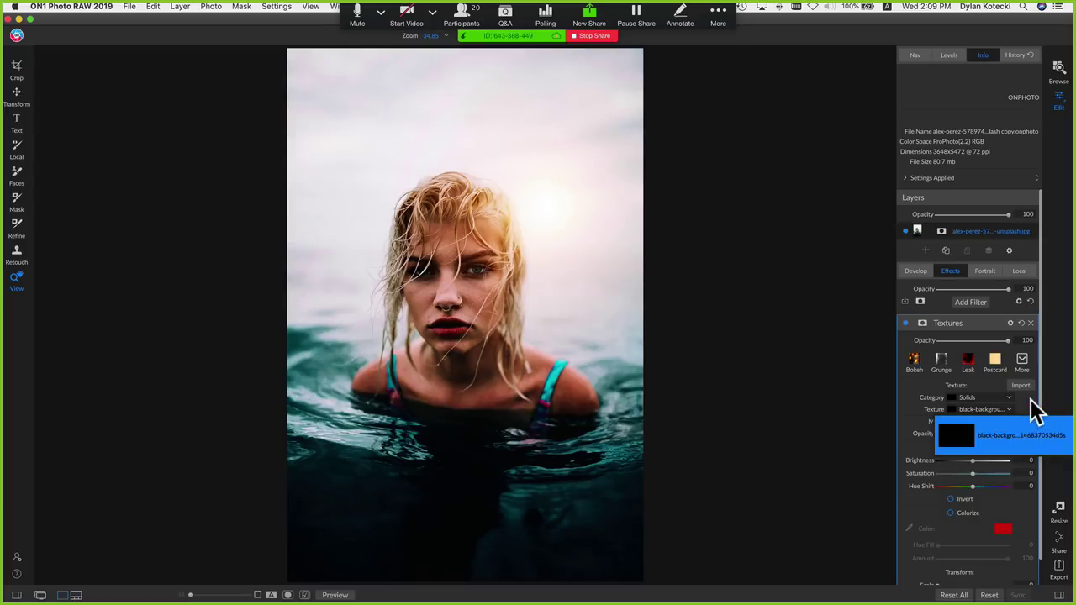
pyautogui.click(1034, 410)
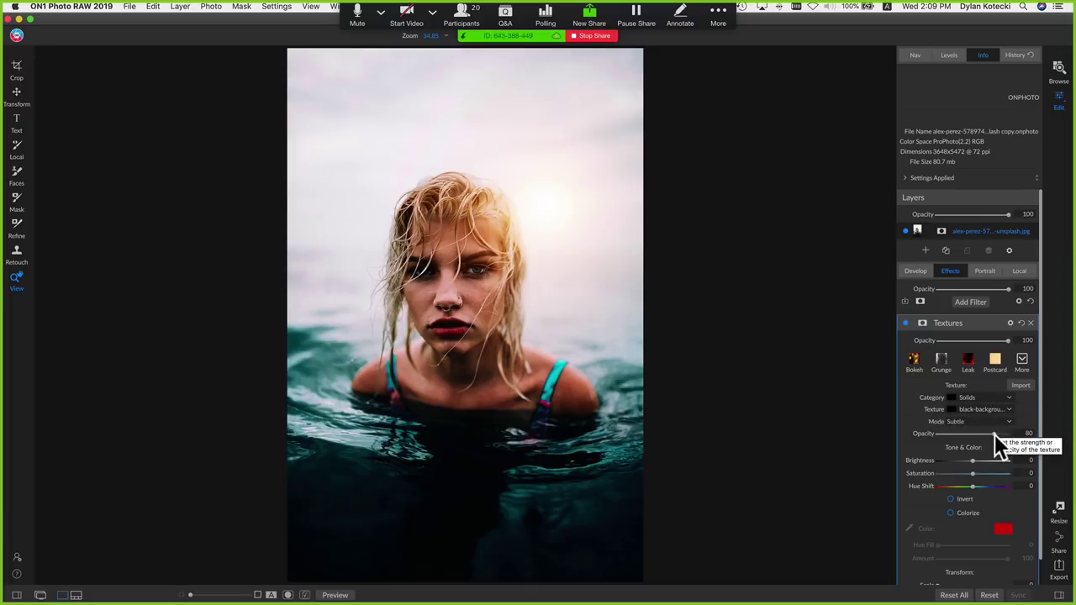
pyautogui.moveTo(994, 433); pyautogui.dragTo(1013, 436)
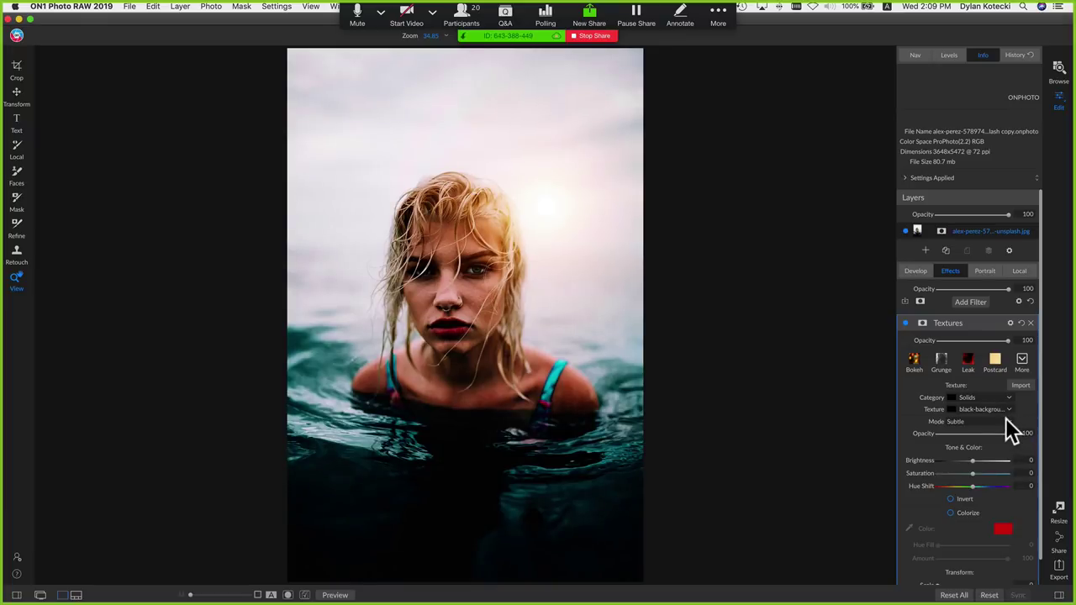
# Set the black texture's mode to Normal and toggle the Textures filter off and on to compare.
pyautogui.click(1005, 420)
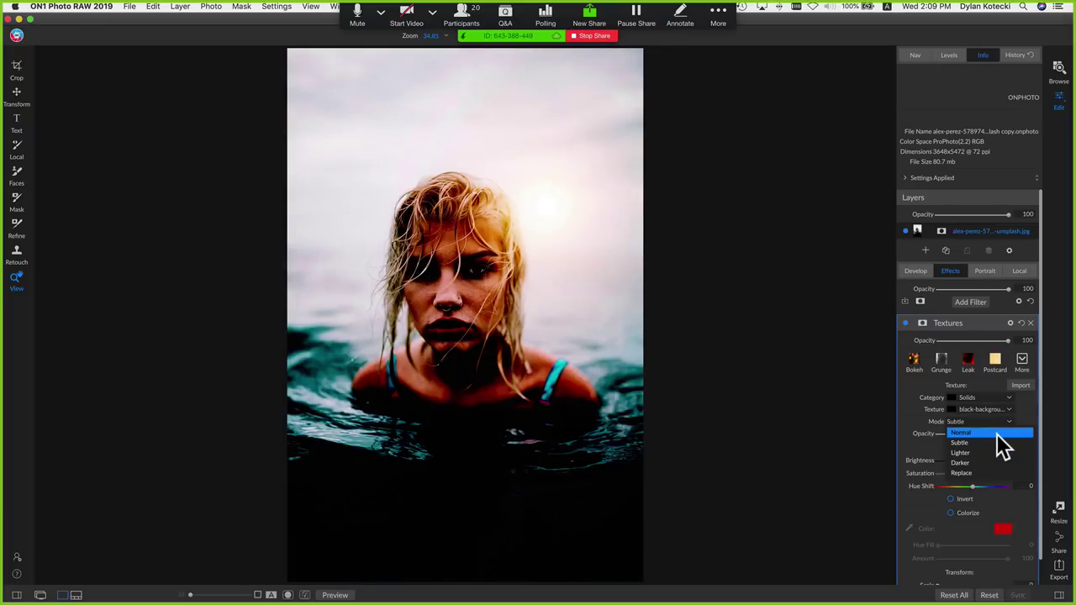
pyautogui.click(998, 432)
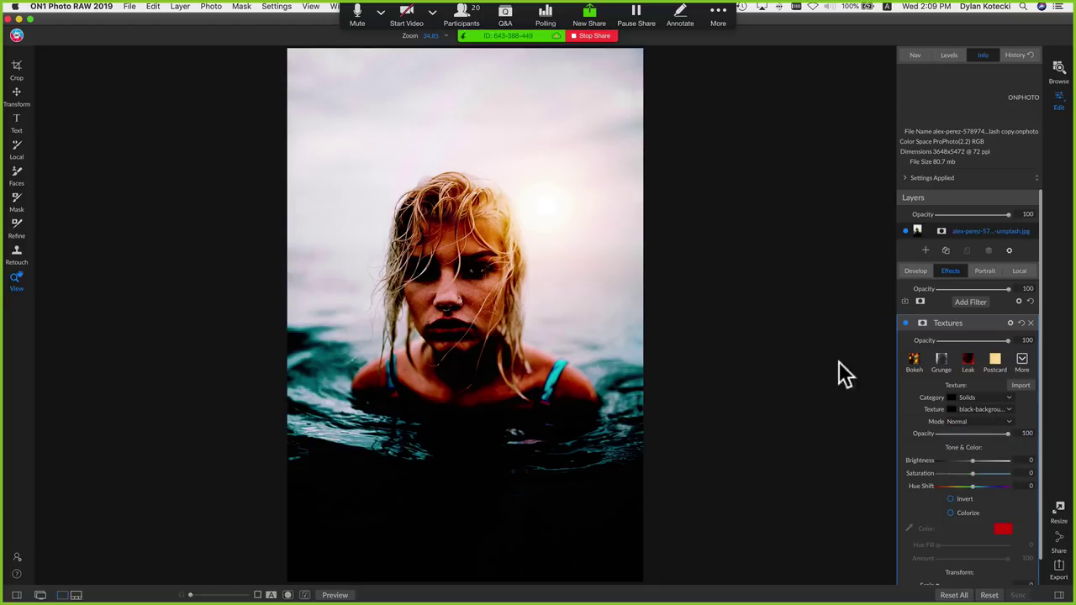
pyautogui.click(980, 409)
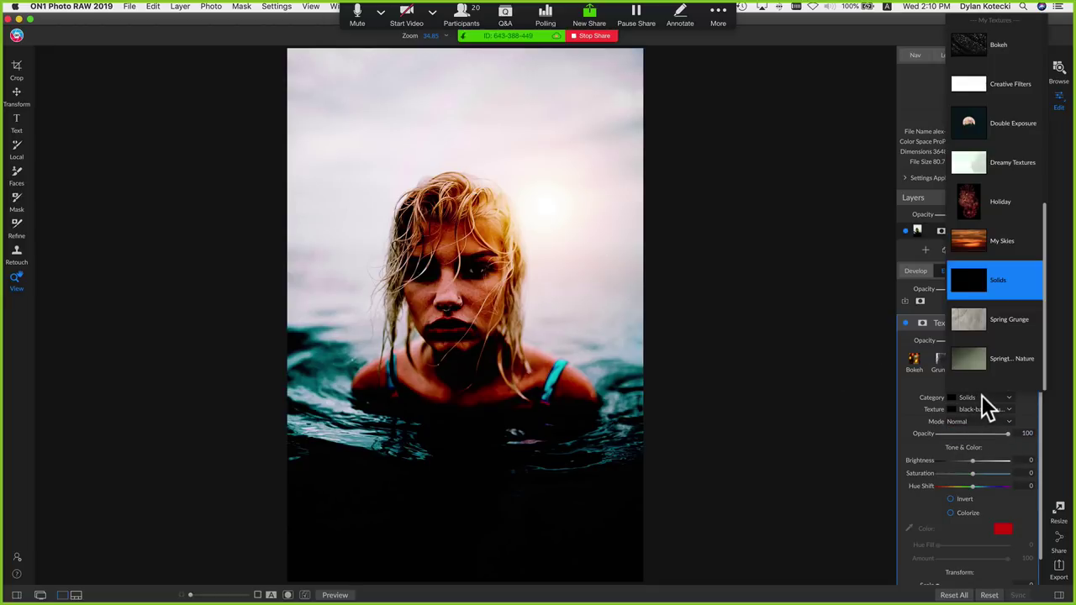
pyautogui.click(905, 323)
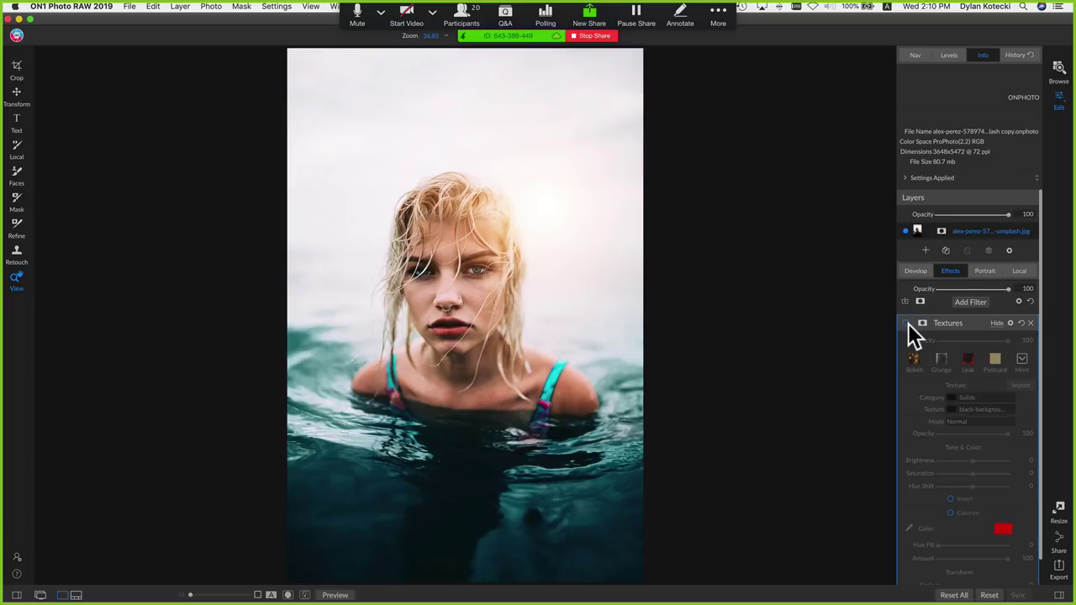
pyautogui.click(903, 321)
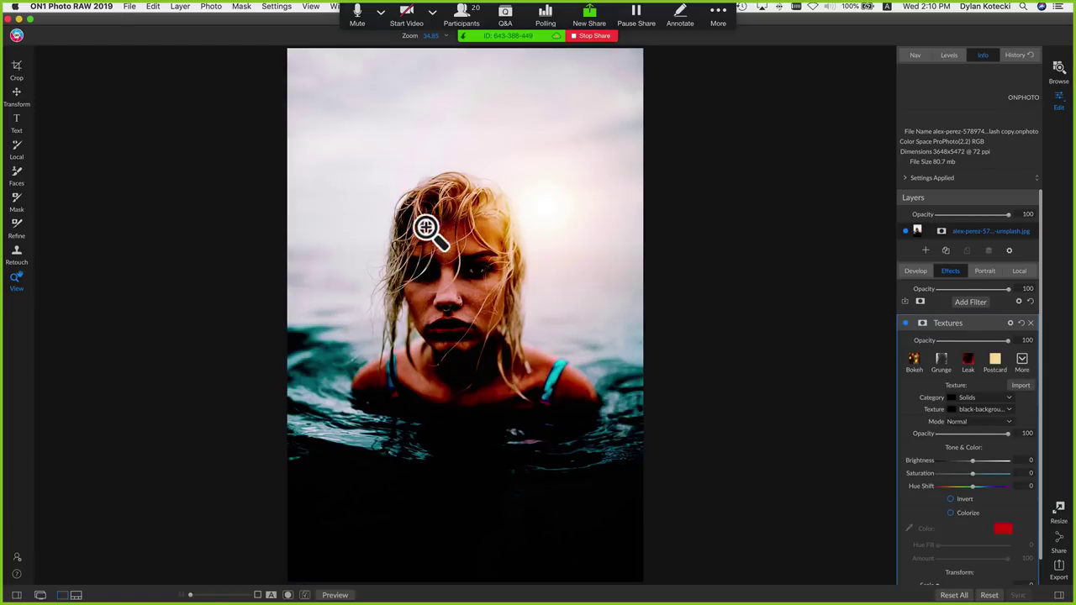
# Set the Textures filter's blend mode to Multiply, checking it at 100% zoom and back to fit.
pyautogui.click(1010, 323)
pyautogui.click(966, 365)
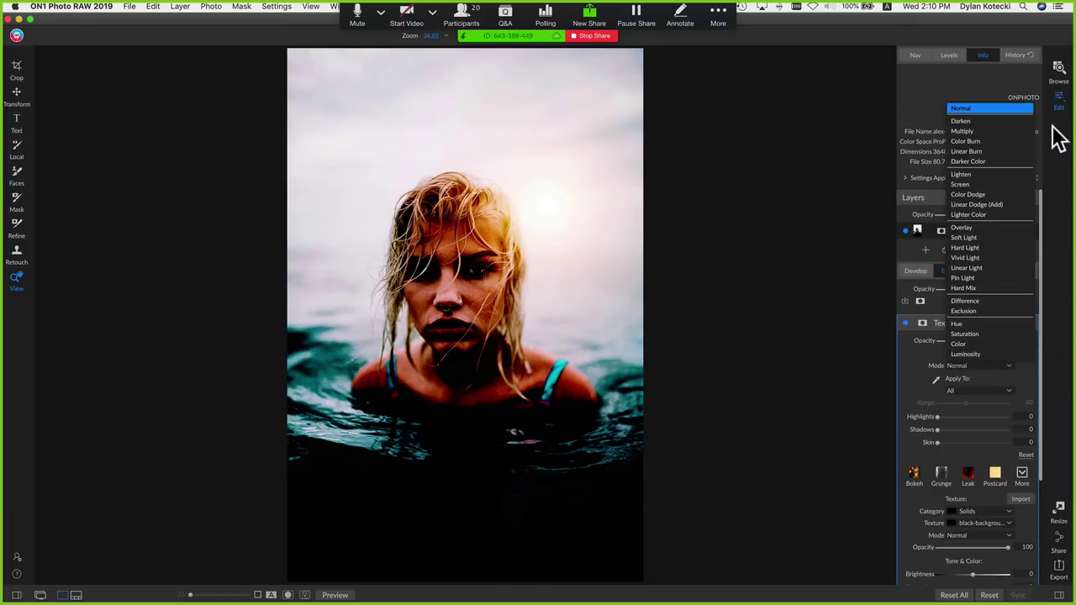
pyautogui.click(1007, 132)
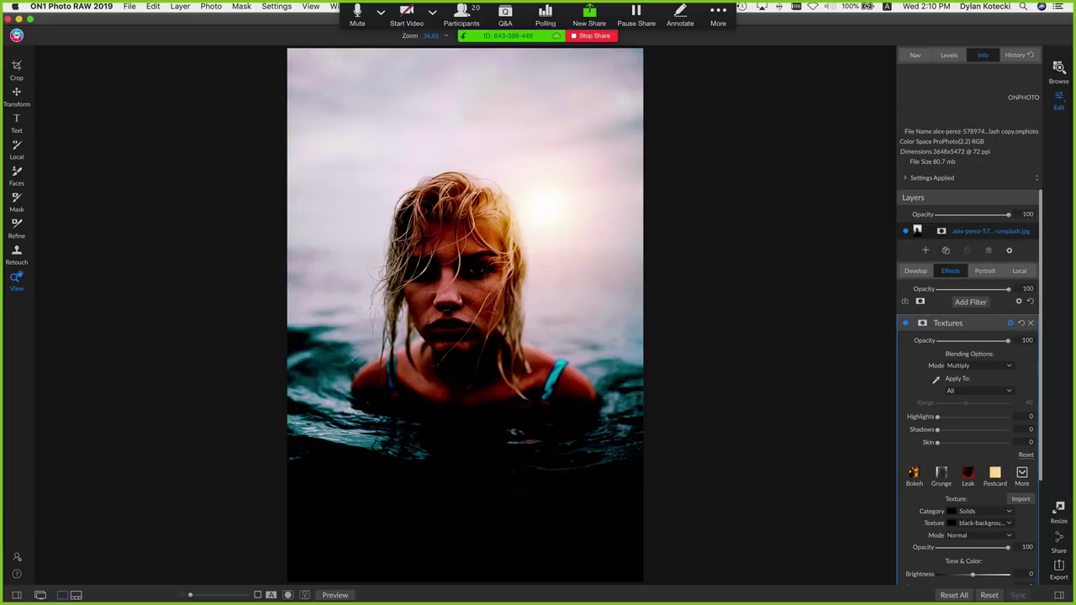
pyautogui.click(571, 143)
pyautogui.moveTo(579, 132); pyautogui.dragTo(564, 211)
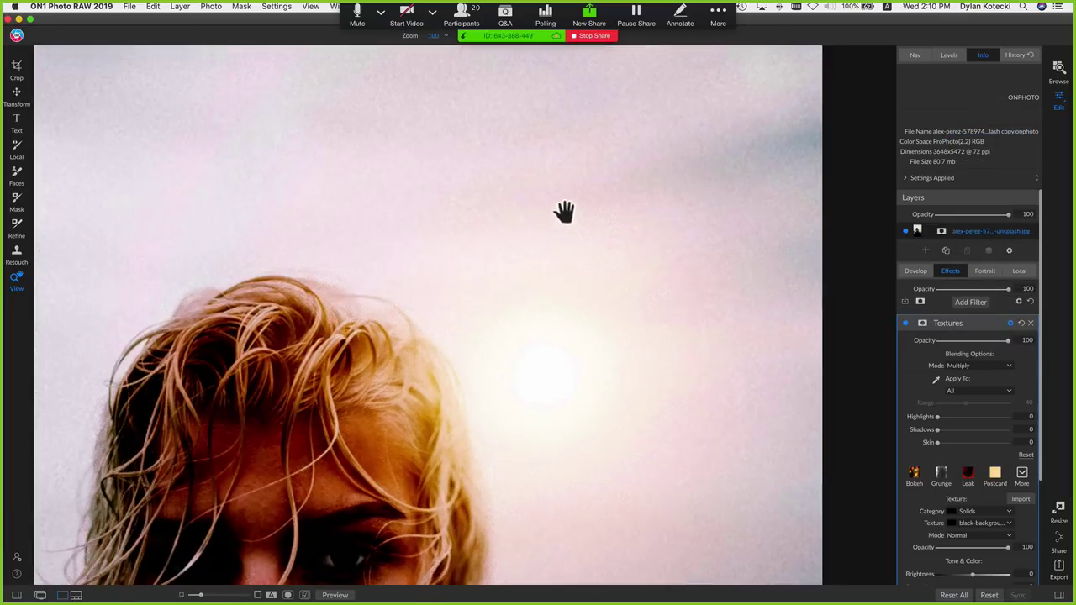
pyautogui.click(428, 337)
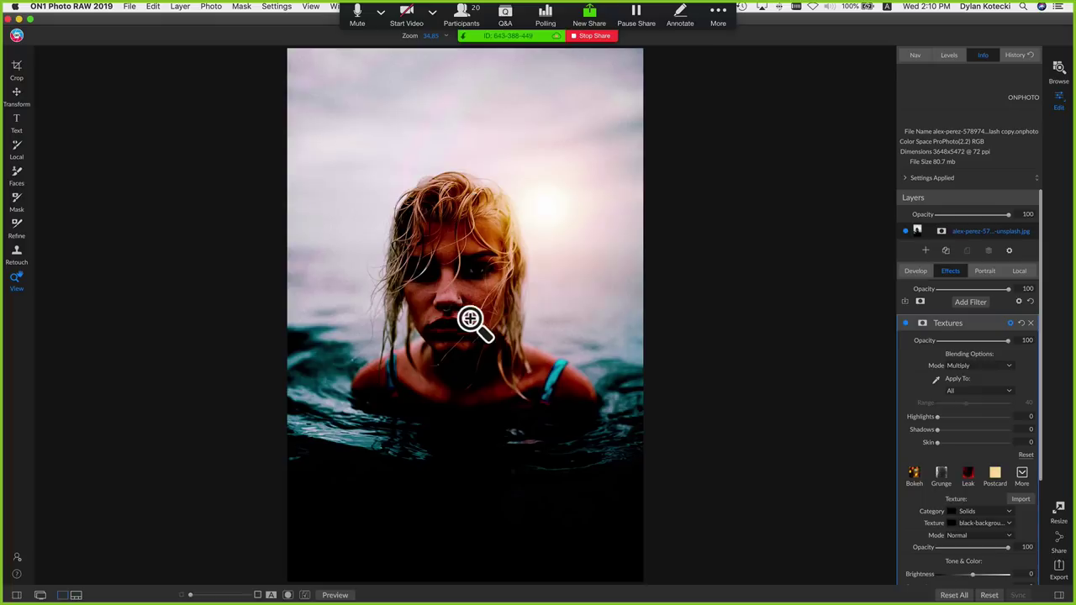
# Paint the texture off the face and shoulders with the mask brush at 50 opacity.
pyautogui.press('b')
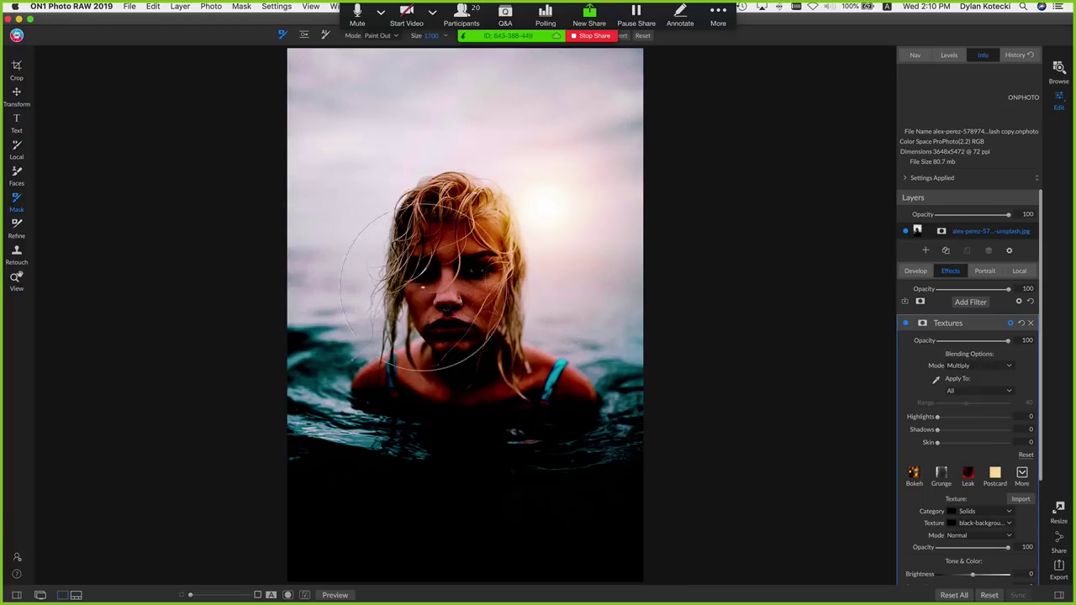
pyautogui.moveTo(449, 270)
pyautogui.mouseDown()
pyautogui.moveTo(457, 311)
pyautogui.moveTo(420, 361)
pyautogui.moveTo(453, 274)
pyautogui.mouseUp()
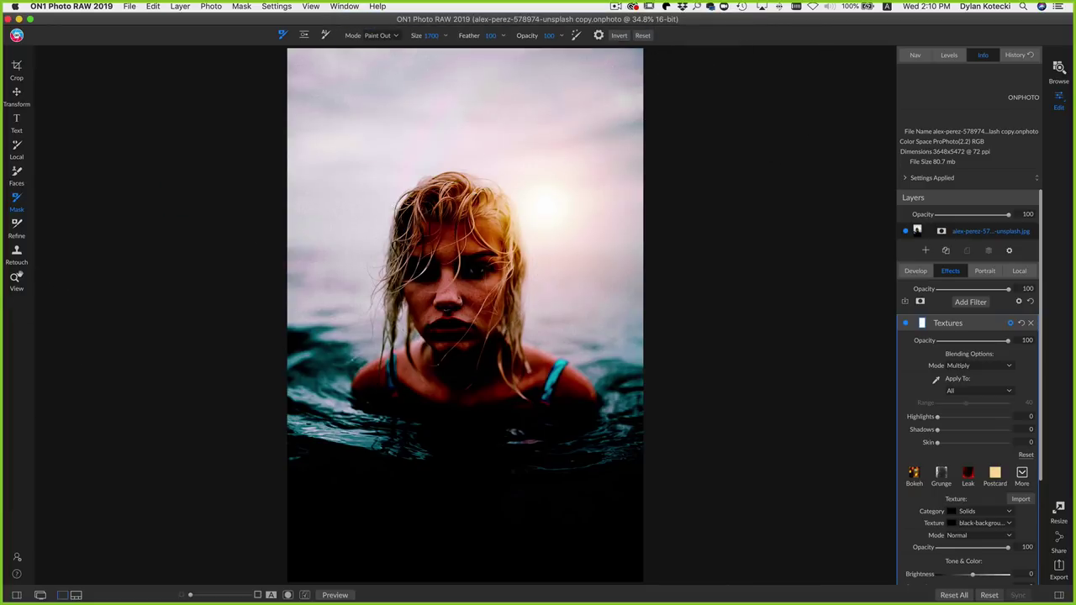
pyautogui.moveTo(544, 45); pyautogui.dragTo(500, 45)
pyautogui.moveTo(437, 304)
pyautogui.mouseDown()
pyautogui.moveTo(421, 277)
pyautogui.moveTo(395, 269)
pyautogui.moveTo(456, 360)
pyautogui.moveTo(348, 398)
pyautogui.moveTo(594, 439)
pyautogui.moveTo(413, 372)
pyautogui.moveTo(417, 251)
pyautogui.moveTo(437, 370)
pyautogui.moveTo(521, 412)
pyautogui.moveTo(444, 357)
pyautogui.moveTo(417, 388)
pyautogui.moveTo(482, 439)
pyautogui.moveTo(362, 413)
pyautogui.moveTo(446, 357)
pyautogui.mouseUp()
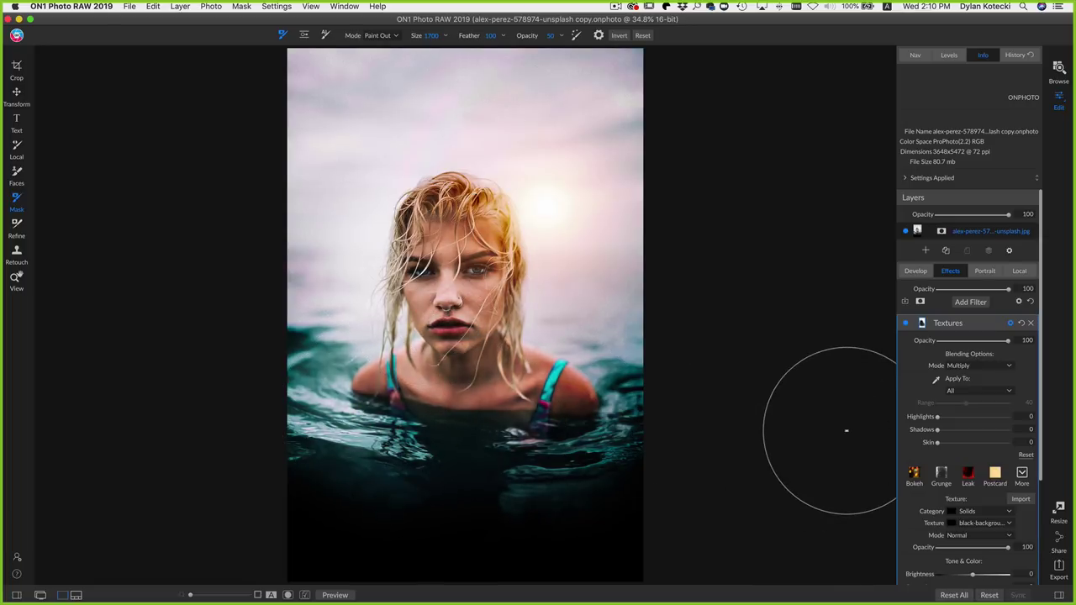
# Toggle the Textures filter for before/after, shrink the mask brush, and show the filmstrip.
pyautogui.click(905, 323)
pyautogui.click(905, 324)
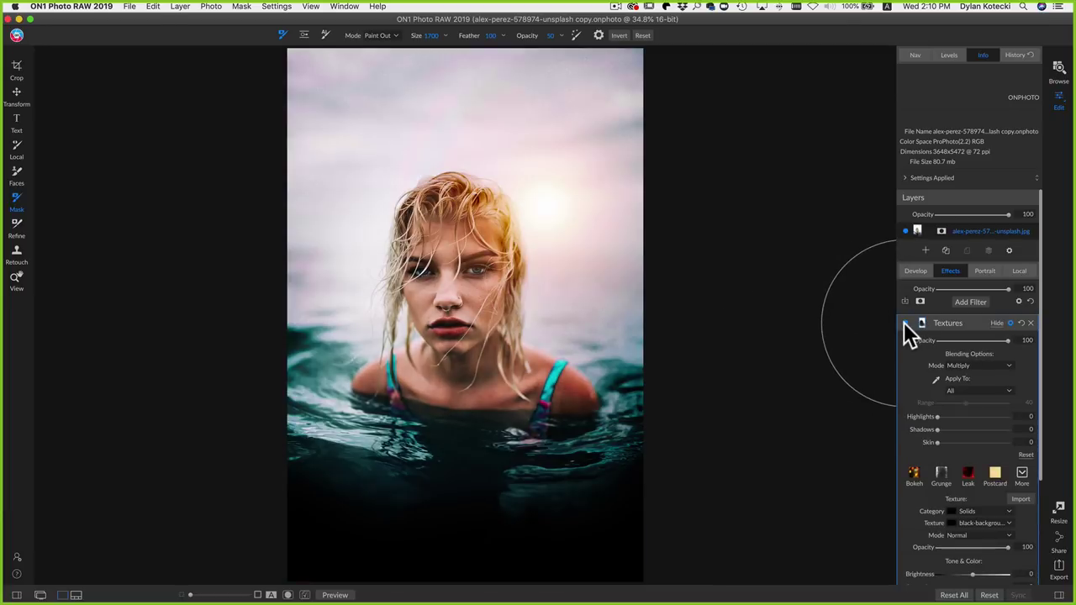
pyautogui.click(905, 325)
pyautogui.click(905, 325)
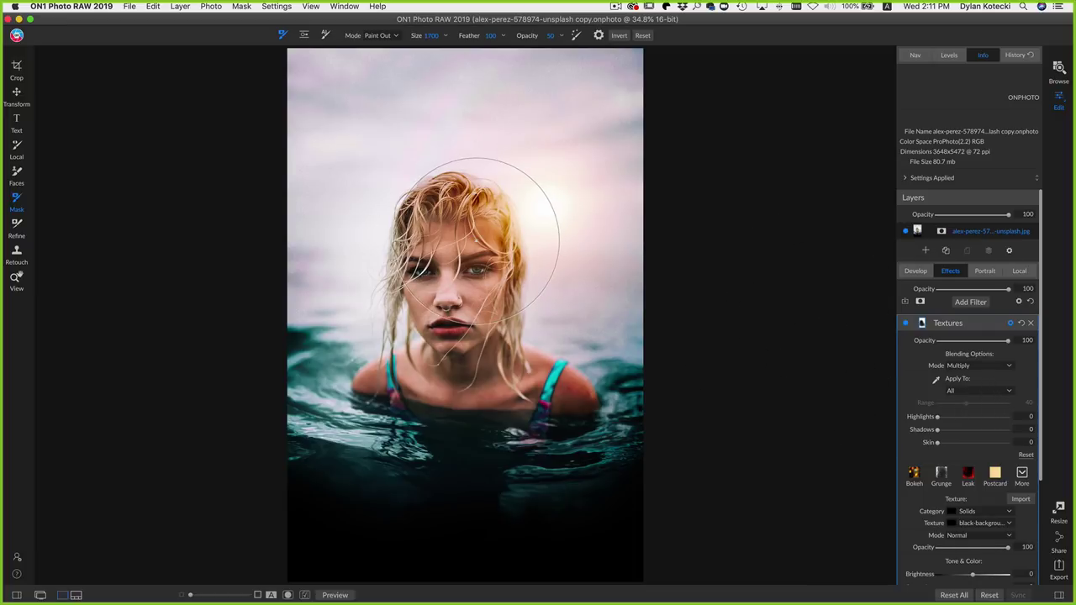
pyautogui.press('[')
pyautogui.press('[')
pyautogui.press('[')
pyautogui.press('[')
pyautogui.press('[')
pyautogui.press('[')
pyautogui.press('[')
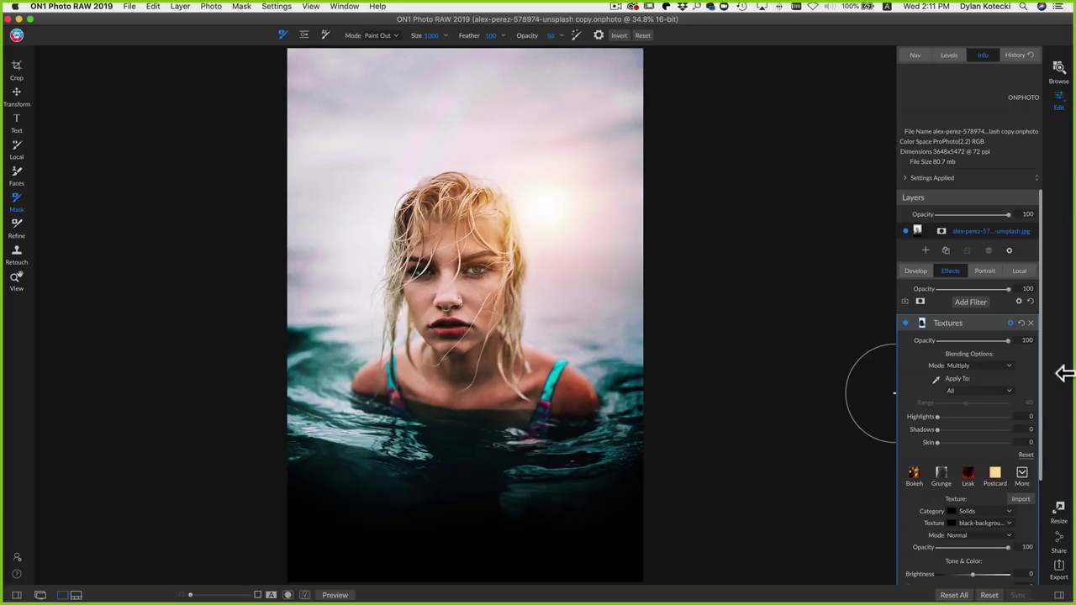
pyautogui.click(905, 323)
pyautogui.click(905, 322)
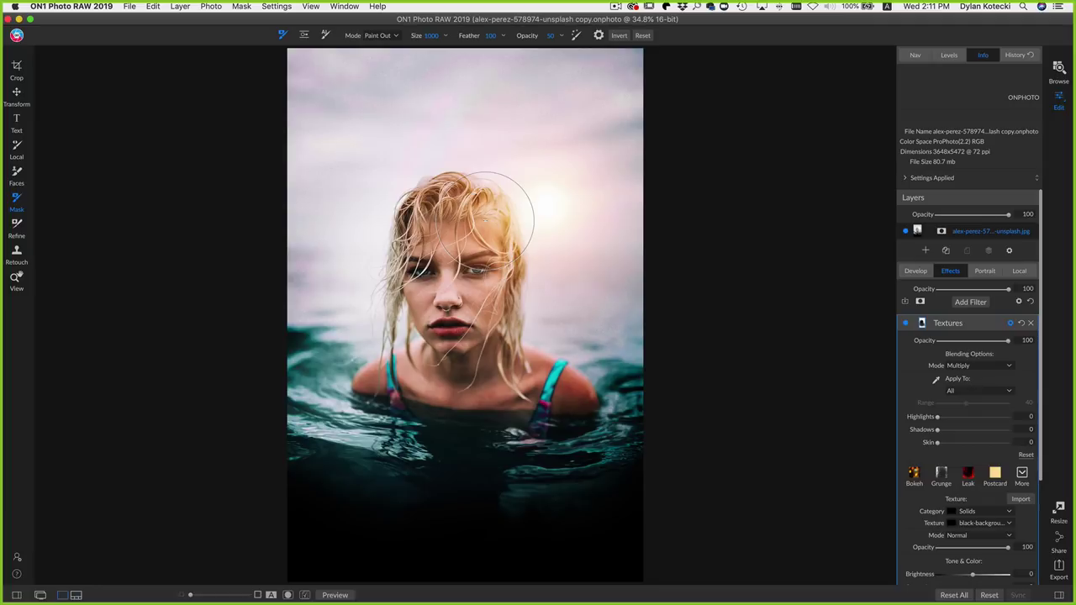
pyautogui.press('super+shift+f')
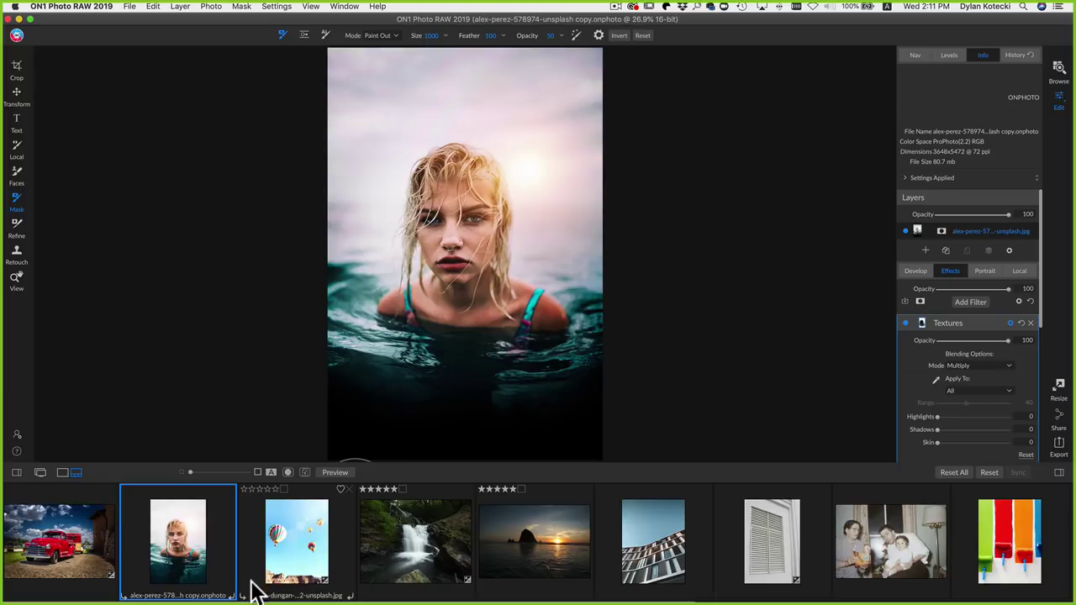
# Open the balloon photo sierra-dungan-568152-unsplash.jpg, enlarged with the filmstrip hidden.
pyautogui.click(295, 542)
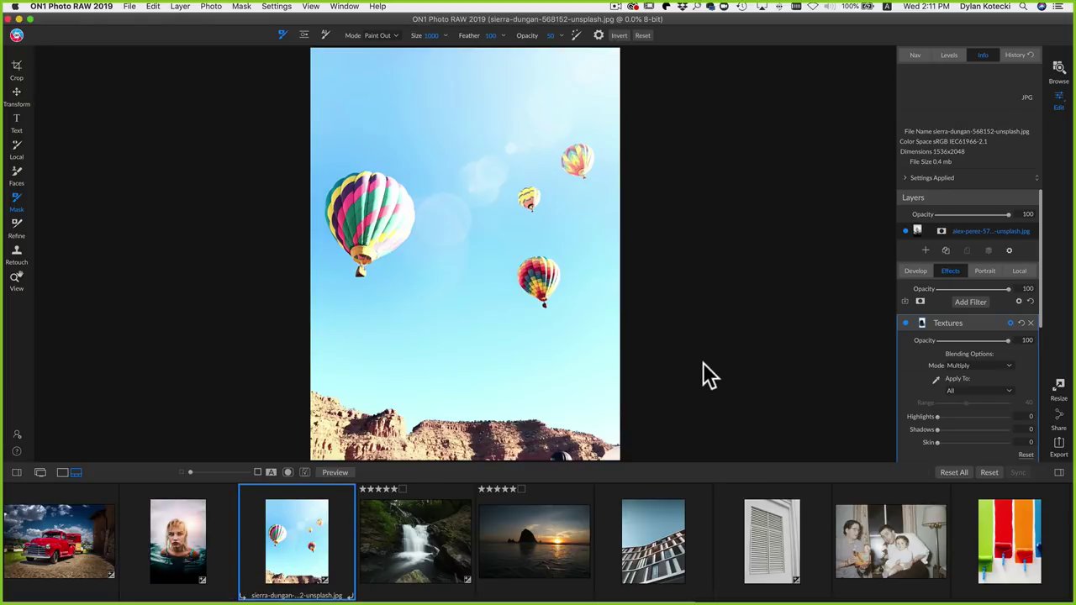
pyautogui.press('z')
pyautogui.press('super+shift+f')
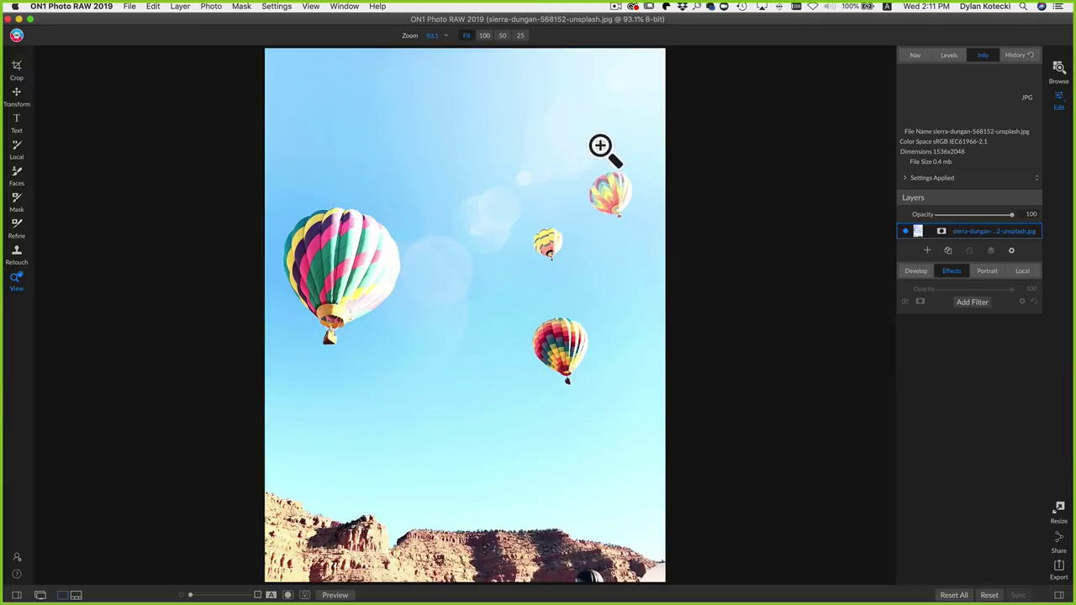
# Add a Textures filter with the Postcard preset at 100 opacity in Replace mode.
pyautogui.click(952, 272)
pyautogui.click(966, 301)
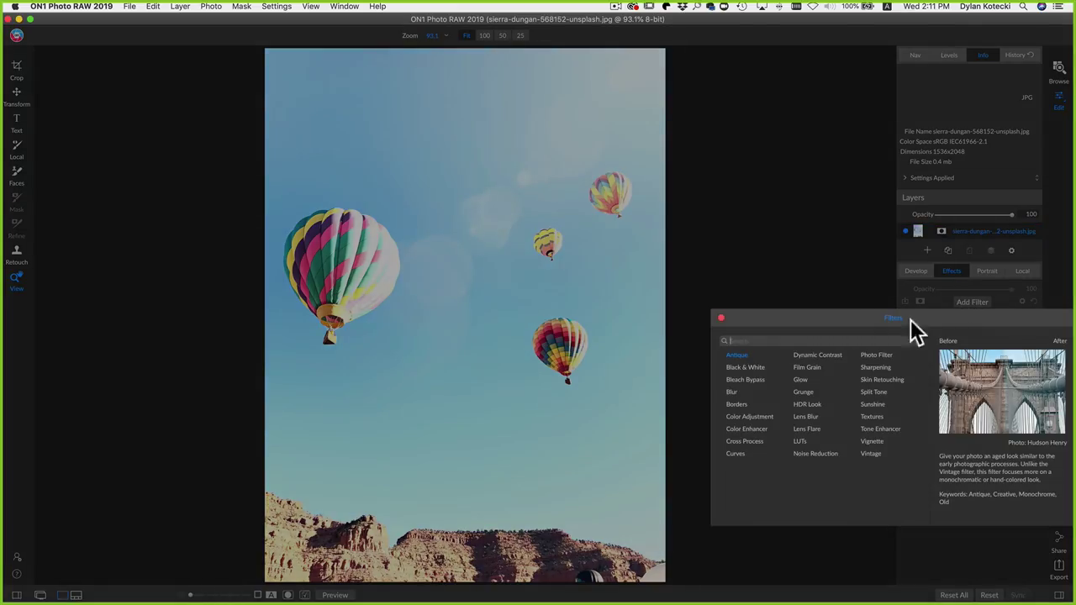
pyautogui.click(874, 415)
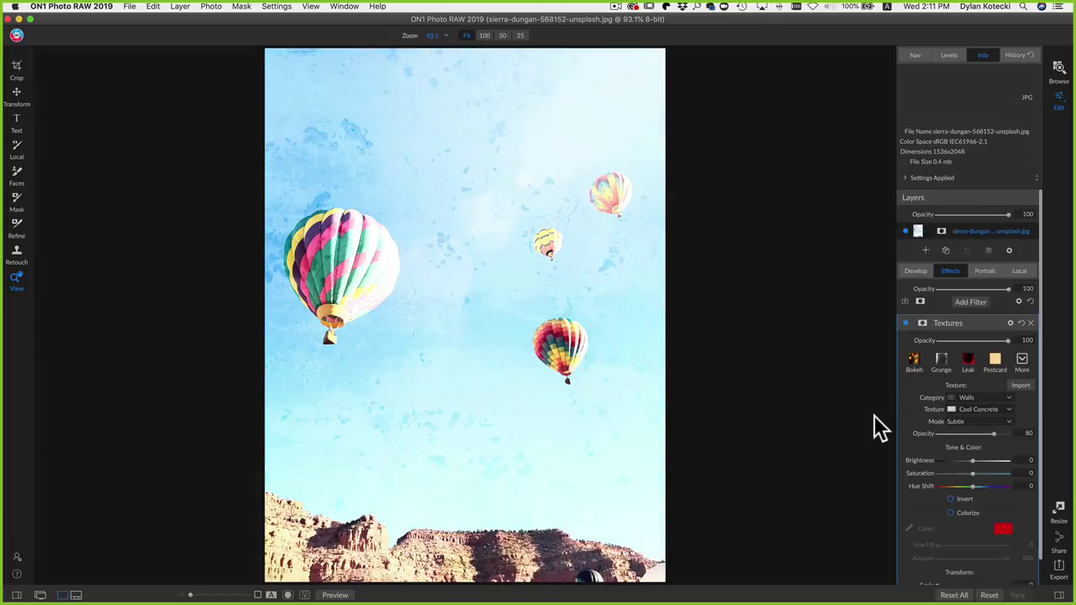
pyautogui.click(996, 359)
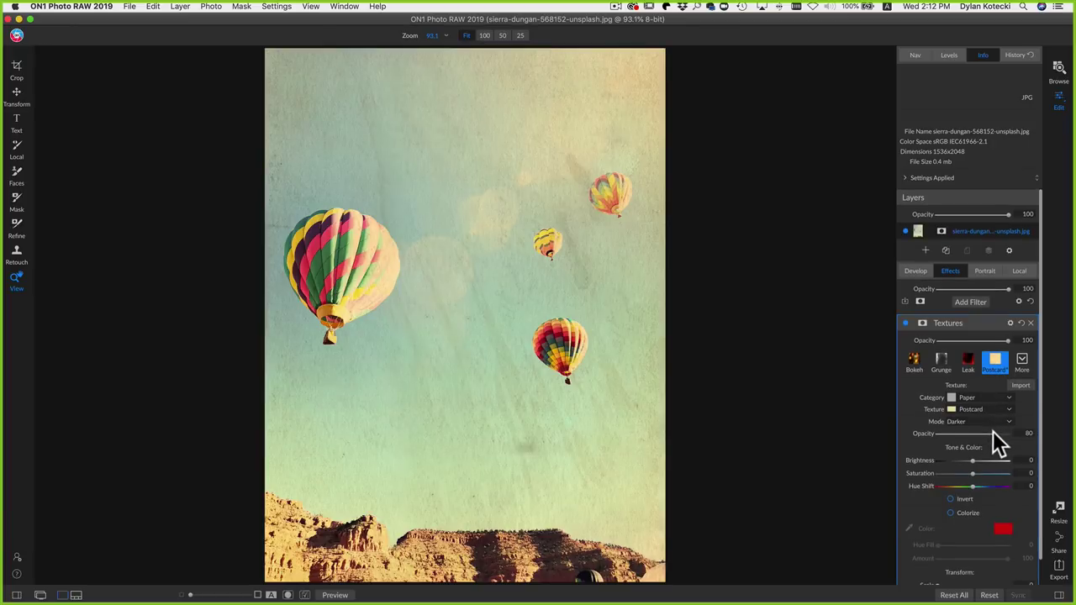
pyautogui.moveTo(994, 434); pyautogui.dragTo(1020, 443)
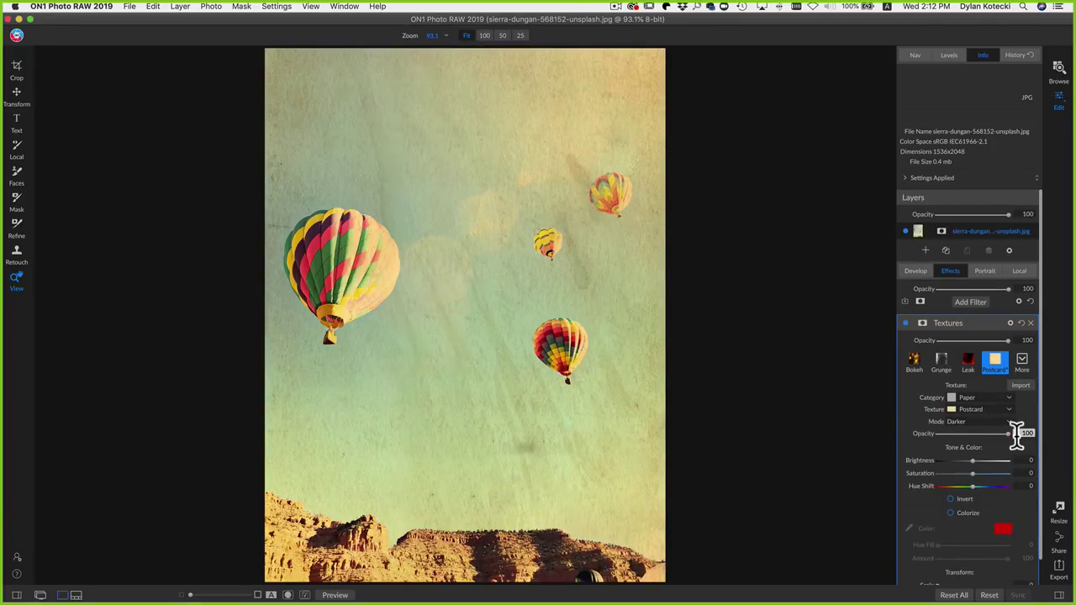
pyautogui.click(995, 421)
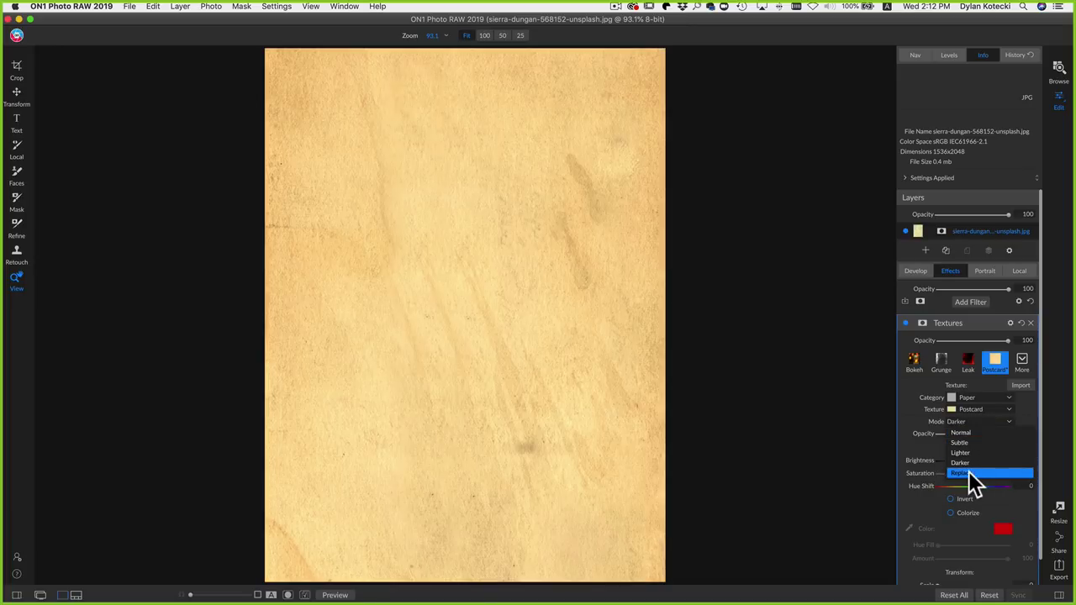
pyautogui.click(966, 473)
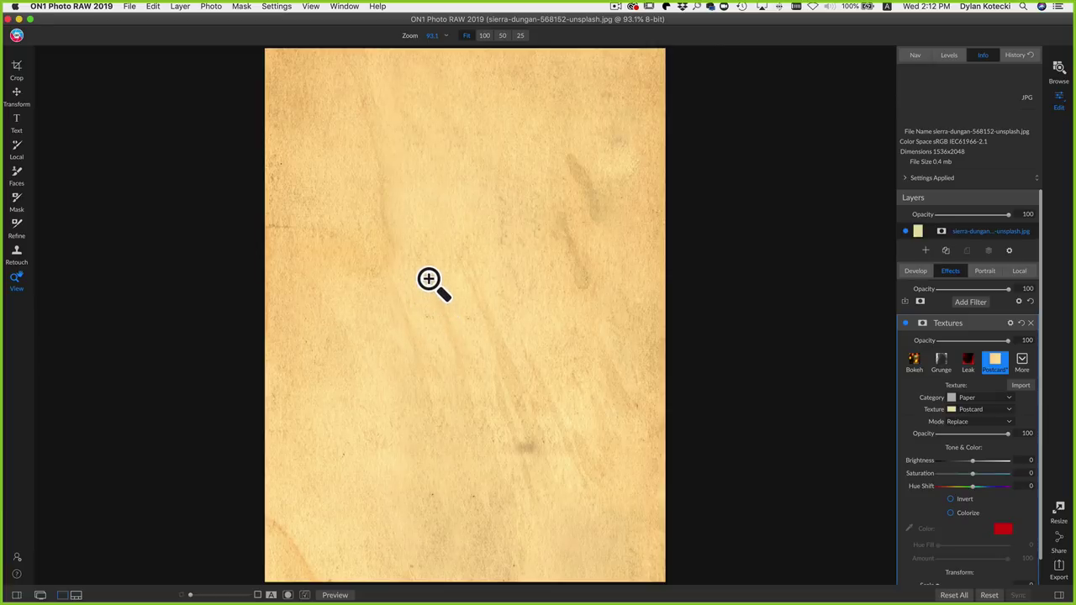
# Set the Postcard texture's blend mode to Multiply, comparing it on/off and at 100% zoom.
pyautogui.click(1009, 322)
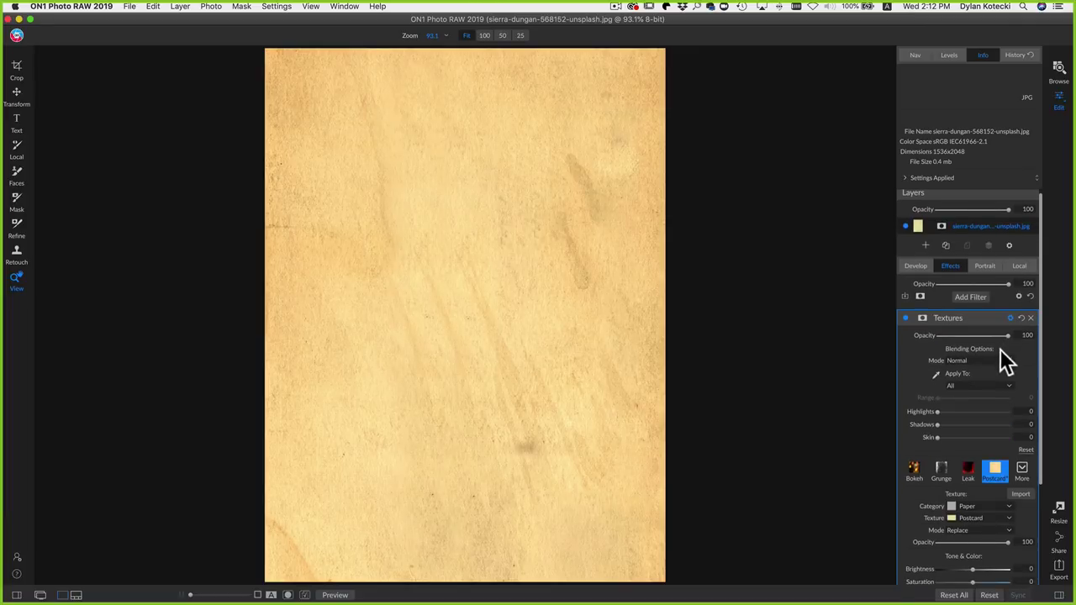
pyautogui.click(994, 360)
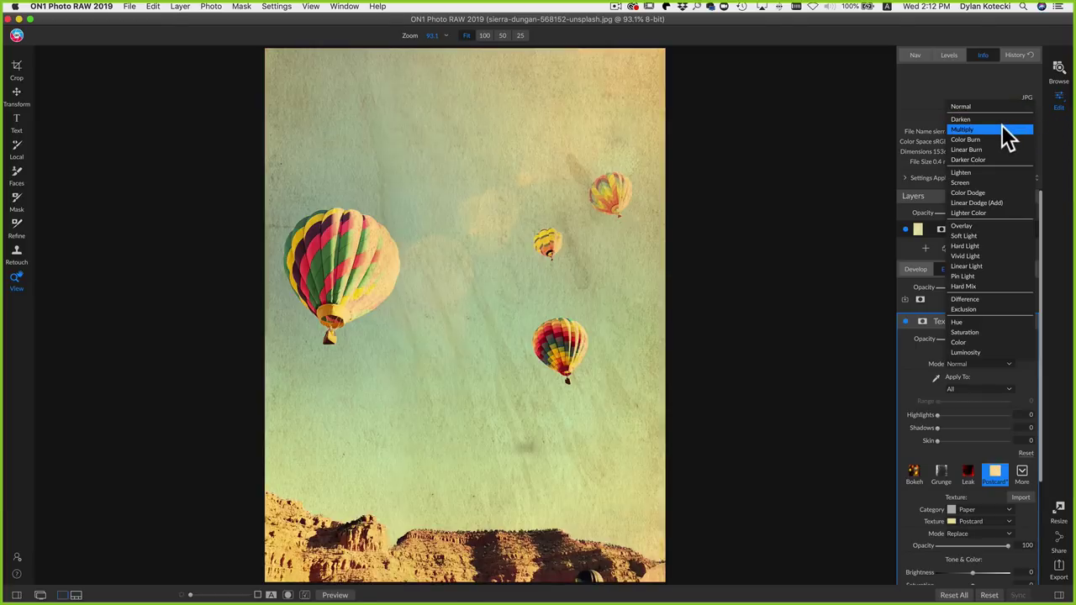
pyautogui.click(1000, 128)
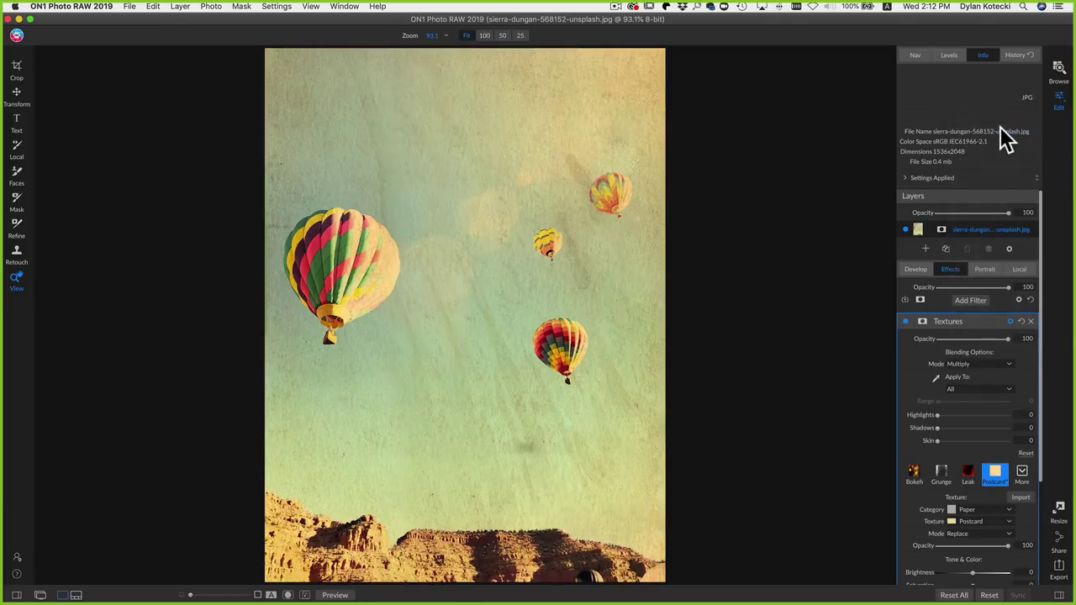
pyautogui.click(905, 321)
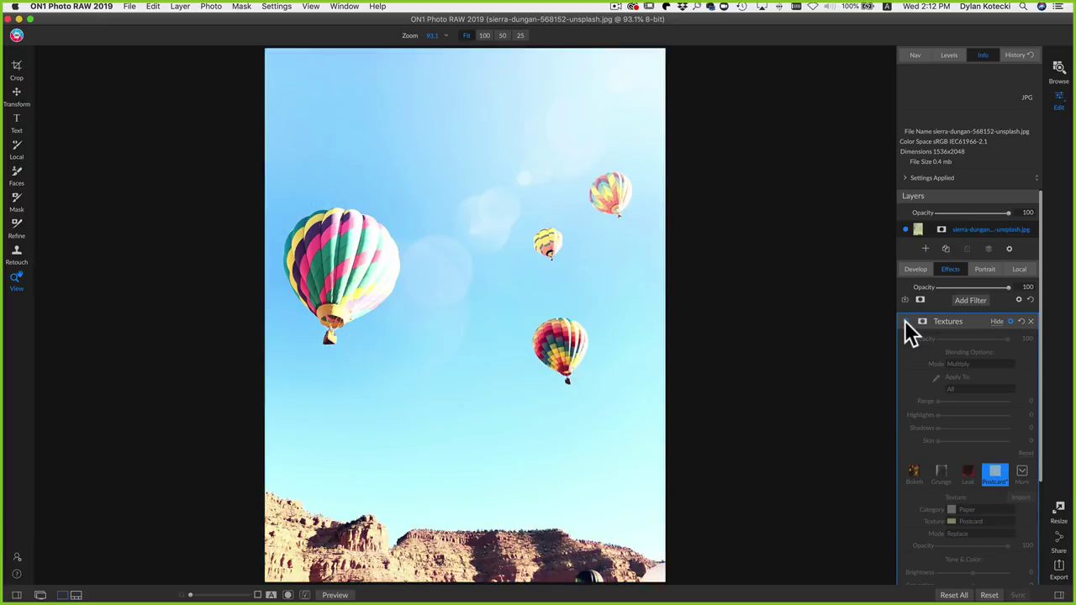
pyautogui.click(904, 321)
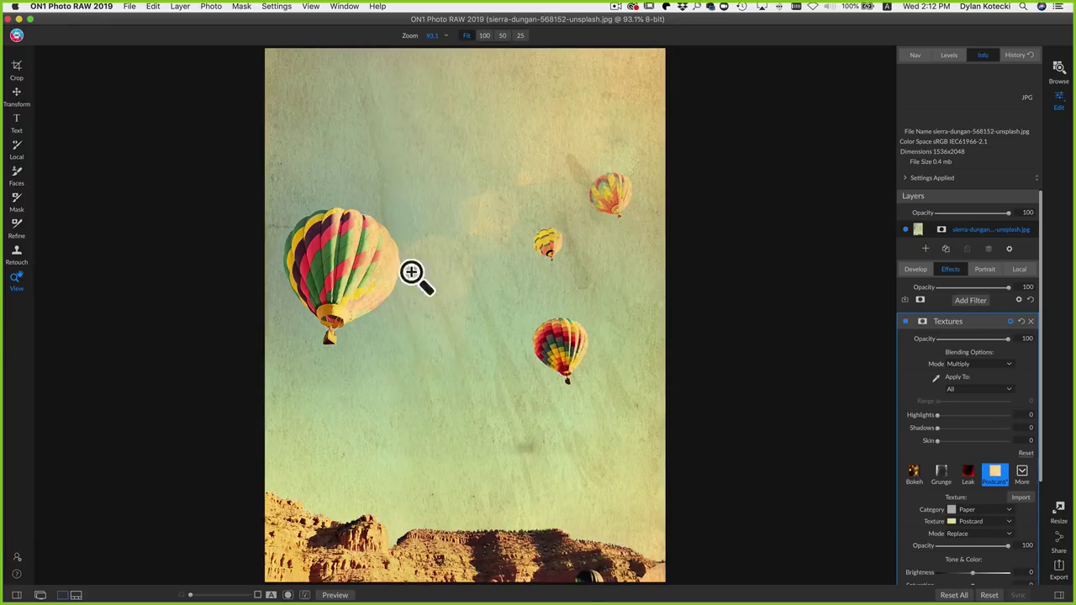
pyautogui.click(364, 269)
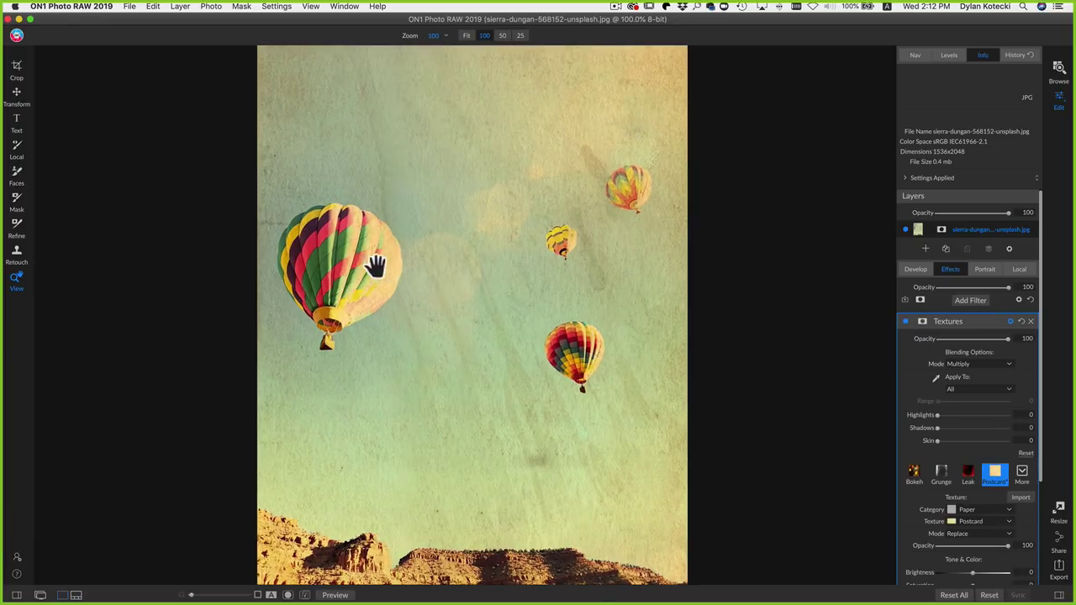
pyautogui.click(357, 257)
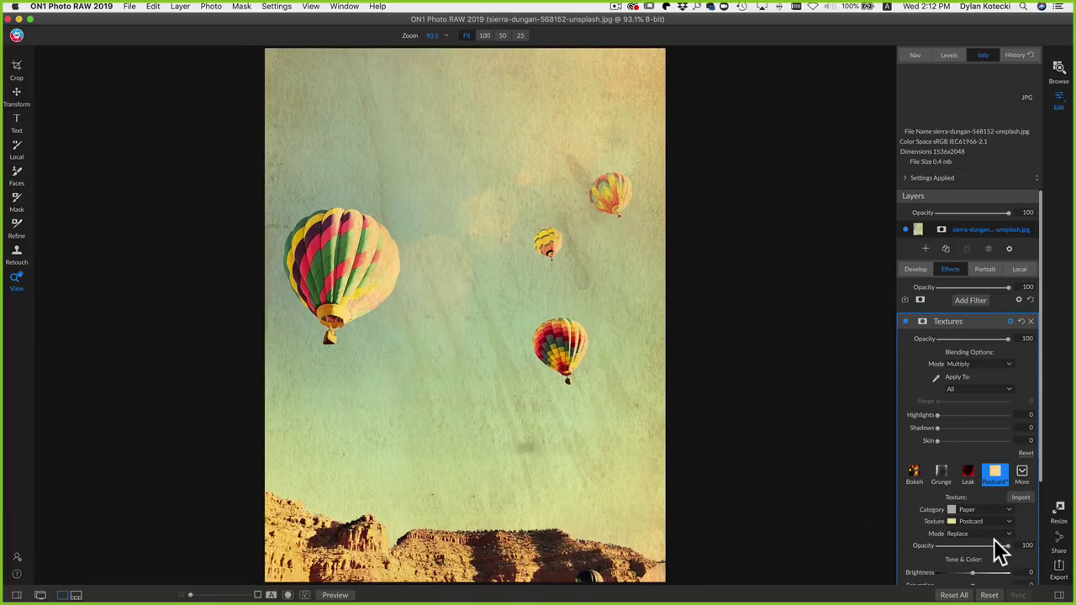
# Fade the Postcard texture's opacity down, compare, raise it back to 94, and show the filmstrip.
pyautogui.moveTo(1006, 545); pyautogui.dragTo(927, 552)
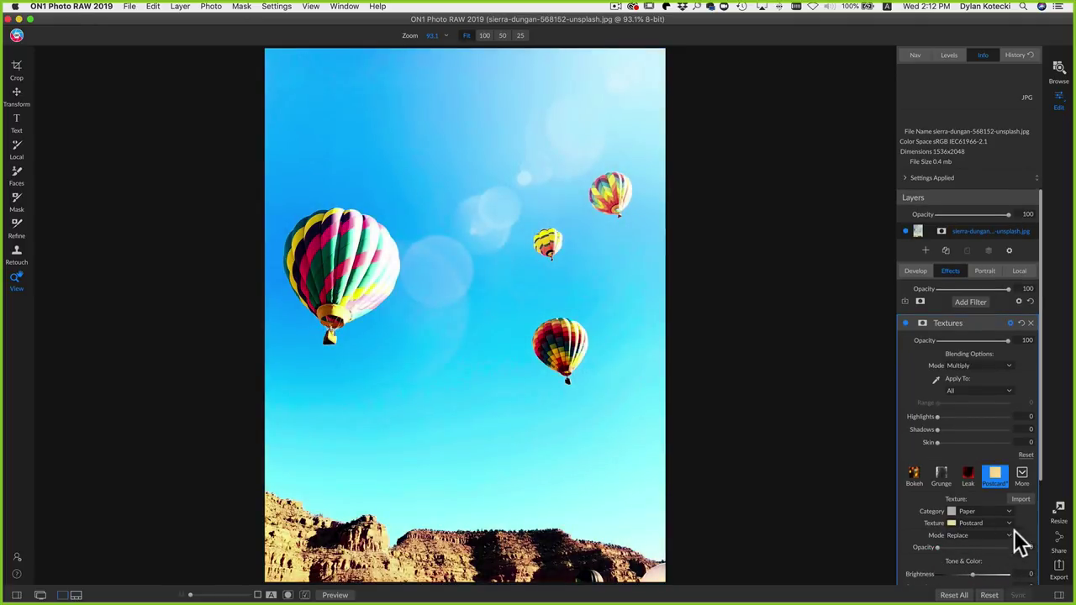
pyautogui.click(905, 322)
pyautogui.click(905, 322)
pyautogui.scroll(-3, 953, 473)
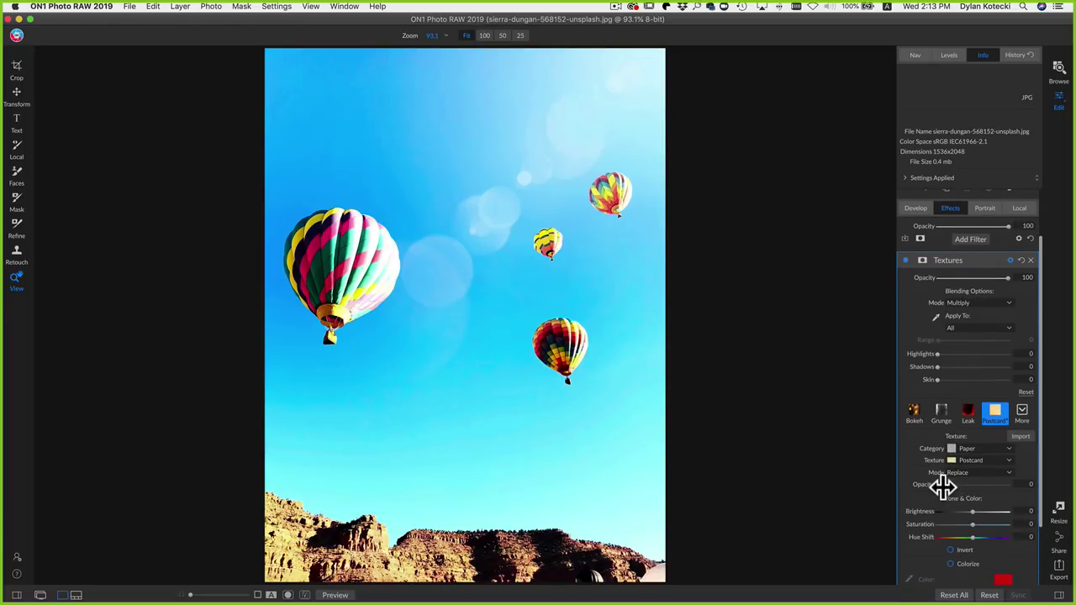
pyautogui.moveTo(936, 482); pyautogui.dragTo(1002, 486)
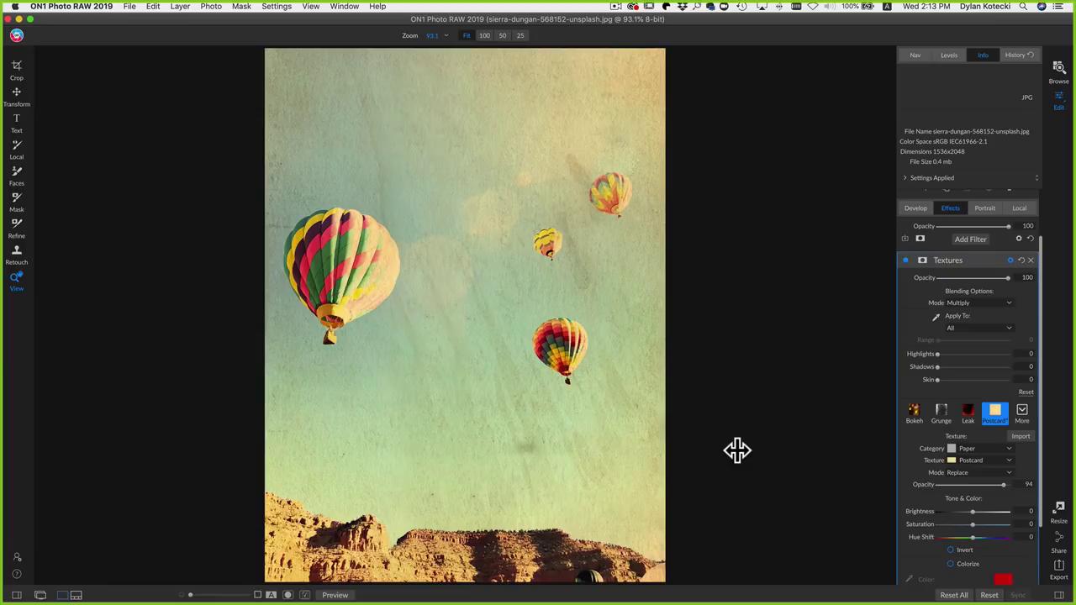
pyautogui.press('super+shift+f')
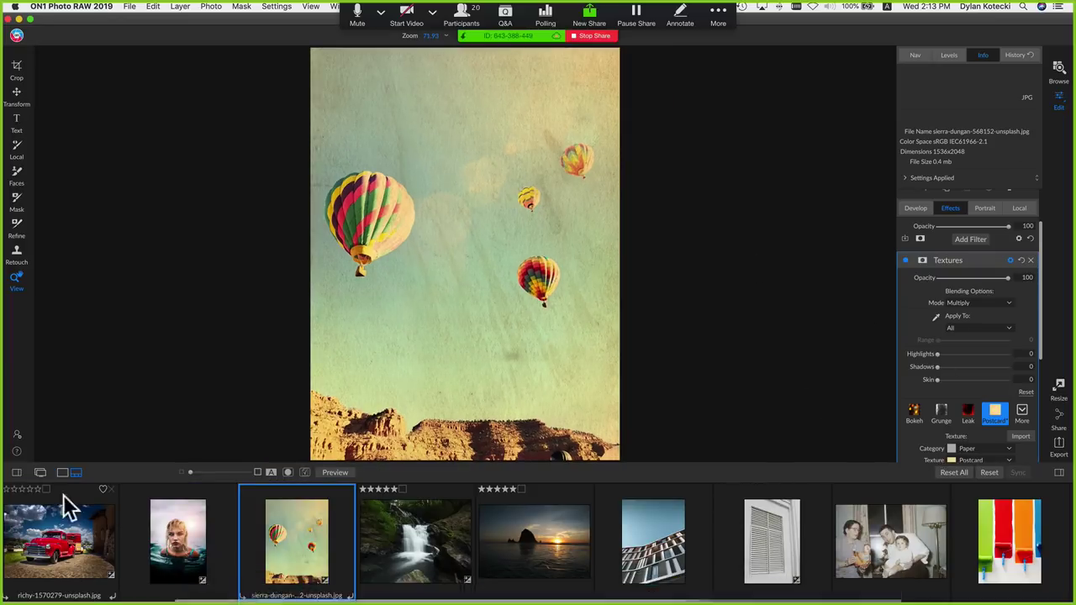
pyautogui.click(252, 588)
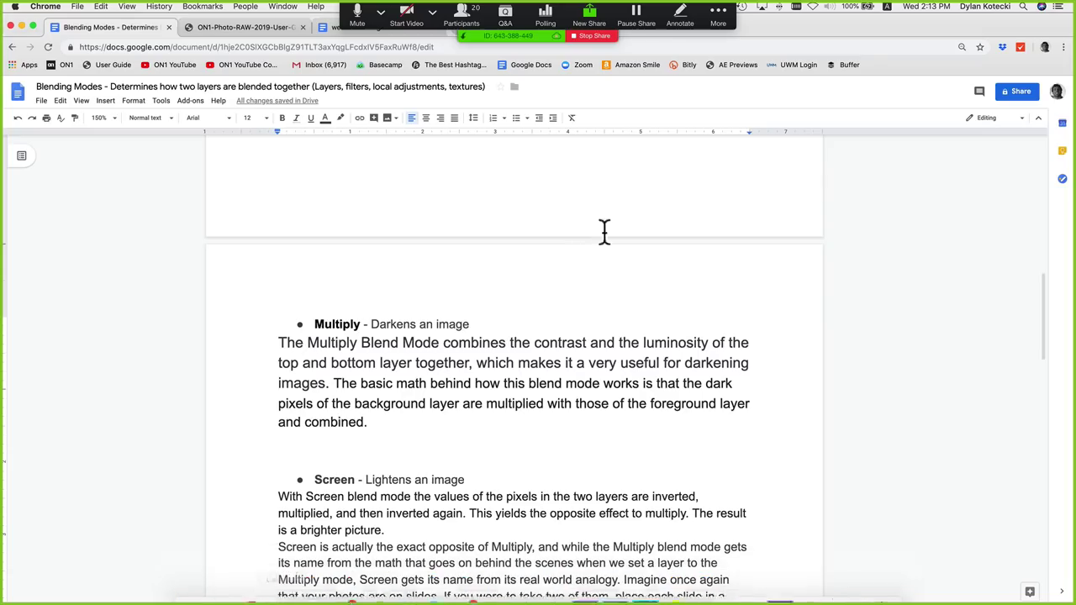
pyautogui.scroll(-3, 569, 379)
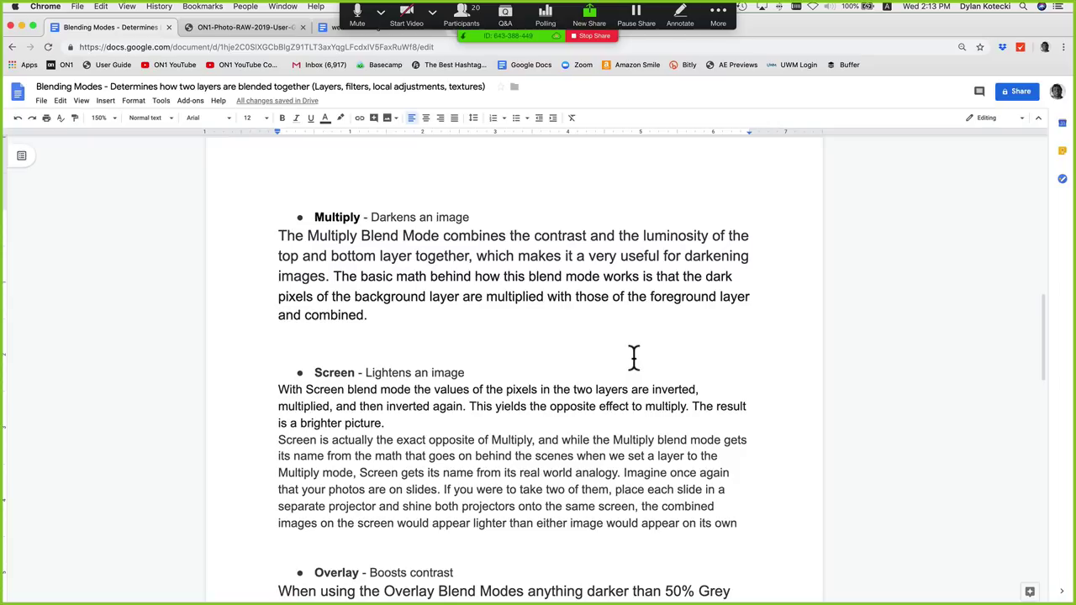
pyautogui.moveTo(473, 598)
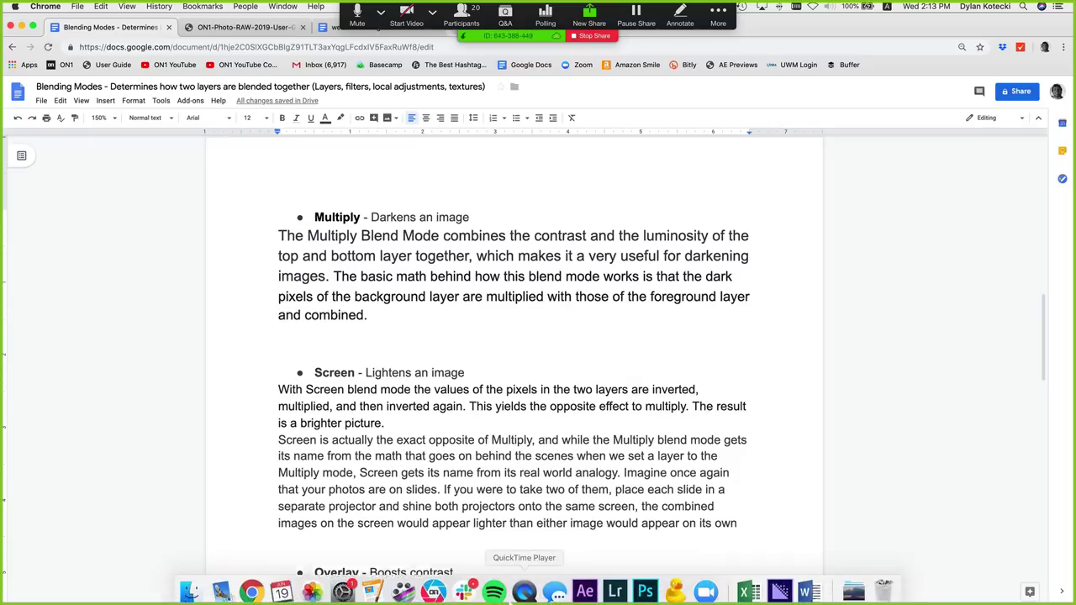
pyautogui.click(433, 586)
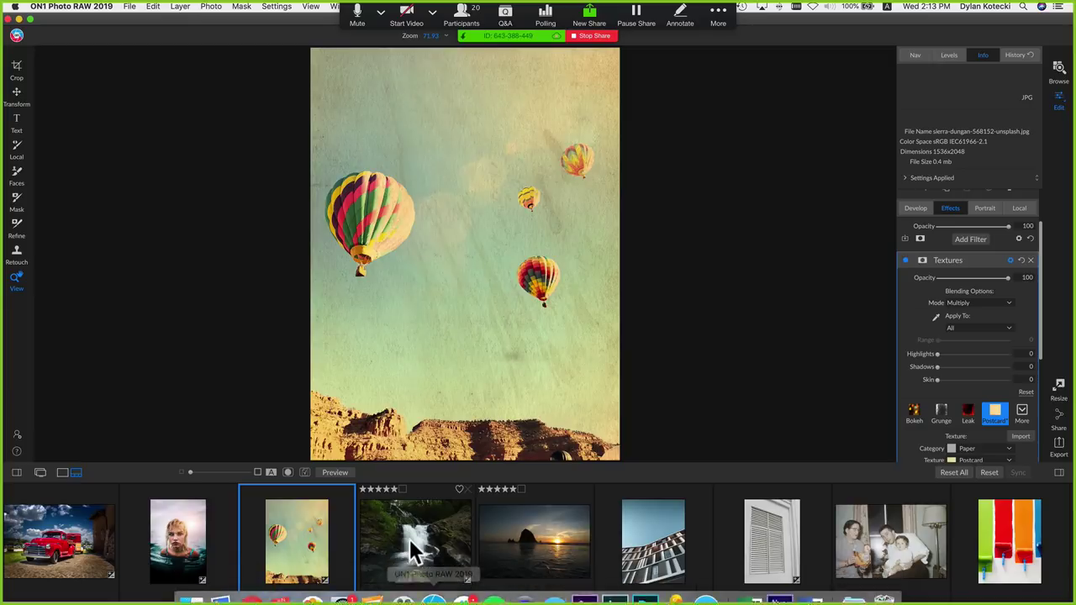
# Open the waterfall photo DSC00316.ARW and zoom in and back out to inspect it.
pyautogui.click(413, 547)
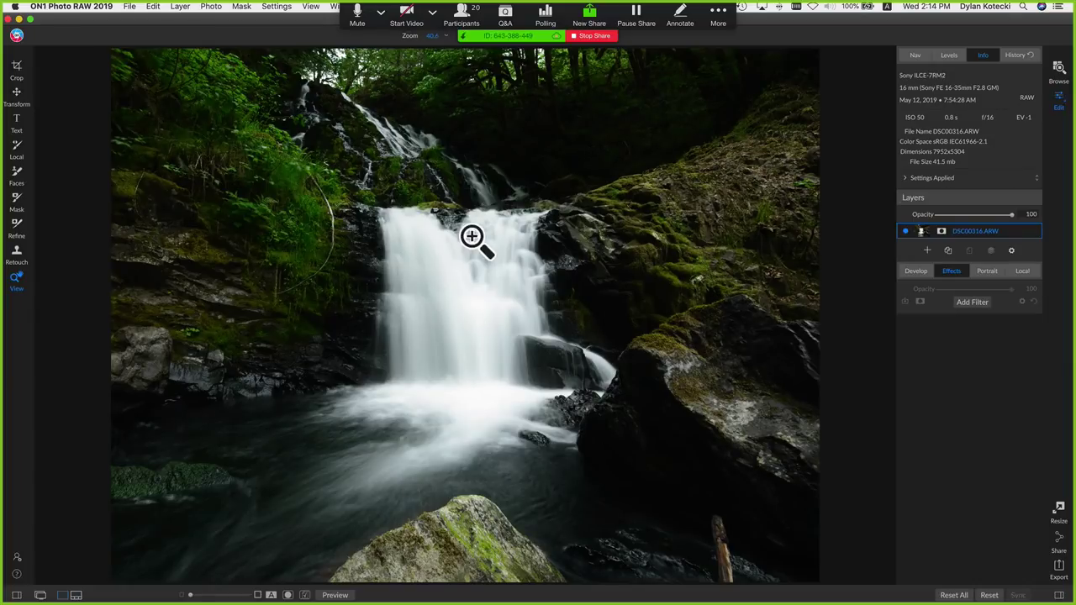
pyautogui.click(471, 237)
pyautogui.click(475, 241)
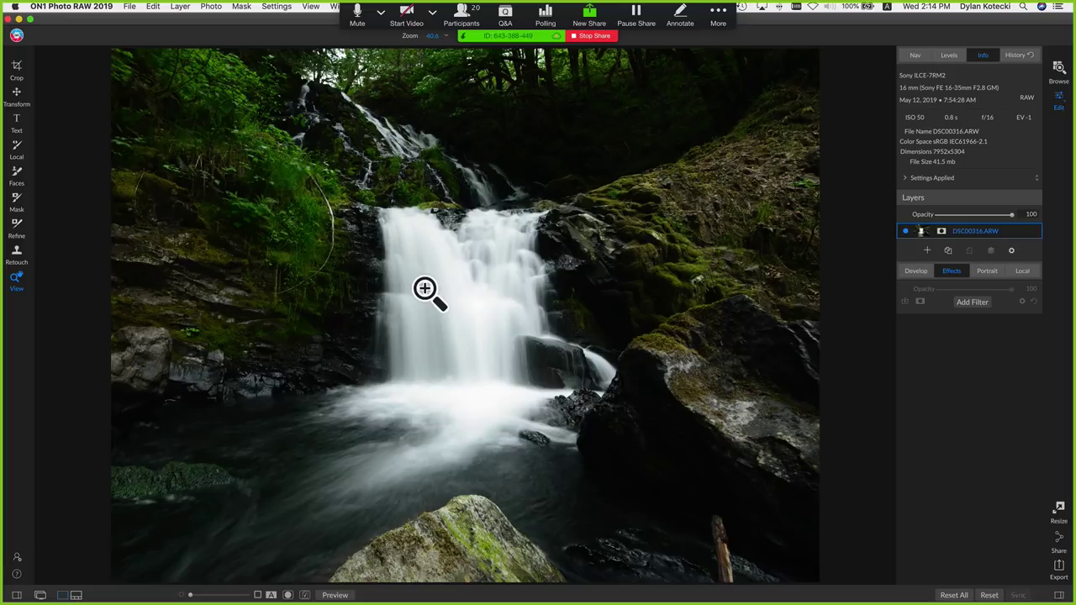
# Duplicate the waterfall layer, set the copy's blend mode to Screen, and hide it to compare.
pyautogui.rightClick(968, 231)
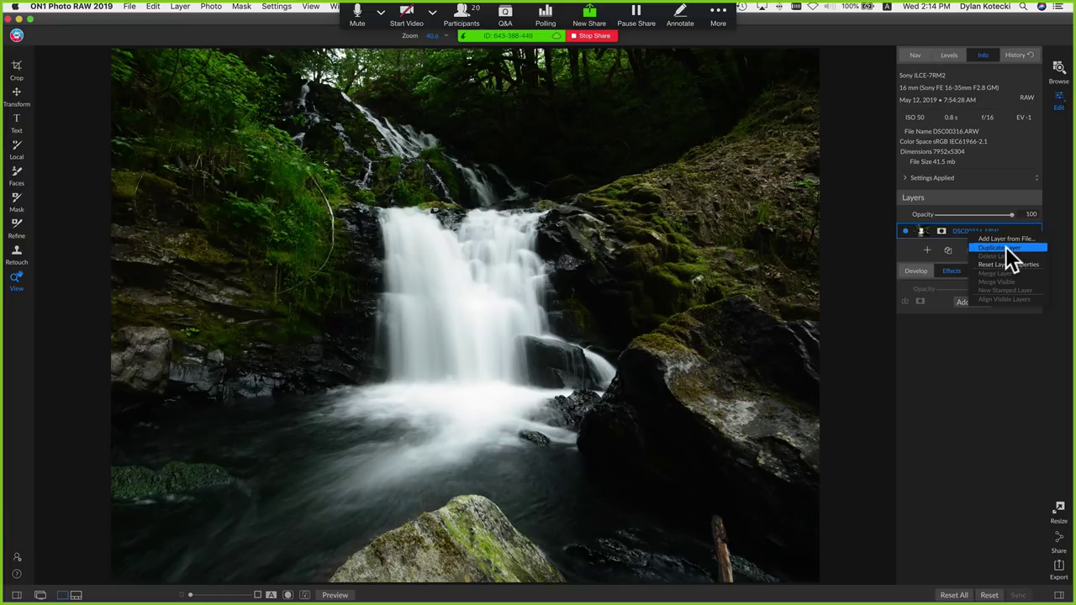
pyautogui.click(1005, 246)
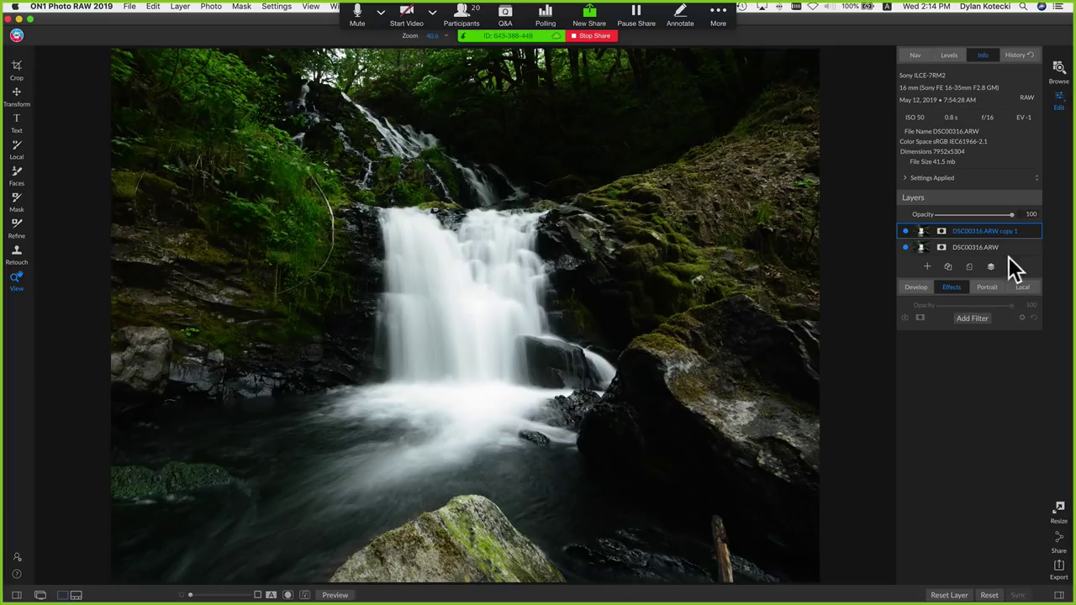
pyautogui.click(1012, 267)
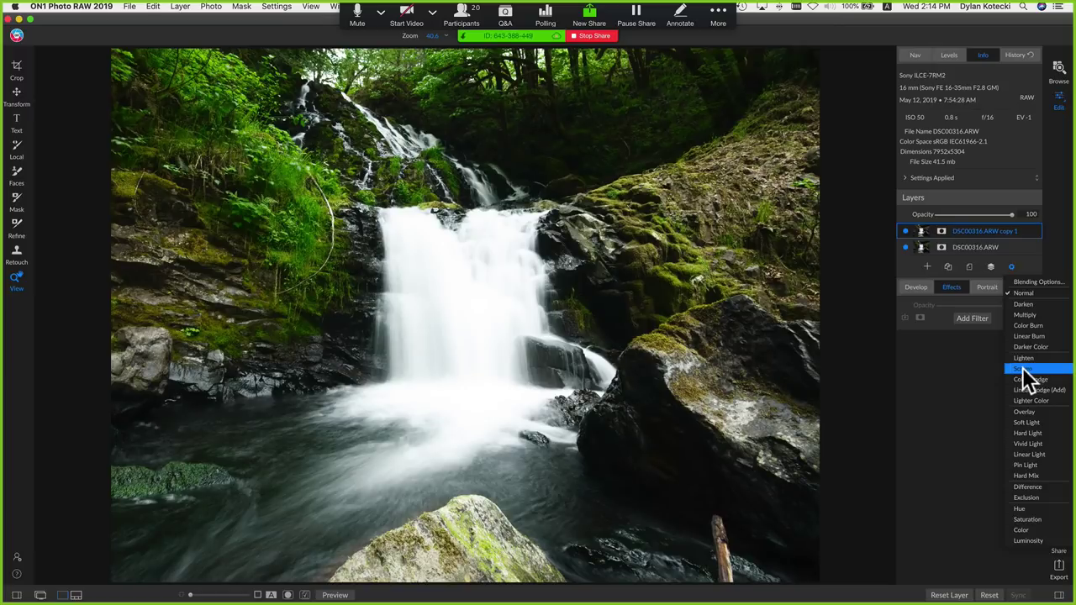
pyautogui.click(1030, 371)
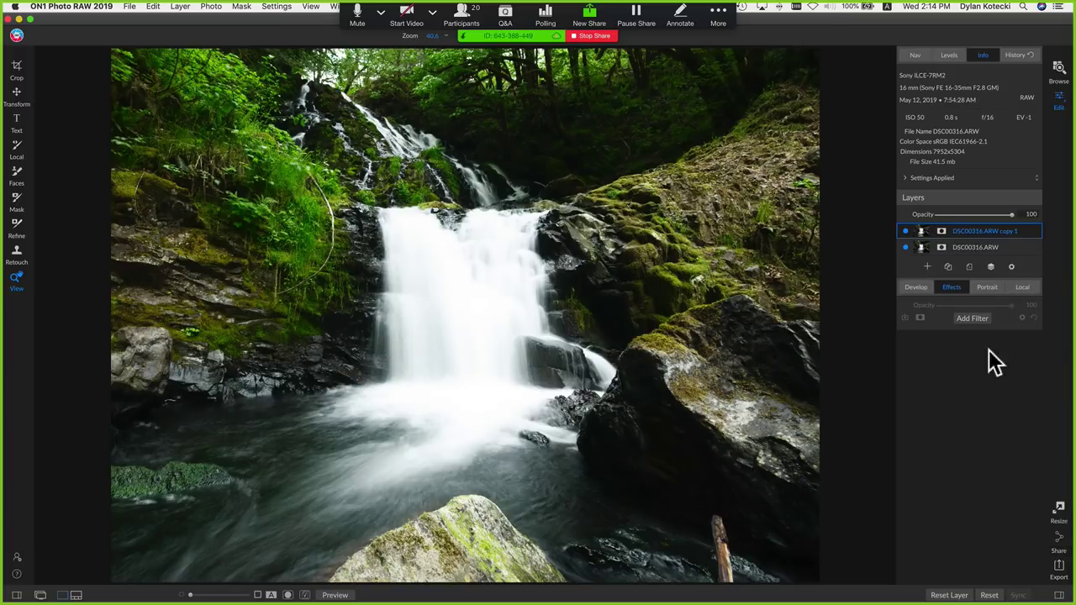
pyautogui.click(905, 230)
pyautogui.click(905, 230)
pyautogui.click(467, 297)
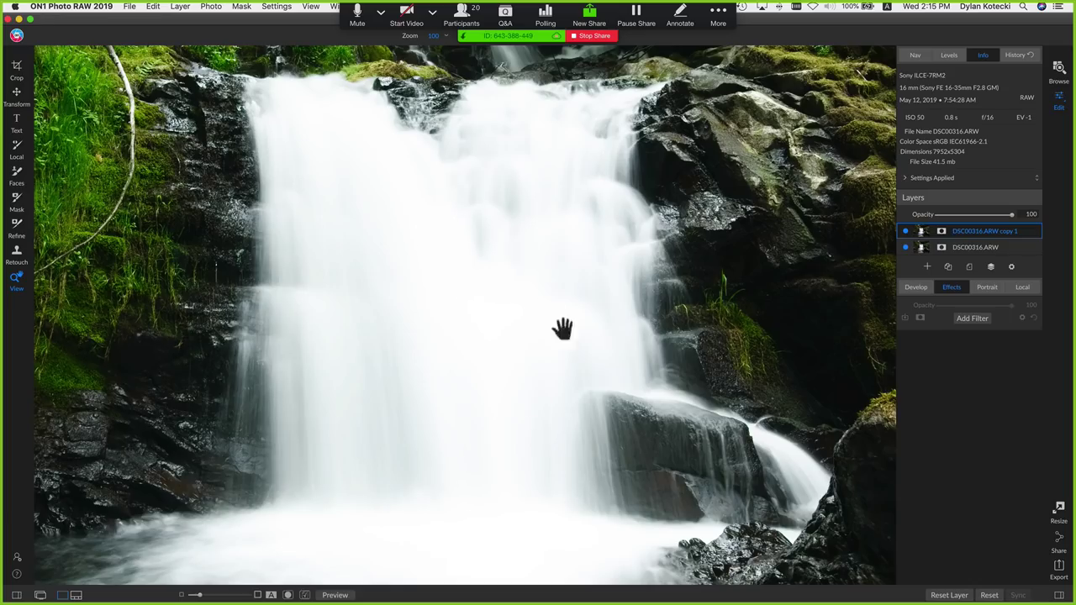
pyautogui.click(530, 282)
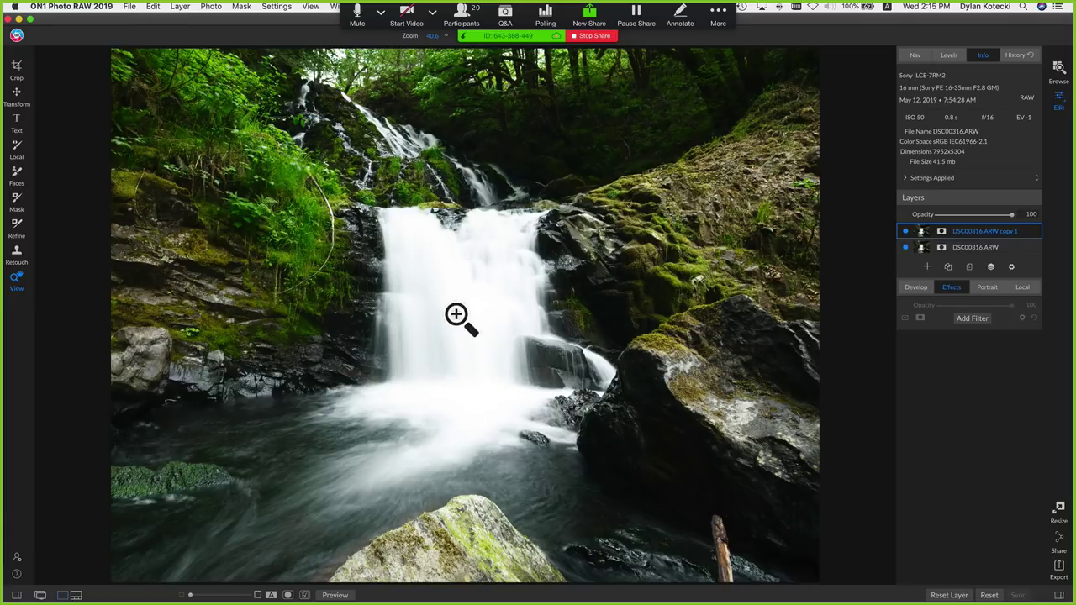
# Give the Screen copy layer an inverted Lumen luminosity mask, then toggle the layer to compare.
pyautogui.click(941, 232)
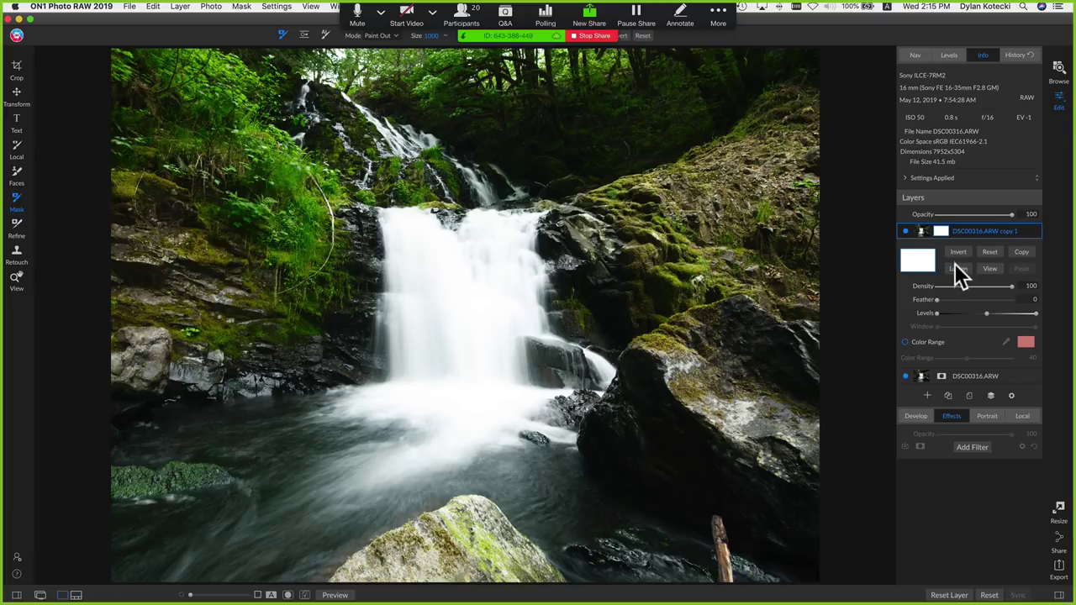
pyautogui.click(961, 267)
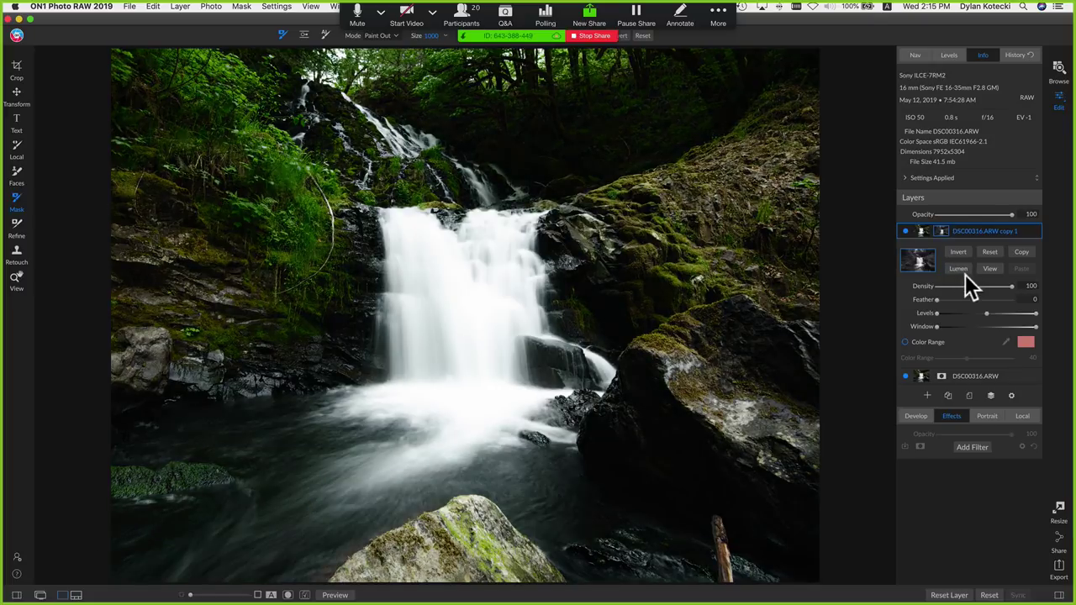
pyautogui.click(989, 269)
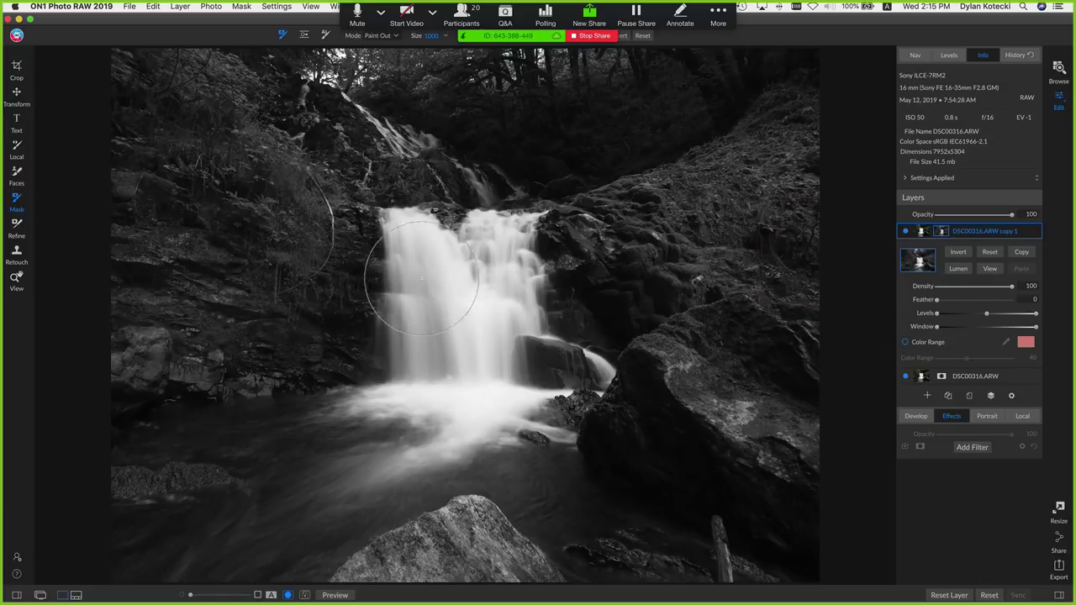
pyautogui.click(990, 252)
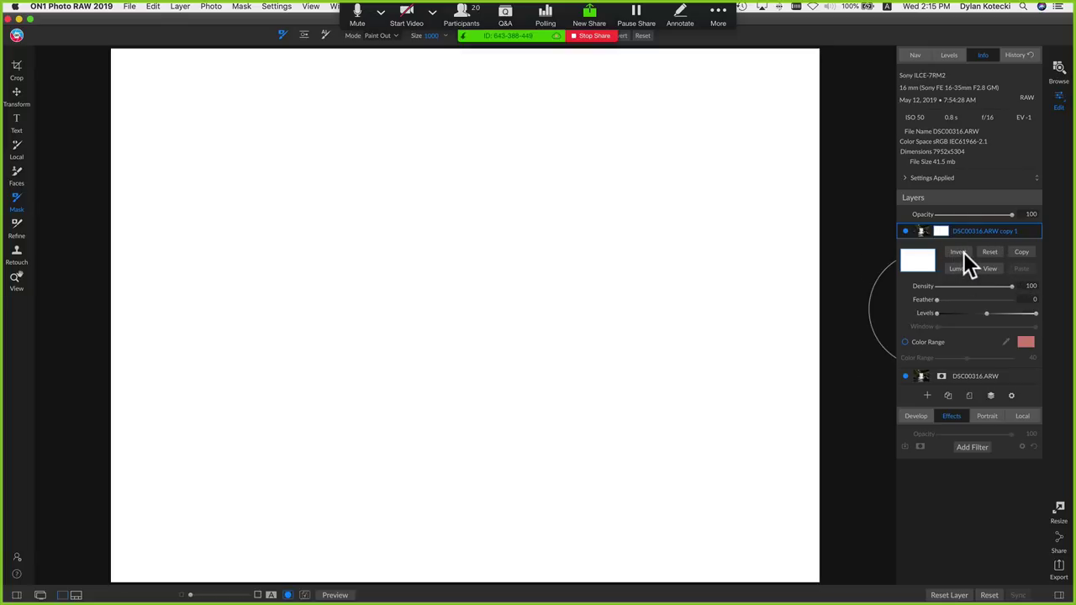
pyautogui.click(960, 267)
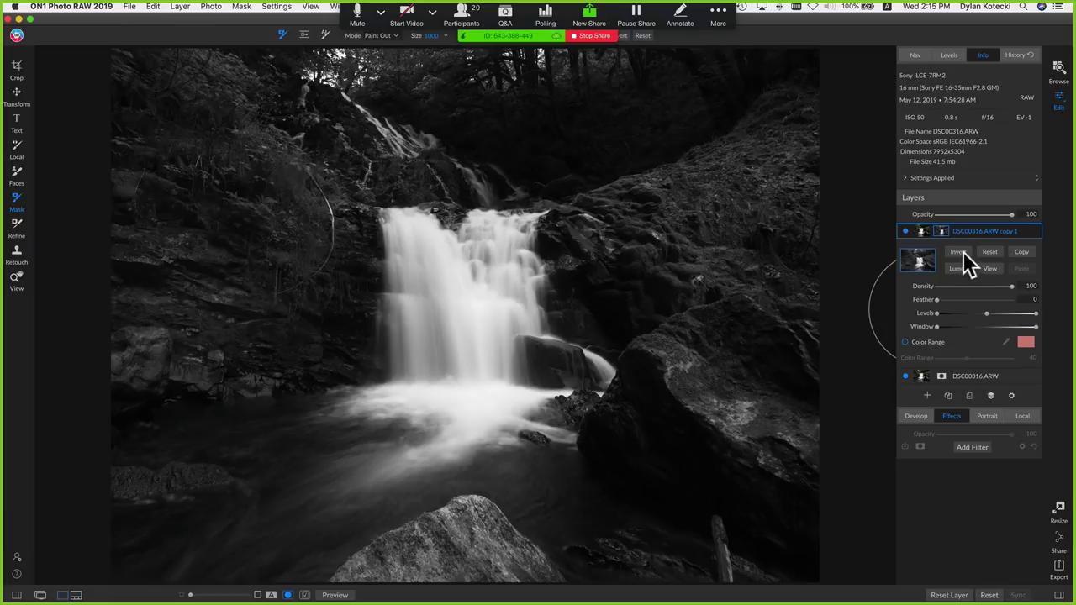
pyautogui.click(962, 251)
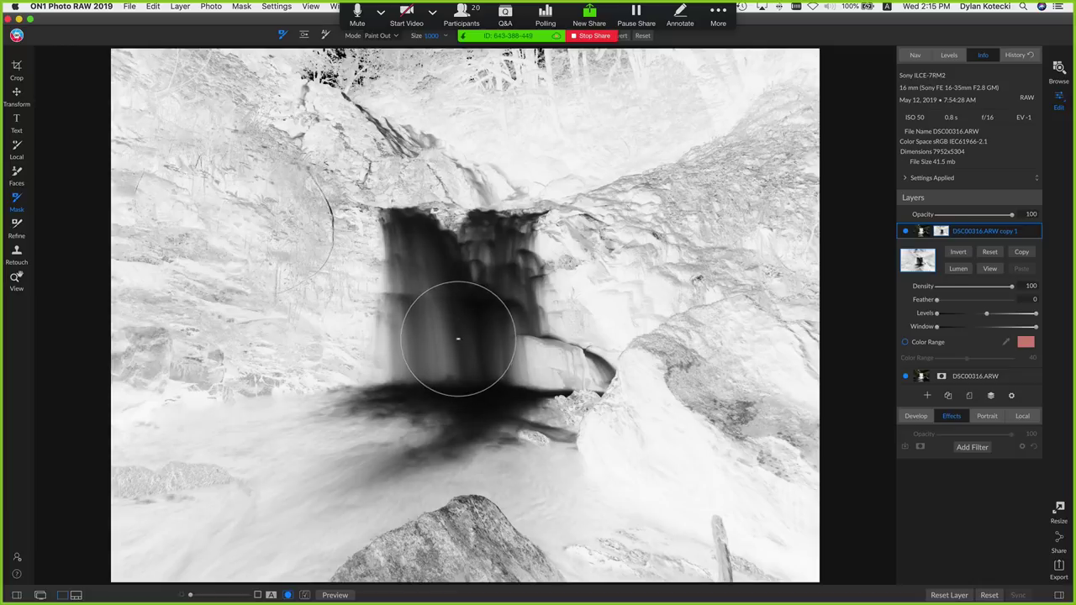
pyautogui.click(994, 268)
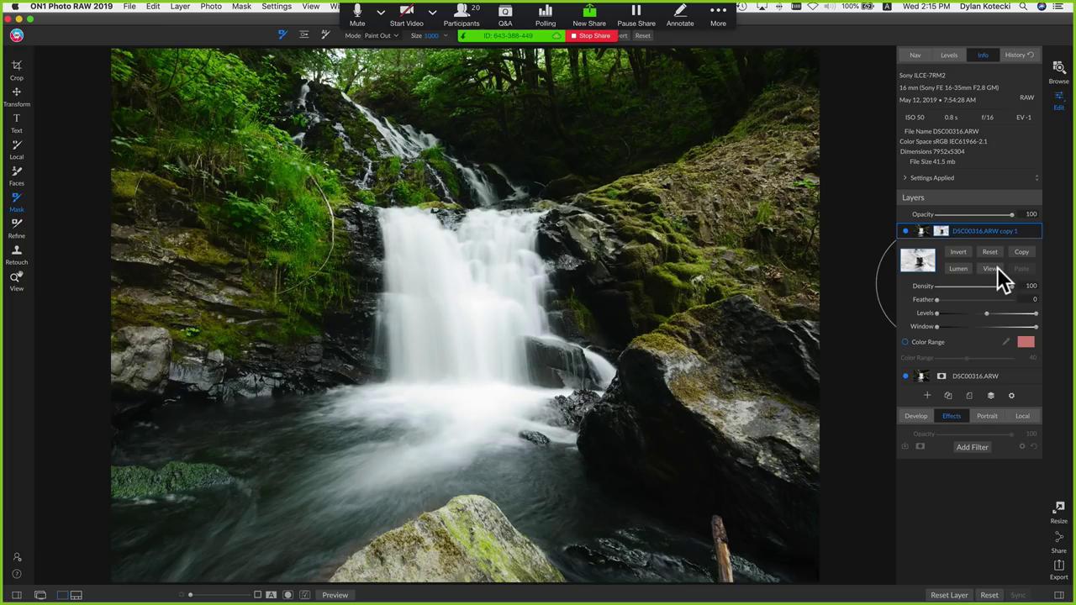
pyautogui.click(904, 231)
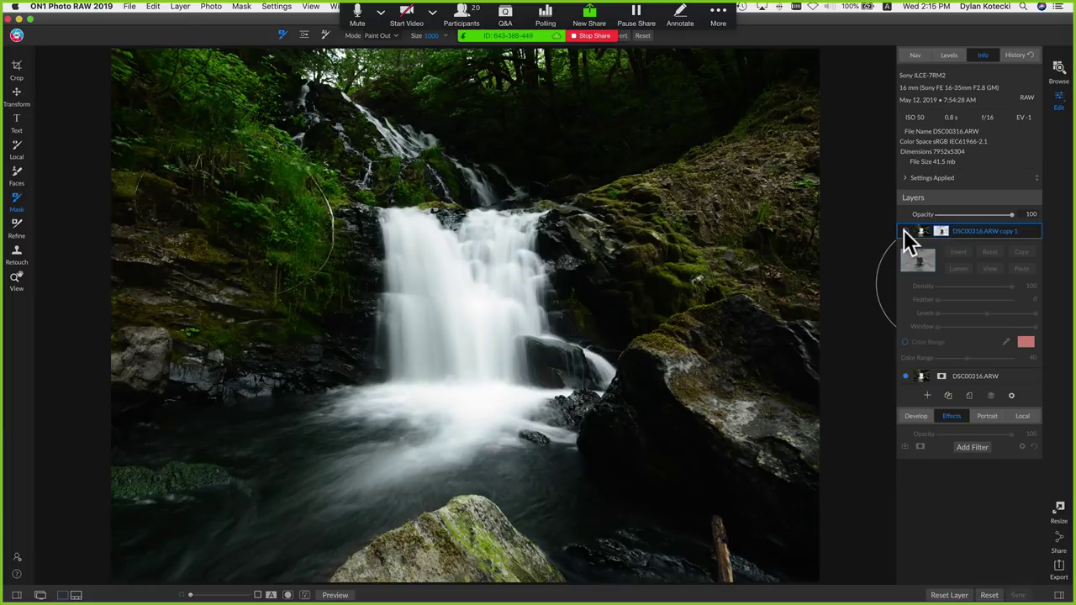
pyautogui.click(904, 232)
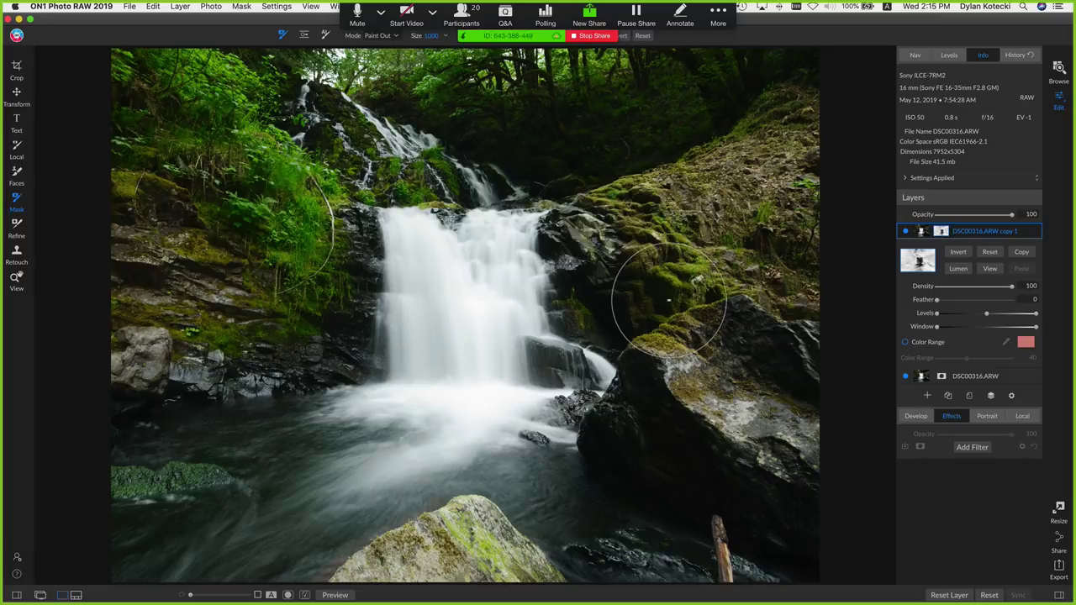
# Try a local exposure adjustment painted over the dark rock, then discard it.
pyautogui.click(1019, 415)
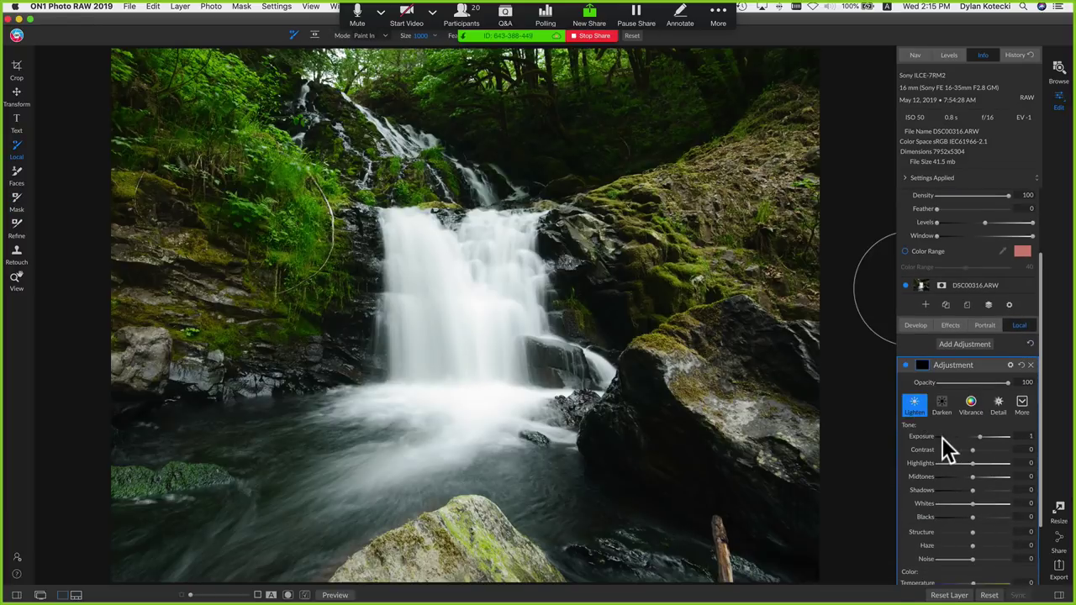
pyautogui.moveTo(979, 436); pyautogui.dragTo(974, 437)
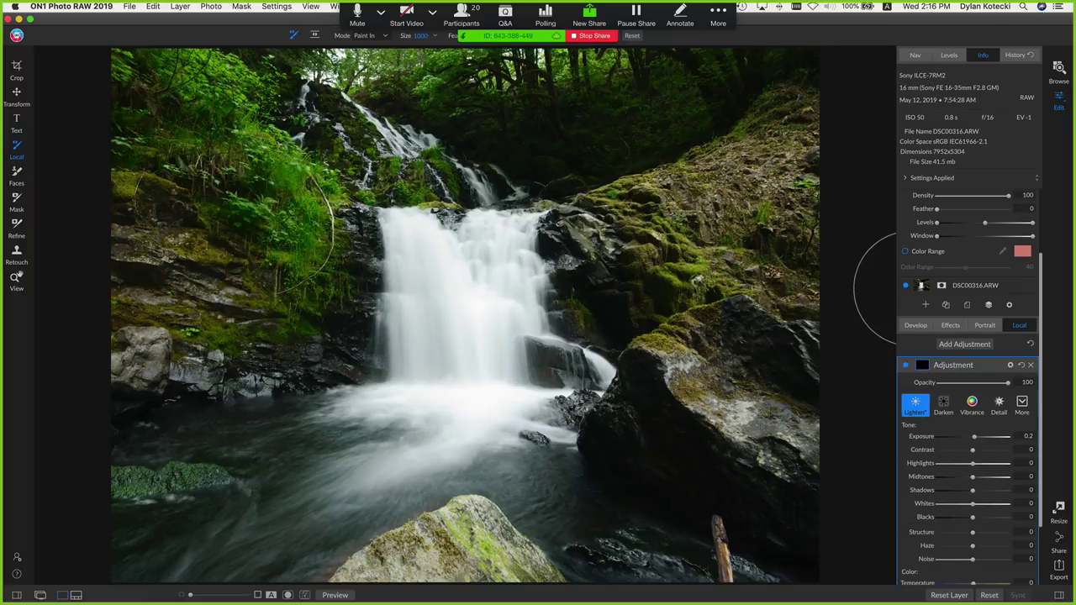
pyautogui.click(600, 268)
pyautogui.moveTo(600, 269); pyautogui.dragTo(622, 314)
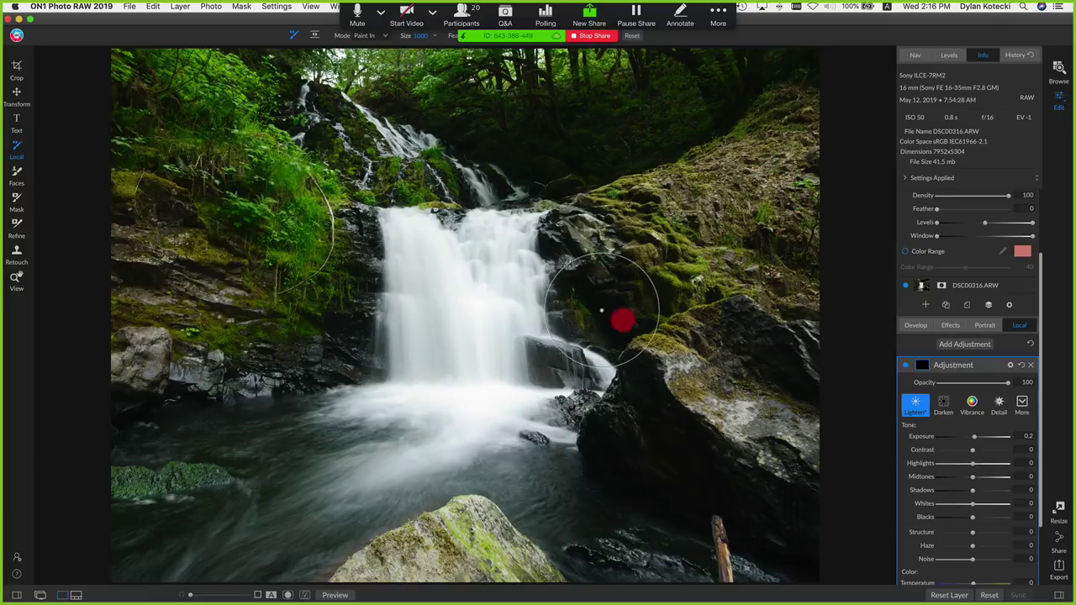
pyautogui.click(621, 311)
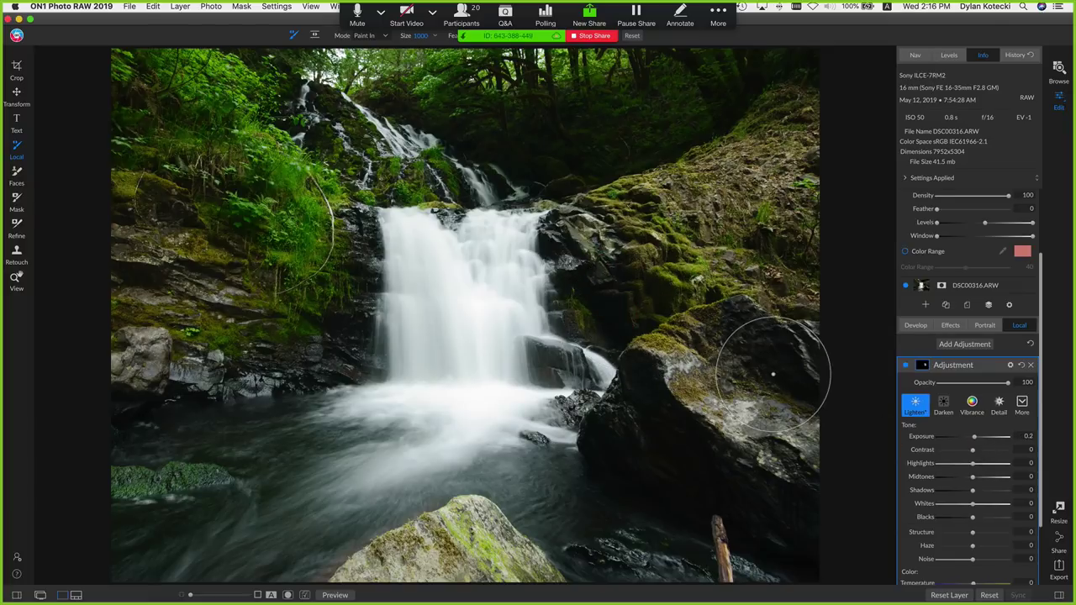
pyautogui.click(1030, 365)
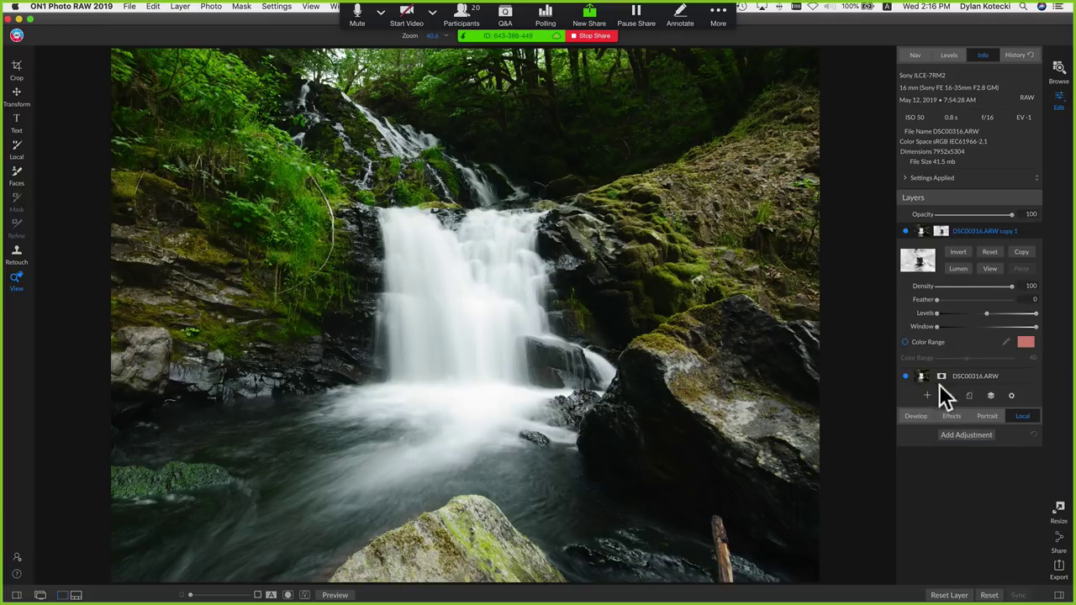
# On the original DSC00316.ARW layer, paint a Lighten local adjustment over the rocks, raising exposure to 1.4.
pyautogui.click(1000, 377)
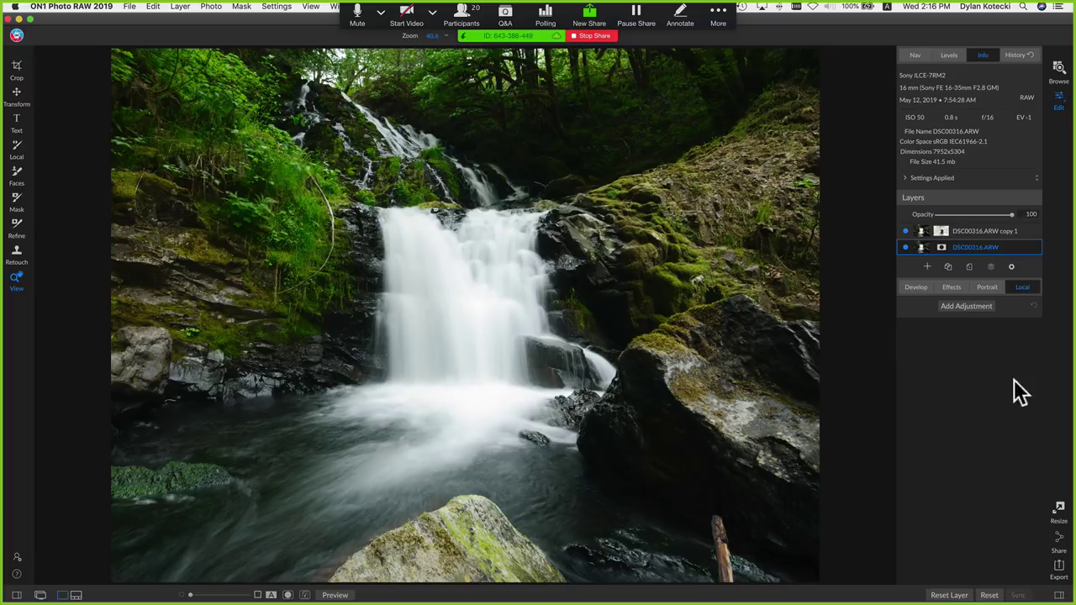
pyautogui.click(979, 306)
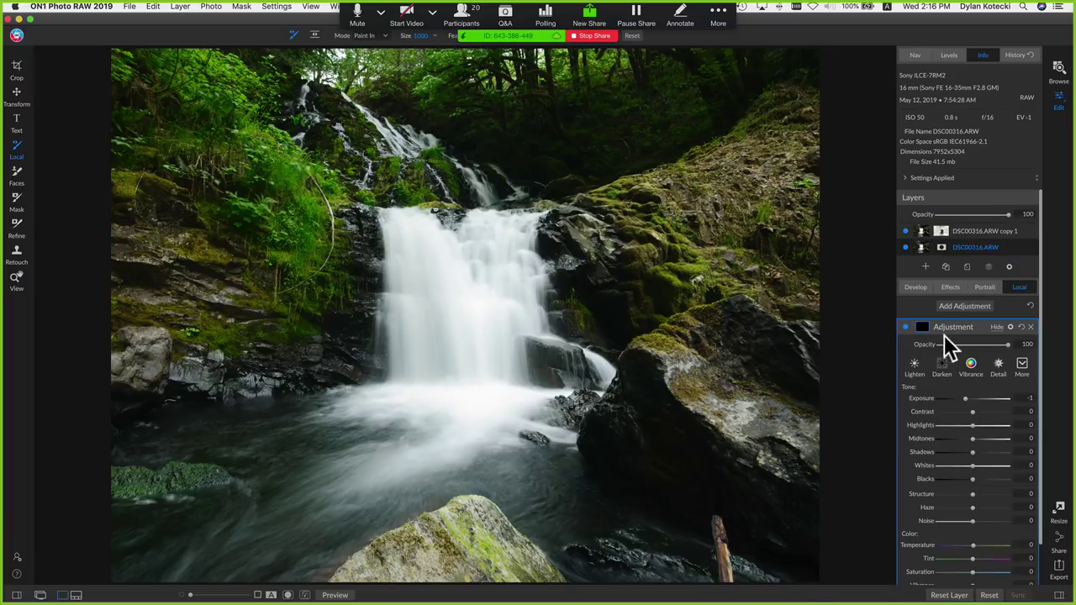
pyautogui.click(924, 365)
pyautogui.moveTo(977, 398); pyautogui.dragTo(974, 399)
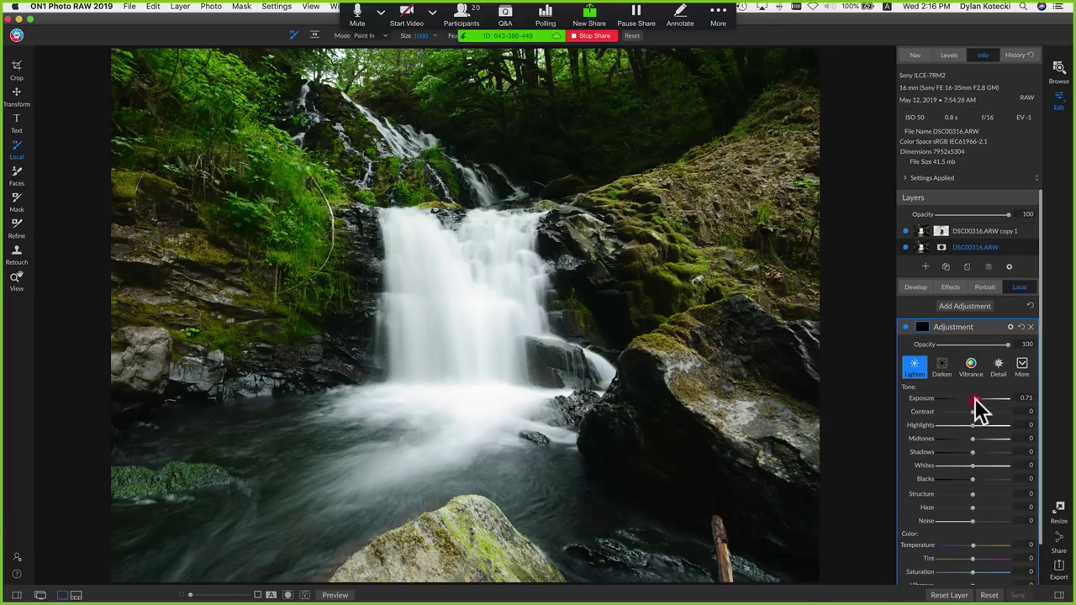
pyautogui.moveTo(615, 279)
pyautogui.mouseDown()
pyautogui.moveTo(616, 318)
pyautogui.moveTo(623, 290)
pyautogui.moveTo(636, 293)
pyautogui.moveTo(637, 235)
pyautogui.moveTo(655, 221)
pyautogui.moveTo(631, 303)
pyautogui.moveTo(243, 325)
pyautogui.moveTo(339, 354)
pyautogui.moveTo(348, 253)
pyautogui.mouseUp()
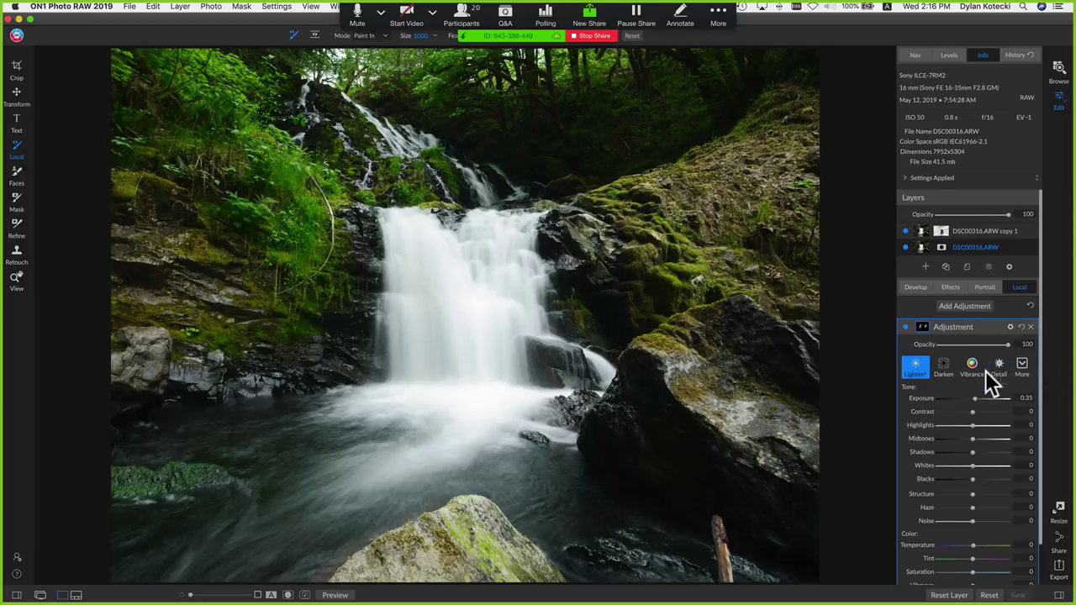
pyautogui.moveTo(975, 397); pyautogui.dragTo(983, 400)
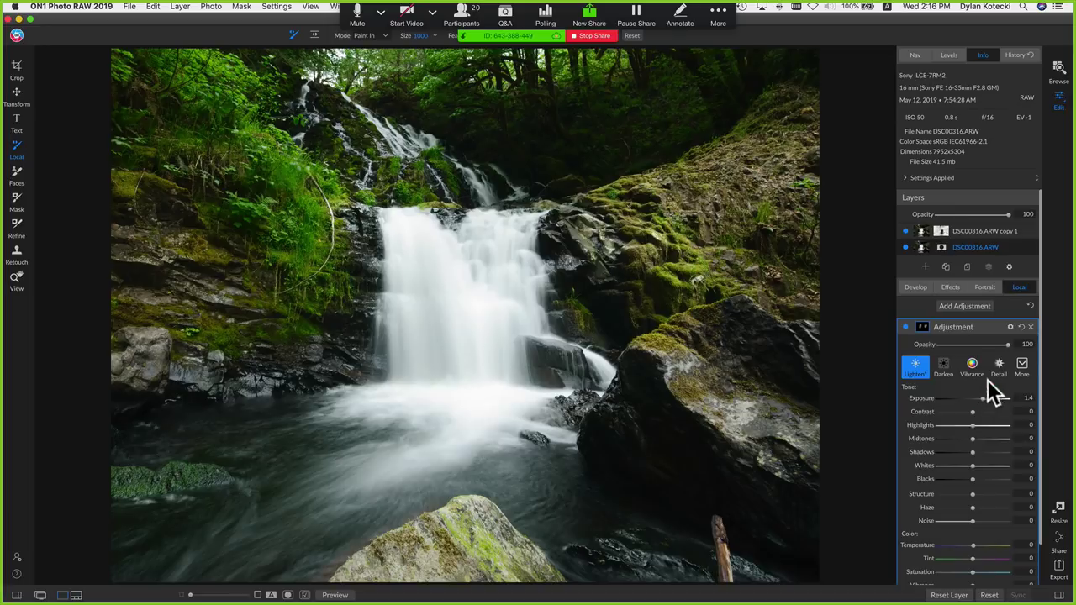
# Blend the local adjustment in Screen mode, compare it on and off, and show the filmstrip.
pyautogui.click(1011, 327)
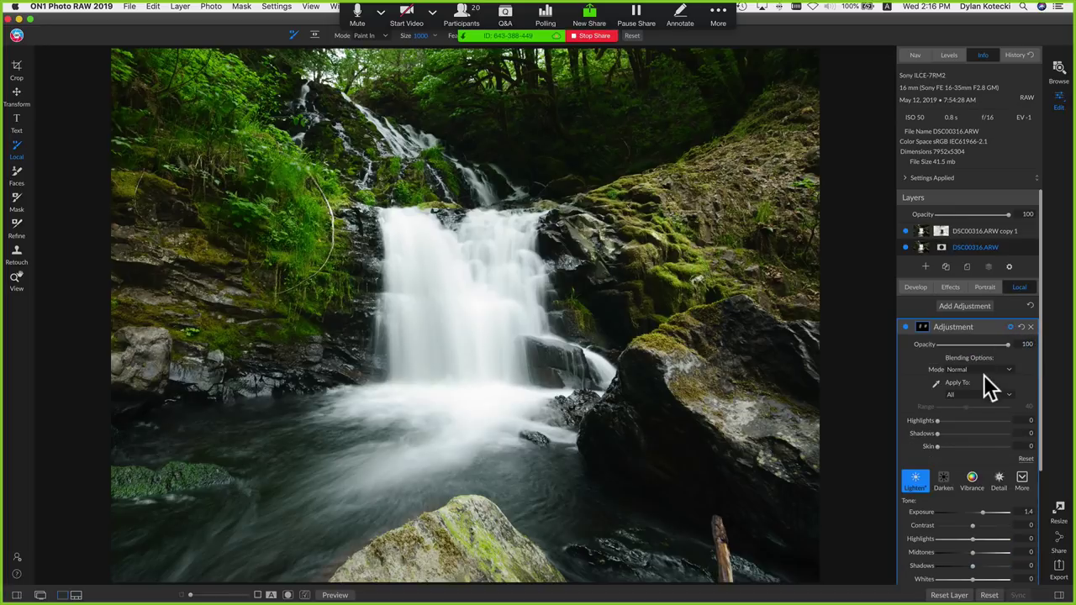
pyautogui.click(987, 370)
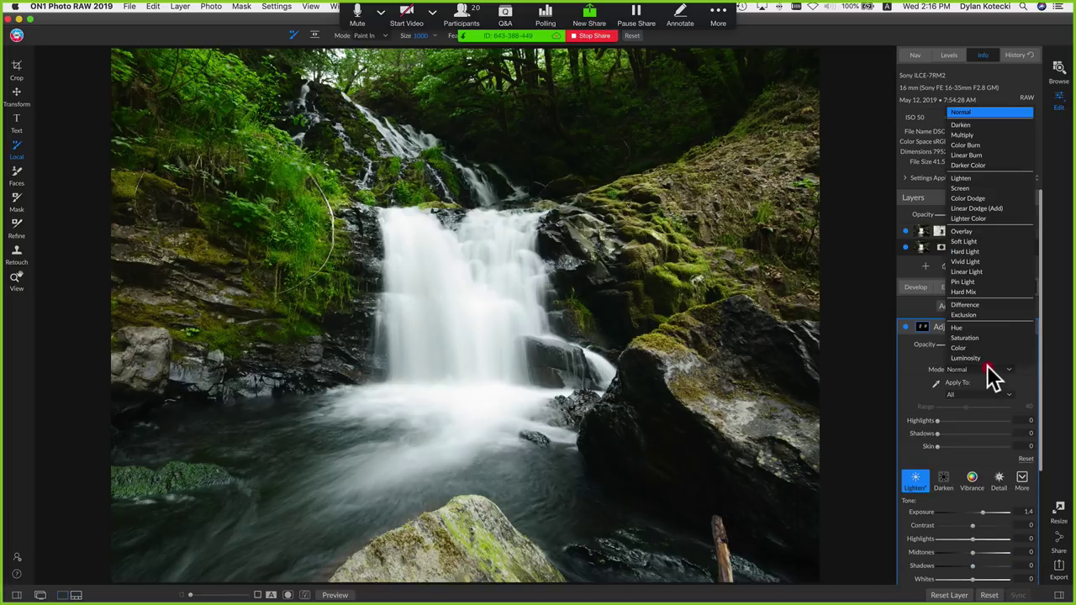
pyautogui.click(1023, 191)
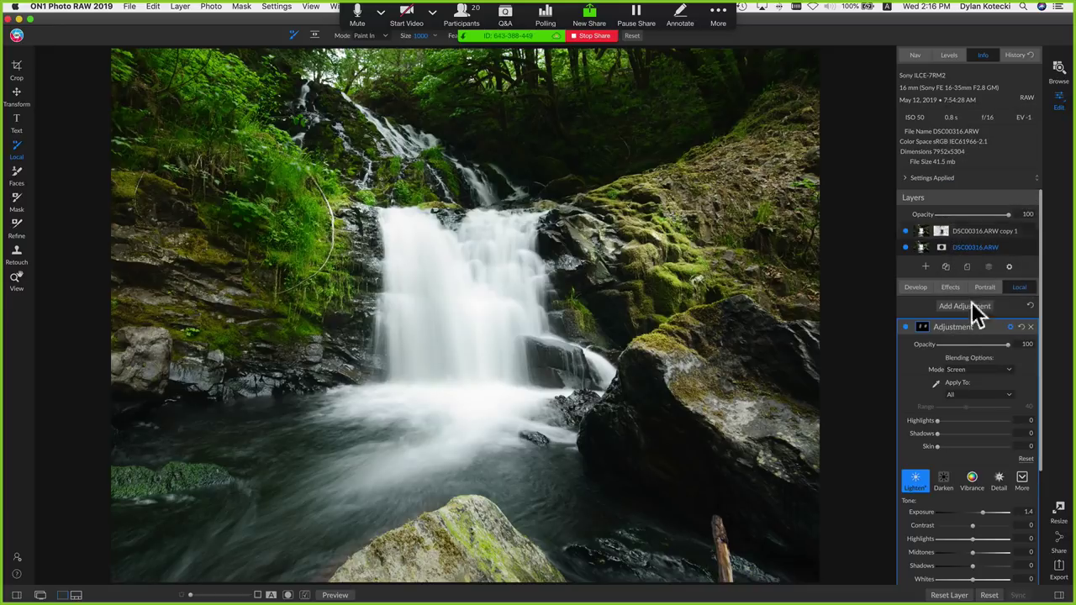
pyautogui.click(906, 326)
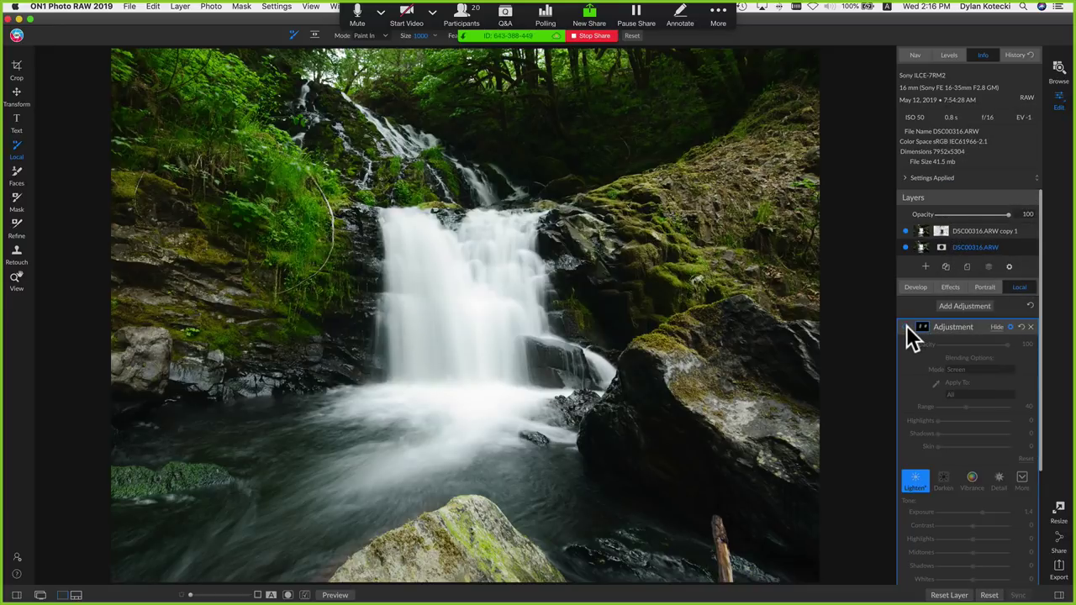
pyautogui.click(906, 326)
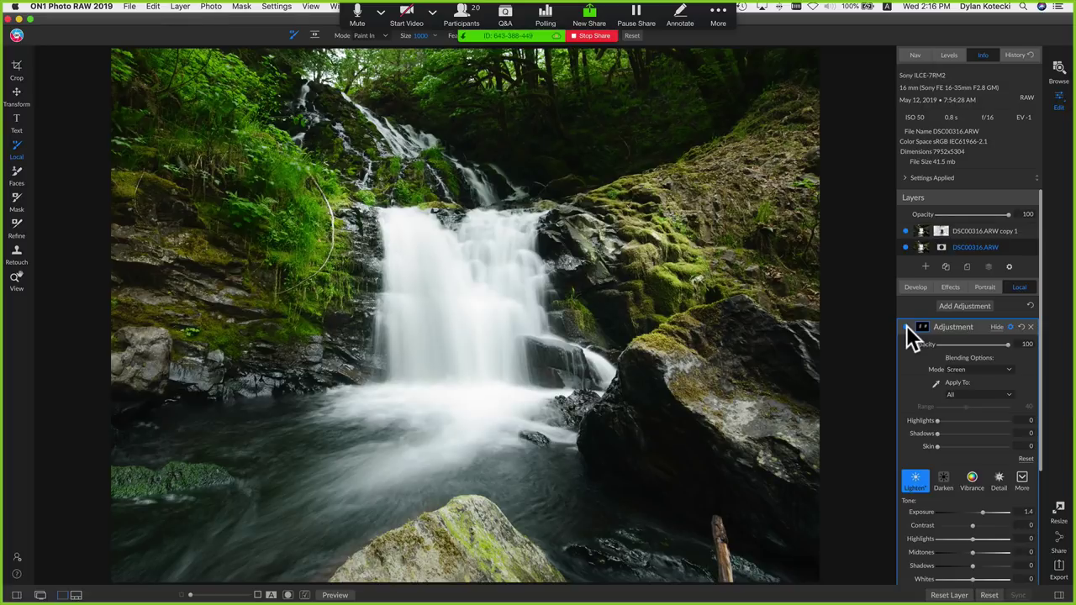
pyautogui.press('super+shift+f')
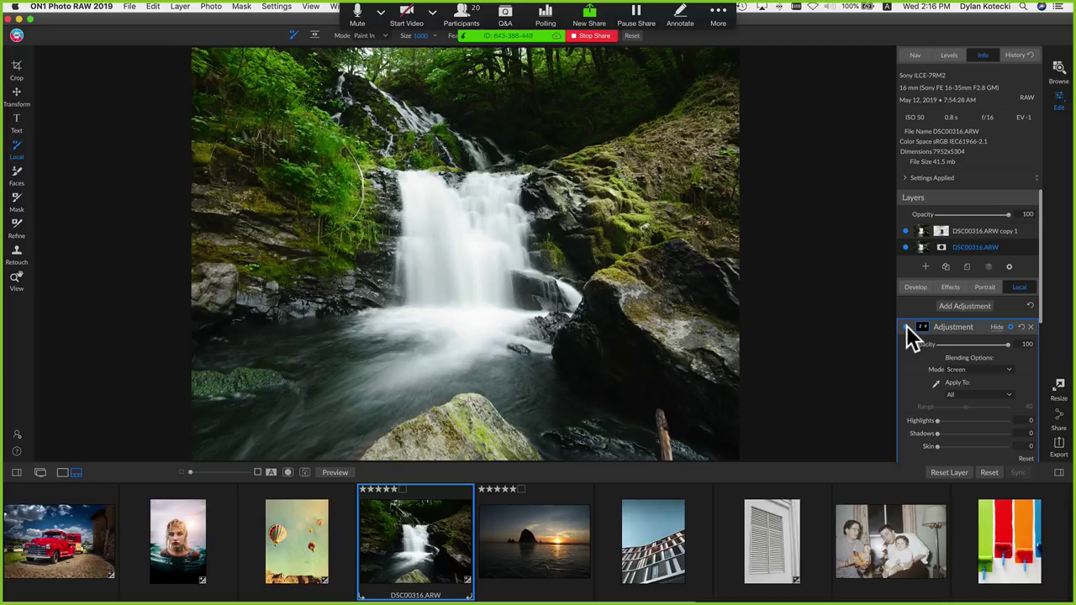
# Open the DSC00774.ARW sunset photo, hide the filmstrip, and zoom to 100% centred on the sun.
pyautogui.click(522, 533)
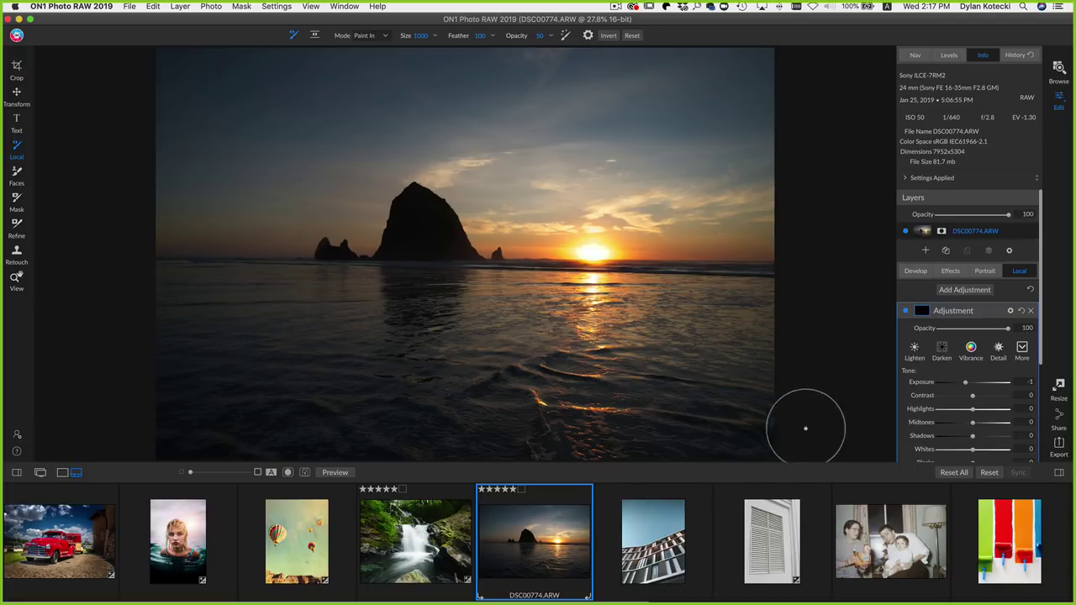
pyautogui.press('super+shift+f')
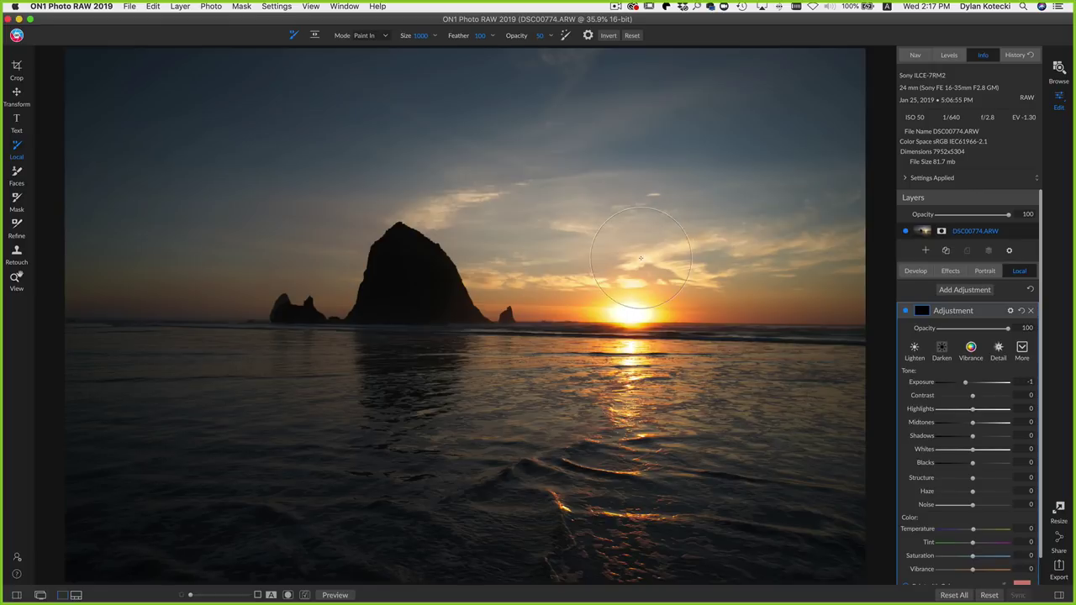
pyautogui.press('z')
pyautogui.click(621, 314)
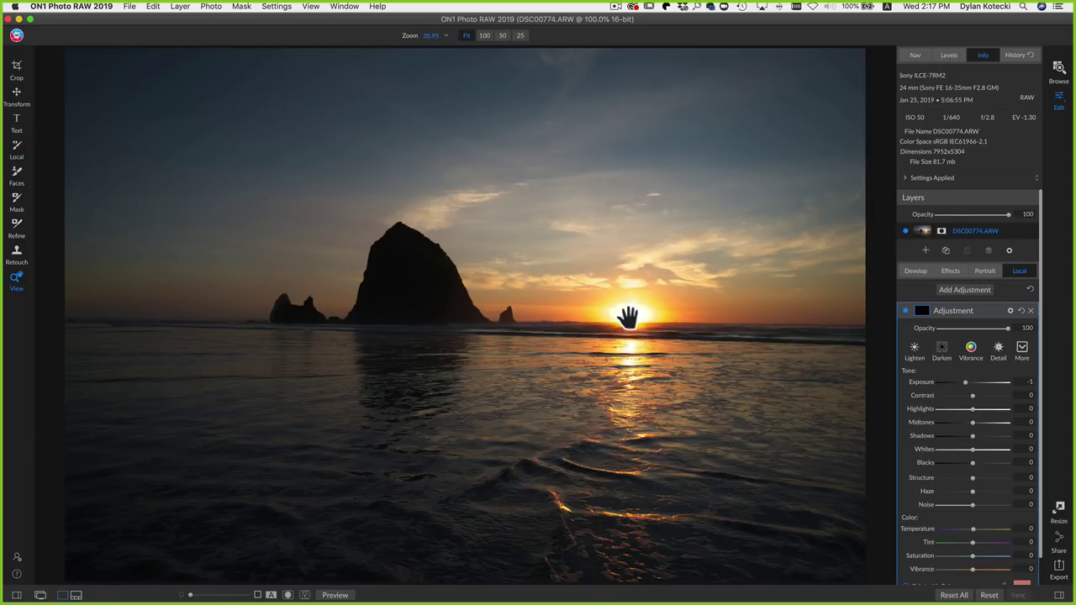
pyautogui.click(557, 315)
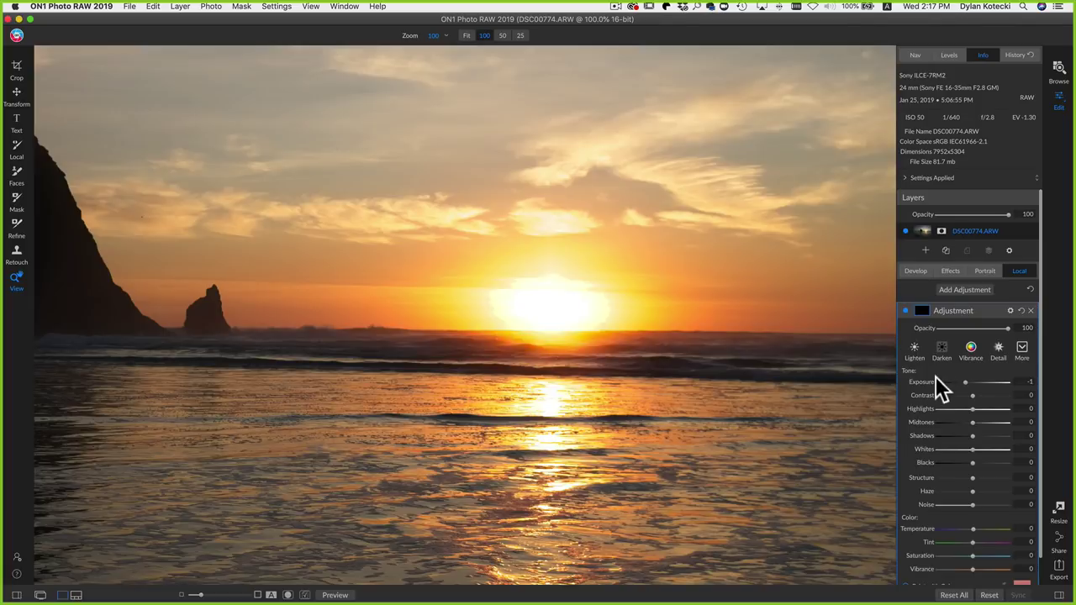
# Set the Develop Tone & Color exposure to about -0.6, then zoom back to 100% on the sun.
pyautogui.click(914, 269)
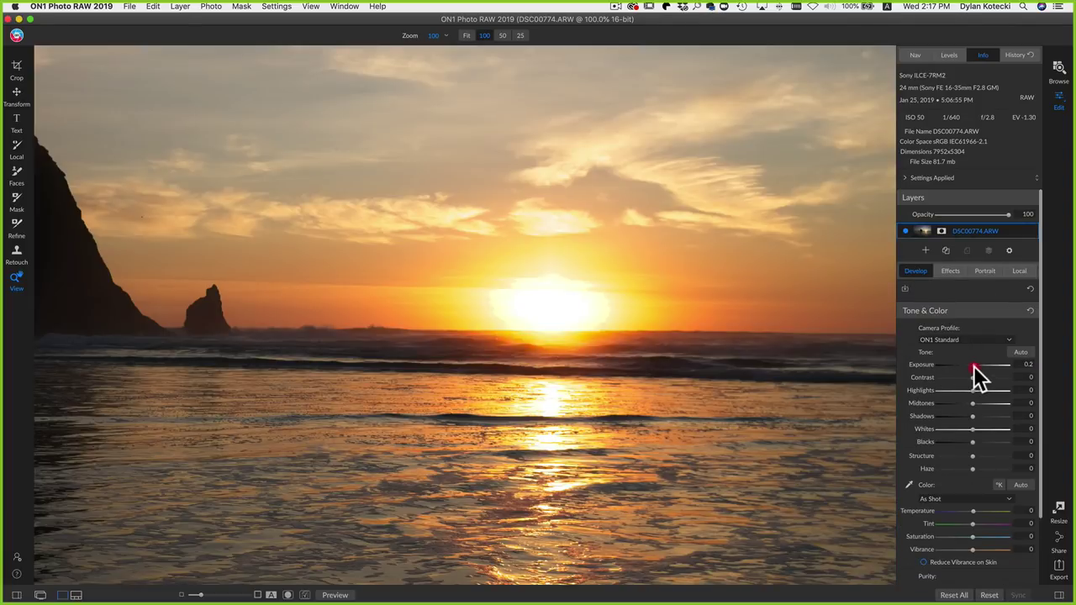
pyautogui.moveTo(972, 366); pyautogui.dragTo(968, 372)
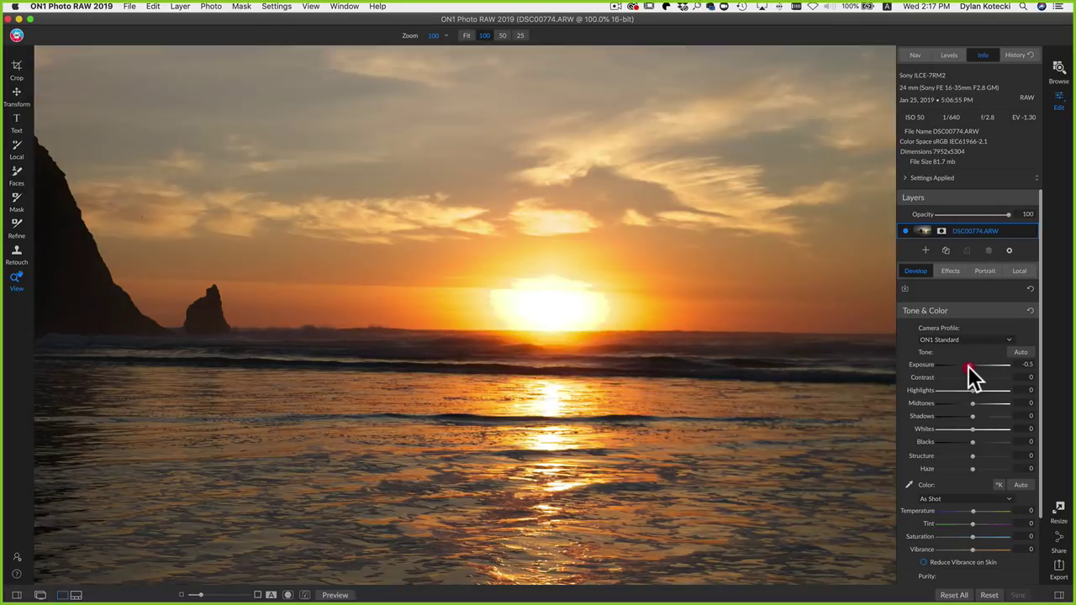
pyautogui.doubleClick(918, 365)
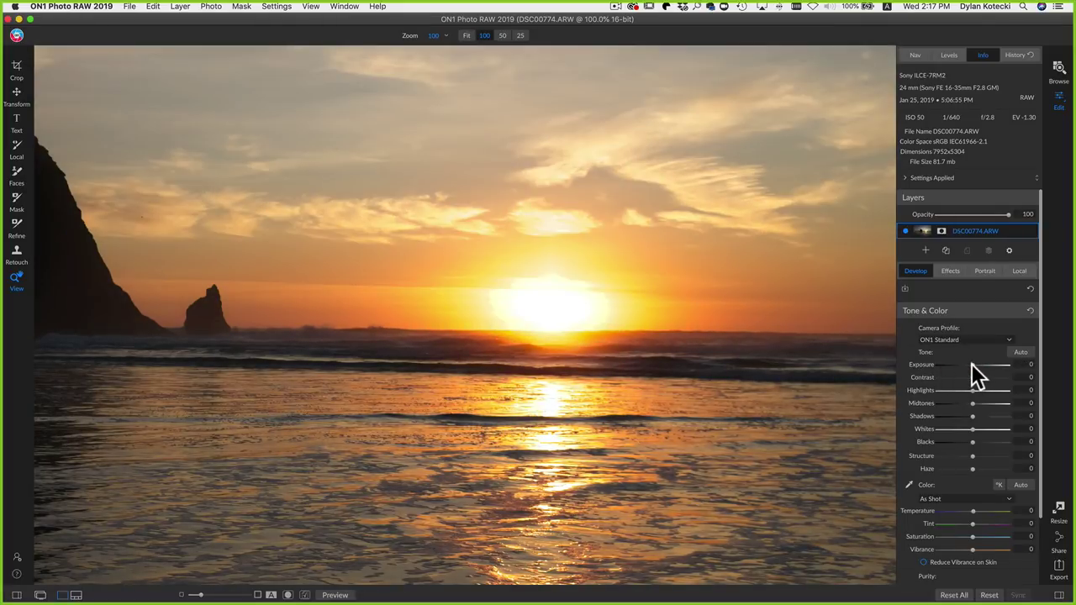
pyautogui.moveTo(970, 364); pyautogui.dragTo(972, 373)
pyautogui.click(511, 231)
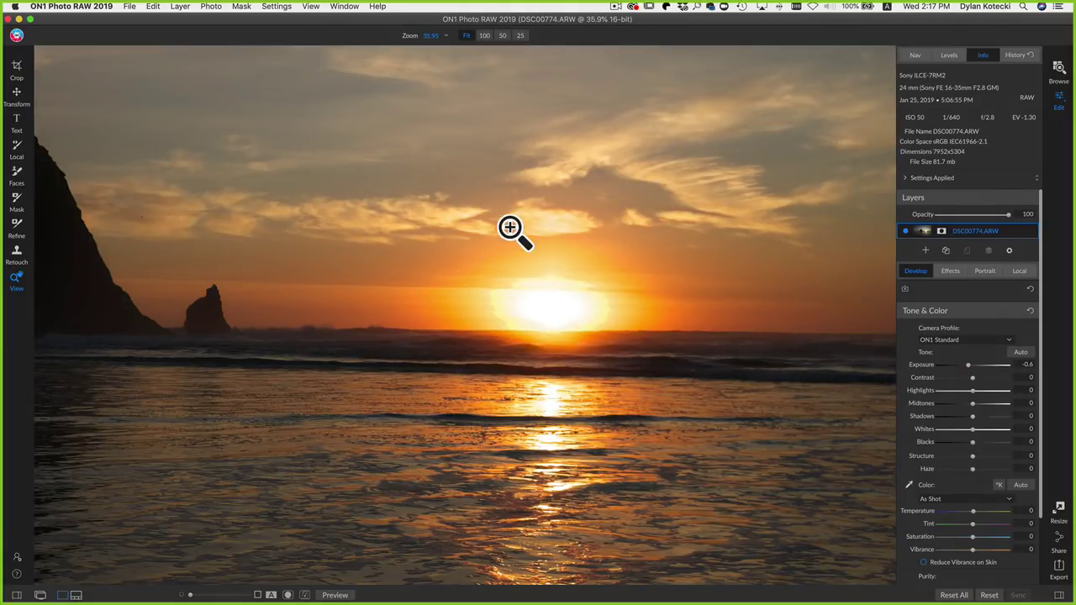
pyautogui.click(652, 313)
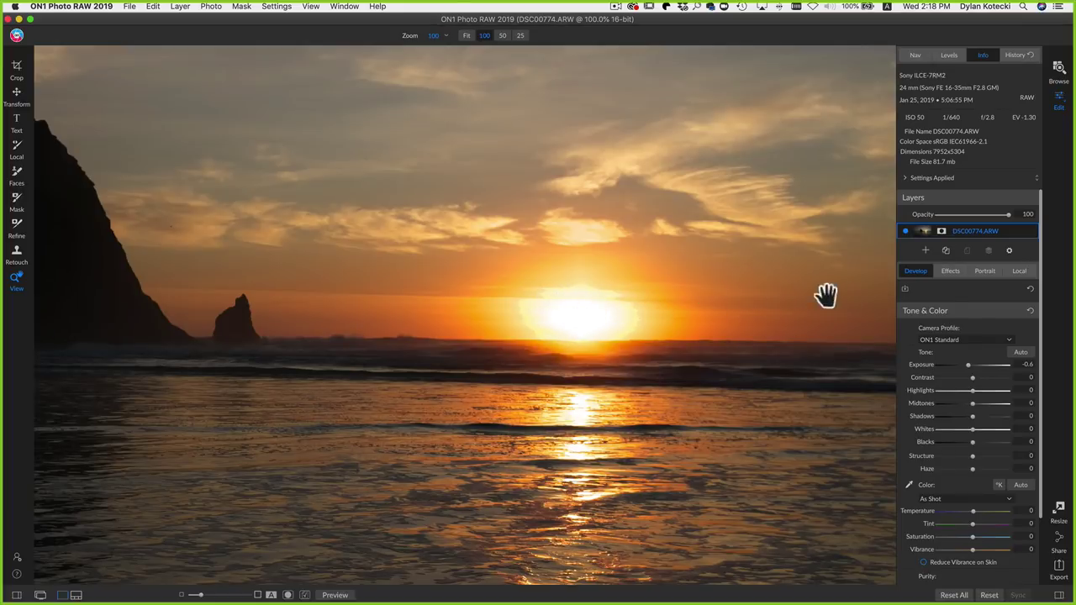
# Add a Blur filter to the sunset photo in Effects.
pyautogui.click(948, 271)
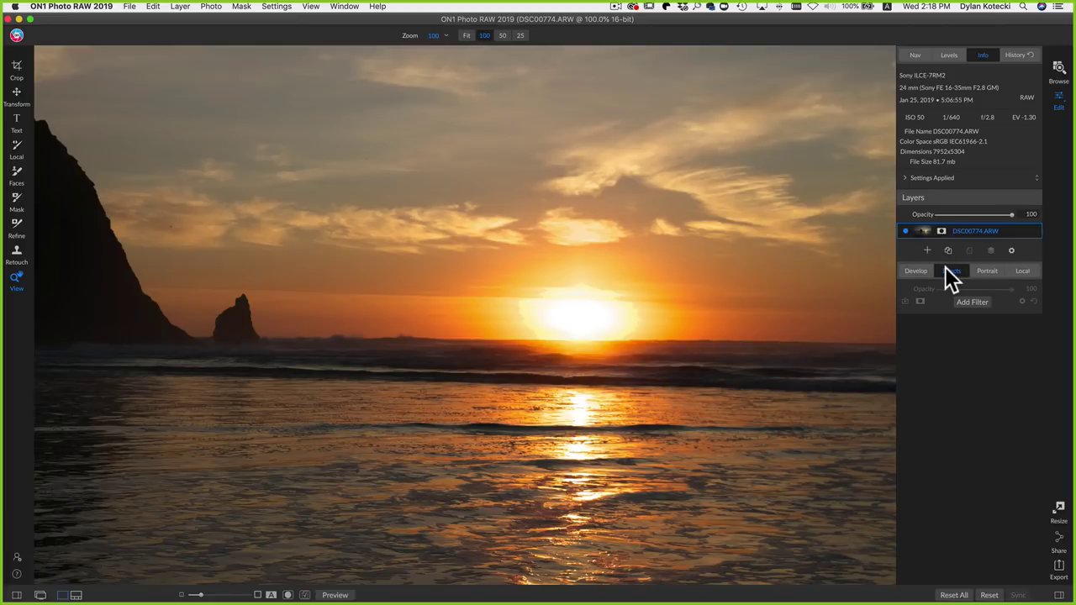
pyautogui.click(972, 303)
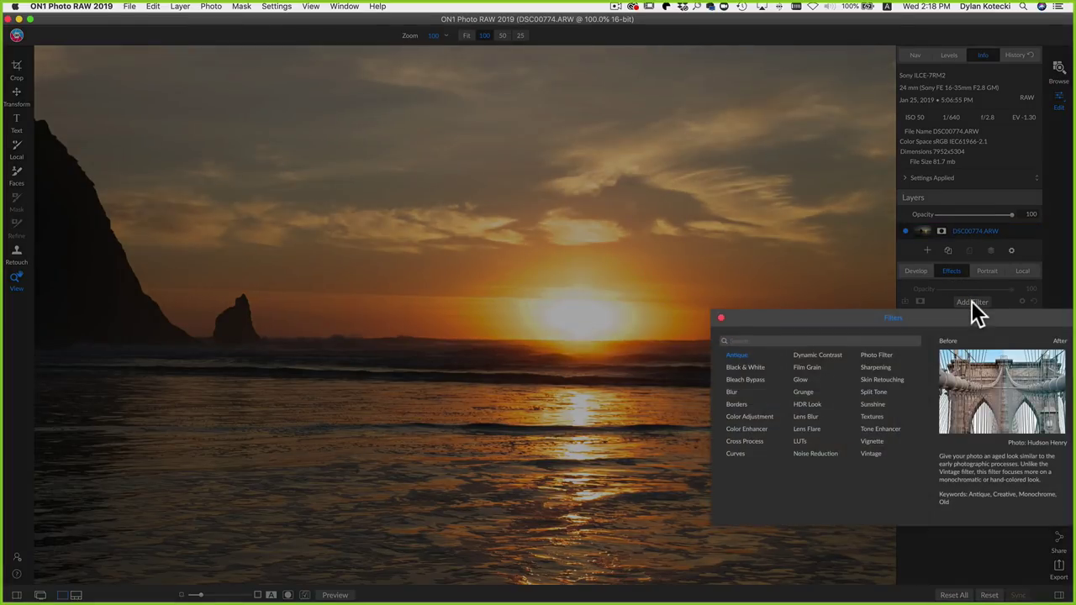
pyautogui.click(742, 390)
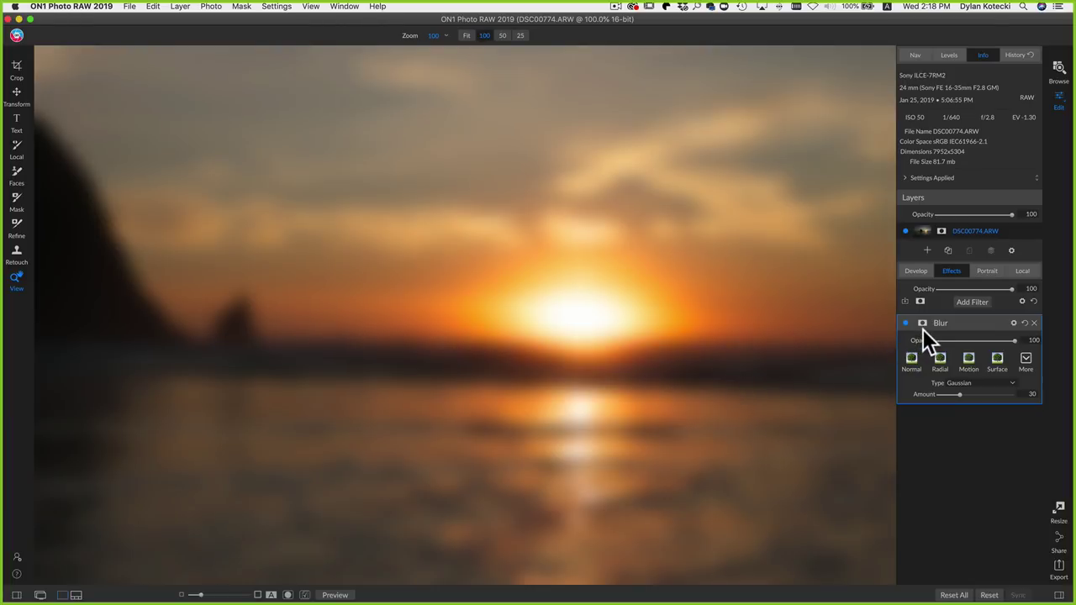
# Give the Blur an inverted mask and paint it back in over the sun at 100 opacity.
pyautogui.click(922, 327)
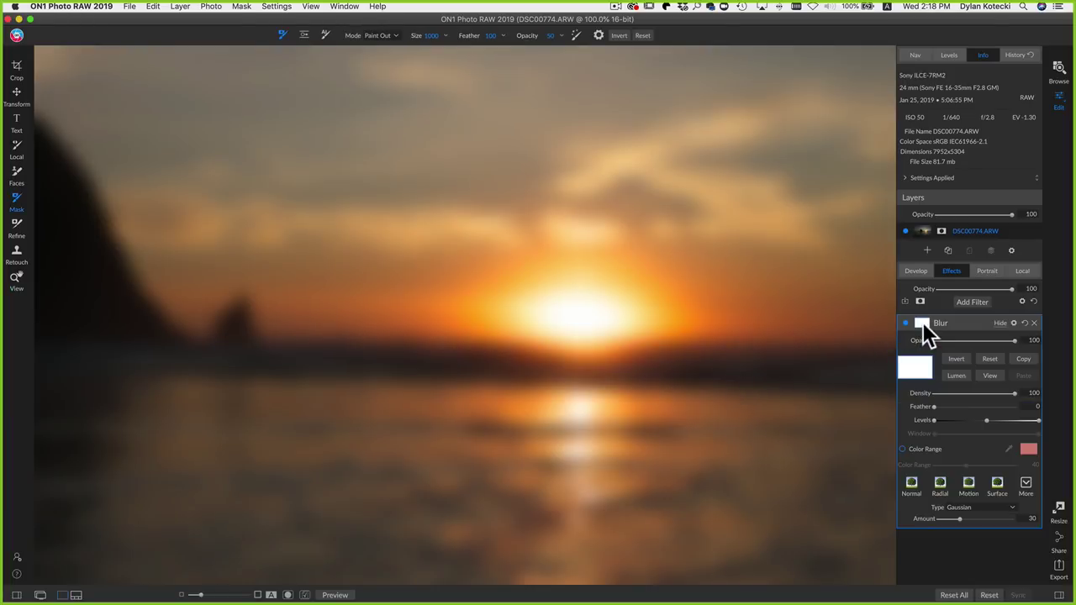
pyautogui.click(958, 360)
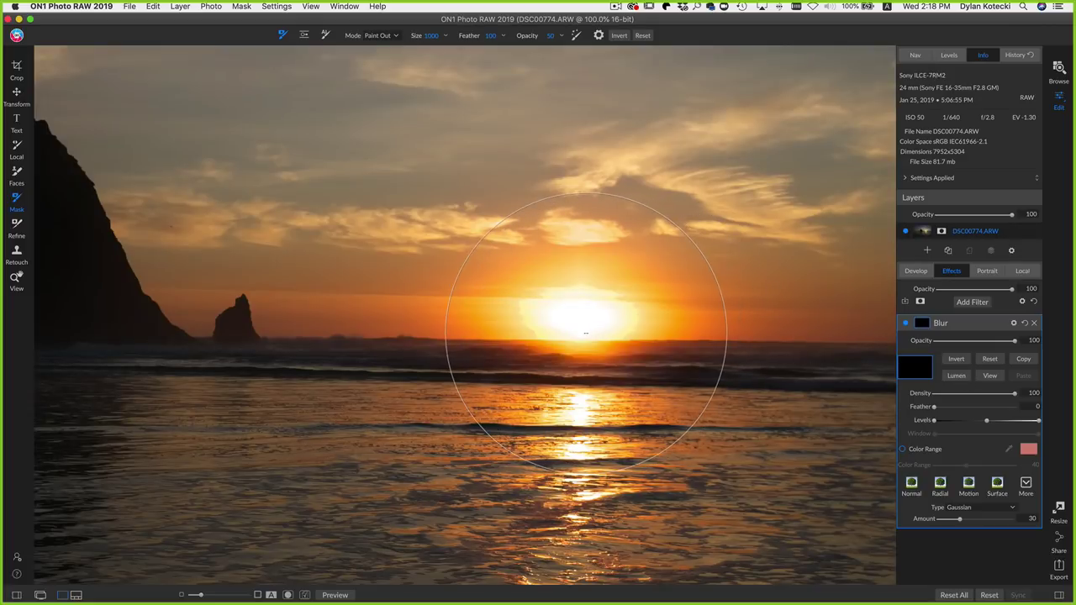
pyautogui.press('[')
pyautogui.press('[')
pyautogui.press('[')
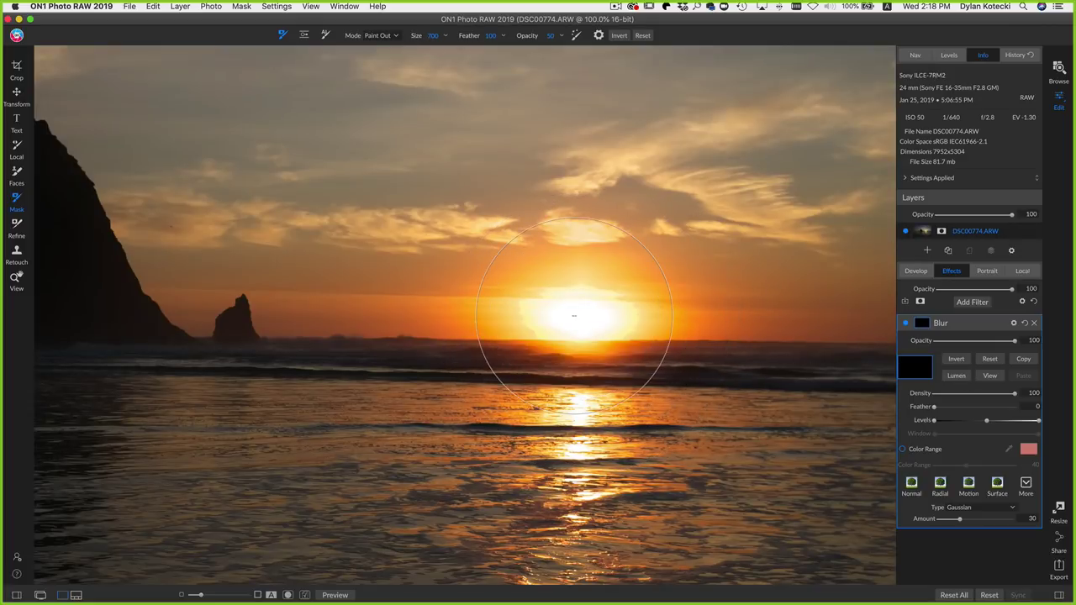
pyautogui.moveTo(545, 37); pyautogui.dragTo(798, 57)
pyautogui.press('x')
pyautogui.click(579, 320)
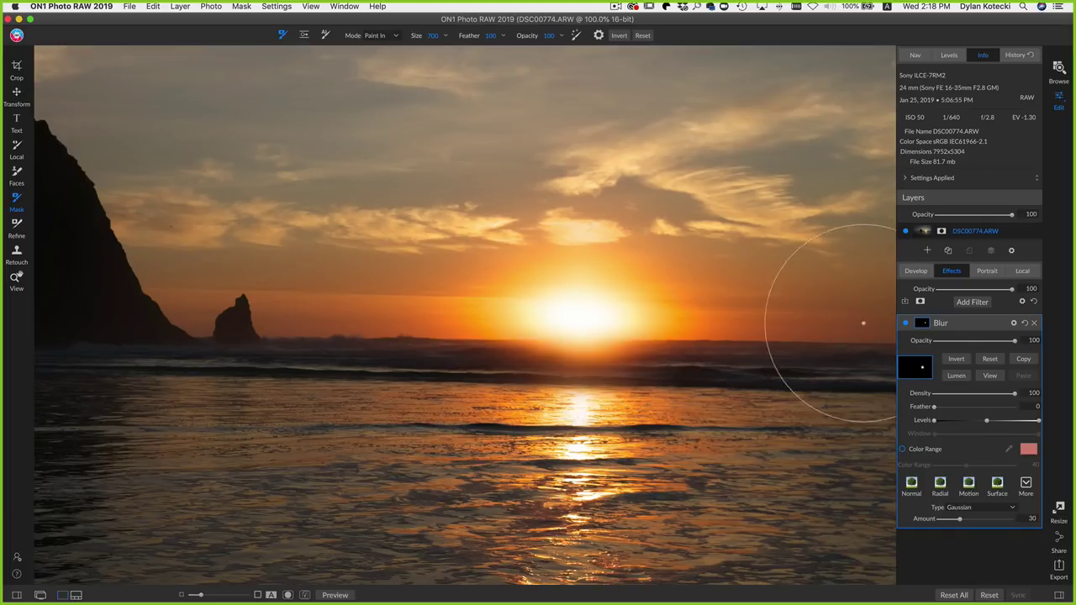
# Choose Screen from the Blur filter's Blending Options Mode list, confirming it a second time.
pyautogui.click(1012, 323)
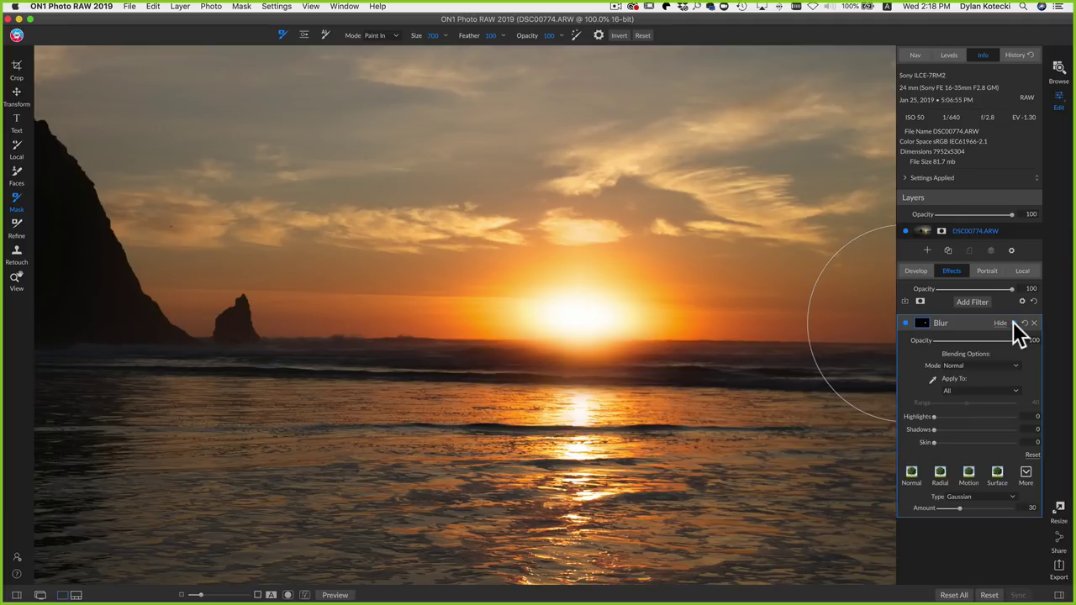
pyautogui.click(987, 364)
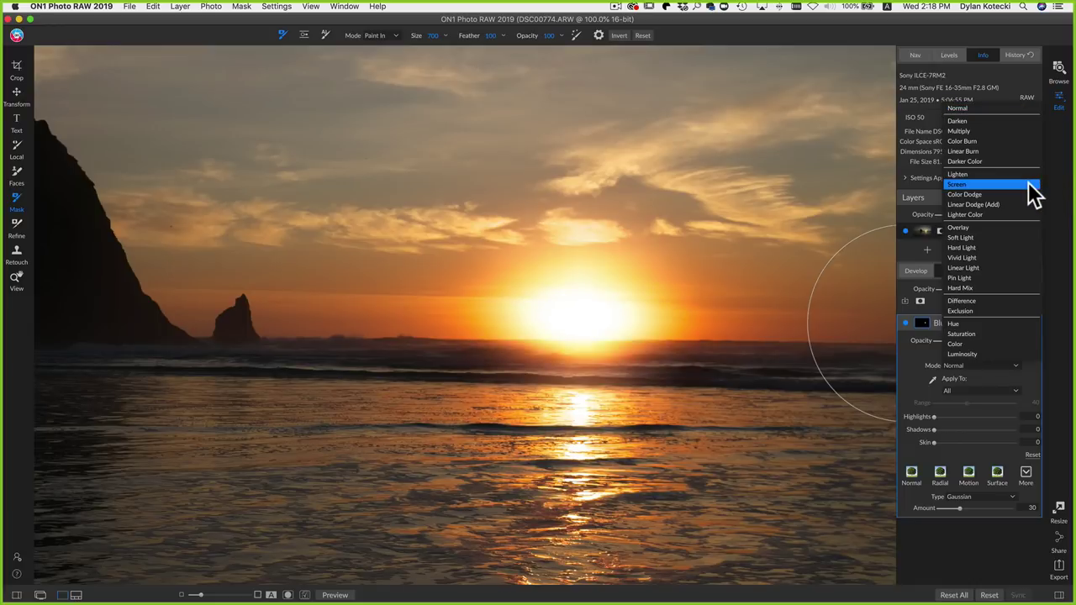
pyautogui.click(1034, 194)
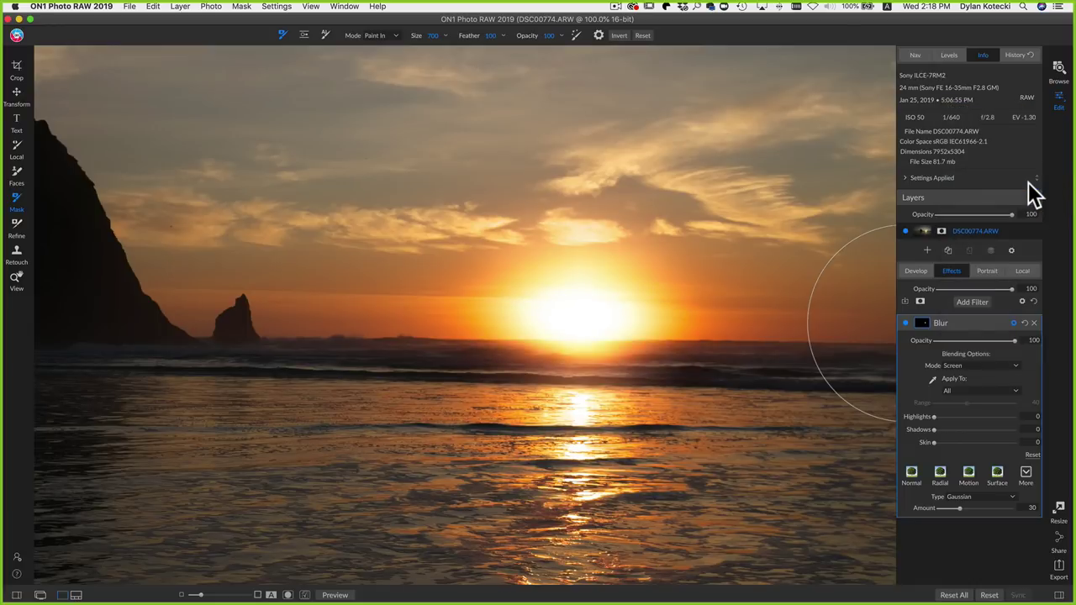
pyautogui.click(1013, 324)
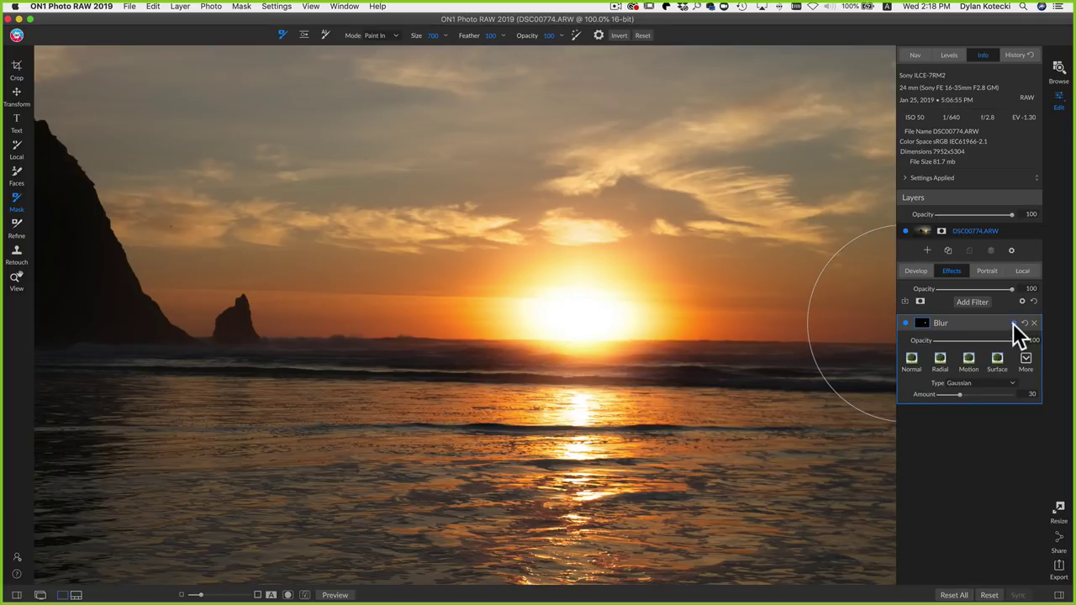
pyautogui.click(1013, 324)
pyautogui.click(1000, 363)
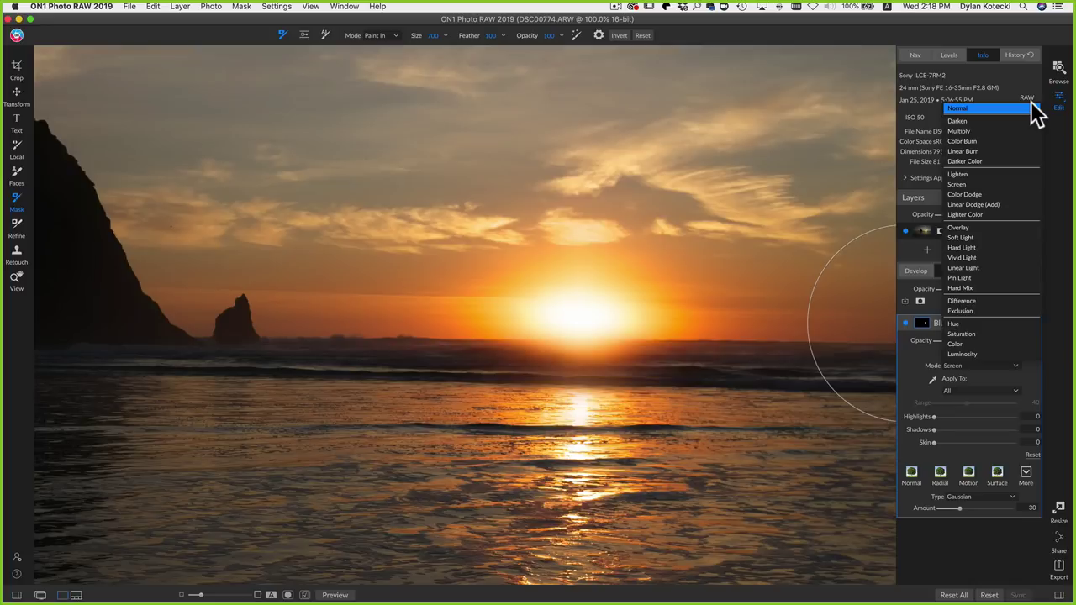
pyautogui.click(1026, 191)
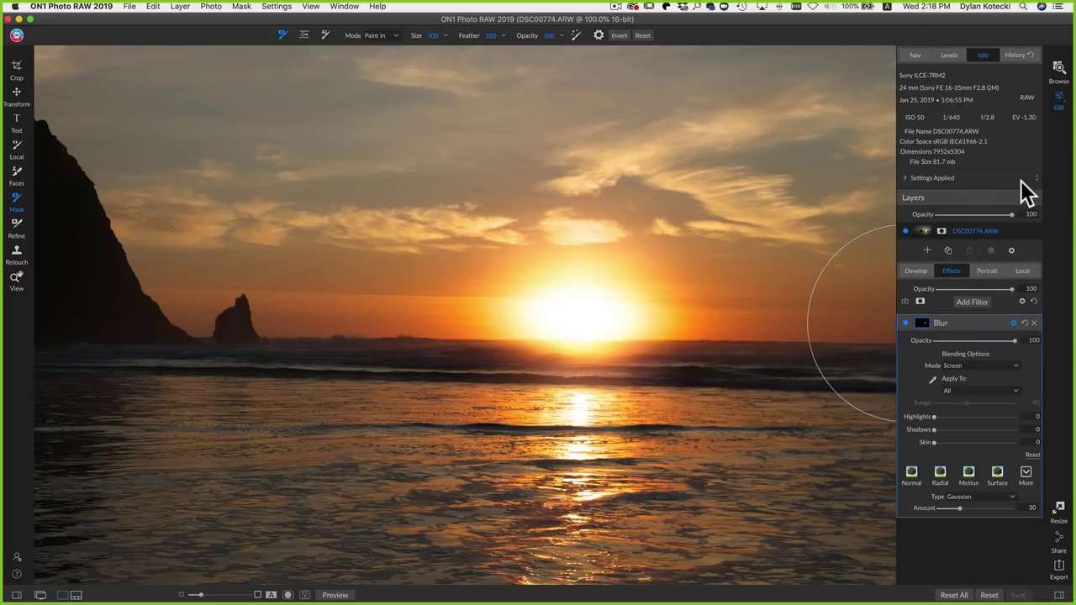
pyautogui.press('z')
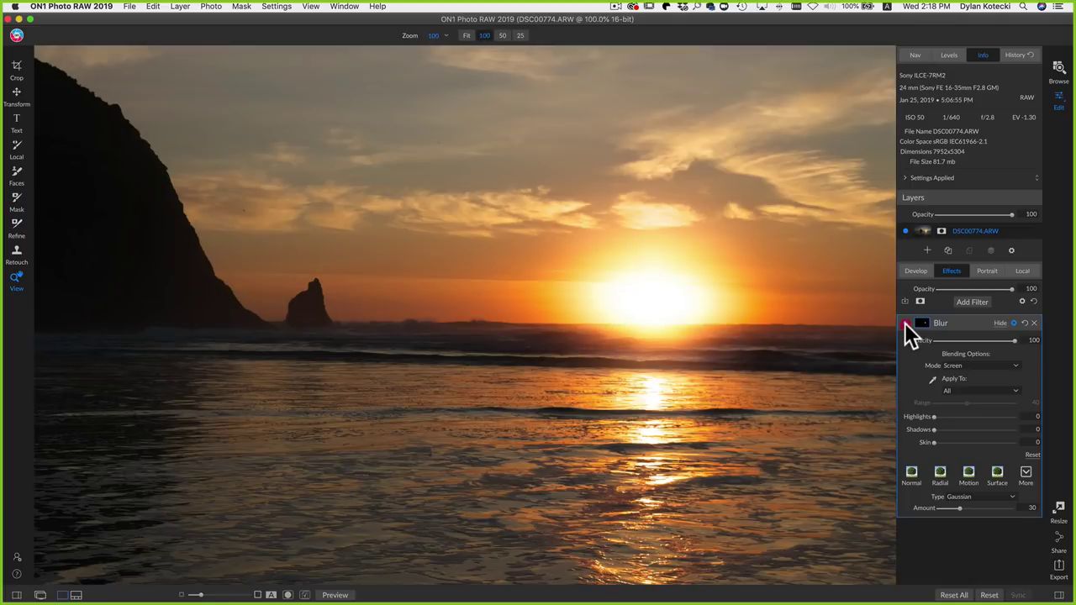
# Toggle the Blur filter off and on to compare, fit the photo, and show the filmstrip.
pyautogui.click(904, 322)
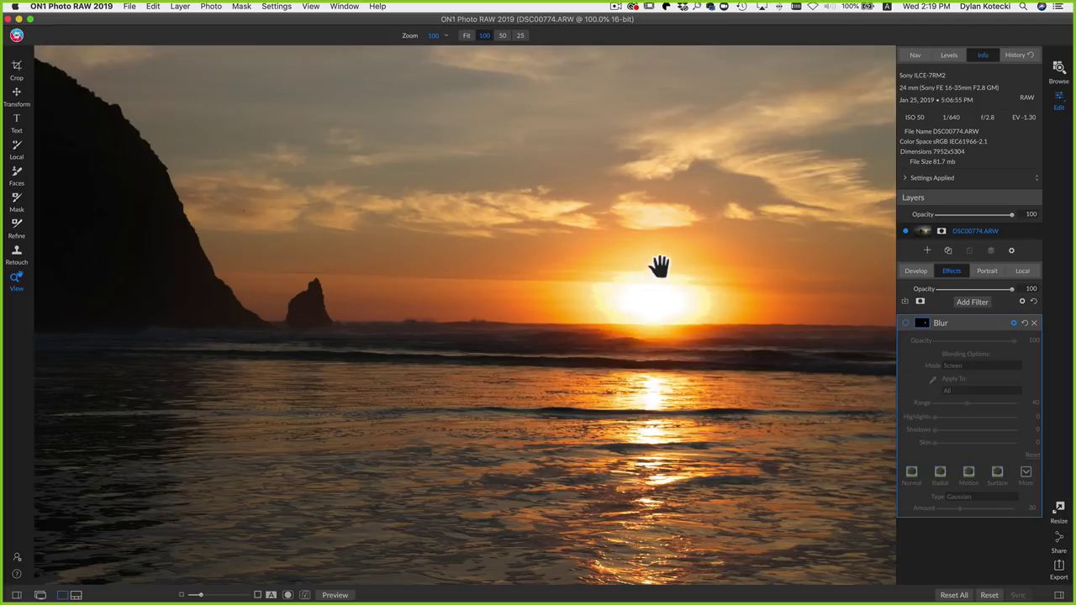
pyautogui.click(630, 290)
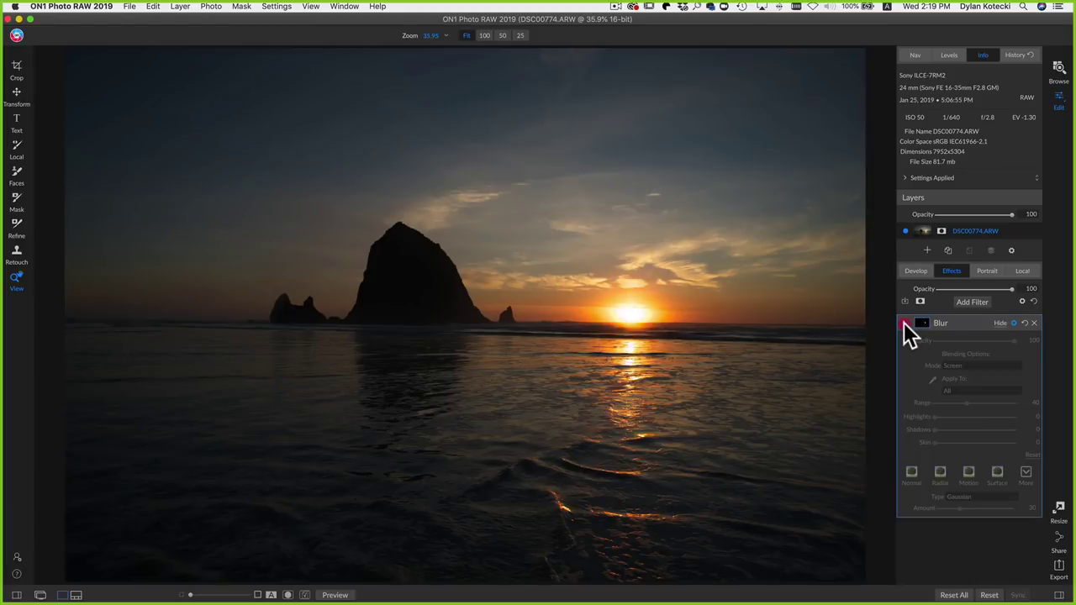
pyautogui.click(904, 323)
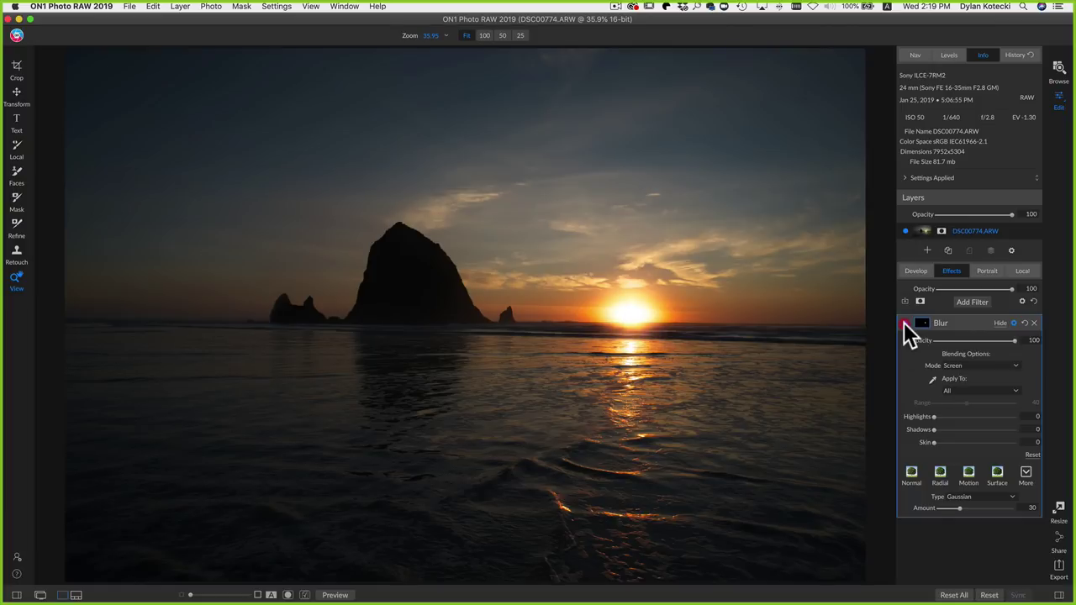
pyautogui.click(904, 323)
pyautogui.click(904, 323)
pyautogui.press('f')
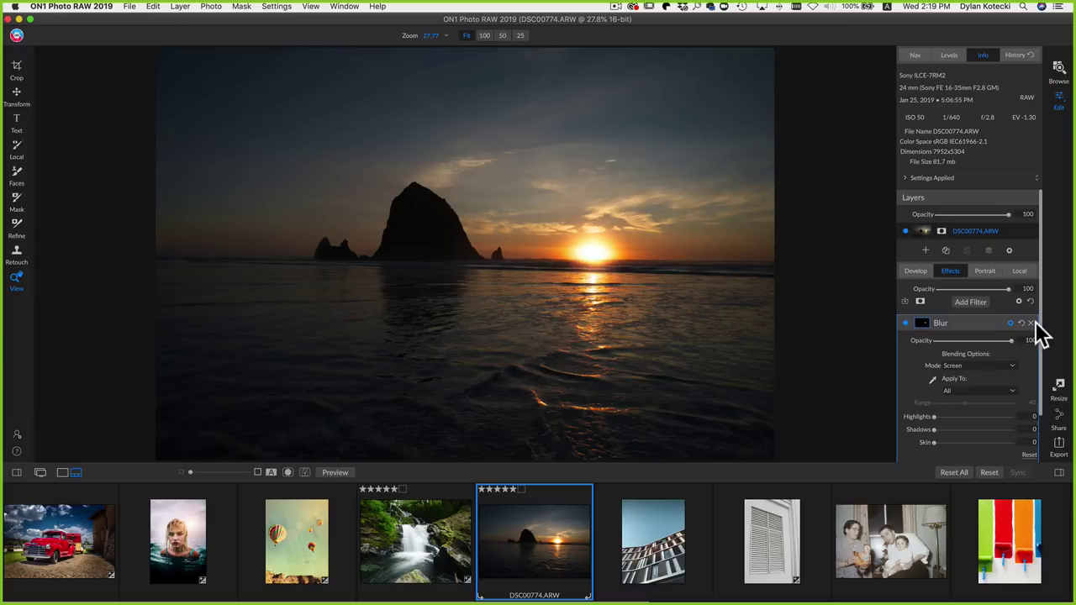
pyautogui.moveTo(485, 601)
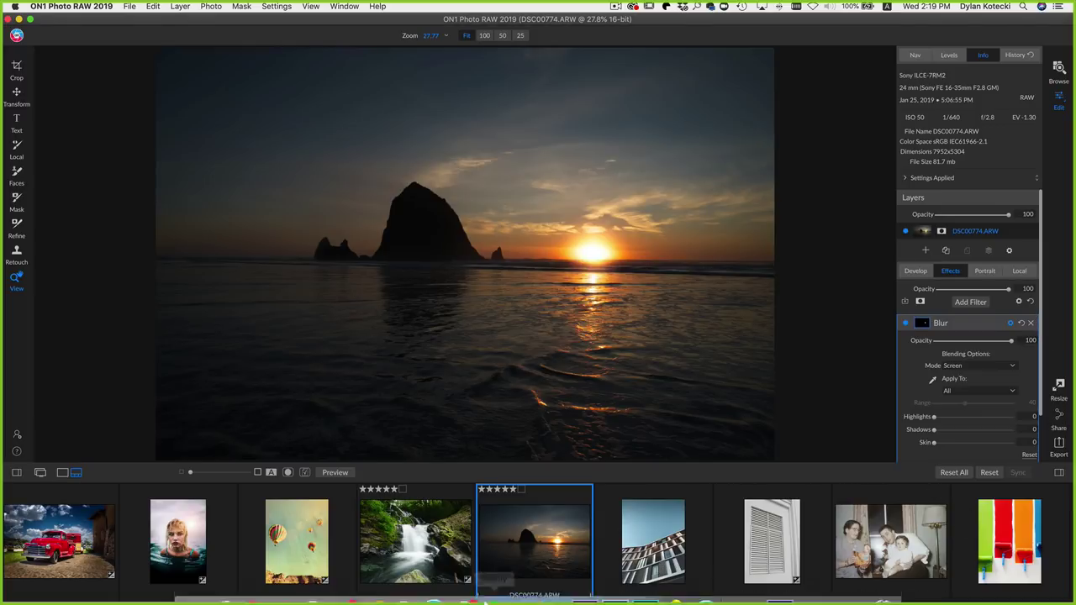
pyautogui.click(247, 583)
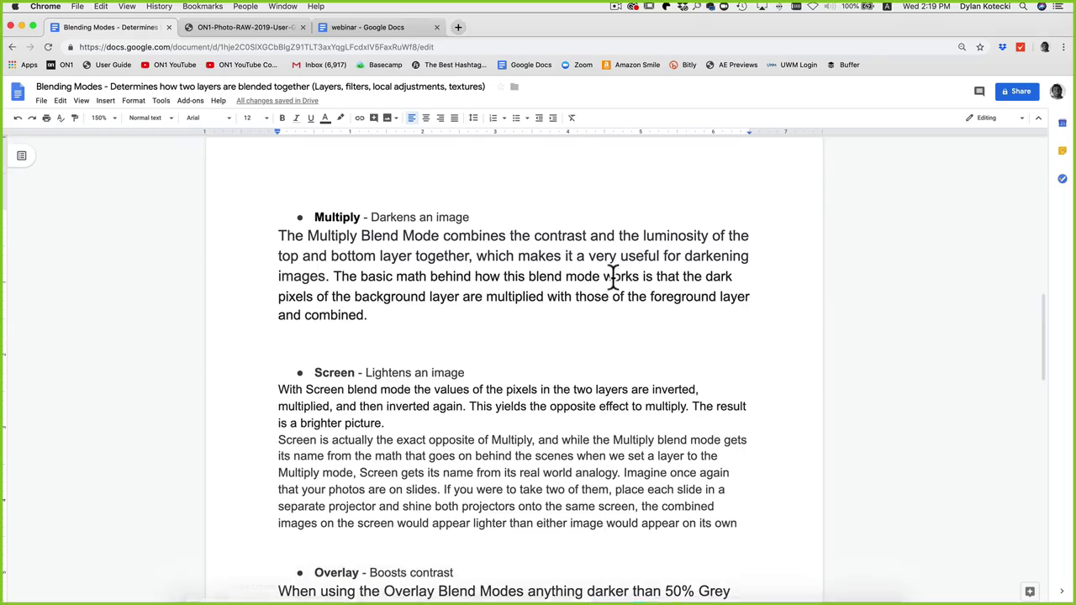
pyautogui.scroll(-5, 612, 278)
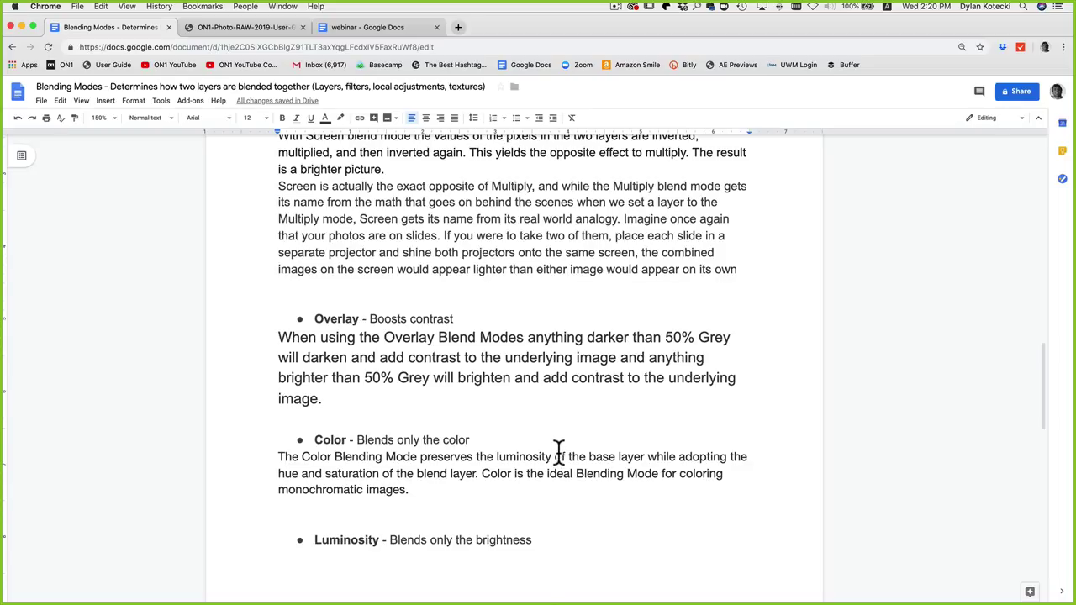
pyautogui.moveTo(489, 589)
pyautogui.click(433, 586)
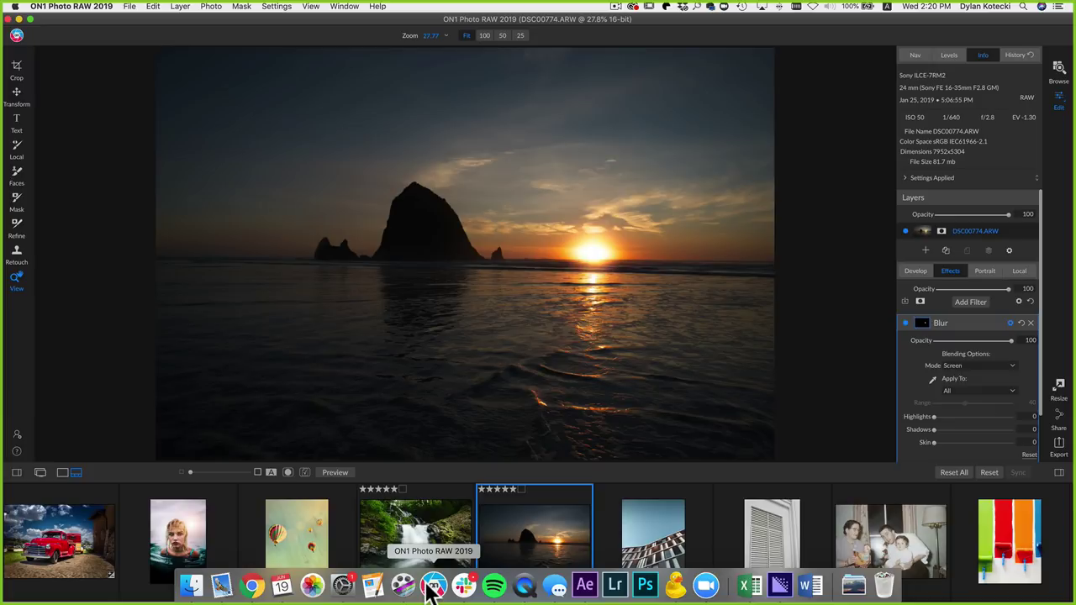
# Open the curved building photo, hide the filmstrip, and start adding an image layer.
pyautogui.click(652, 544)
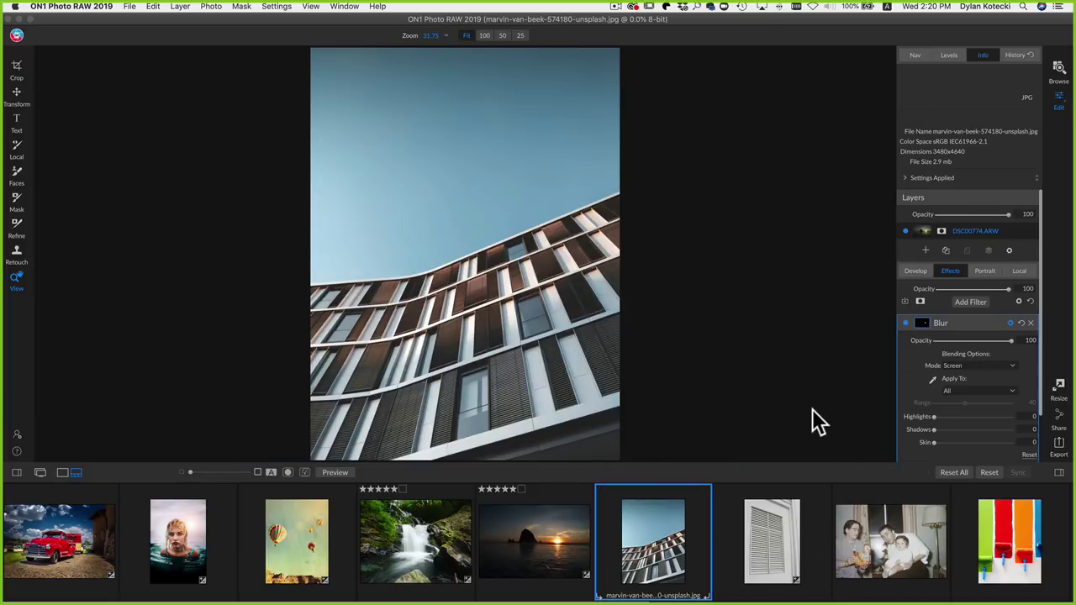
pyautogui.press('super+shift+f')
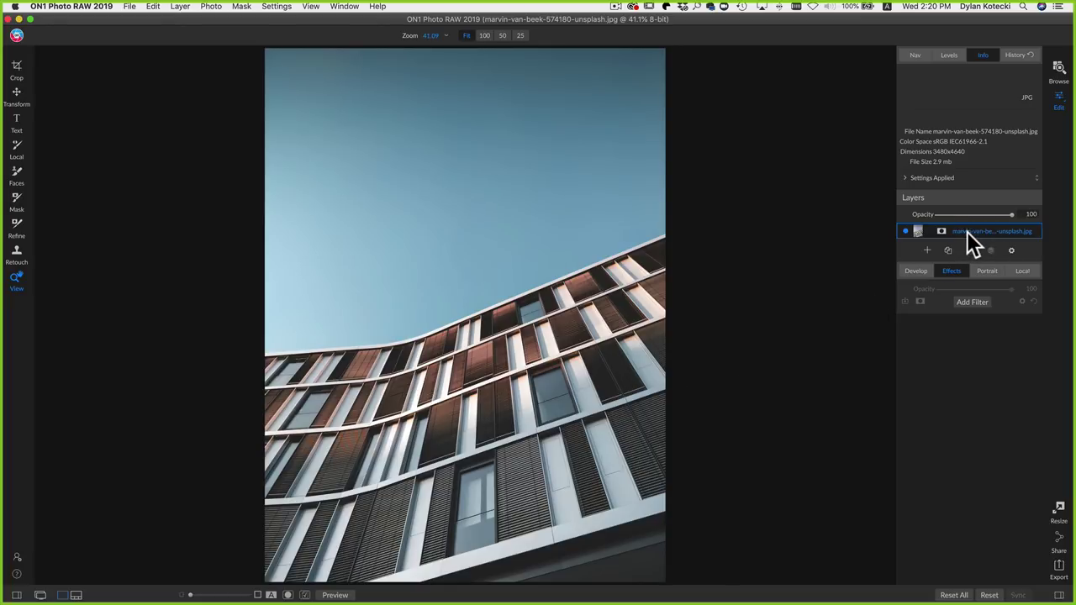
pyautogui.click(928, 250)
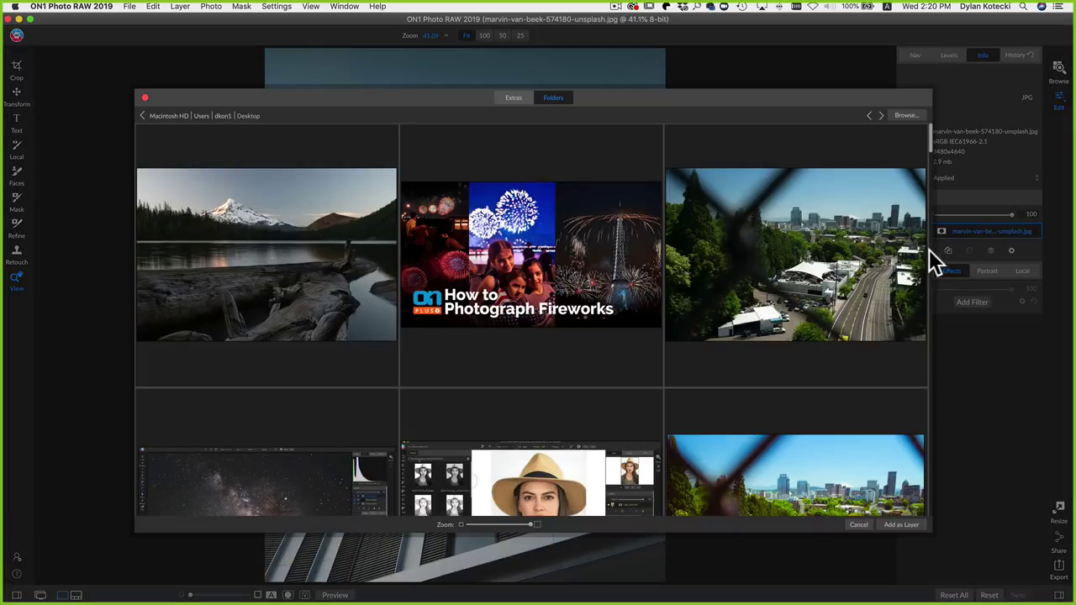
# Add the white-grey-black swatch image as a layer, scale it to about 3088 wide, and blend it in Overlay.
pyautogui.doubleClick(840, 267)
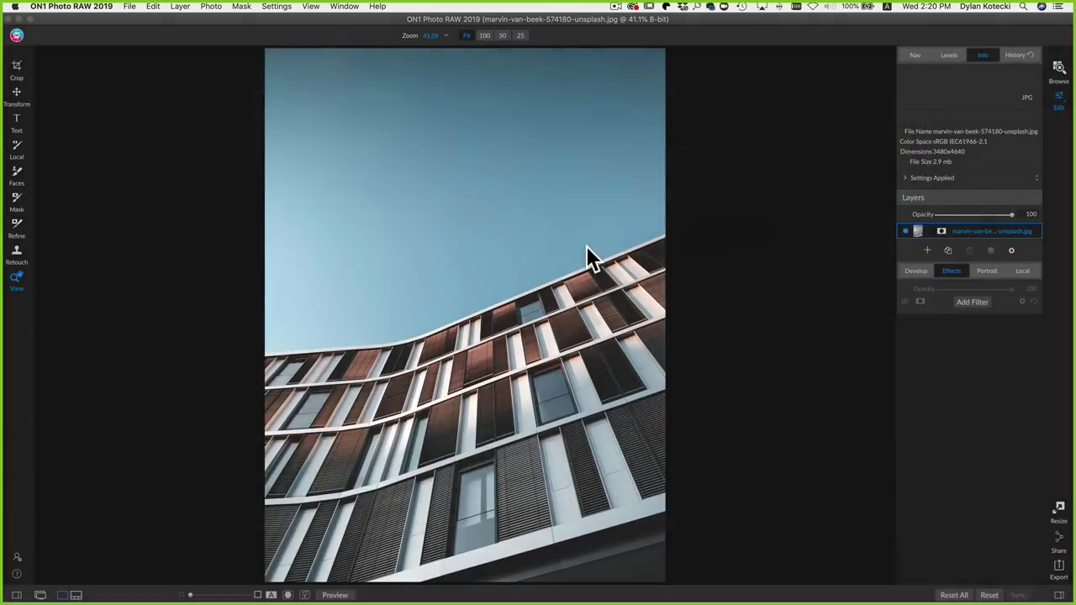
pyautogui.press('v')
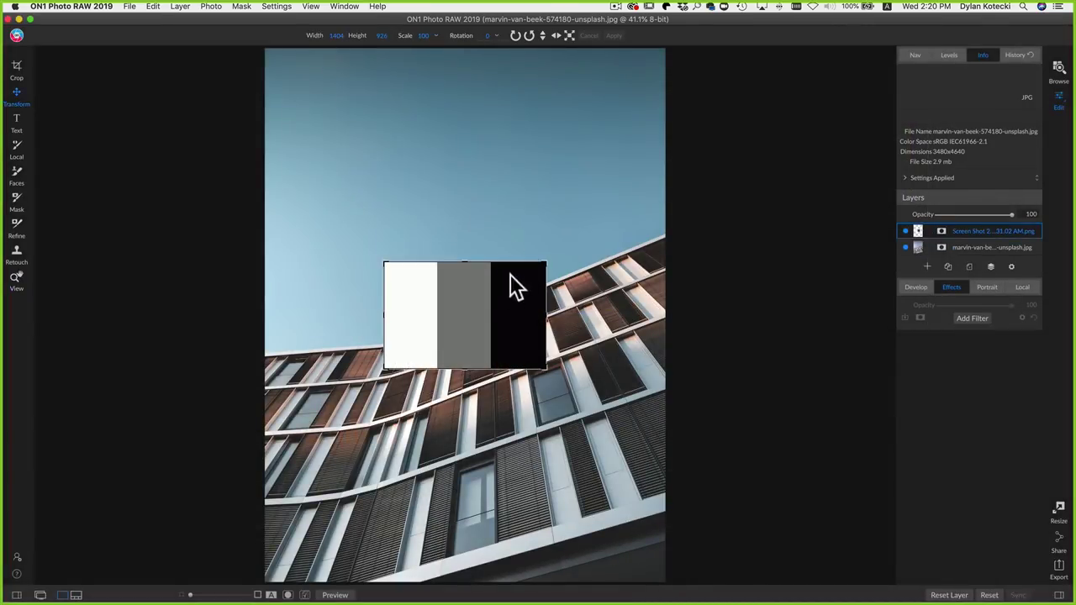
pyautogui.moveTo(420, 35); pyautogui.dragTo(429, 46)
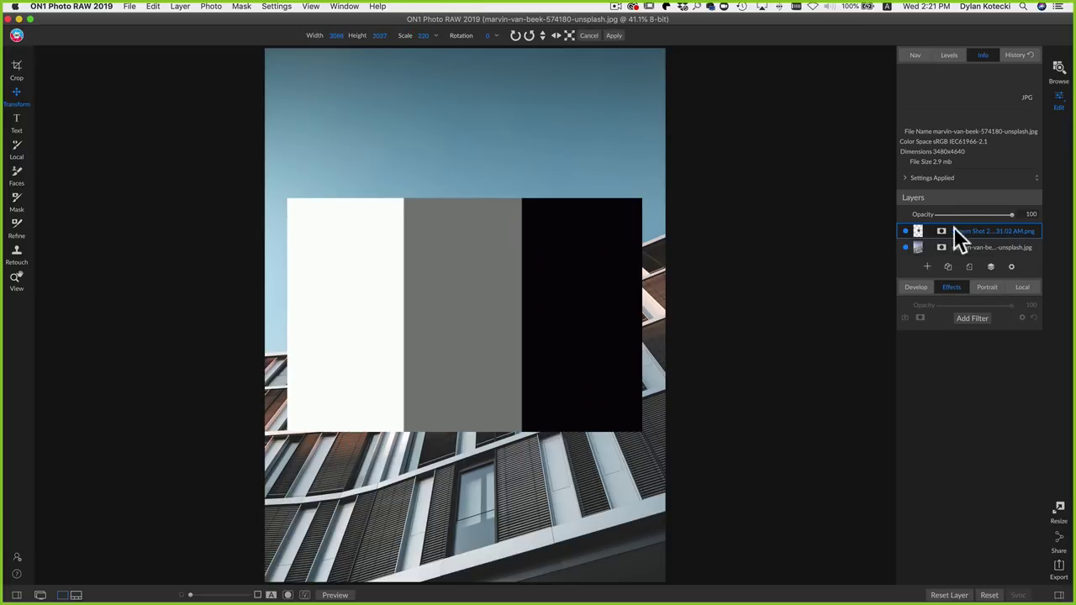
pyautogui.click(1011, 266)
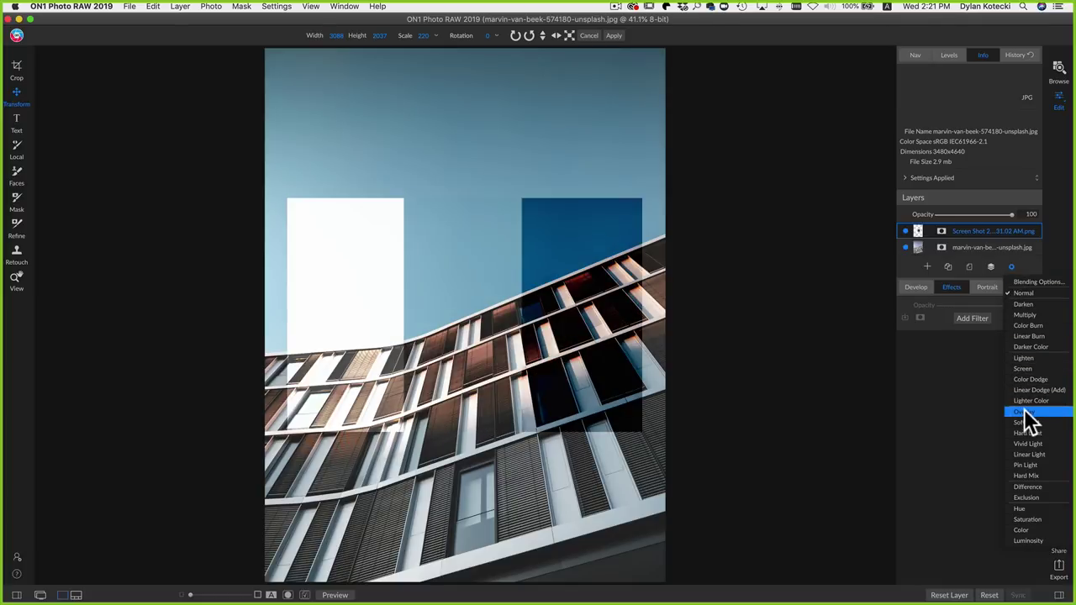
pyautogui.click(1024, 411)
# Move the Overlay swatches around over the building facade and sky.
pyautogui.moveTo(534, 330); pyautogui.dragTo(592, 382)
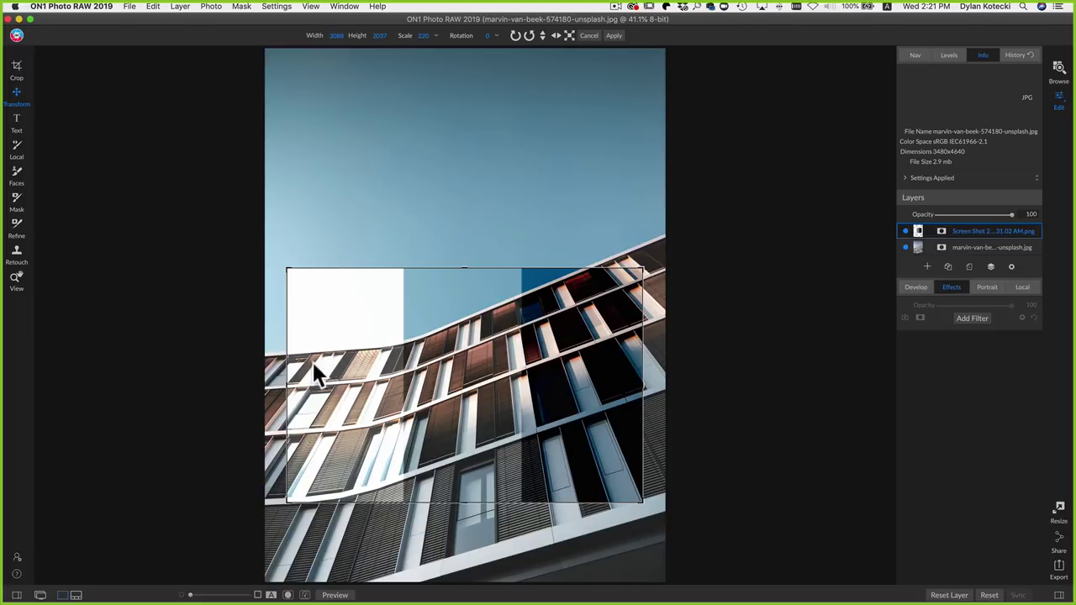
pyautogui.moveTo(351, 436); pyautogui.dragTo(475, 378)
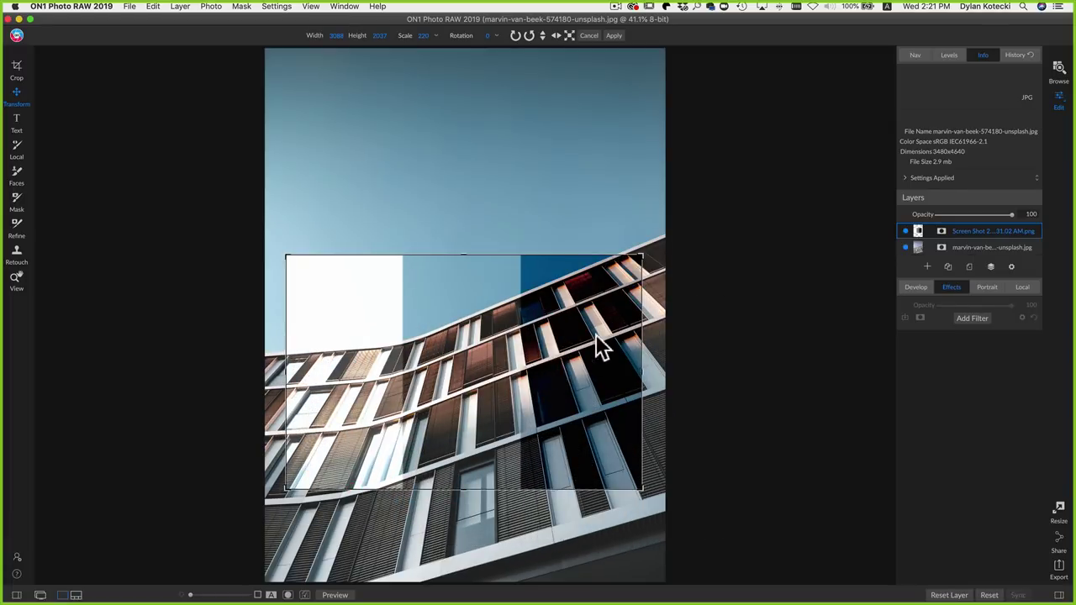
pyautogui.moveTo(492, 383); pyautogui.dragTo(533, 403)
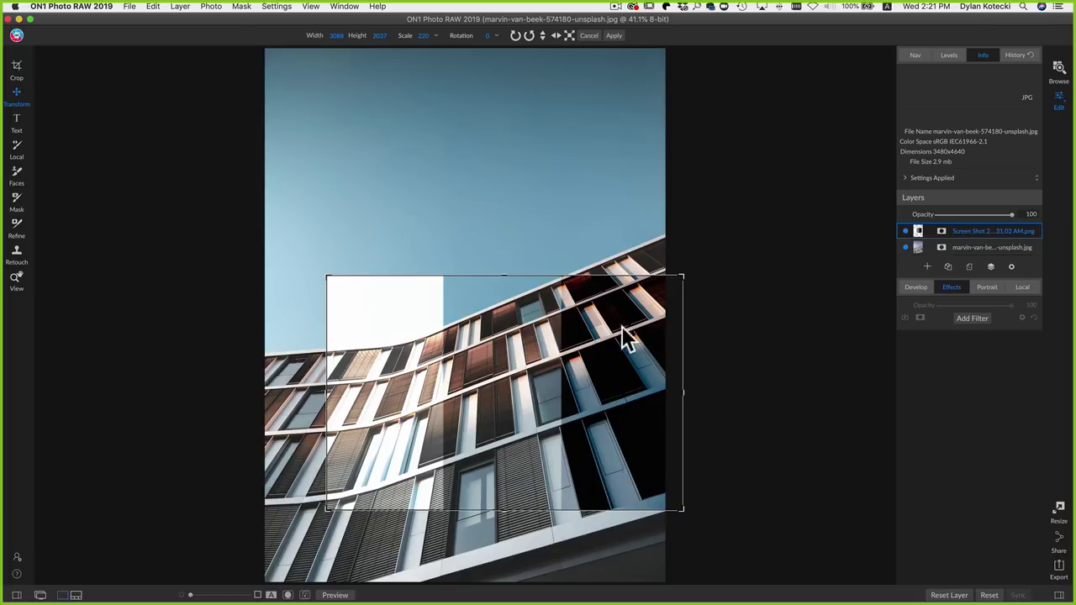
pyautogui.moveTo(516, 403); pyautogui.dragTo(441, 395)
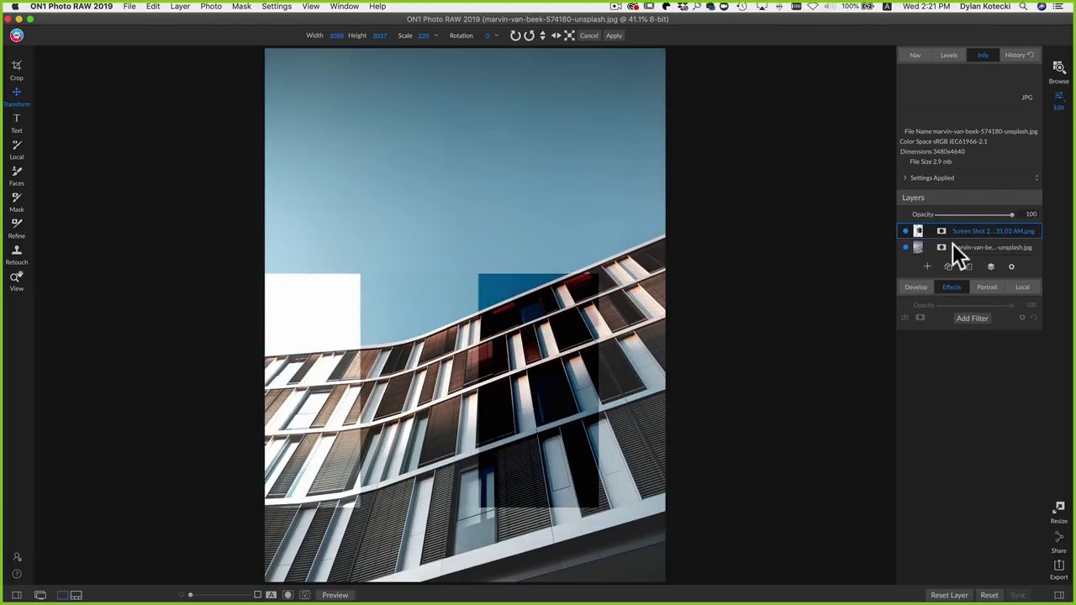
# Delete the swatch layer and add a Textures filter to the building photo.
pyautogui.rightClick(985, 230)
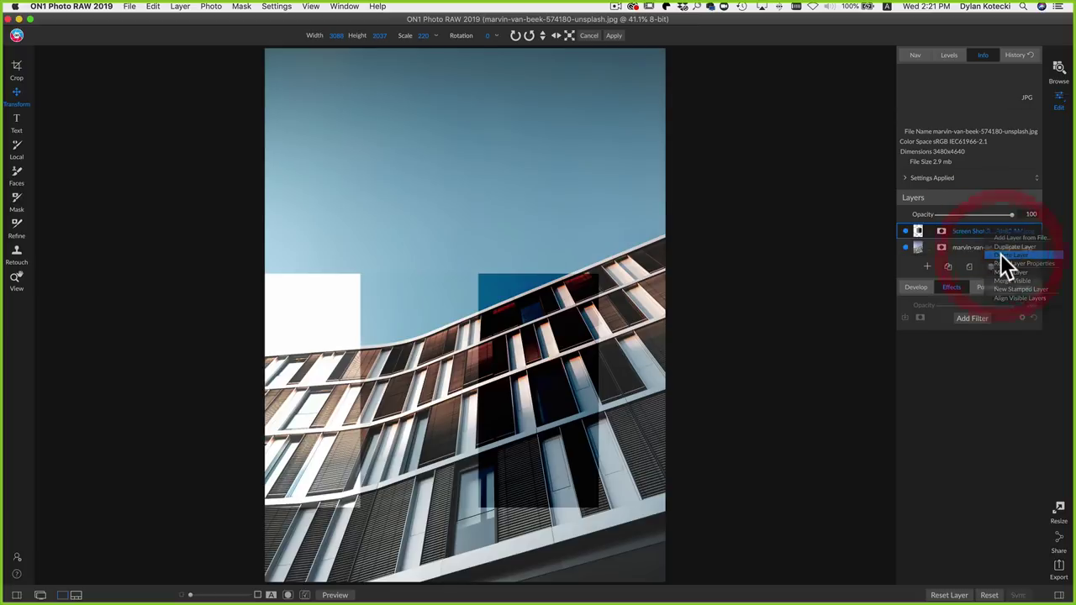
pyautogui.click(1000, 254)
pyautogui.click(970, 300)
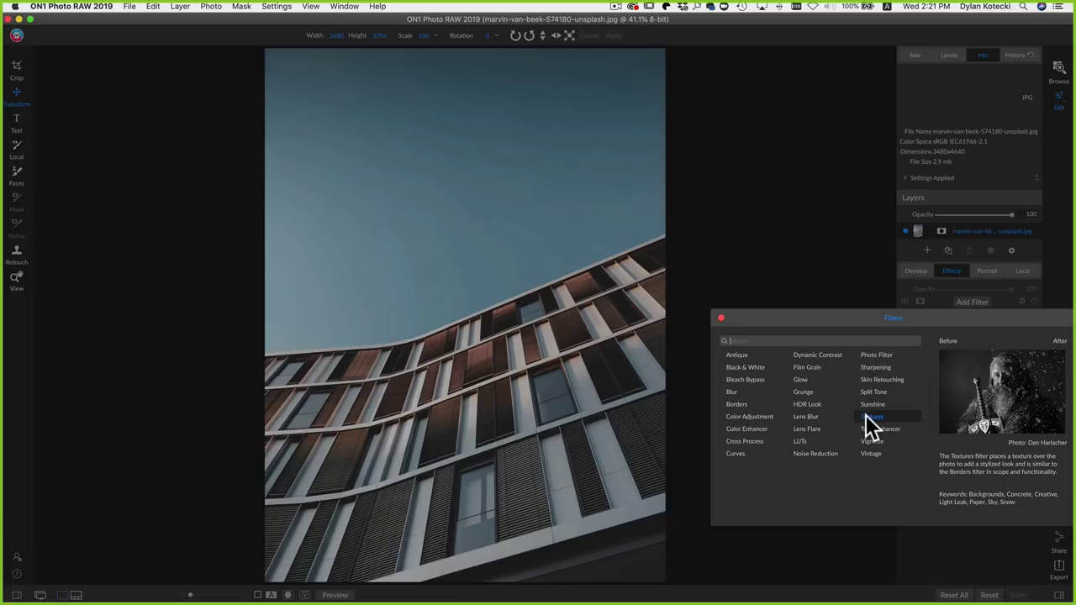
pyautogui.click(865, 416)
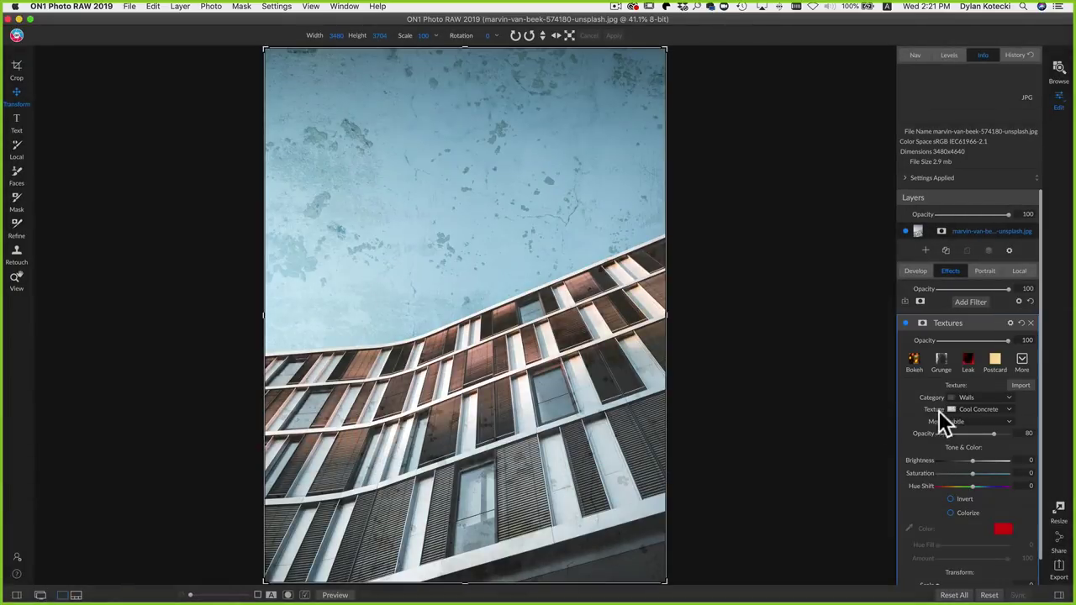
# Apply the Postcard paper texture at 100 opacity in Overlay blend mode, then toggle it to compare.
pyautogui.click(995, 359)
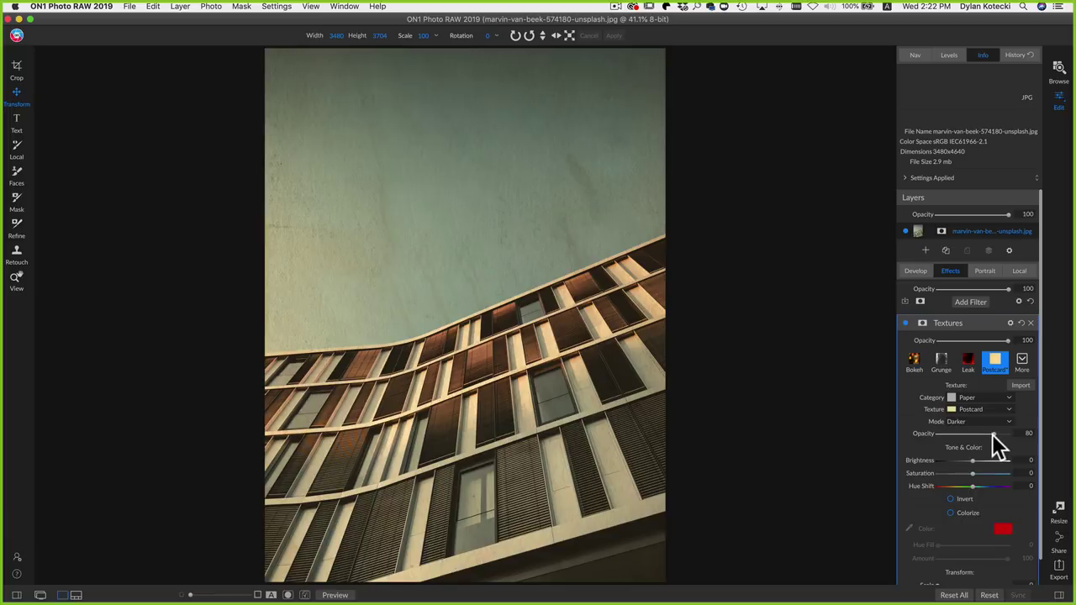
pyautogui.moveTo(1001, 434); pyautogui.dragTo(1044, 439)
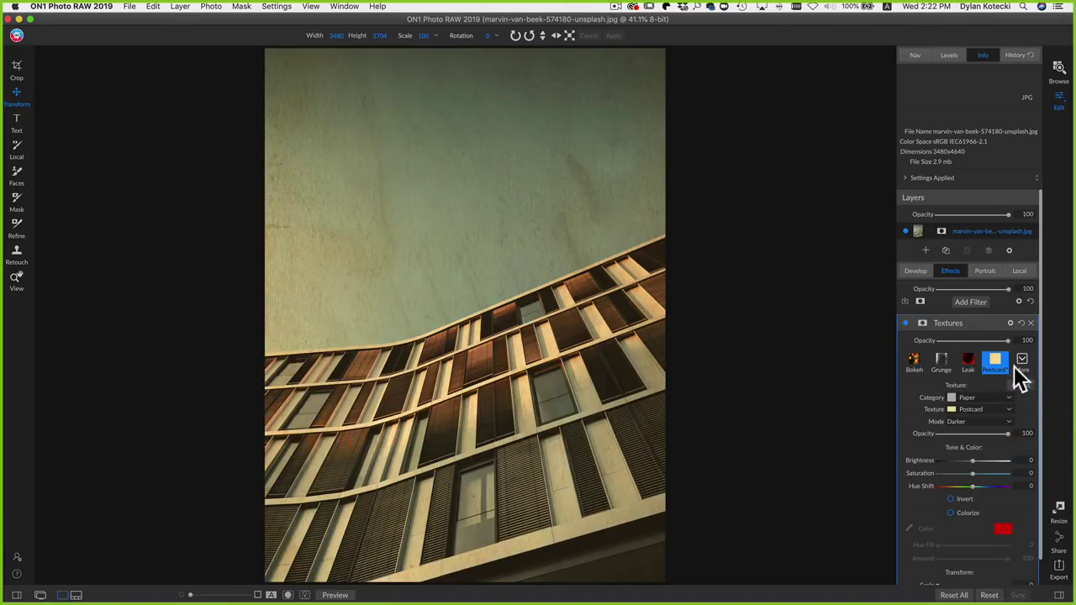
pyautogui.click(1009, 323)
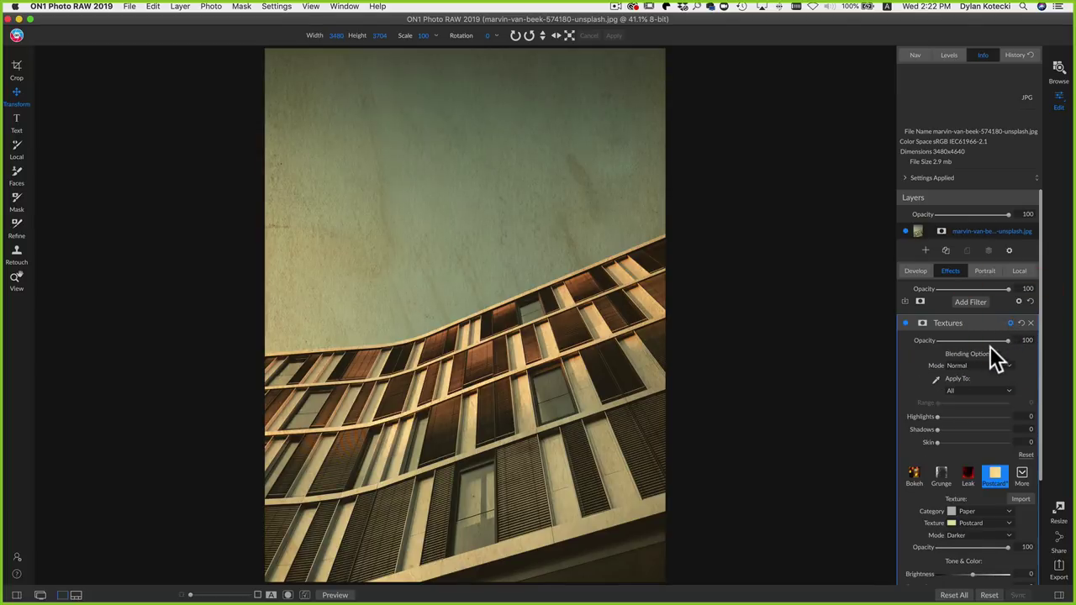
pyautogui.click(962, 367)
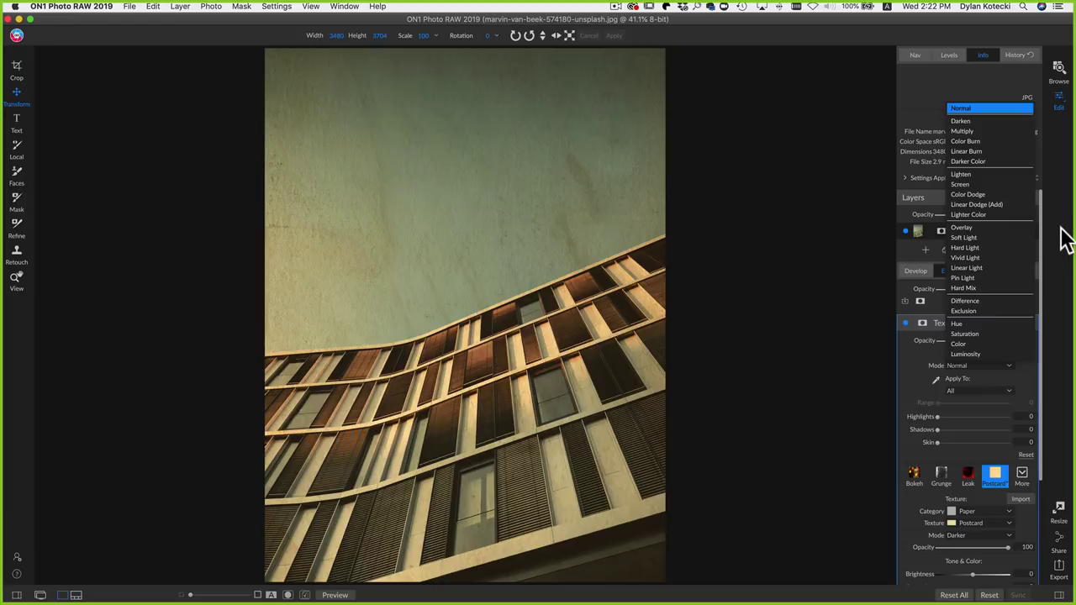
pyautogui.click(1025, 232)
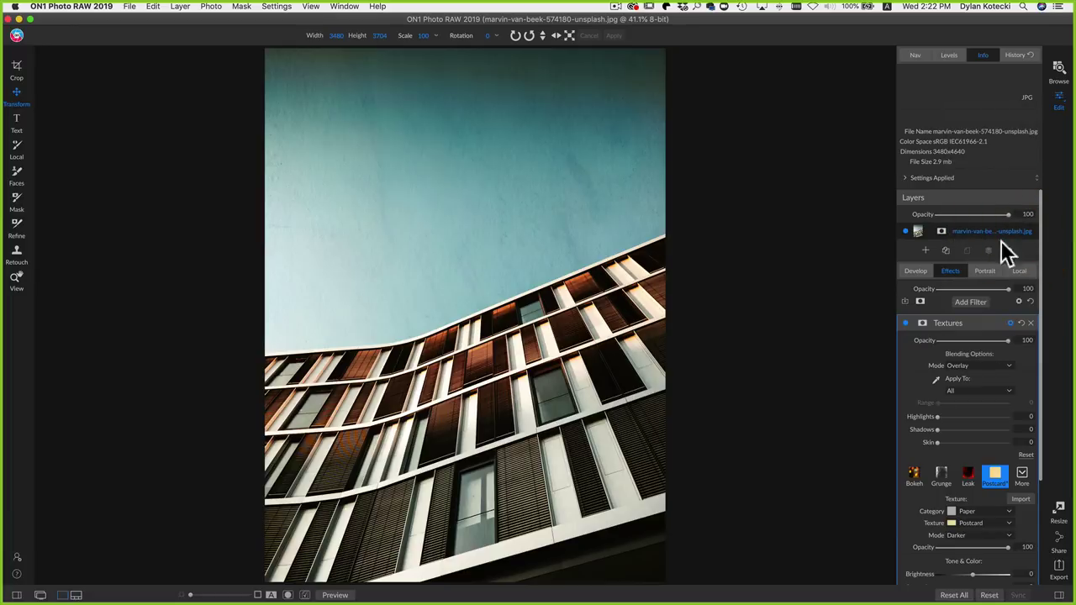
pyautogui.click(905, 322)
pyautogui.click(905, 322)
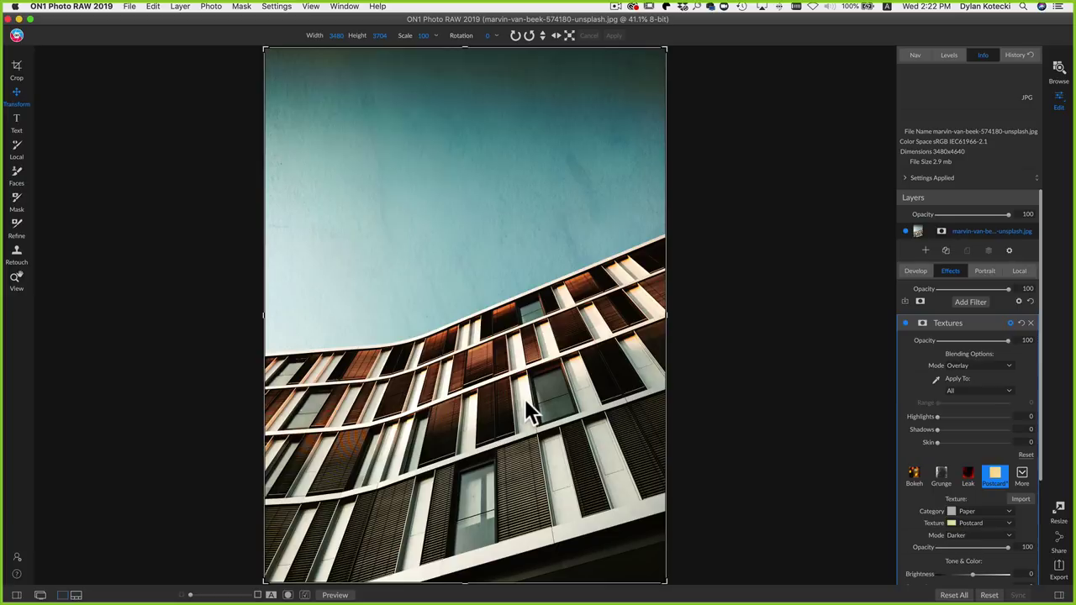
# Try the Postcard texture in Screen blend mode, compare it, then switch it to Multiply.
pyautogui.click(904, 321)
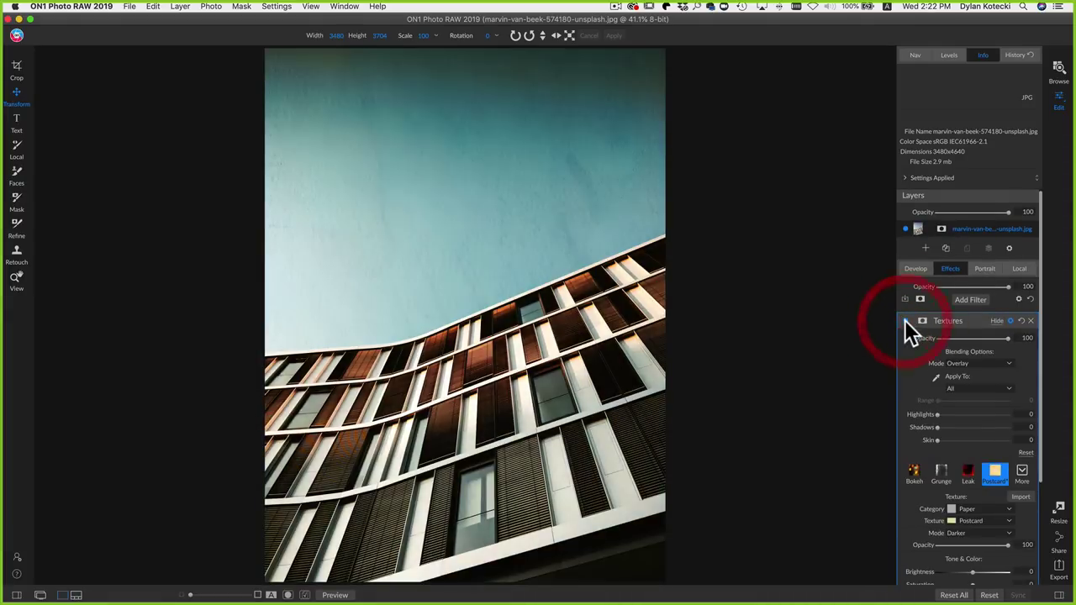
pyautogui.click(977, 363)
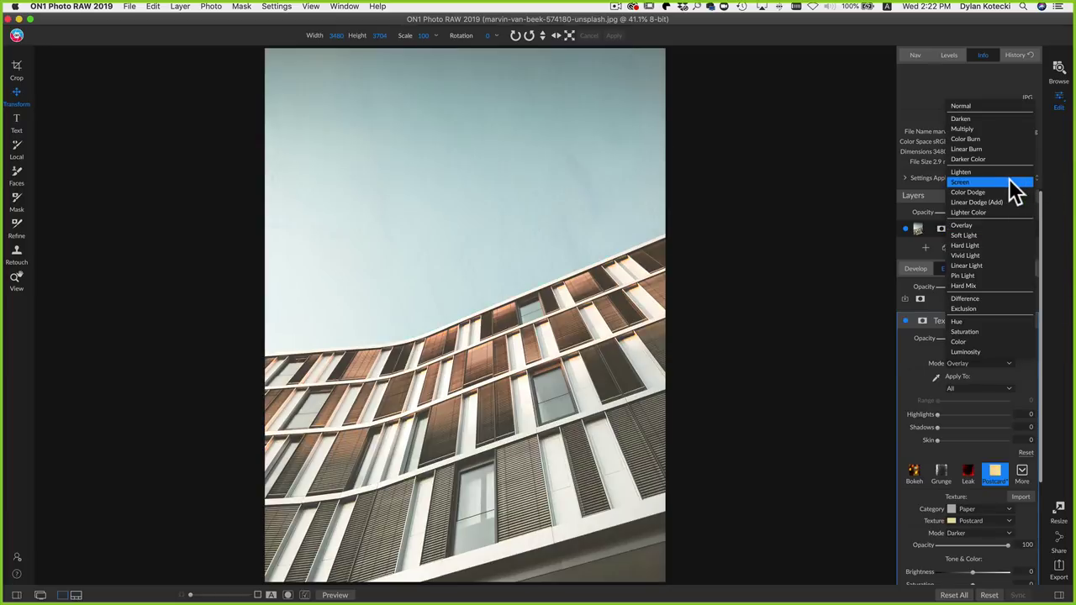
pyautogui.click(1010, 183)
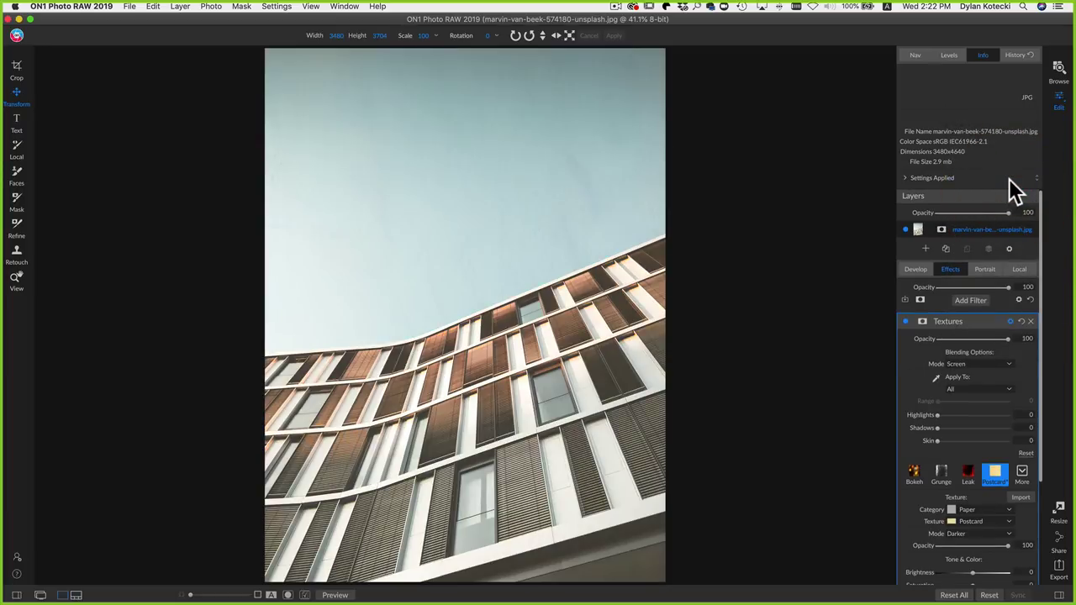
pyautogui.click(907, 321)
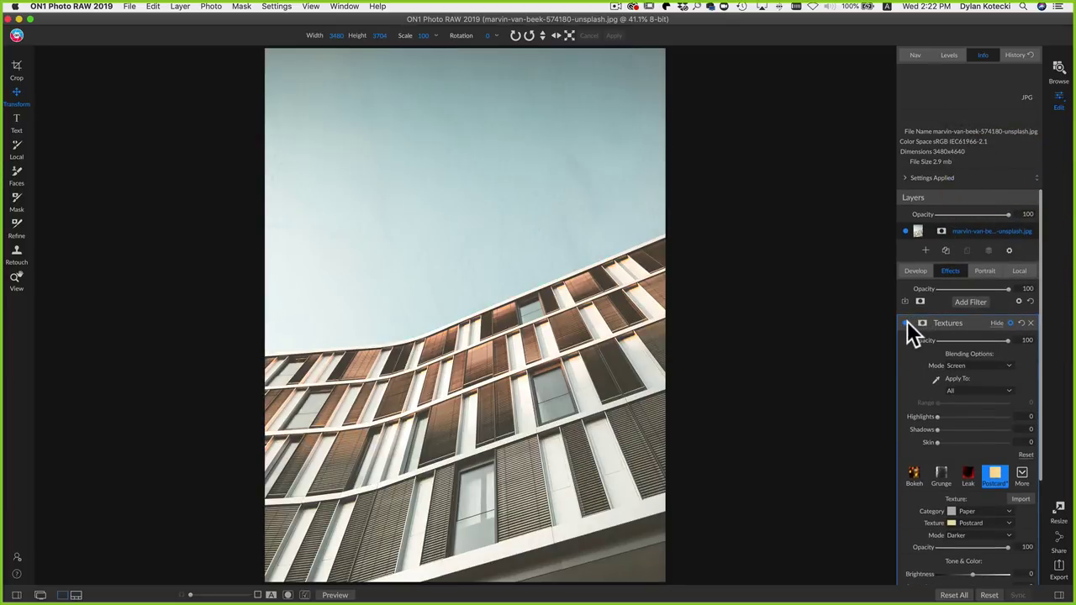
pyautogui.click(906, 321)
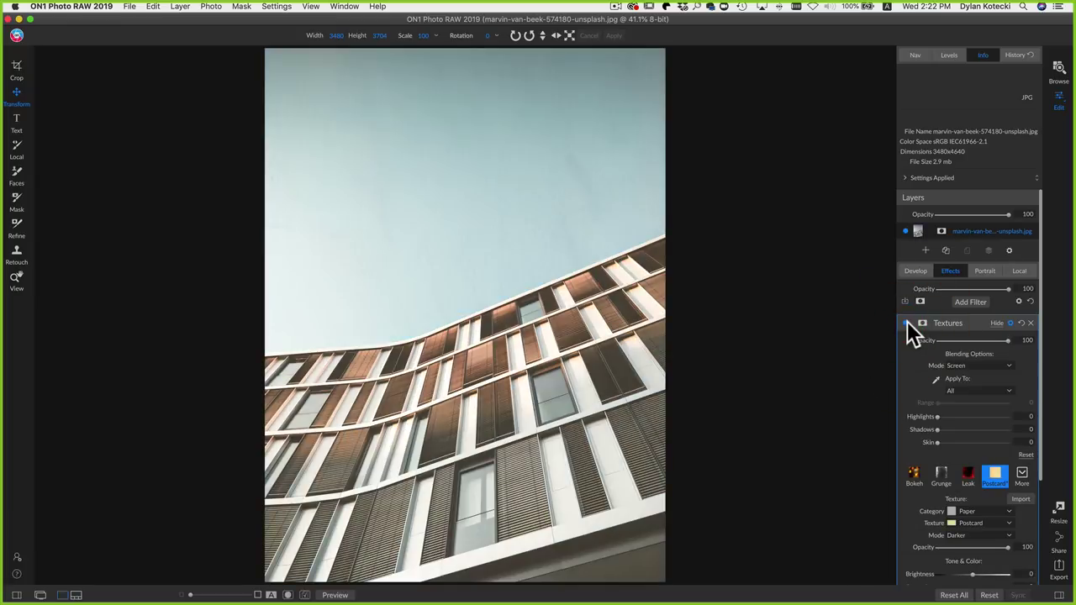
pyautogui.click(966, 365)
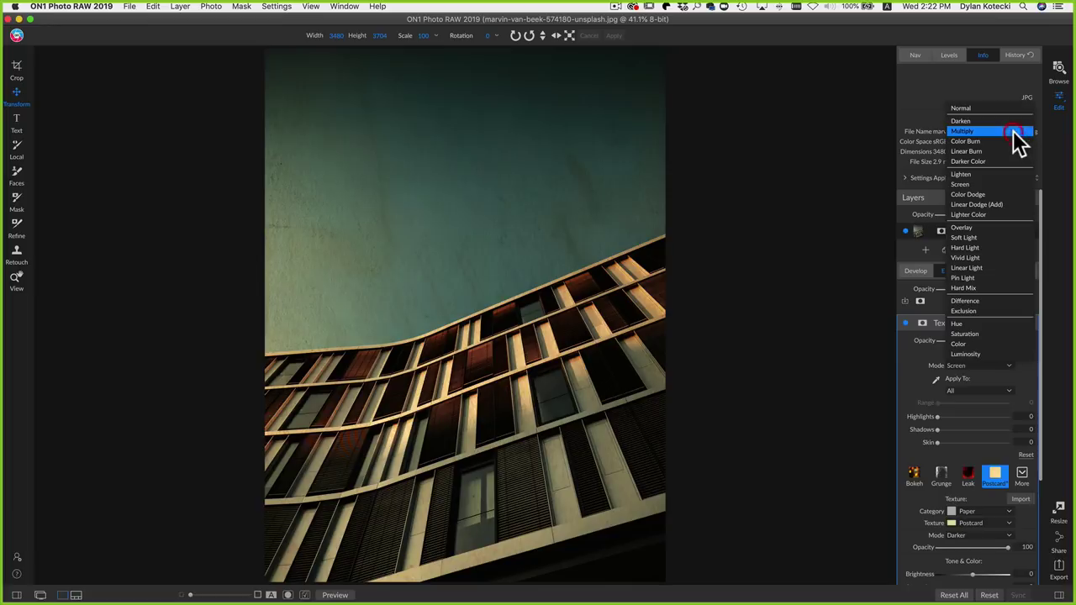
pyautogui.click(1012, 132)
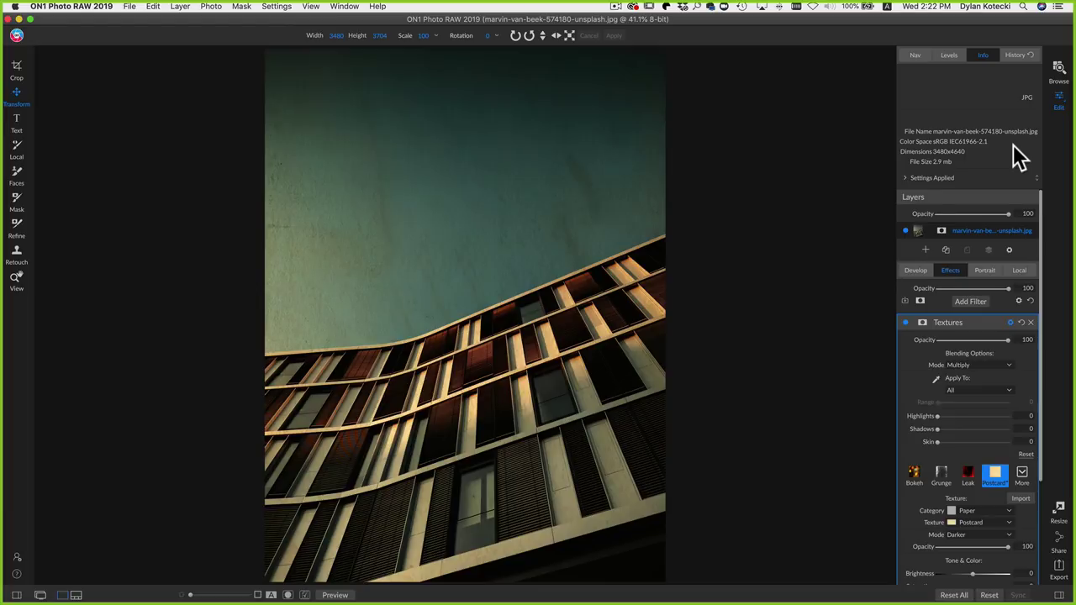
# Delete the building's Textures filter, open esse-chua-245075-unsplash.jpg, and remove its Textures filter.
pyautogui.click(1028, 321)
pyautogui.press('super+shift+f')
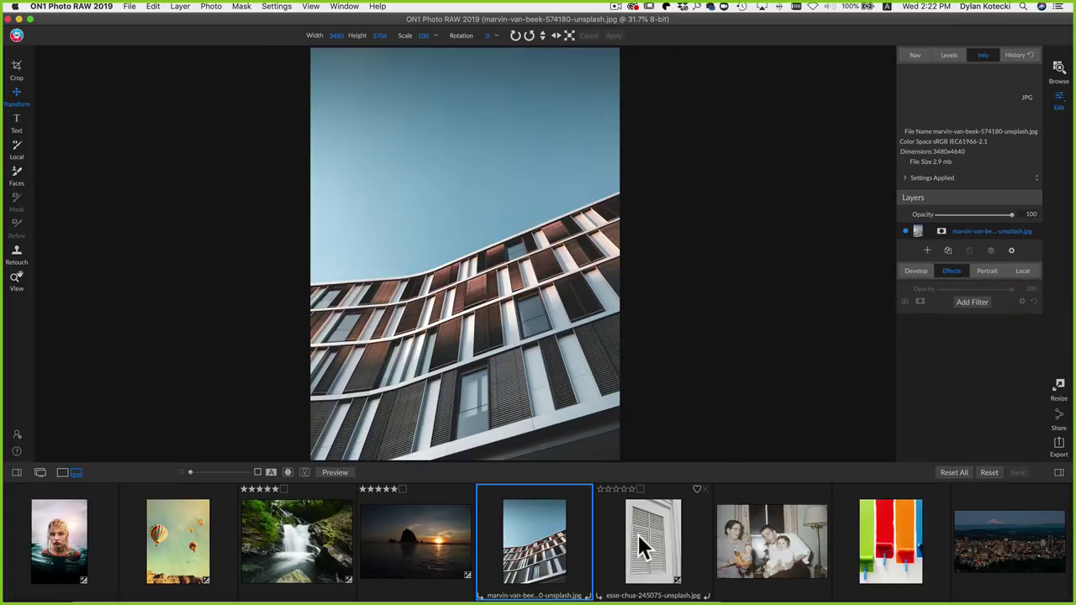
pyautogui.click(644, 534)
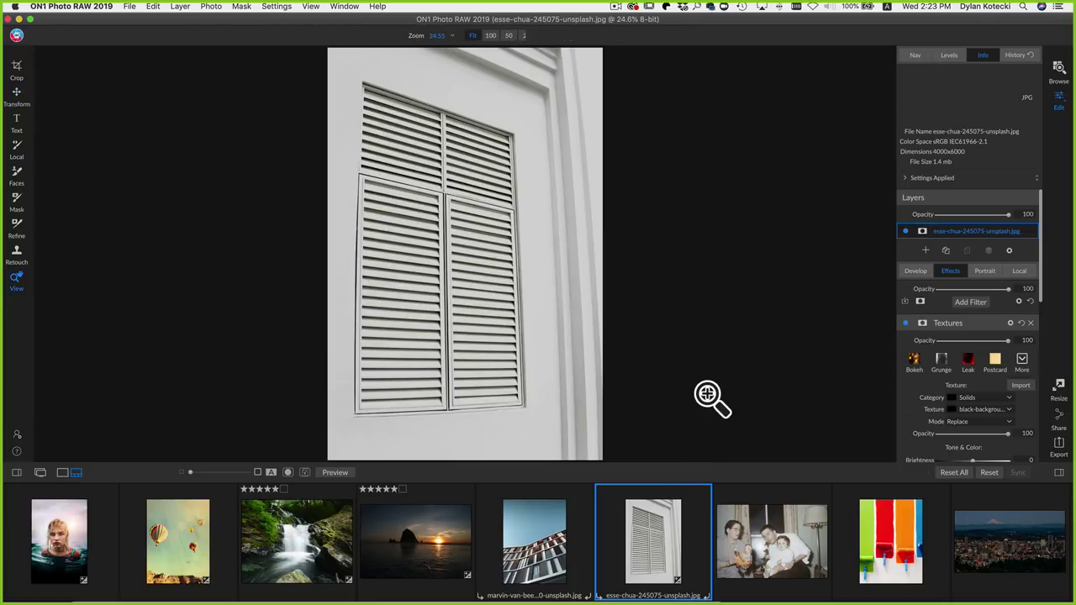
pyautogui.press('super+shift+f')
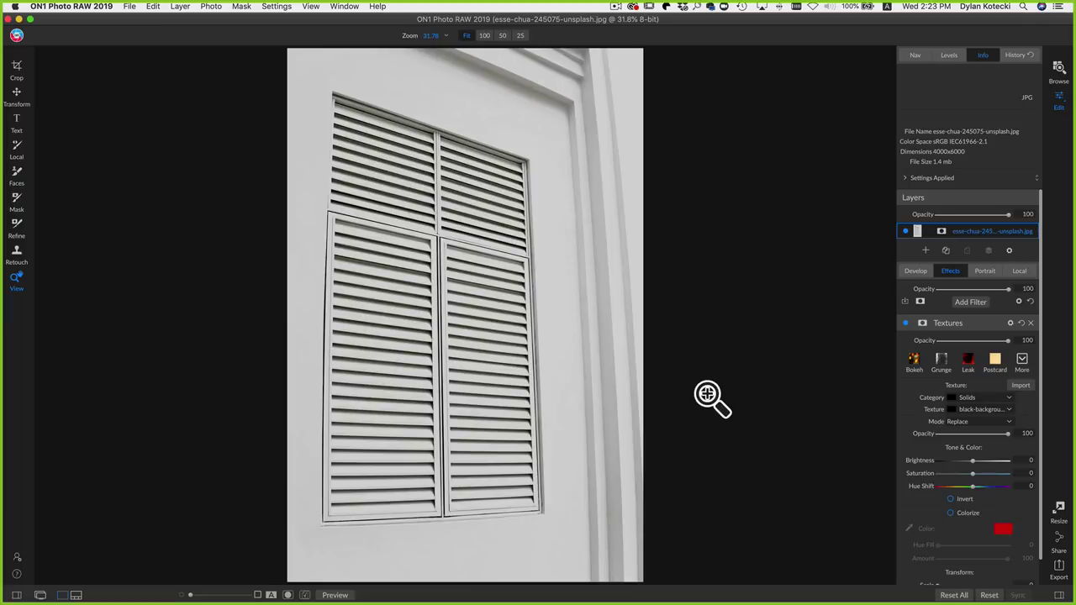
pyautogui.click(1031, 323)
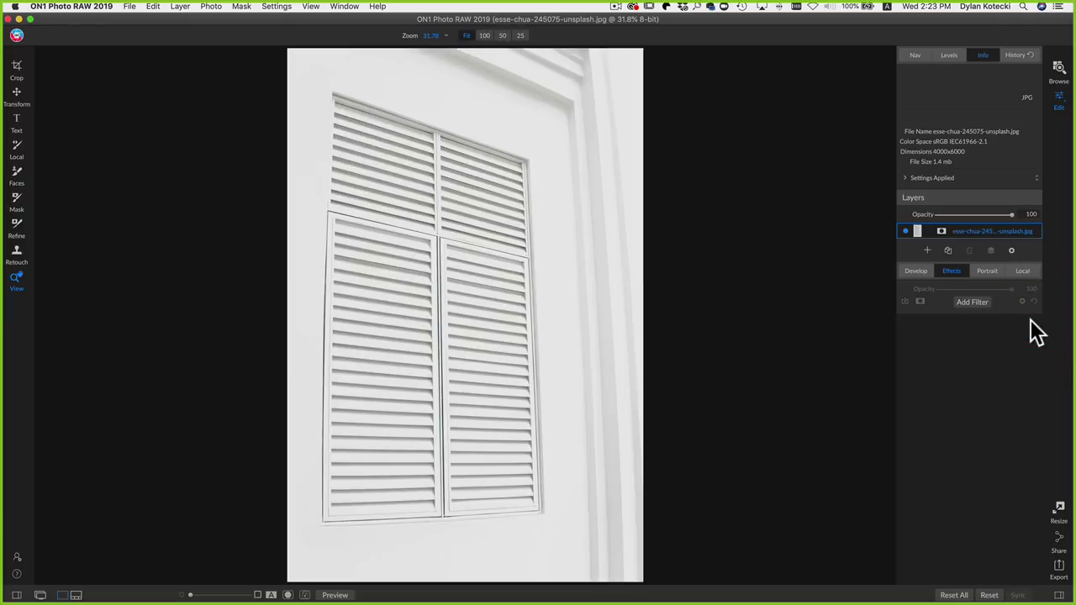
# Add a Textures filter using the black Solids texture in Replace mode.
pyautogui.click(982, 302)
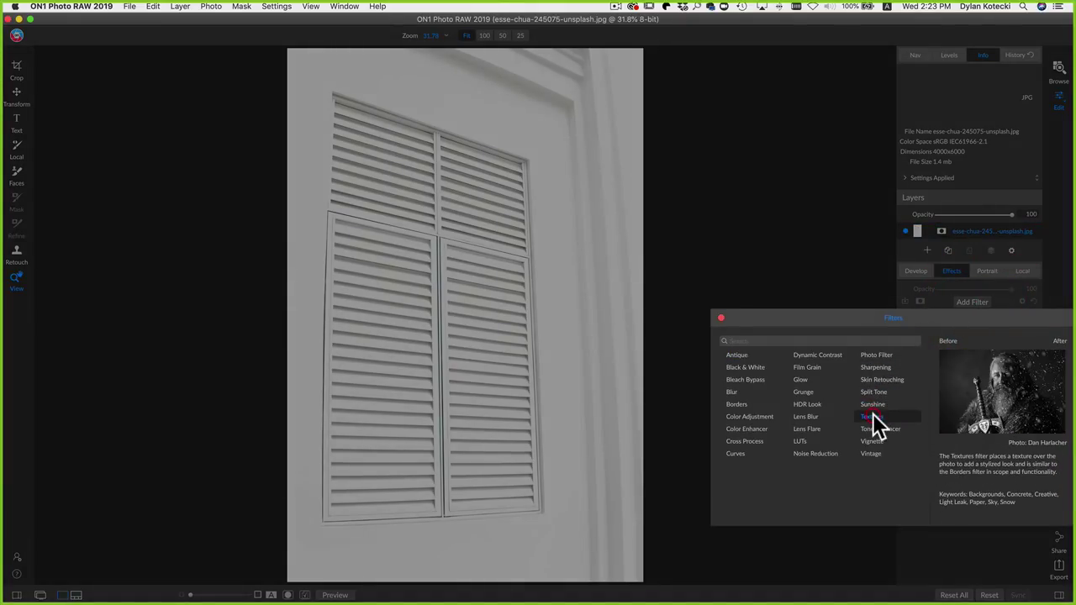
pyautogui.click(870, 415)
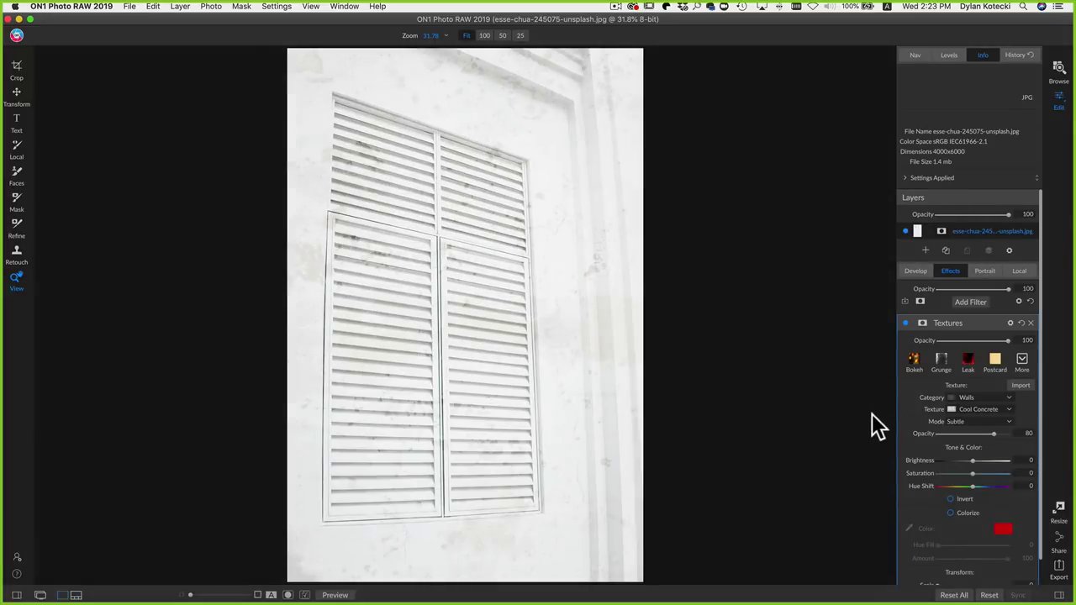
pyautogui.click(1007, 405)
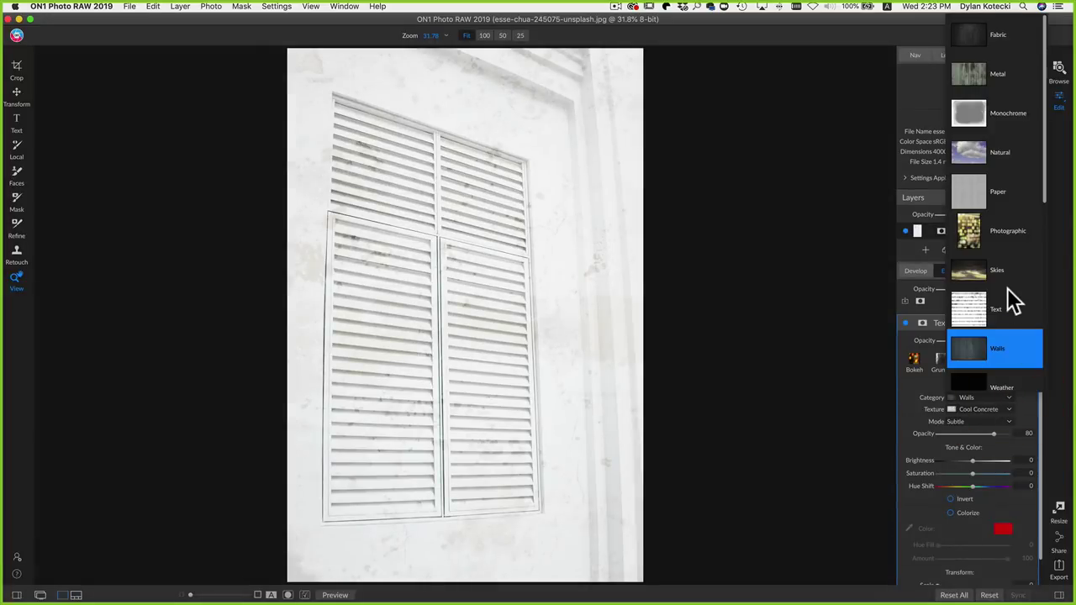
pyautogui.scroll(-3, 1009, 300)
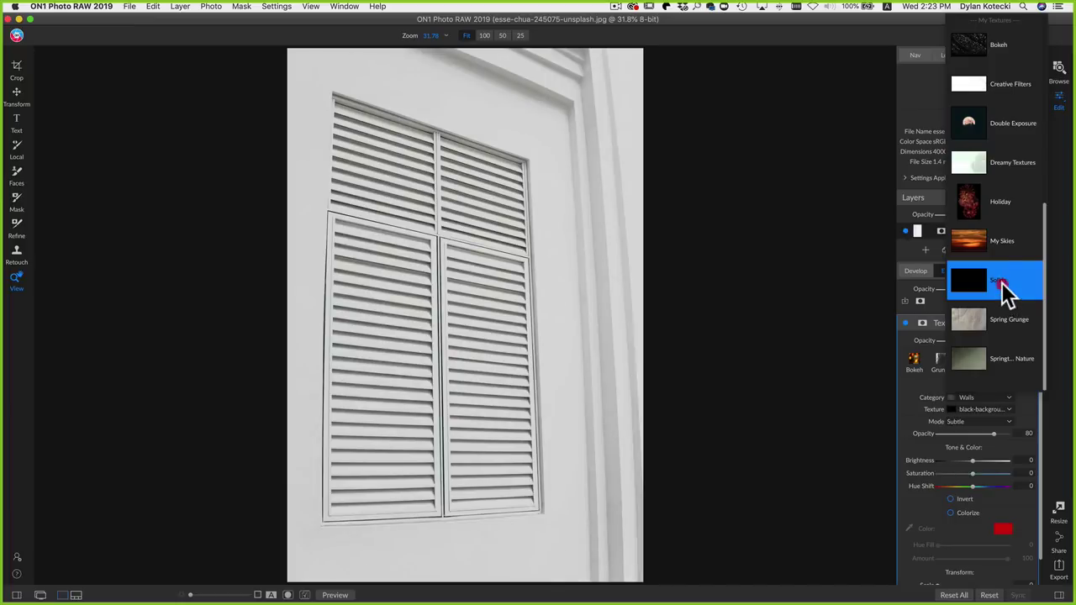
pyautogui.click(1007, 288)
pyautogui.click(985, 421)
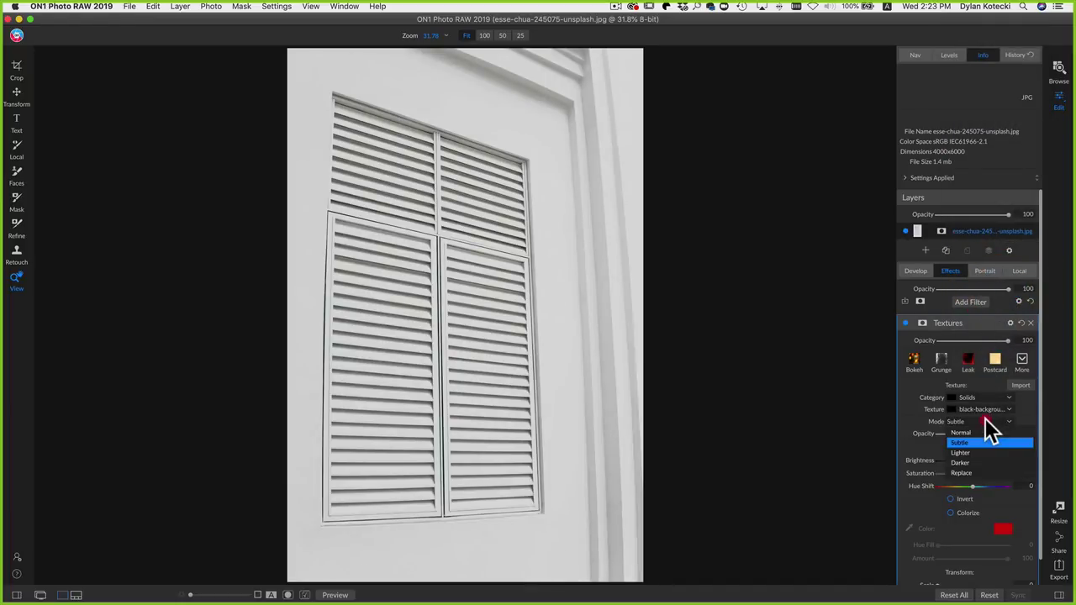
pyautogui.click(971, 471)
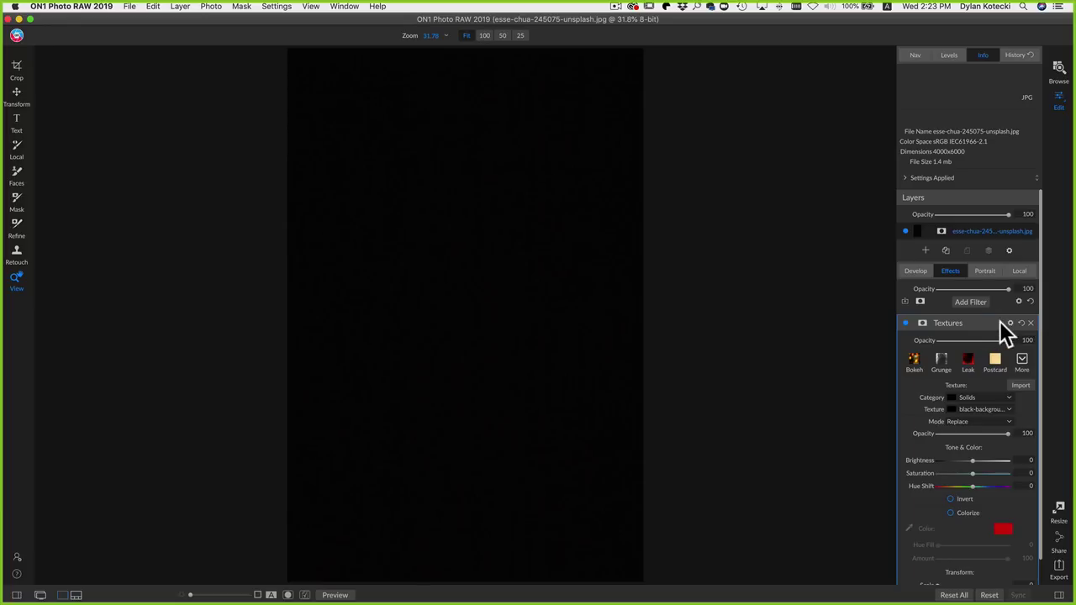
# Blend the solid black texture in Overlay mode and toggle it to compare.
pyautogui.click(1010, 322)
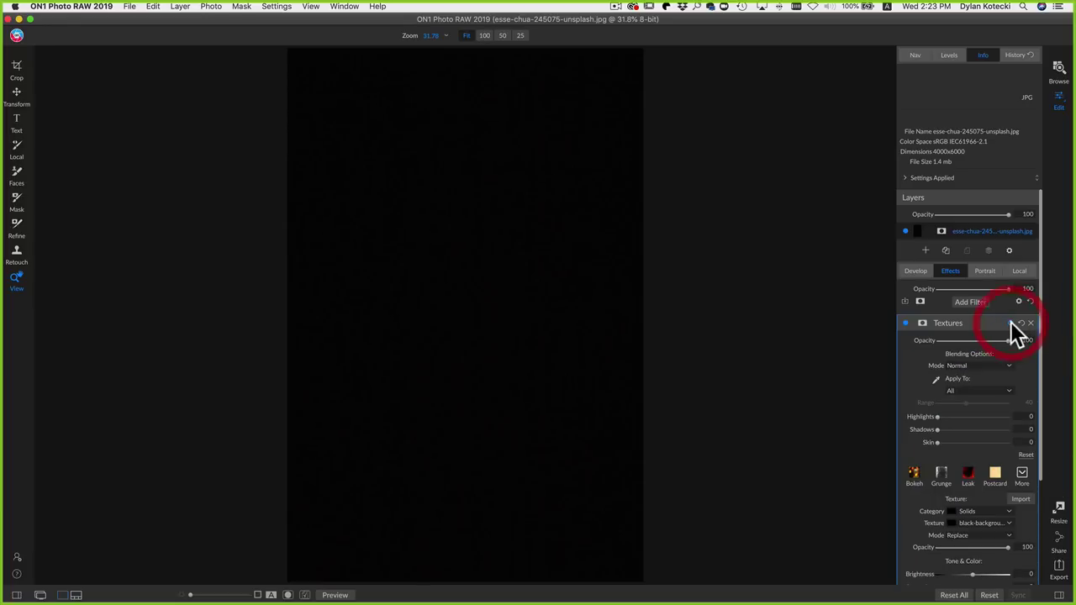
pyautogui.click(968, 364)
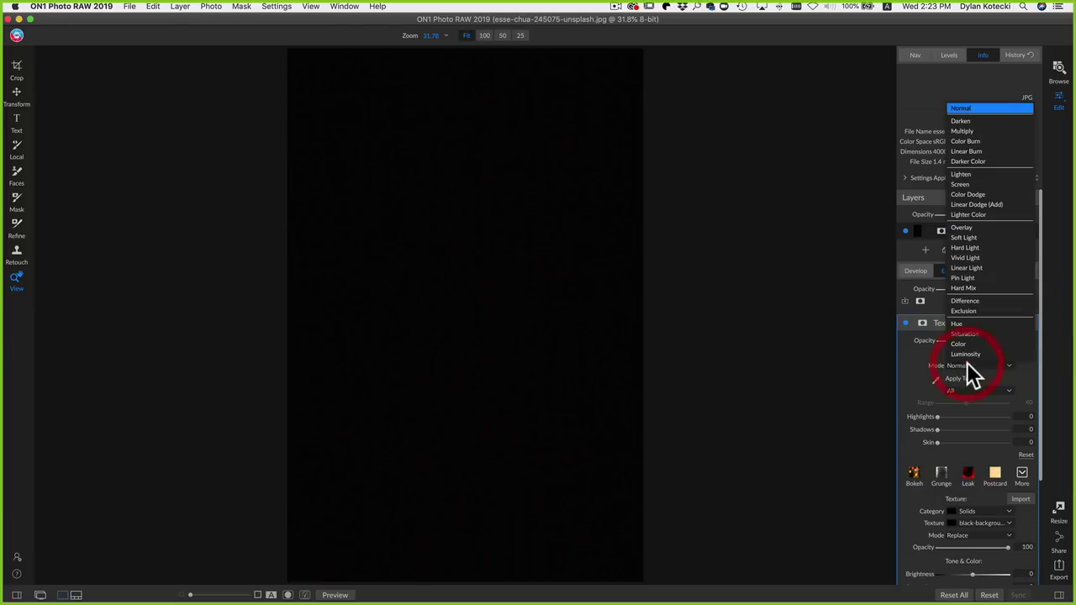
pyautogui.click(1017, 227)
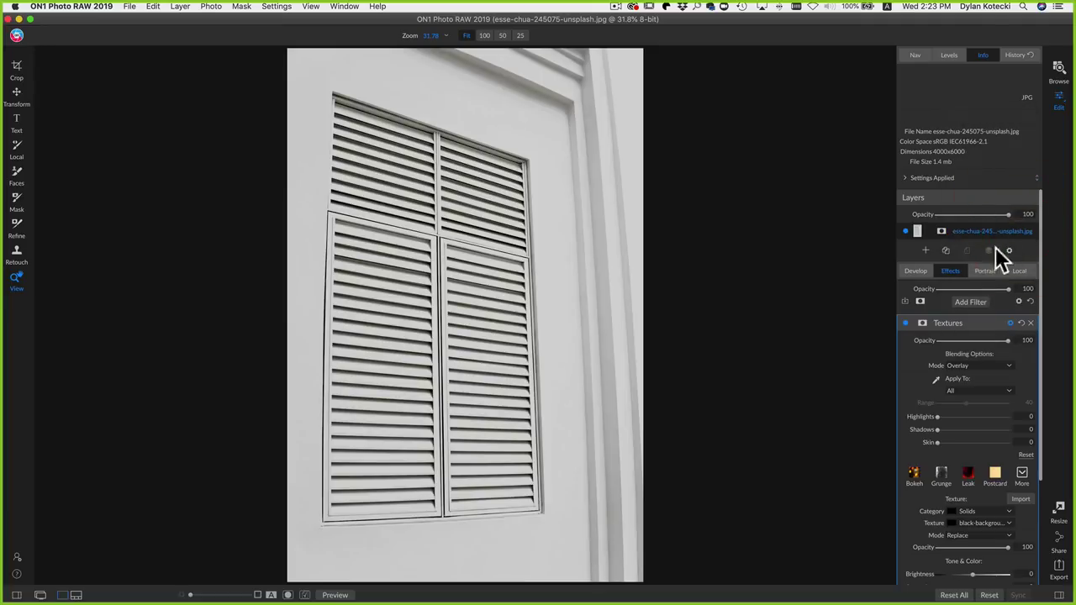
pyautogui.click(905, 323)
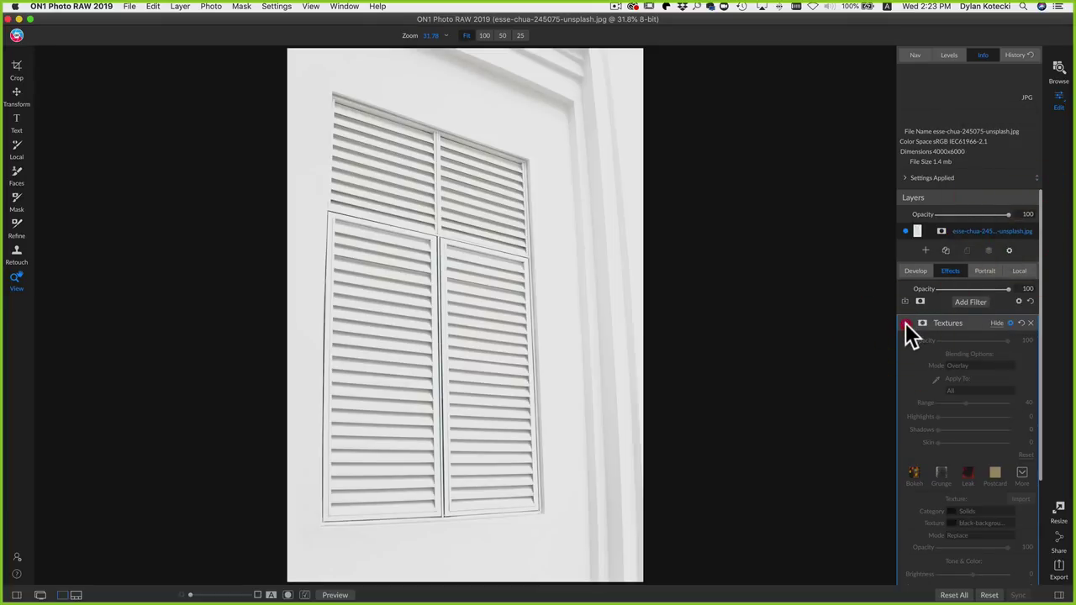
pyautogui.click(905, 323)
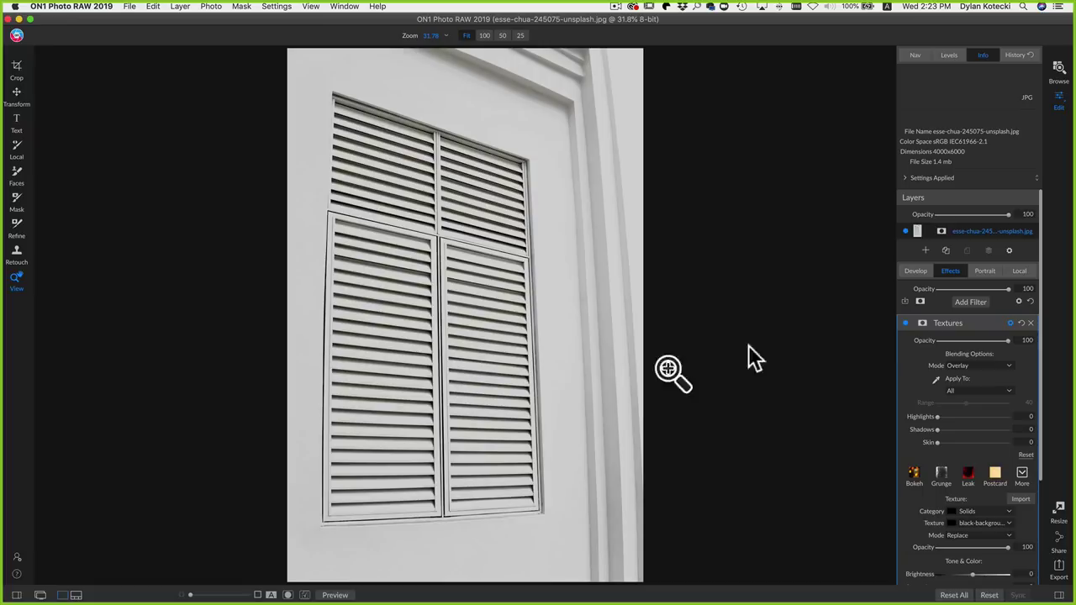
# Switch the texture to Multiply at about 77 opacity, then delete the Textures filter.
pyautogui.click(1008, 367)
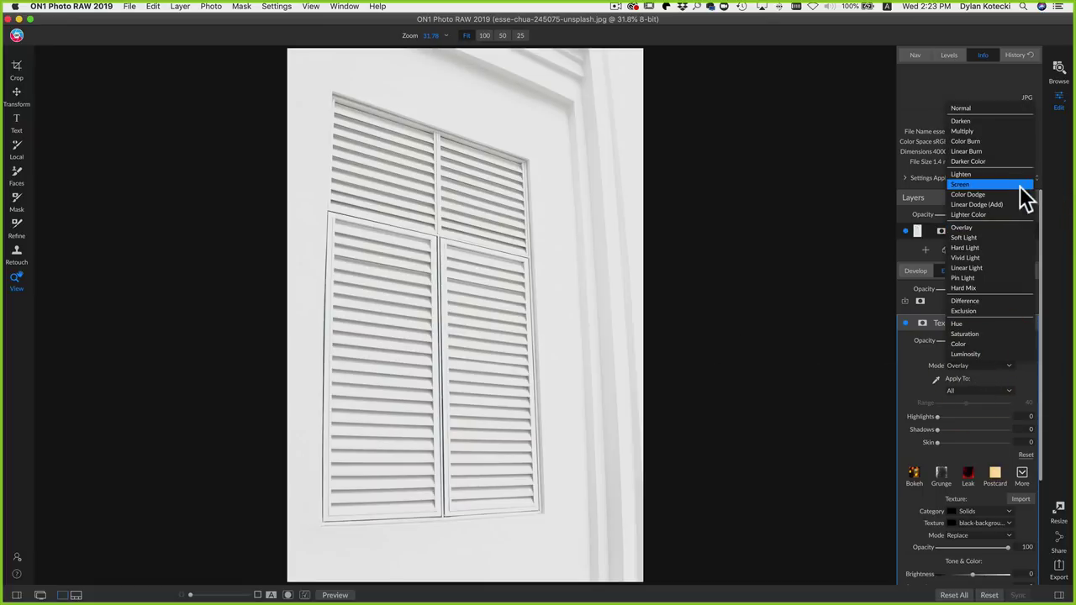
pyautogui.click(1005, 132)
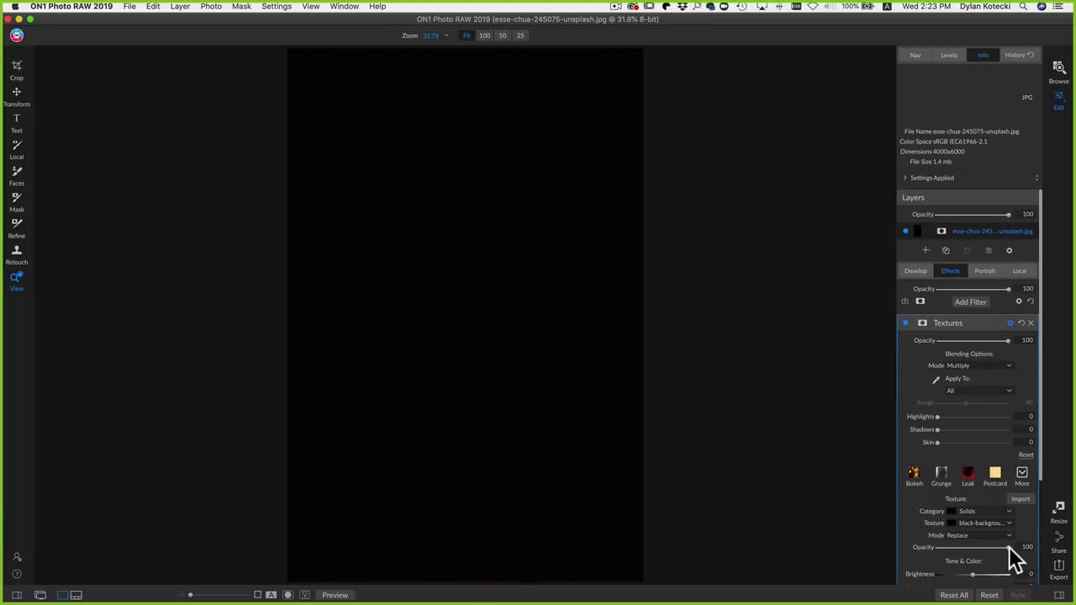
pyautogui.moveTo(1009, 546)
pyautogui.mouseDown()
pyautogui.moveTo(978, 546)
pyautogui.moveTo(1027, 550)
pyautogui.mouseUp()
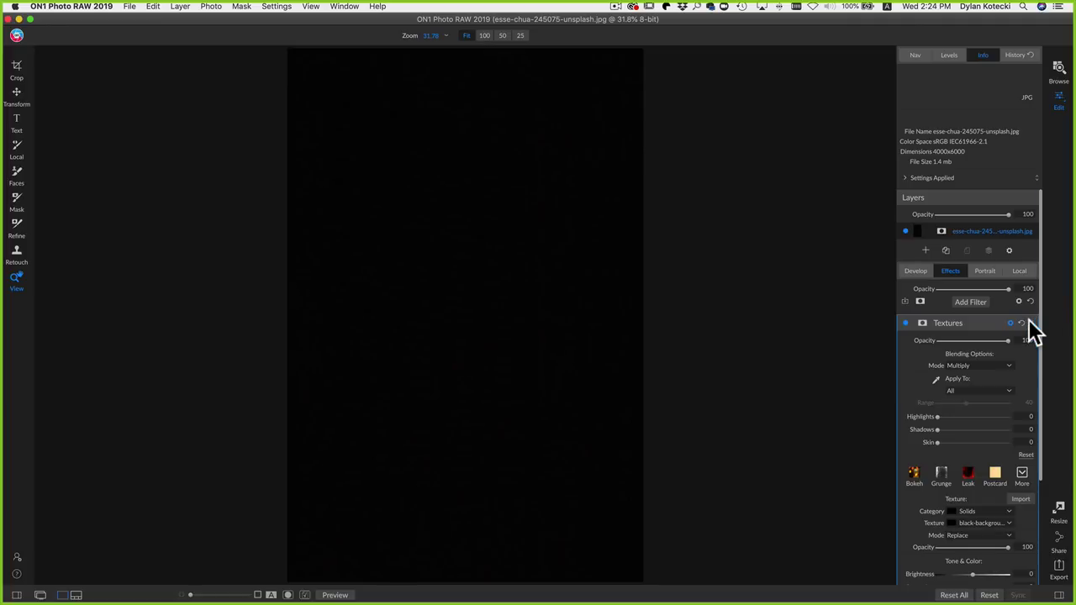
pyautogui.click(1030, 323)
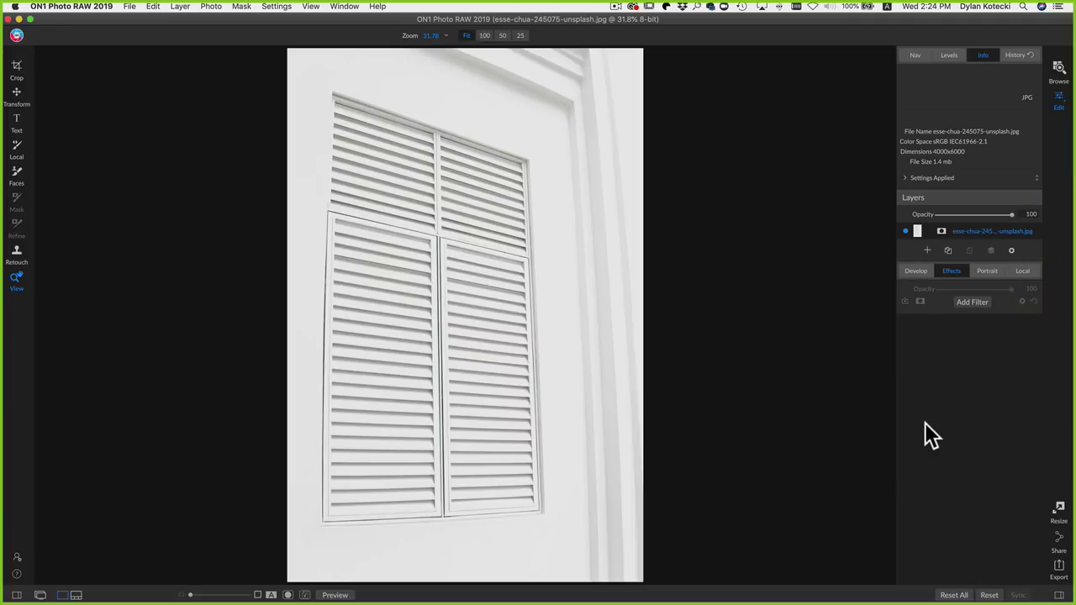
pyautogui.press('super+shift+f')
# Load discovering-film-1534905-unsplash.jpg from the filmstrip and open the Add Filter browser.
pyautogui.click(653, 542)
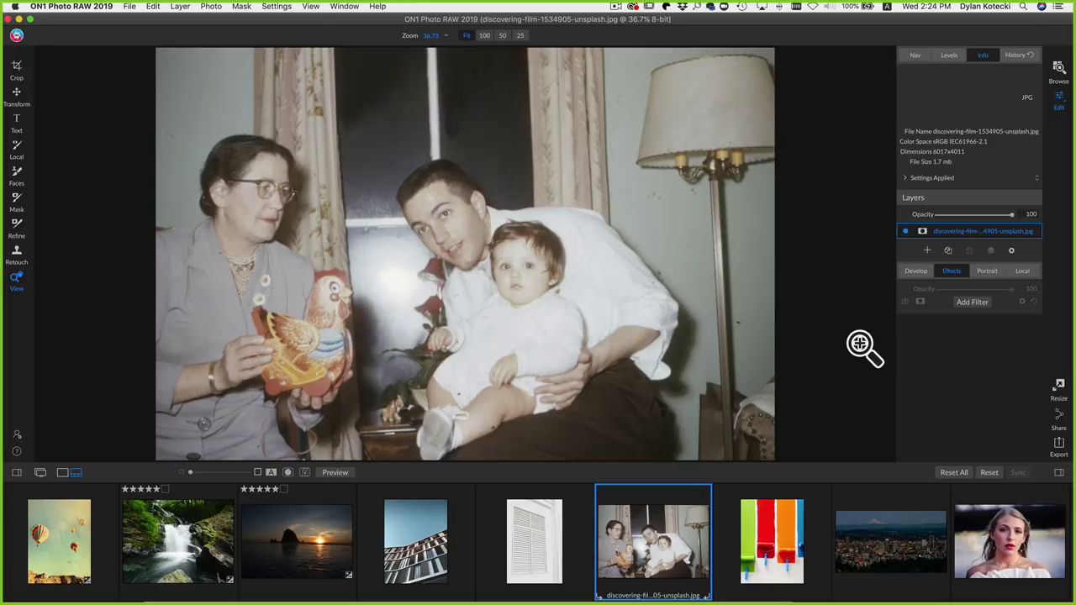
pyautogui.press('super+shift+f')
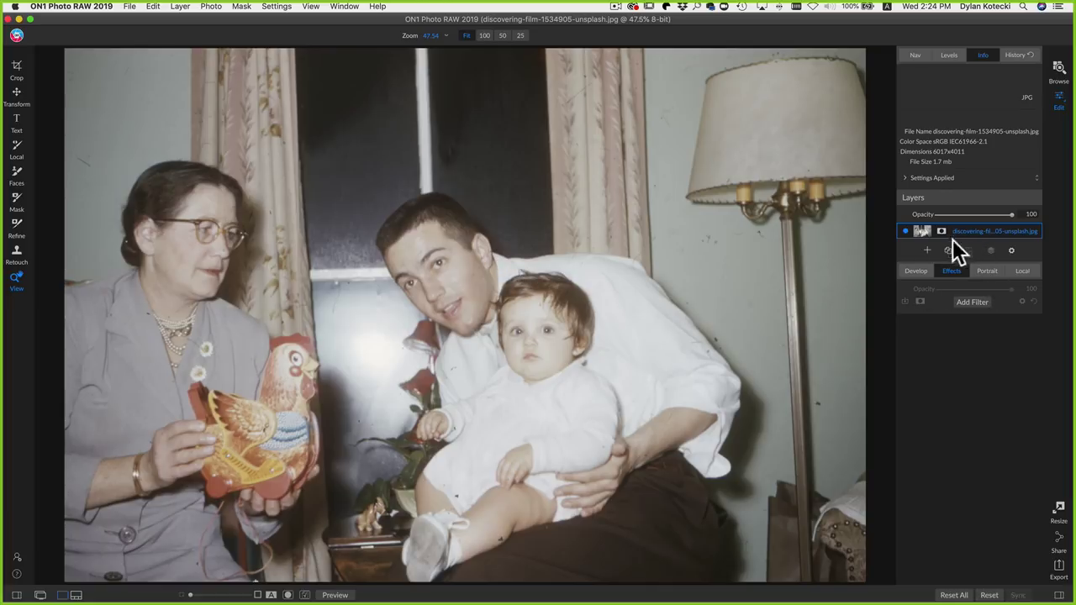
pyautogui.click(972, 302)
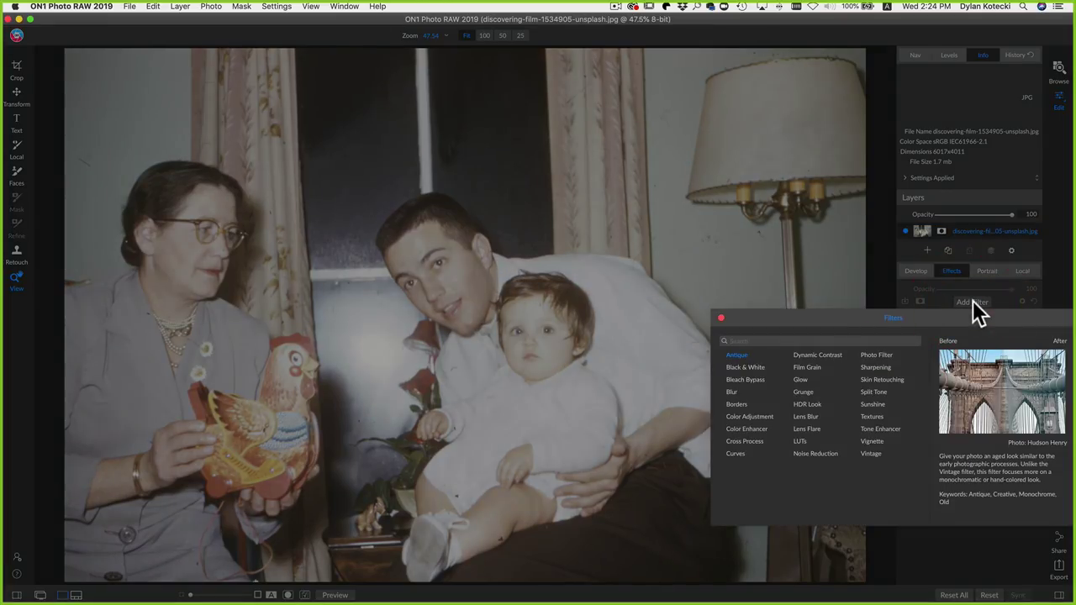
# Add a Textures filter with the black Solids texture in Replace mode at 100 opacity.
pyautogui.click(871, 416)
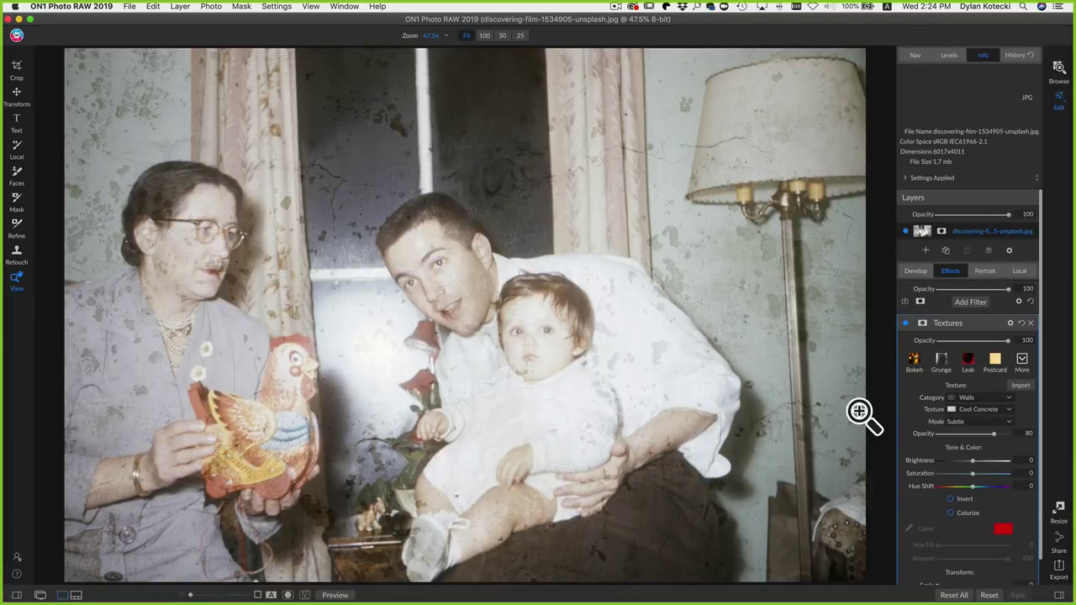
pyautogui.click(987, 400)
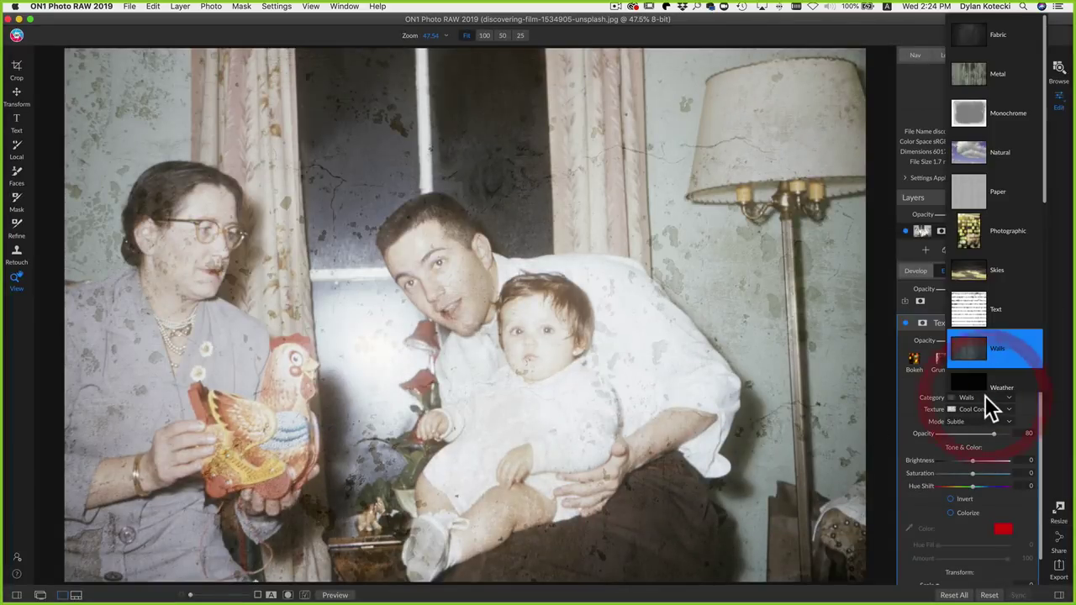
pyautogui.scroll(-5, 1004, 370)
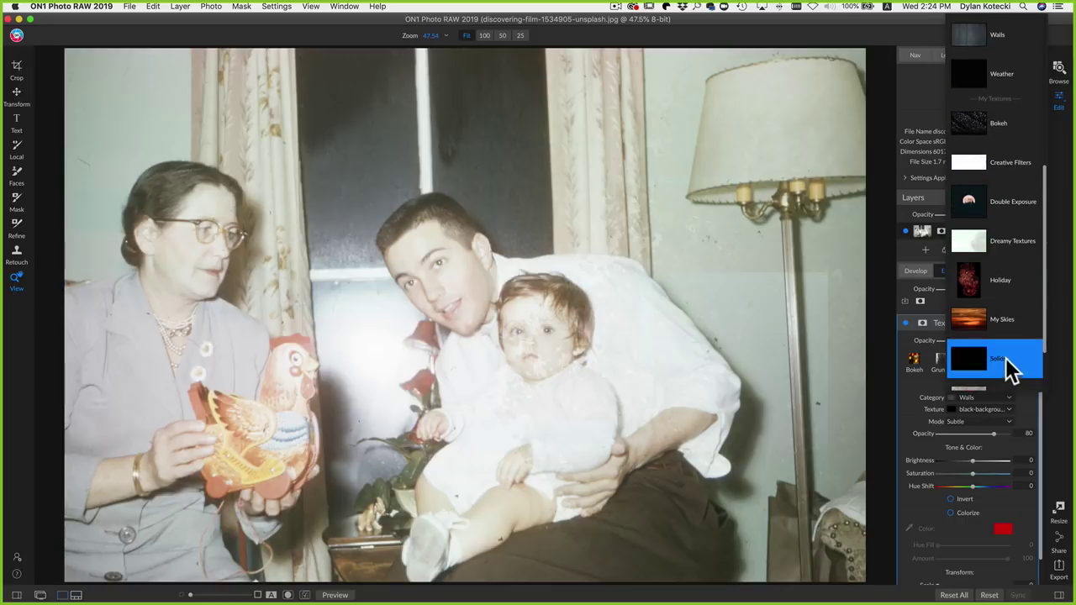
pyautogui.scroll(-2, 1005, 357)
pyautogui.click(1003, 286)
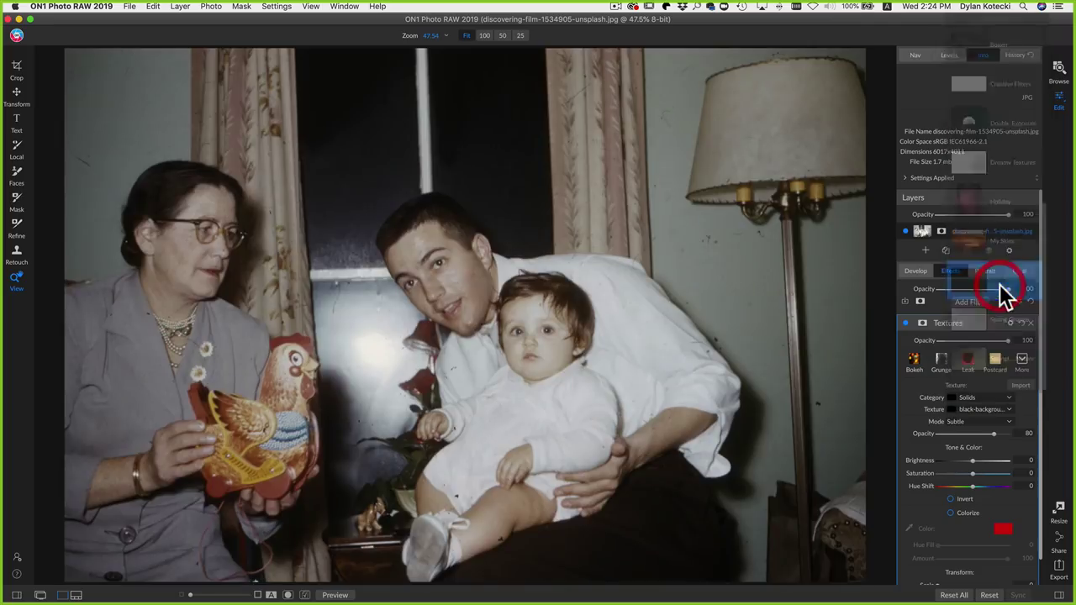
pyautogui.click(990, 422)
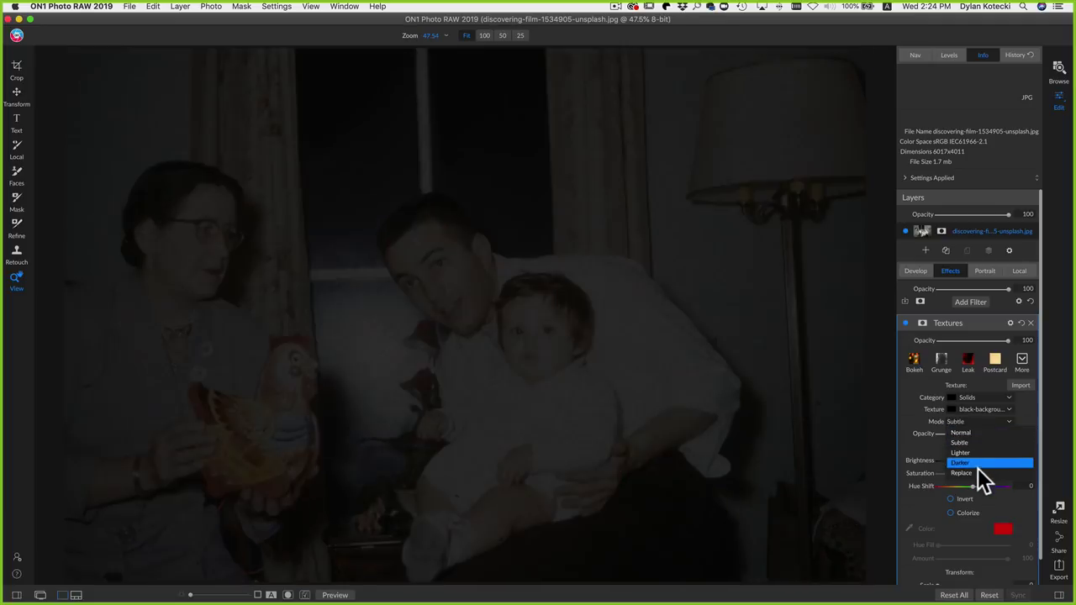
pyautogui.click(976, 470)
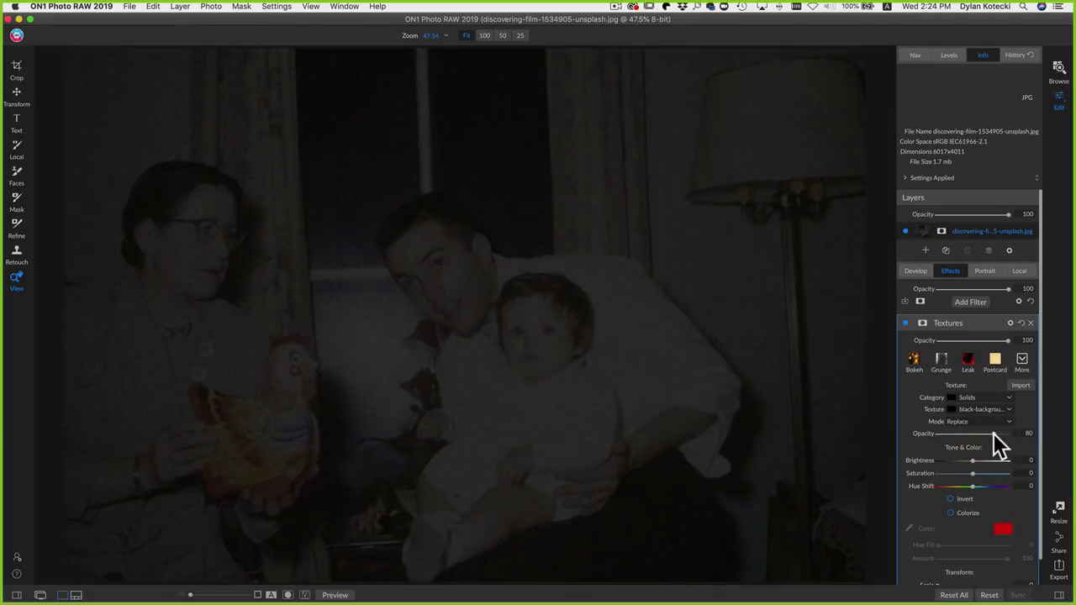
pyautogui.moveTo(992, 432); pyautogui.dragTo(1032, 439)
pyautogui.click(1030, 432)
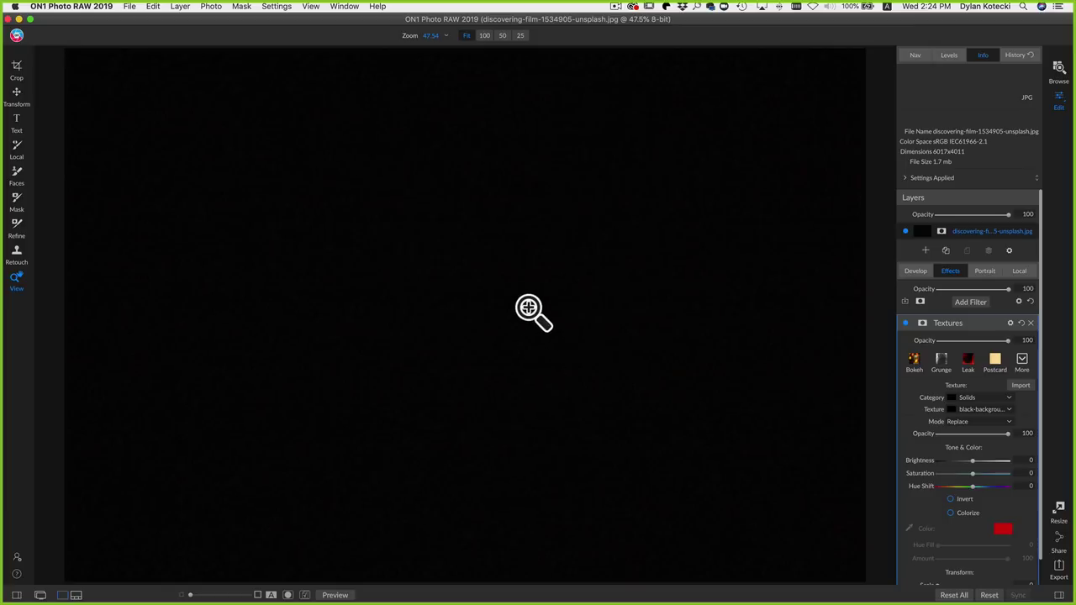
# Blend the texture in Overlay mode at 58 opacity and toggle it to compare.
pyautogui.click(1009, 323)
pyautogui.click(970, 364)
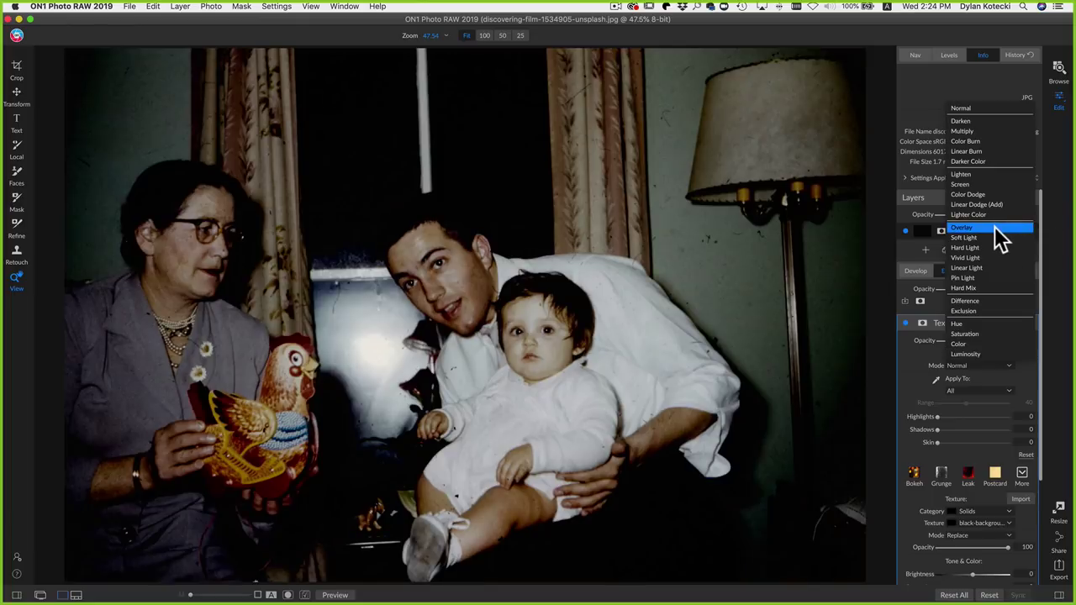
pyautogui.click(994, 227)
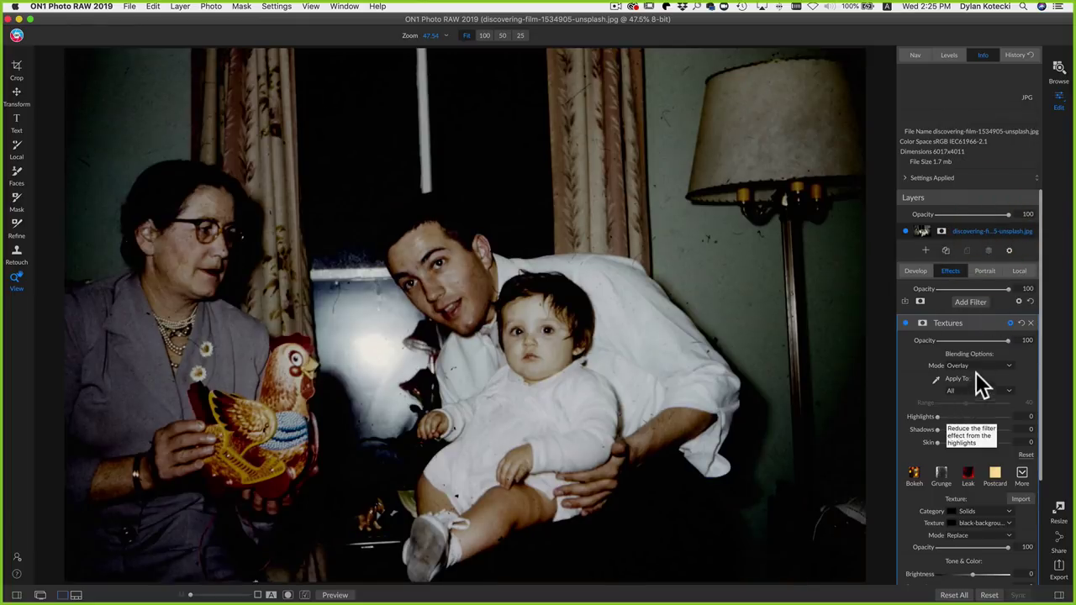
pyautogui.moveTo(1007, 339); pyautogui.dragTo(979, 341)
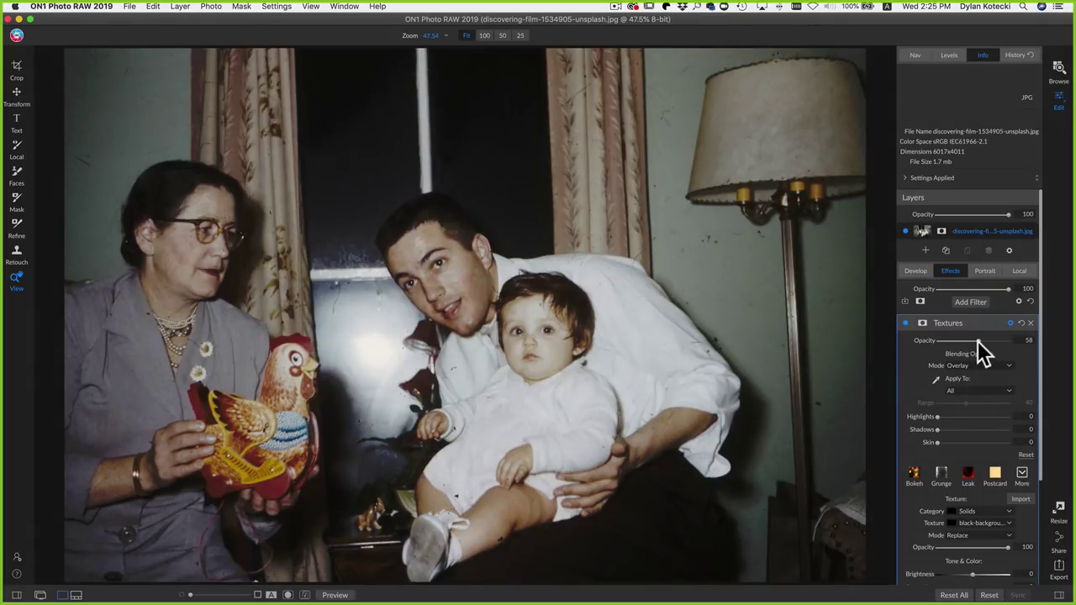
pyautogui.click(905, 322)
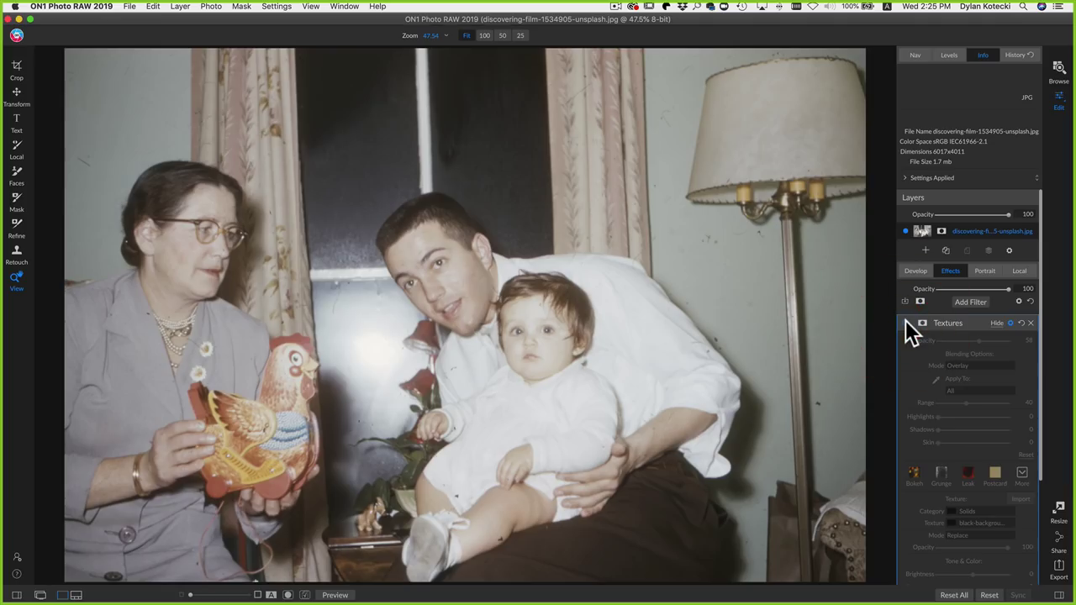
pyautogui.click(905, 322)
pyautogui.click(905, 321)
pyautogui.click(905, 322)
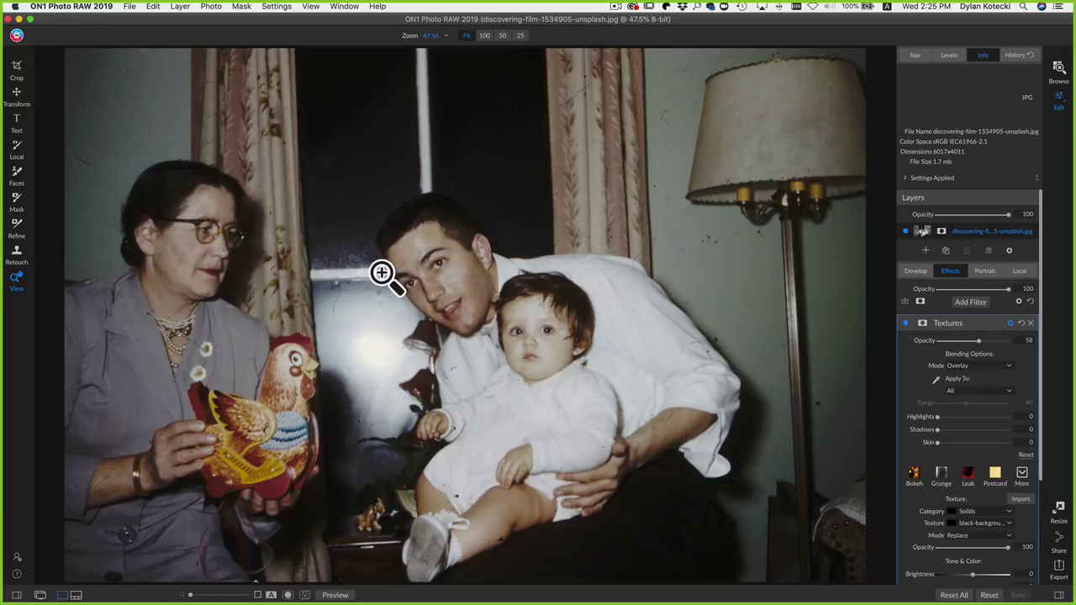
pyautogui.click(905, 323)
pyautogui.click(905, 323)
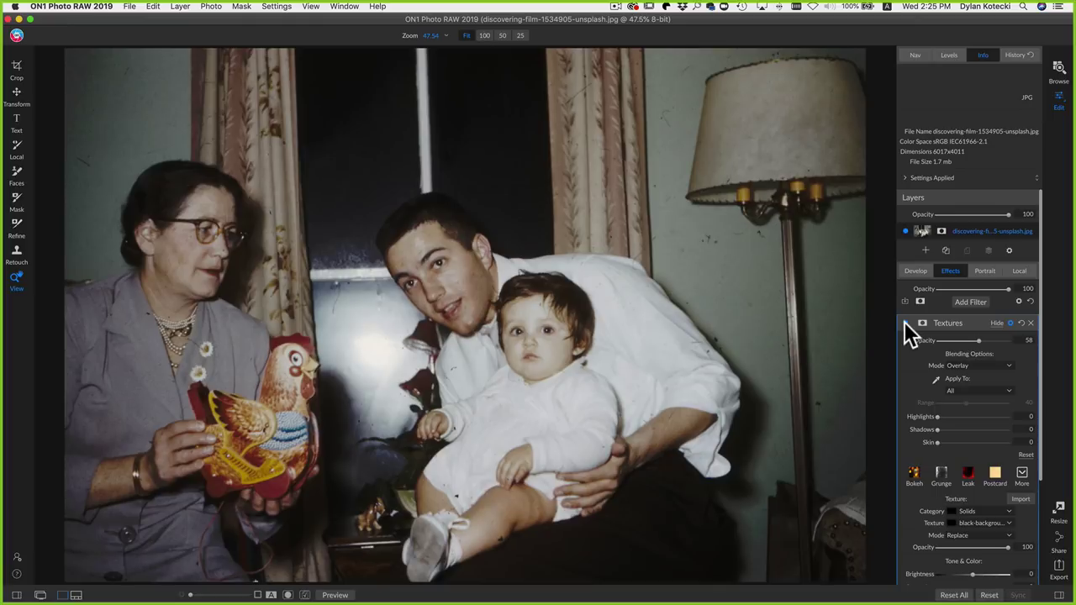
pyautogui.moveTo(395, 592)
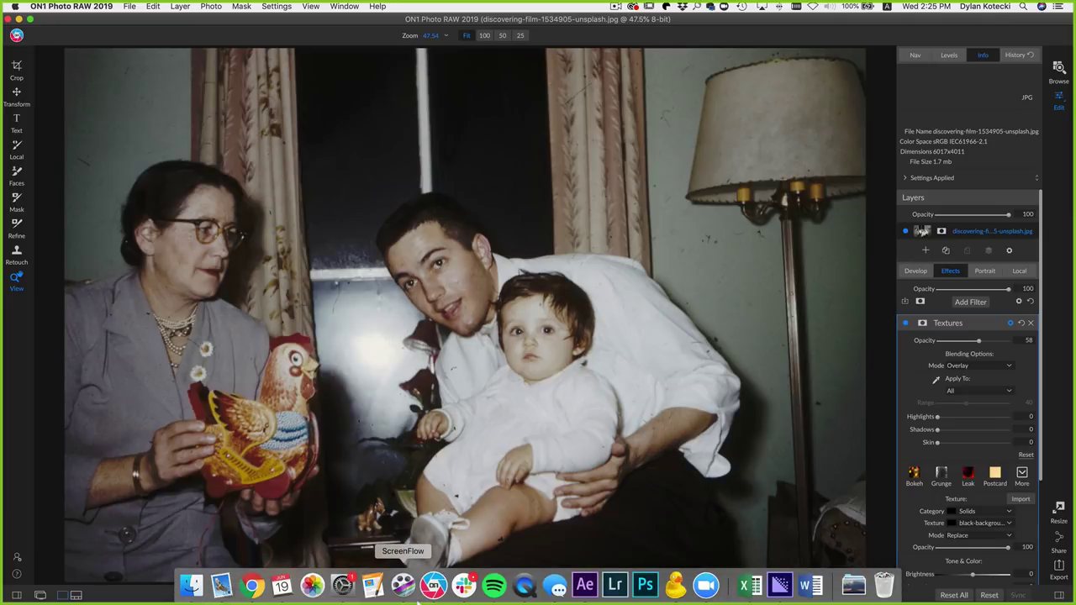
pyautogui.click(250, 586)
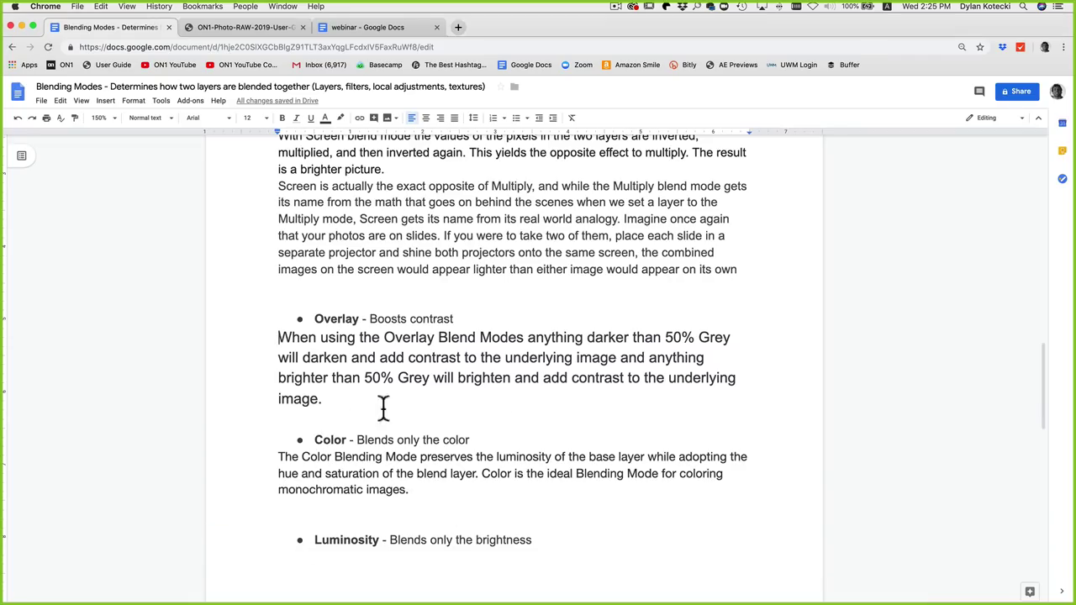
pyautogui.scroll(-2, 579, 402)
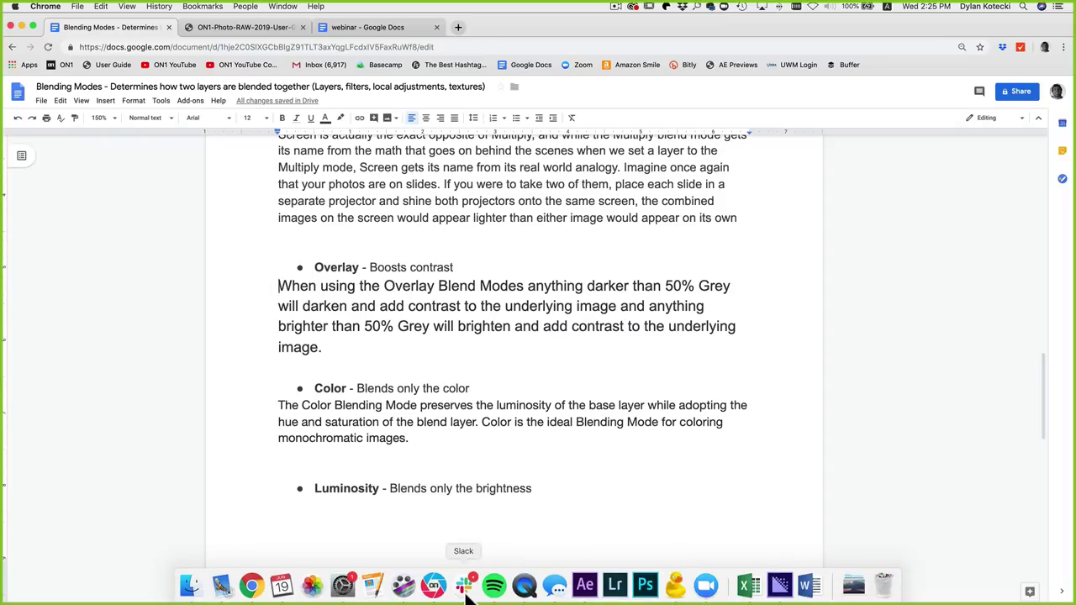
pyautogui.click(434, 585)
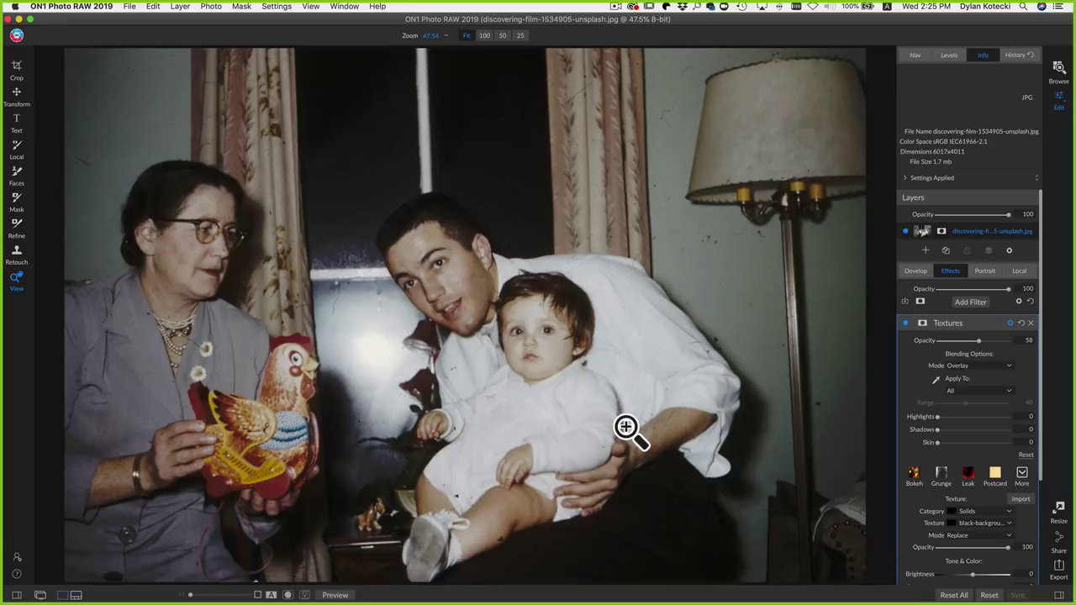
# Open the paint-roller photo david-pisnoy-660309-unsplash.jpg from the filmstrip.
pyautogui.press('super+shift+f')
pyautogui.click(655, 546)
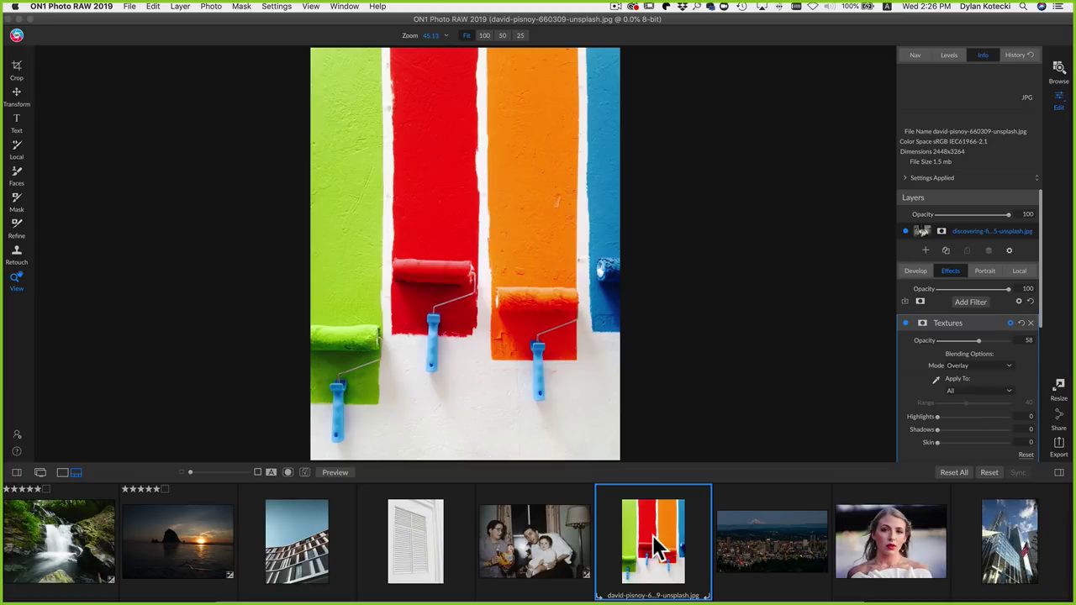
pyautogui.press('super+shift+f')
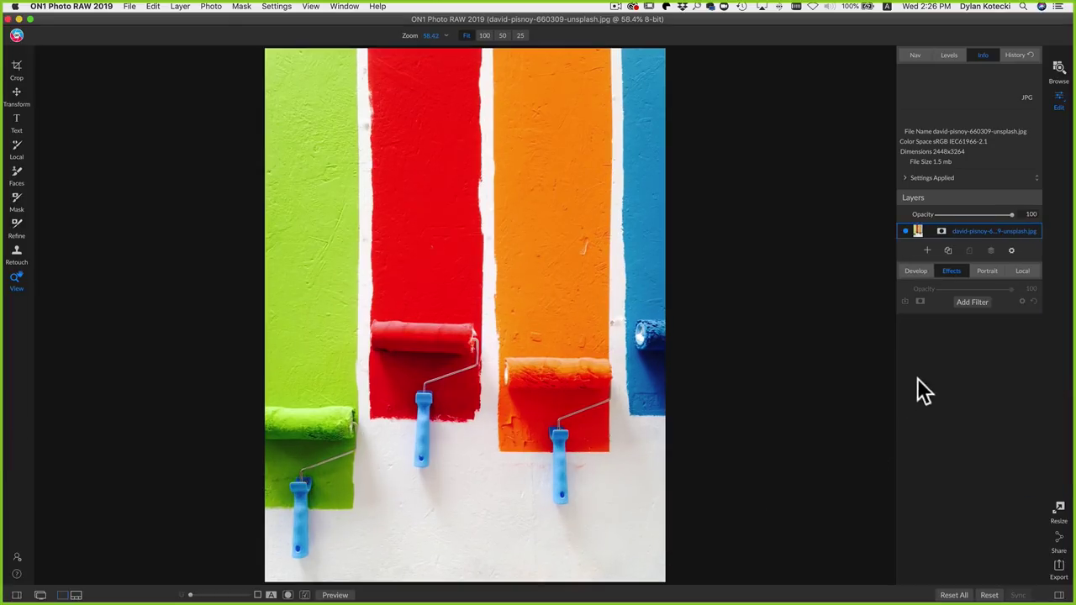
# Add a Curves filter with an S-curve darkening shadows and lifting highlights, then compare.
pyautogui.click(971, 301)
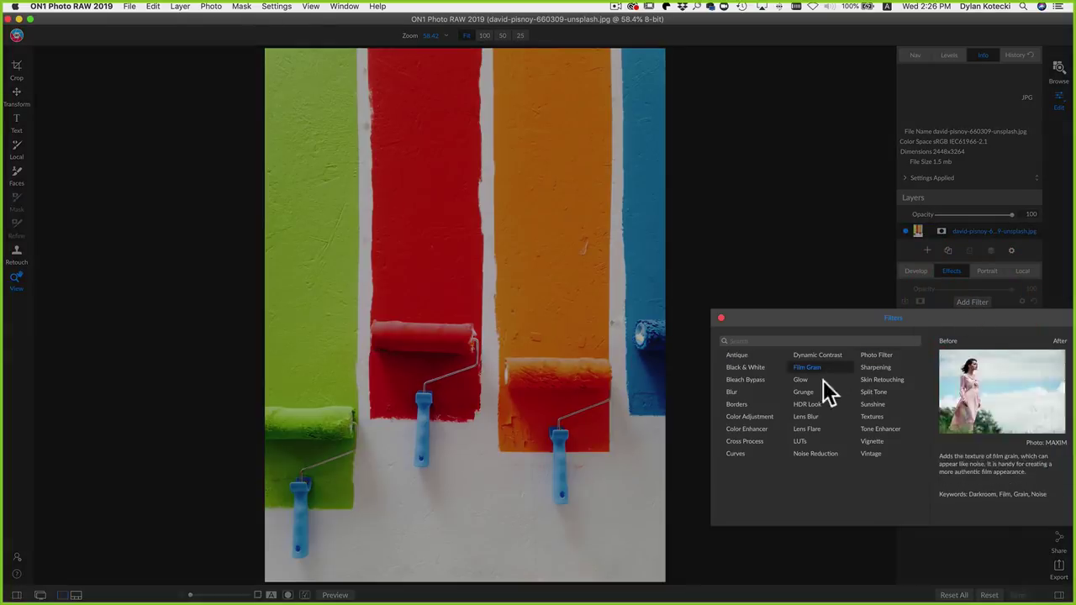
pyautogui.click(731, 454)
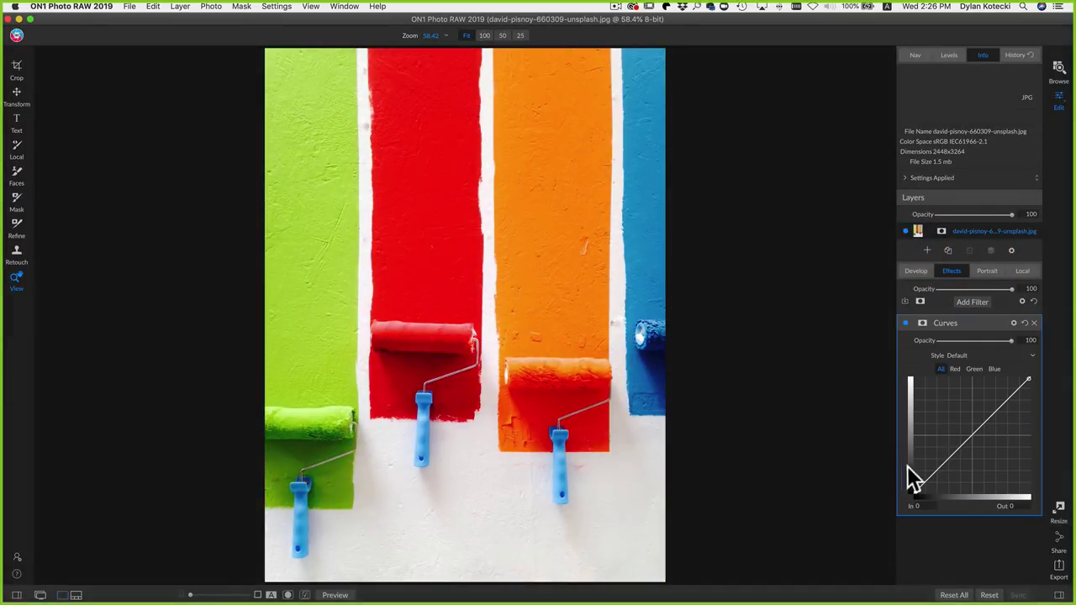
pyautogui.moveTo(942, 465); pyautogui.dragTo(947, 479)
pyautogui.moveTo(1000, 416); pyautogui.dragTo(994, 397)
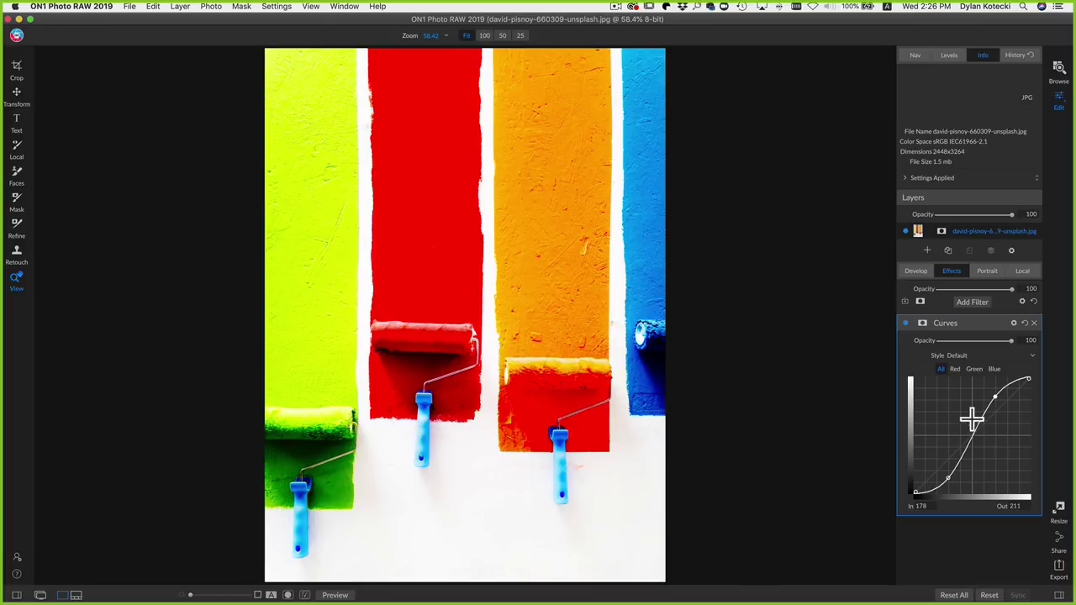
pyautogui.click(905, 324)
pyautogui.click(905, 324)
# Blend the Curves filter in Color mode, compare it with the original, then delete it.
pyautogui.click(1013, 325)
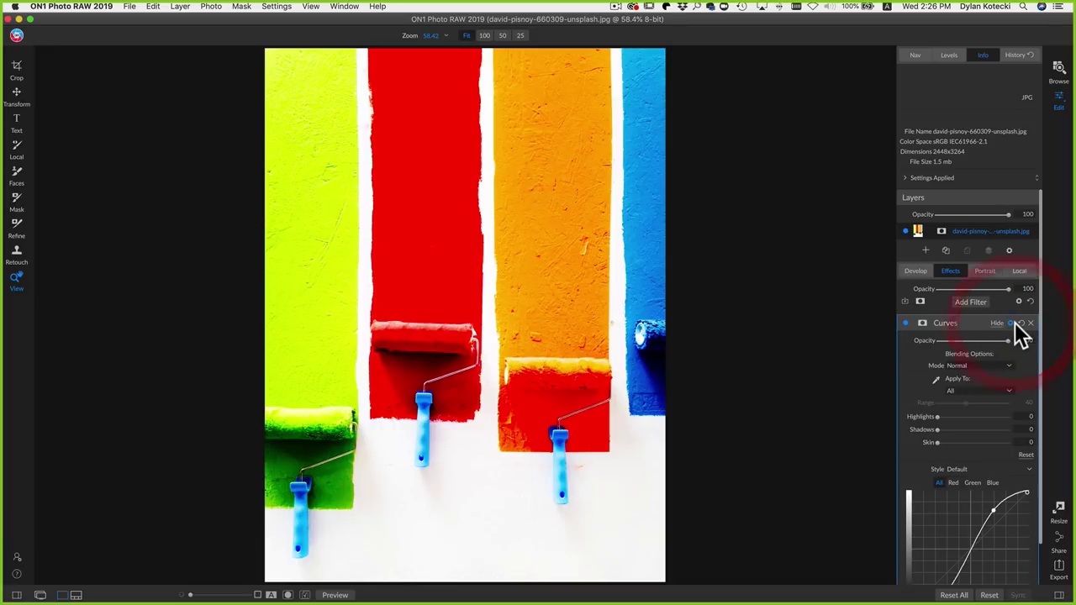
pyautogui.click(978, 366)
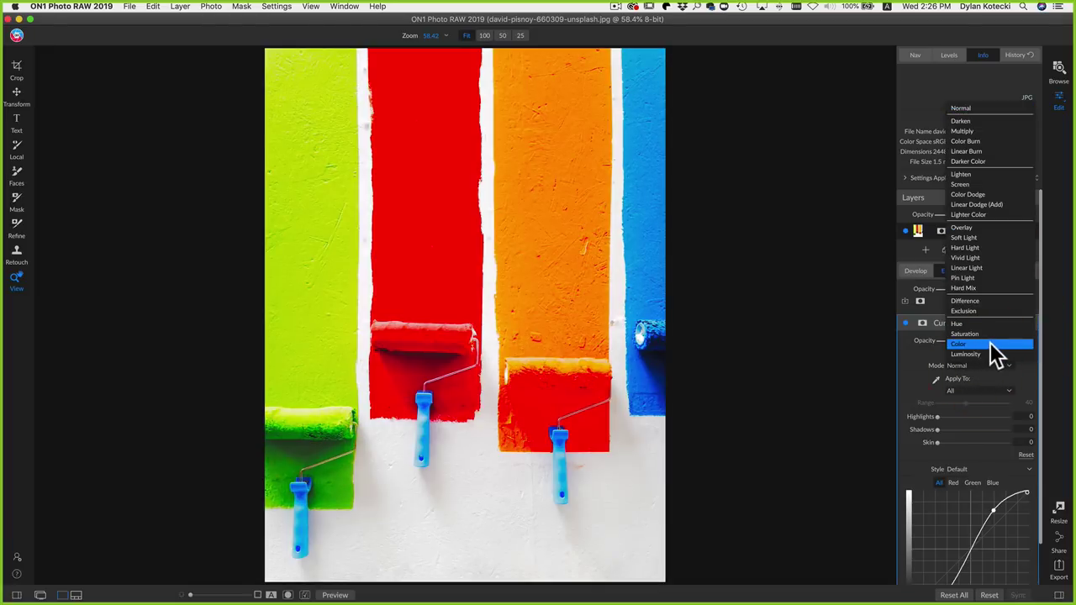
pyautogui.click(975, 343)
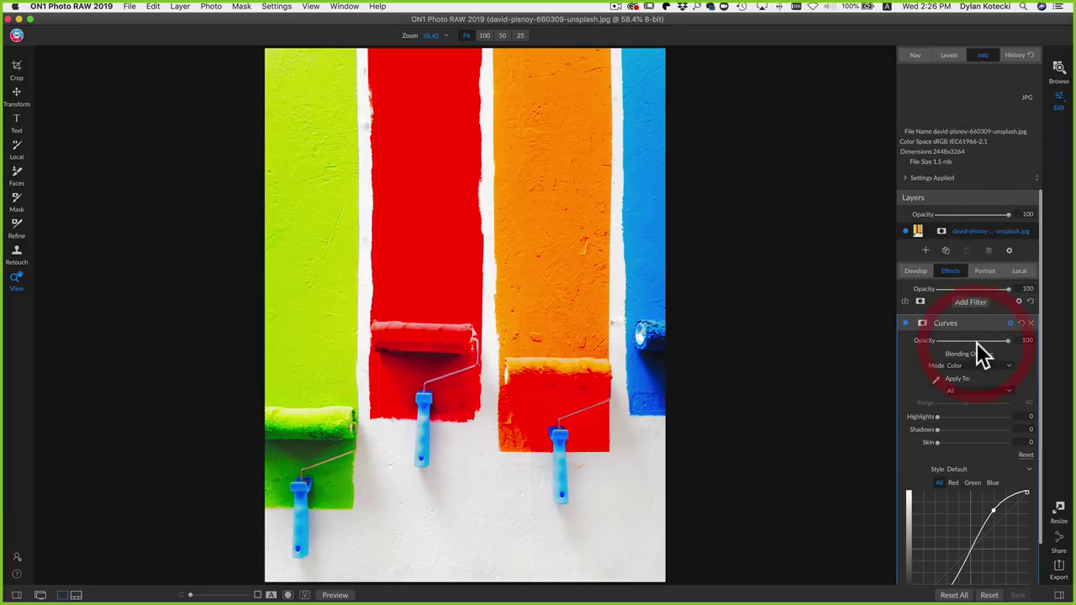
pyautogui.click(906, 322)
pyautogui.click(906, 322)
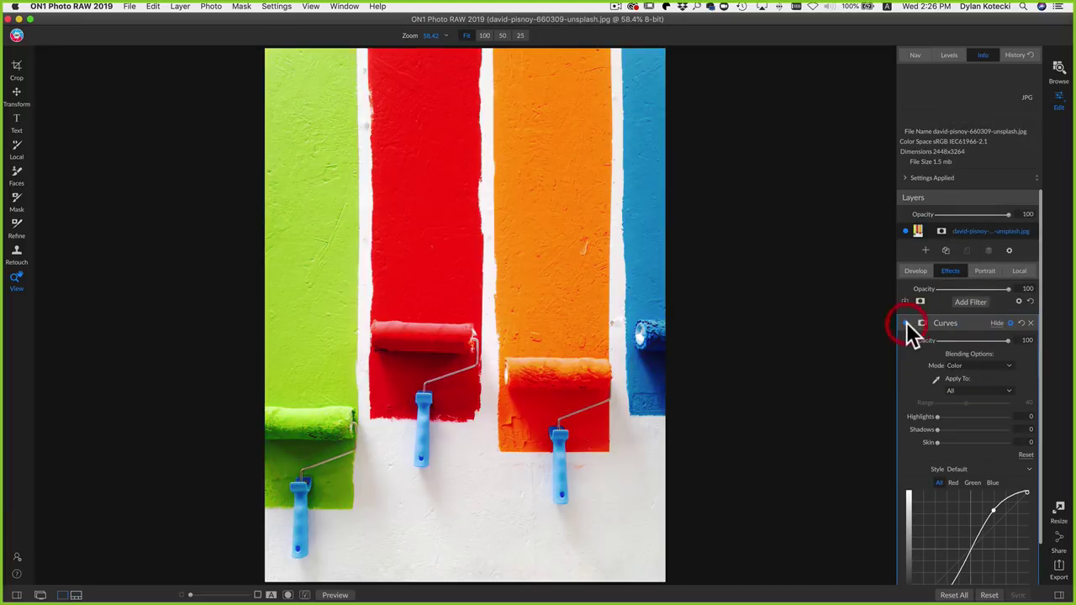
pyautogui.click(906, 322)
pyautogui.click(905, 322)
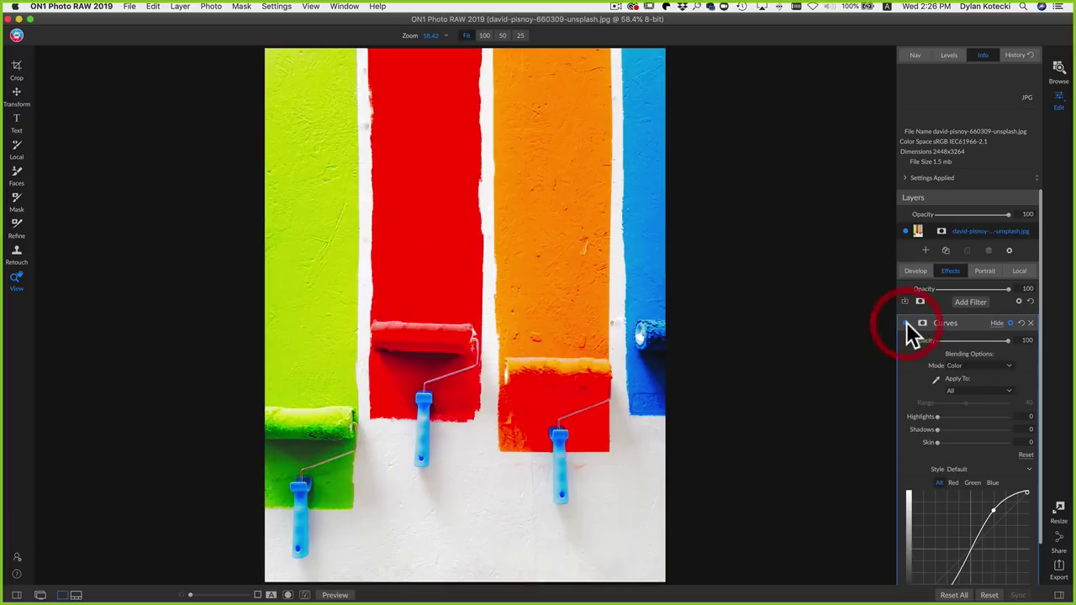
pyautogui.click(905, 322)
pyautogui.click(906, 321)
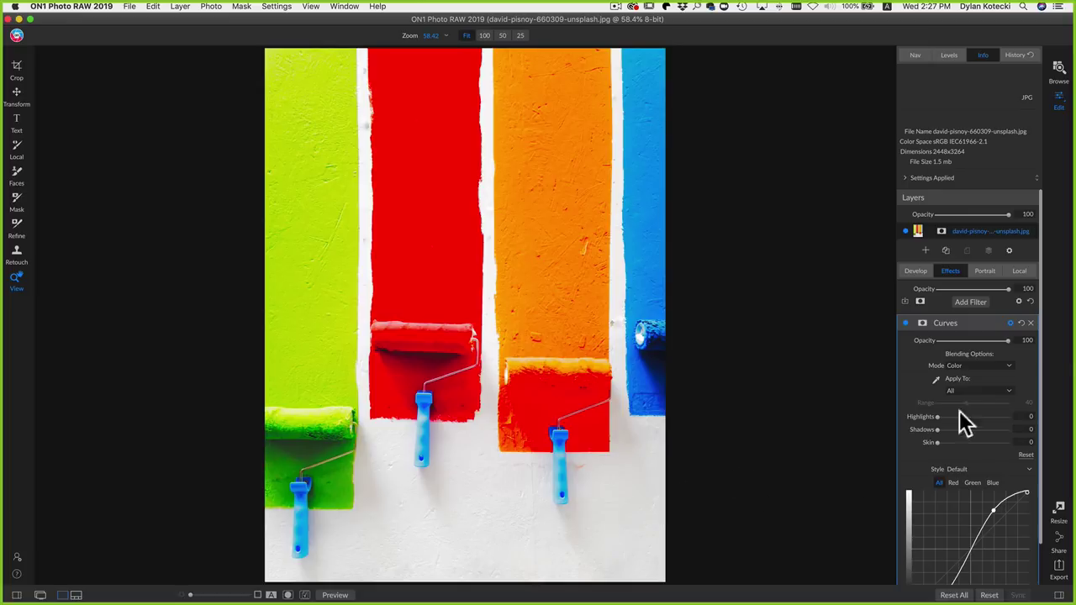
pyautogui.click(1031, 323)
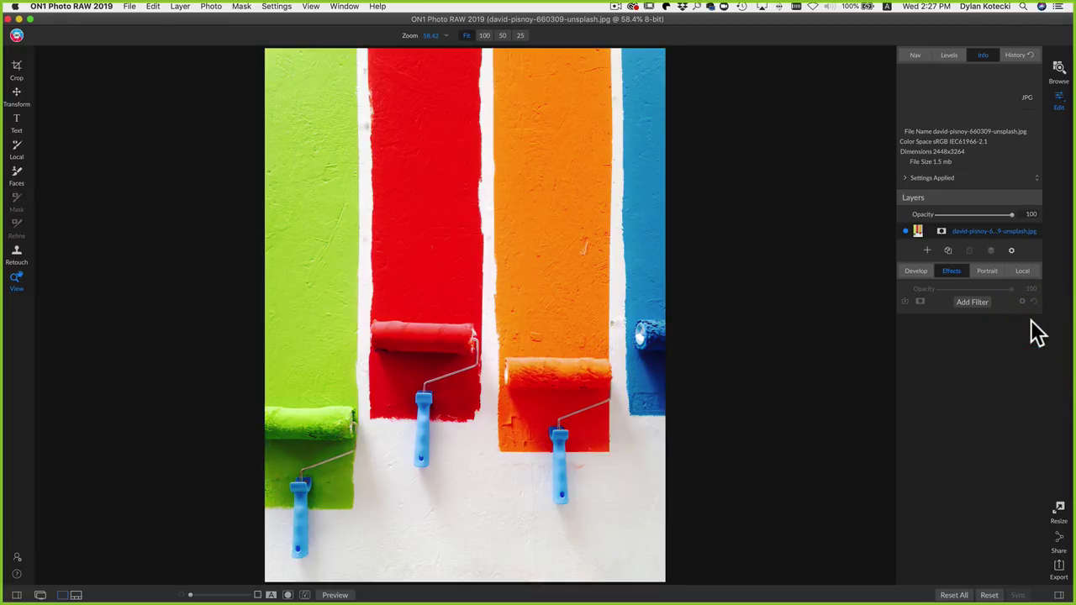
# Add a Textures filter with the Dark Text 3 texture blended in Color mode.
pyautogui.click(971, 304)
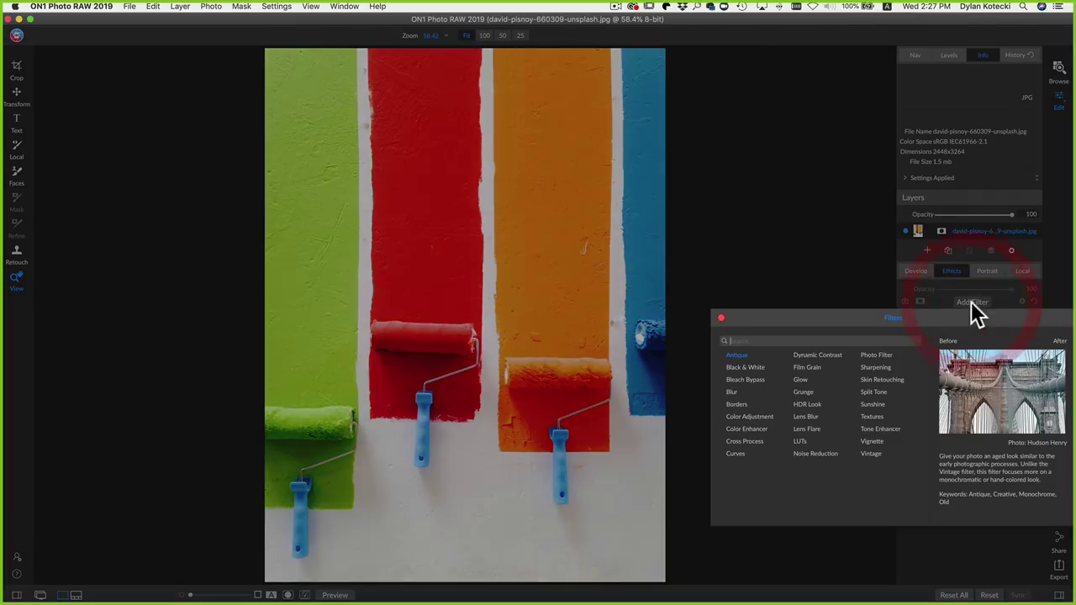
pyautogui.click(878, 416)
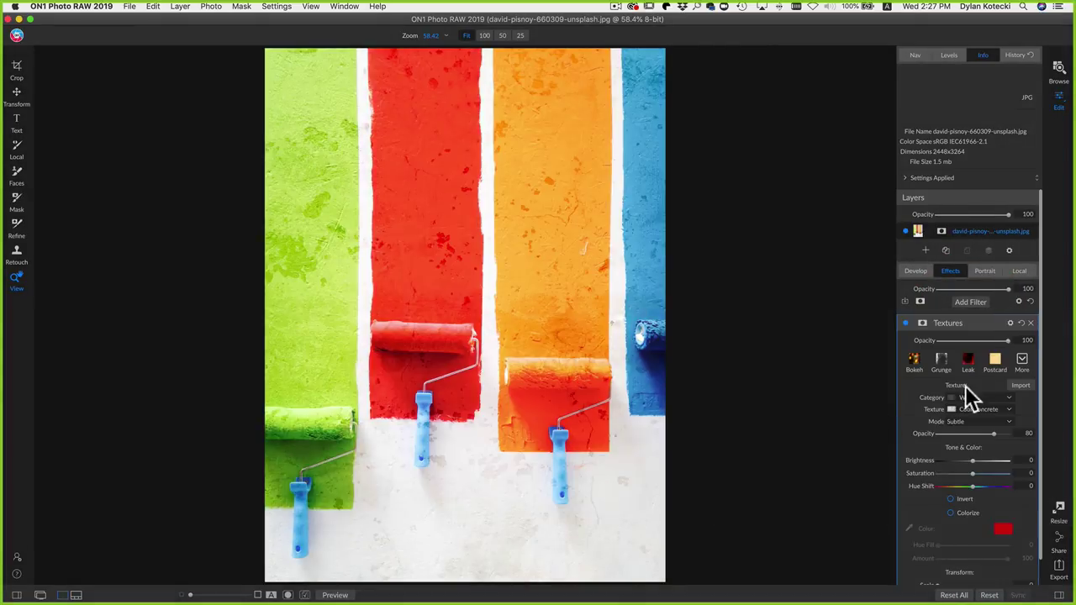
pyautogui.click(1032, 366)
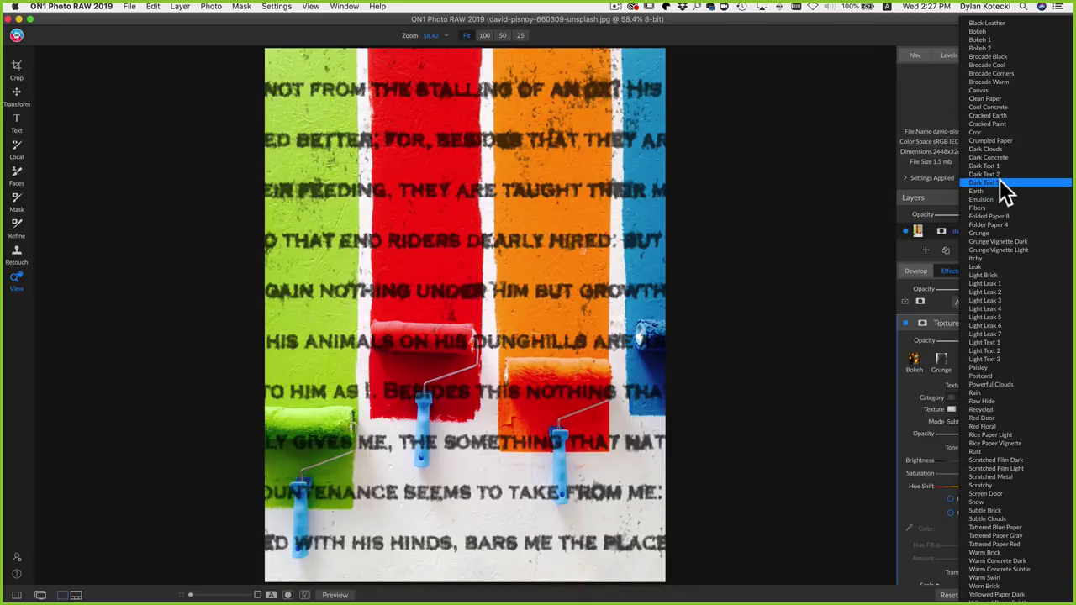
pyautogui.click(999, 180)
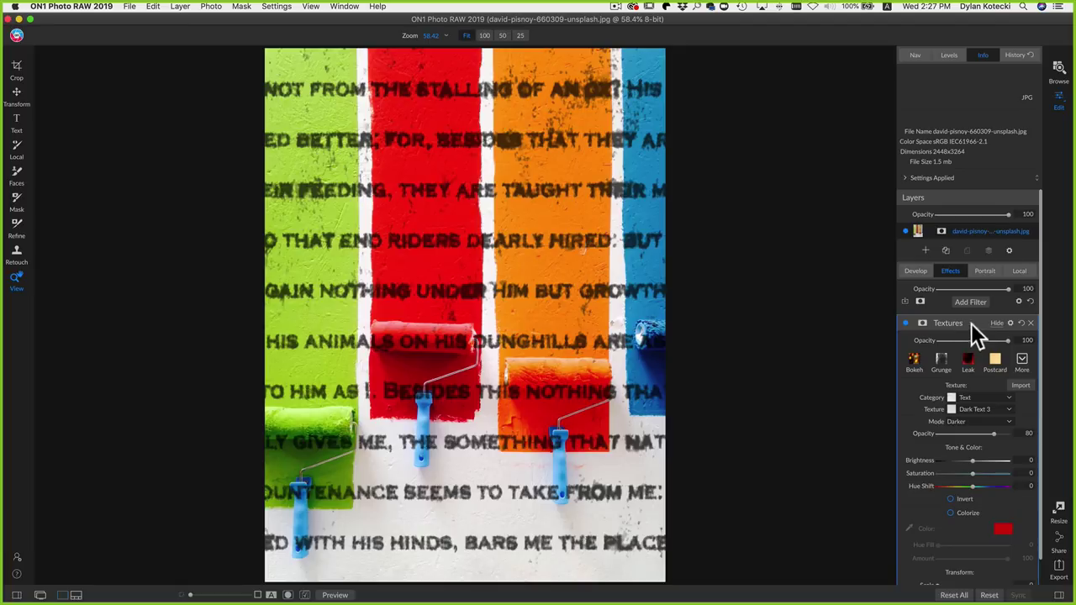
pyautogui.click(1010, 323)
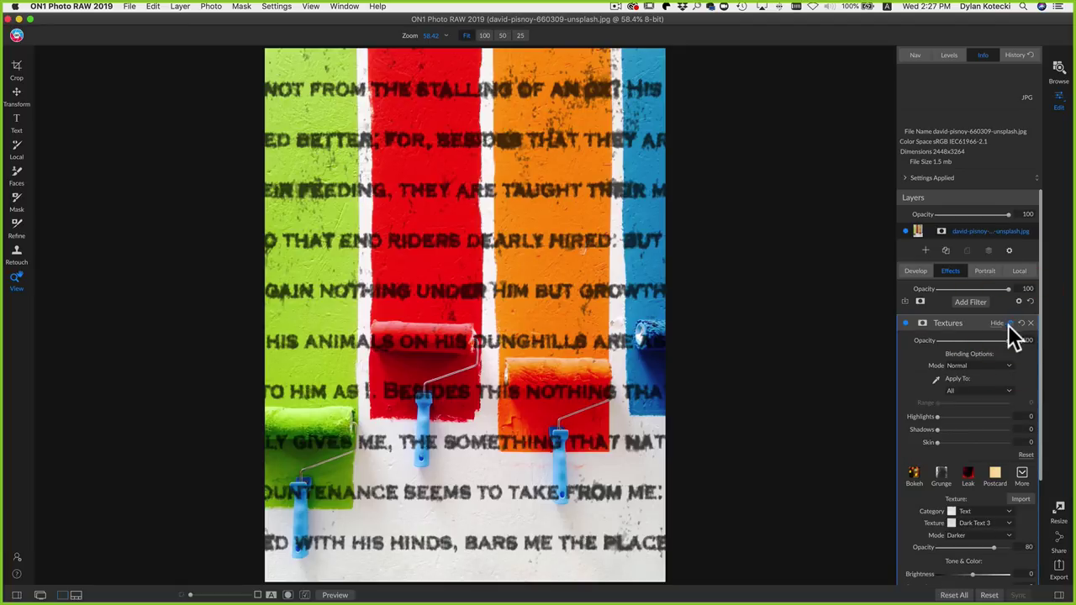
pyautogui.click(981, 365)
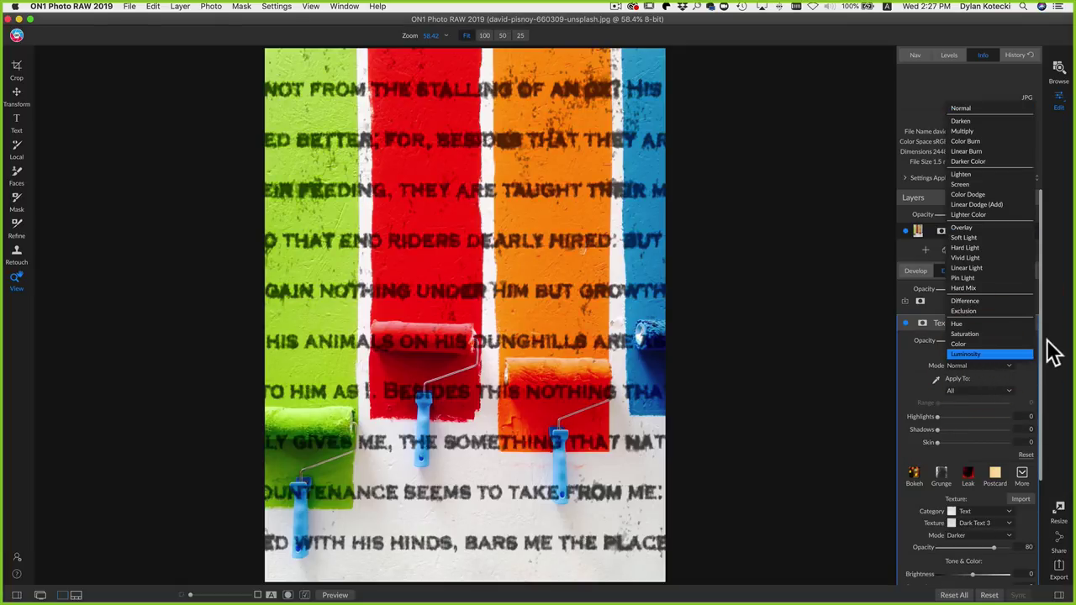
pyautogui.click(1012, 343)
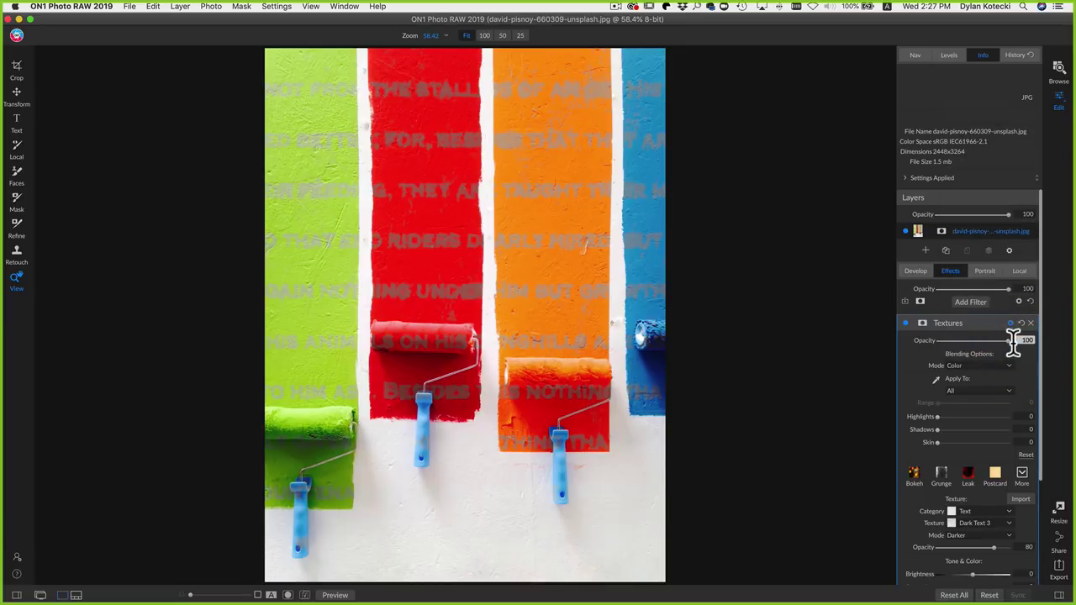
# Compare the Color-blended text texture on and off, then delete it and show the filmstrip.
pyautogui.click(904, 325)
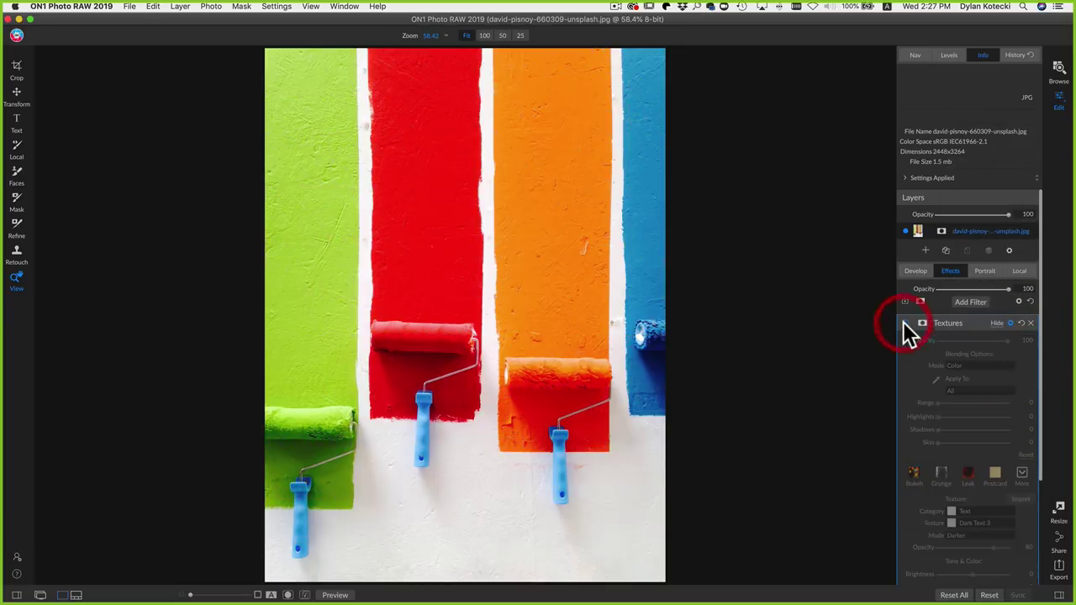
pyautogui.click(904, 324)
pyautogui.click(904, 324)
pyautogui.click(903, 324)
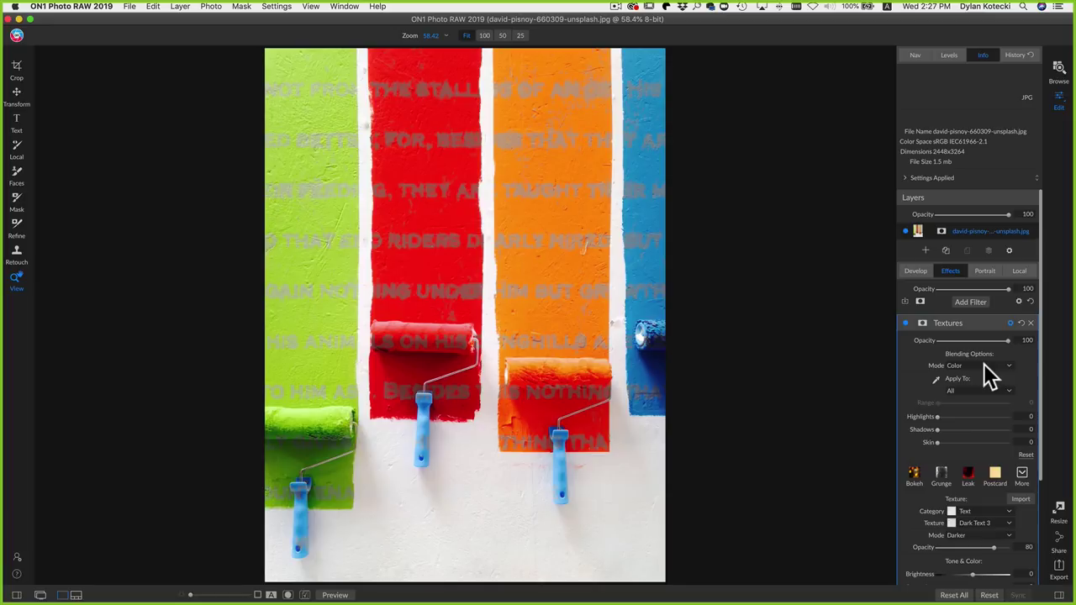
pyautogui.click(902, 321)
pyautogui.click(903, 321)
pyautogui.click(902, 321)
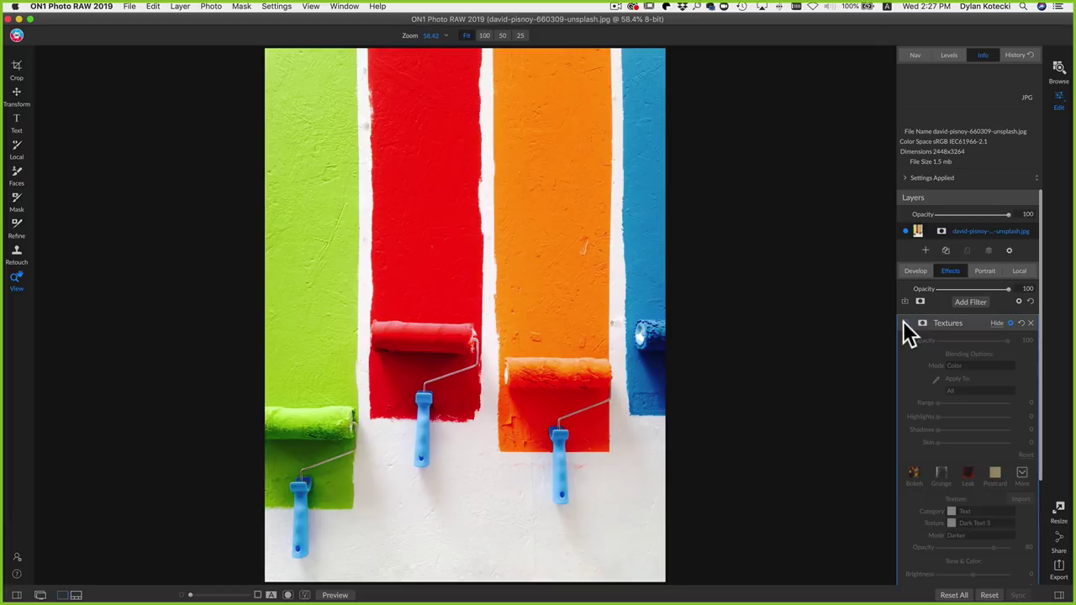
pyautogui.click(903, 321)
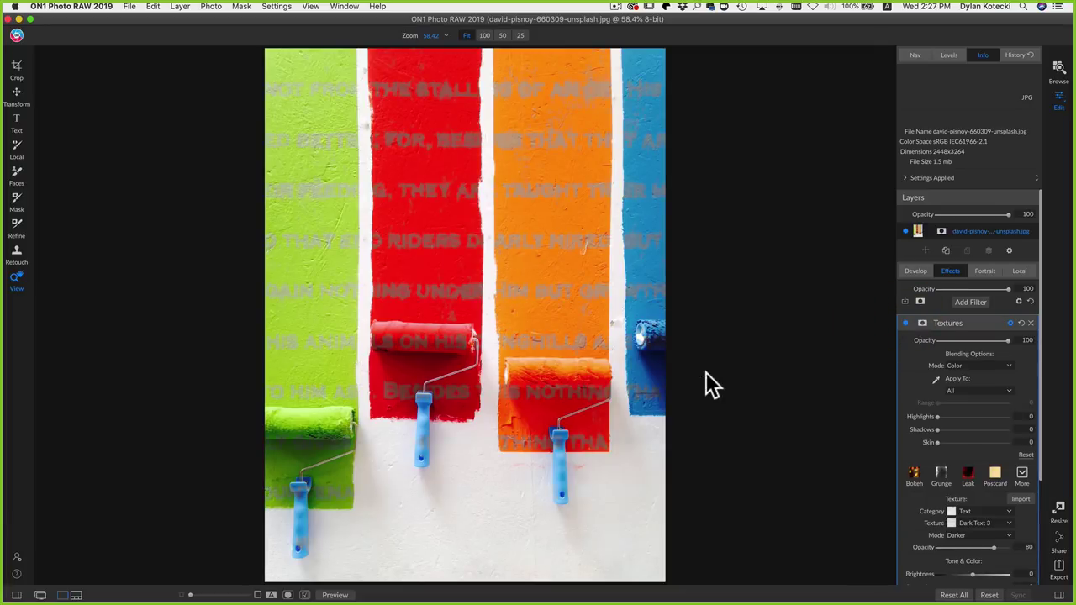
pyautogui.click(1031, 324)
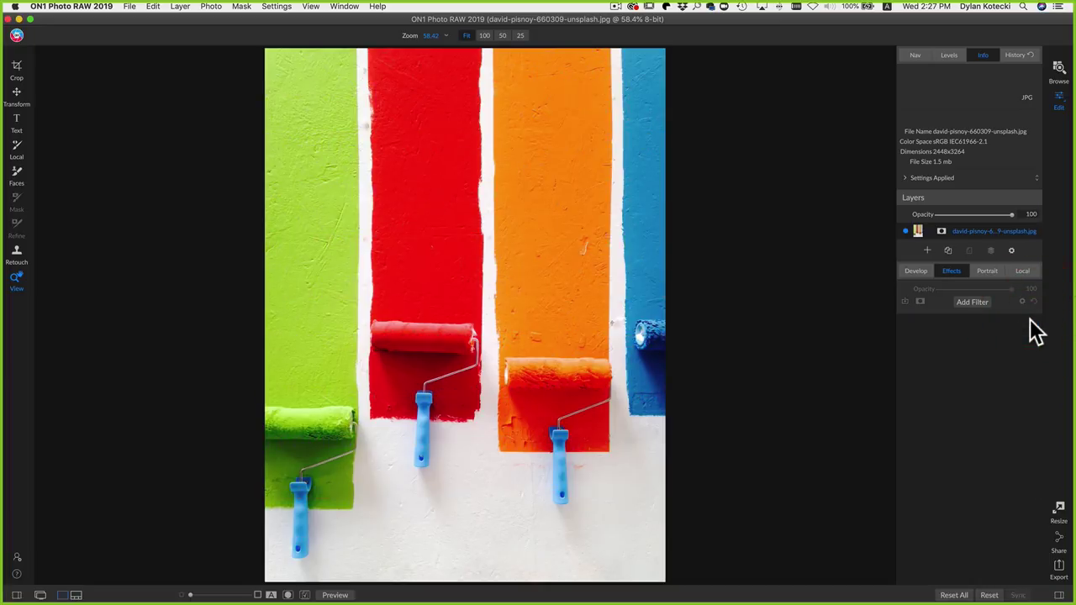
pyautogui.press('super+shift+f')
# Open the city night photo with the filmstrip hidden and add a Curves filter.
pyautogui.click(654, 542)
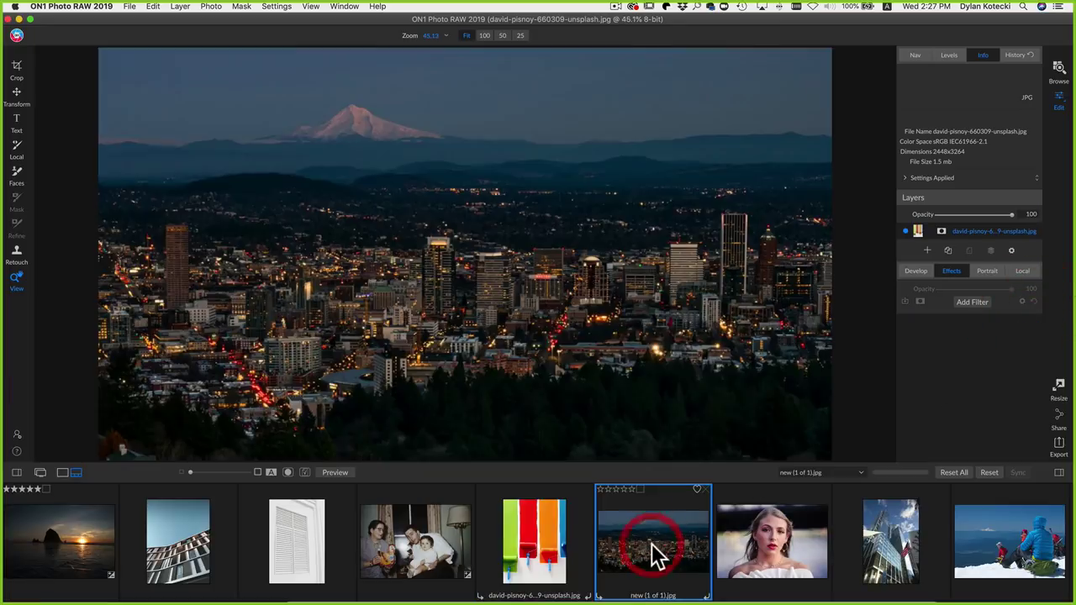
pyautogui.press('super+shift+f')
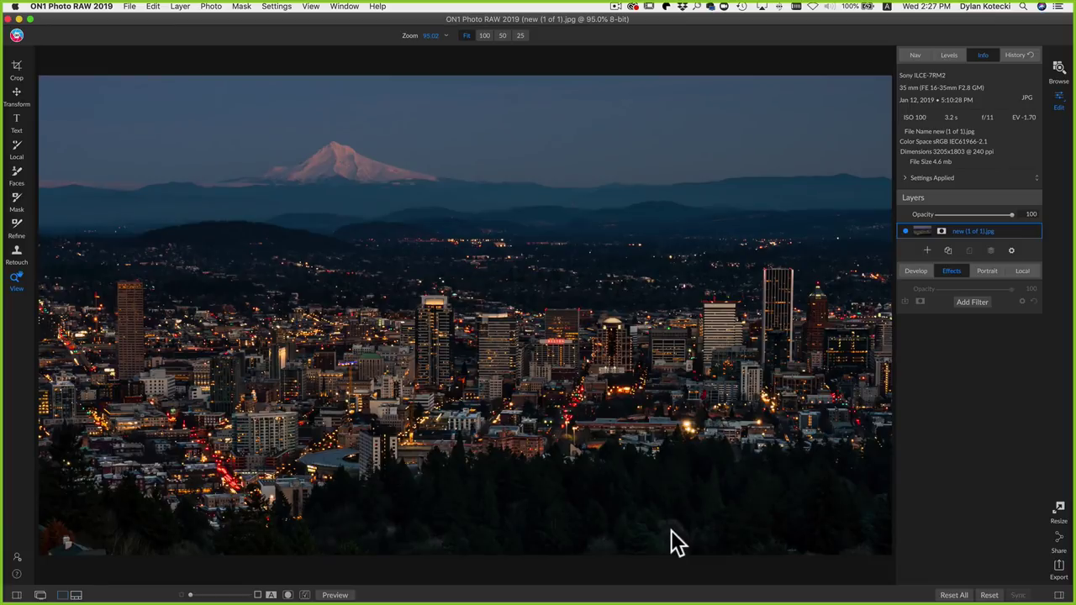
pyautogui.click(974, 301)
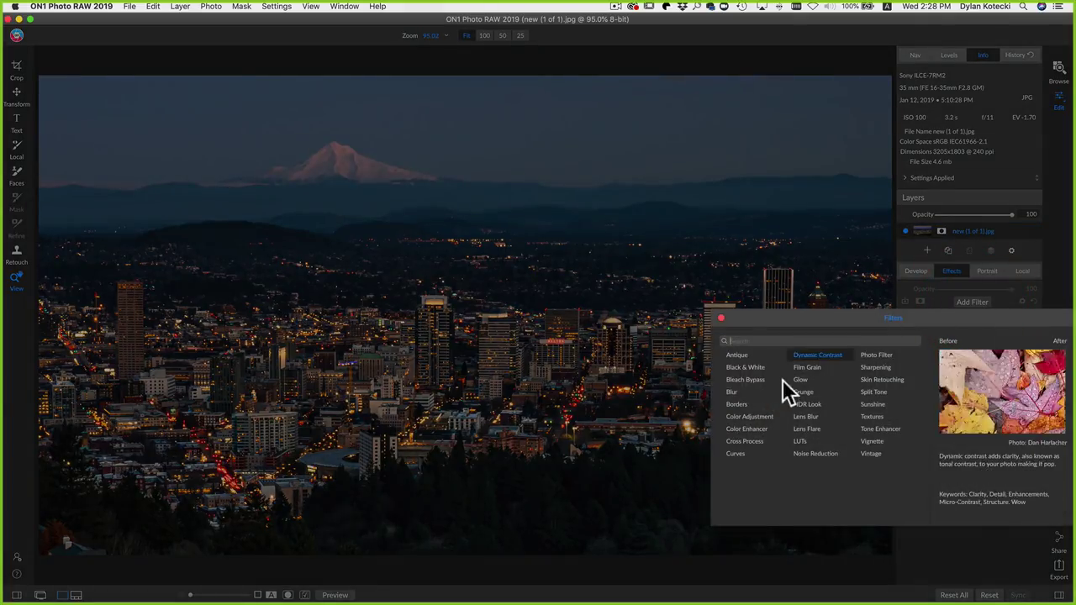
pyautogui.click(740, 454)
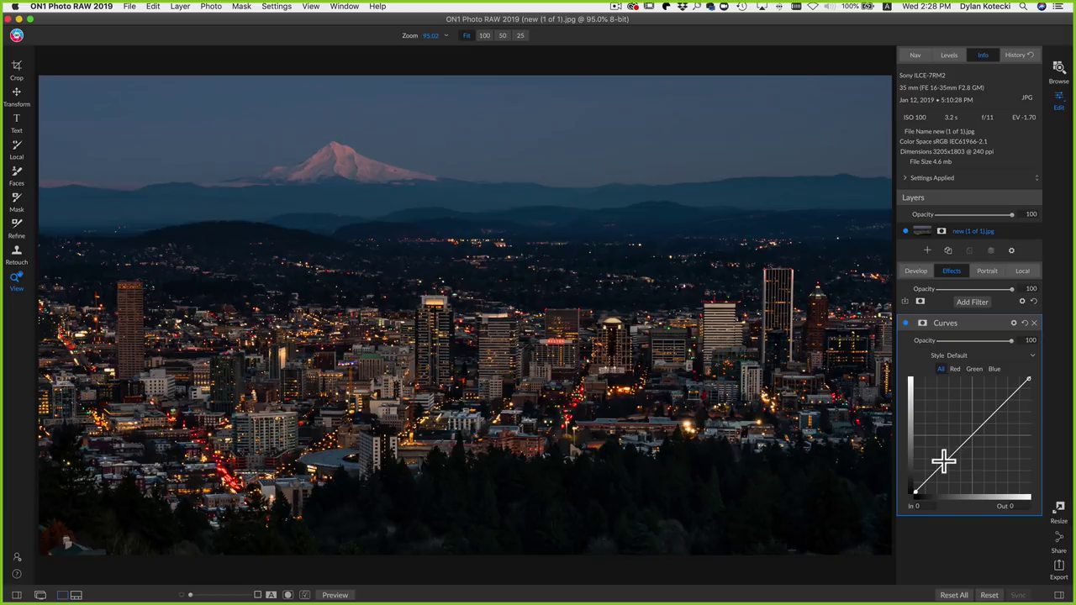
# Shape an S-curve by lowering the shadows and lifting the highlights, then compare with the original.
pyautogui.moveTo(943, 461); pyautogui.dragTo(947, 469)
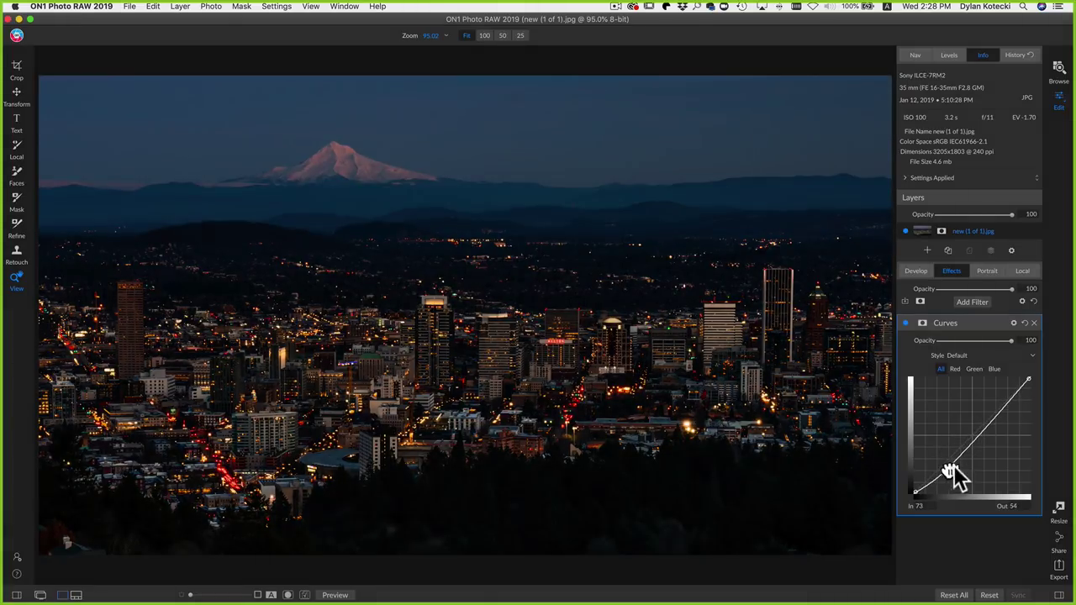
pyautogui.moveTo(1004, 408); pyautogui.dragTo(997, 395)
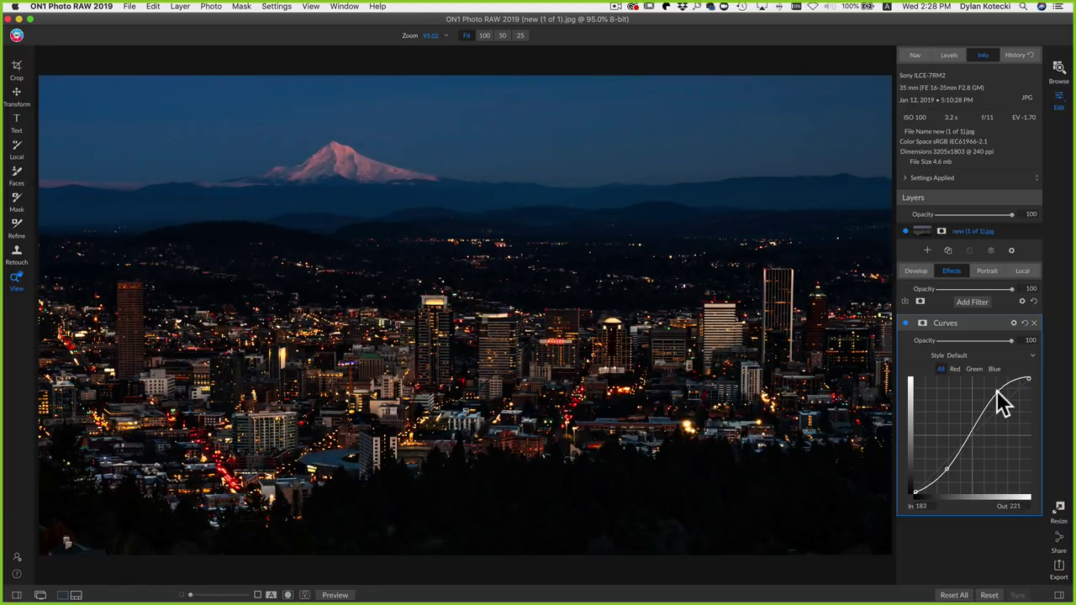
pyautogui.click(904, 323)
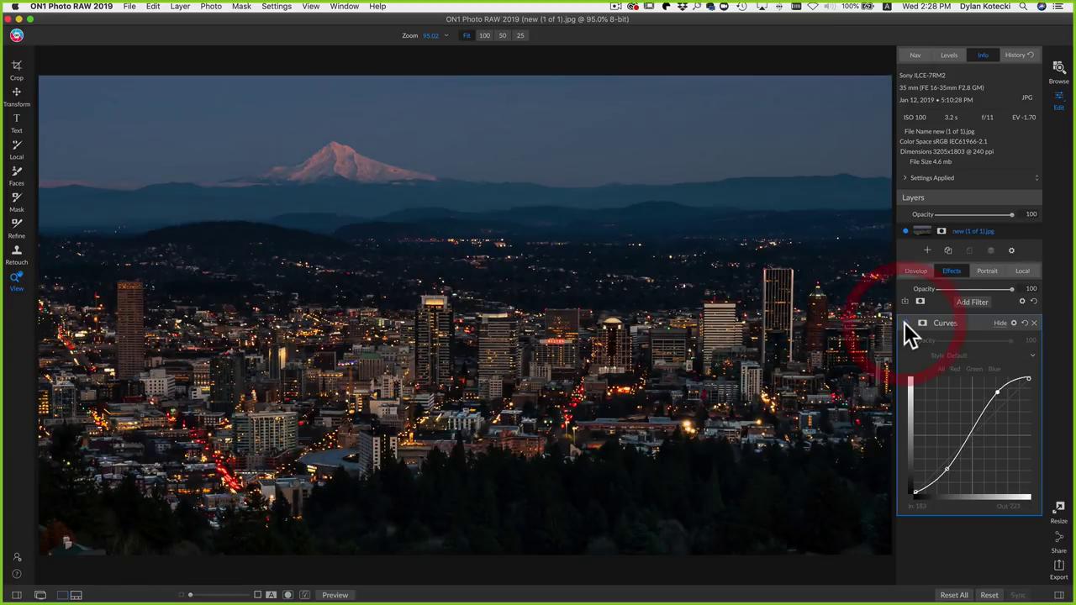
pyautogui.click(905, 322)
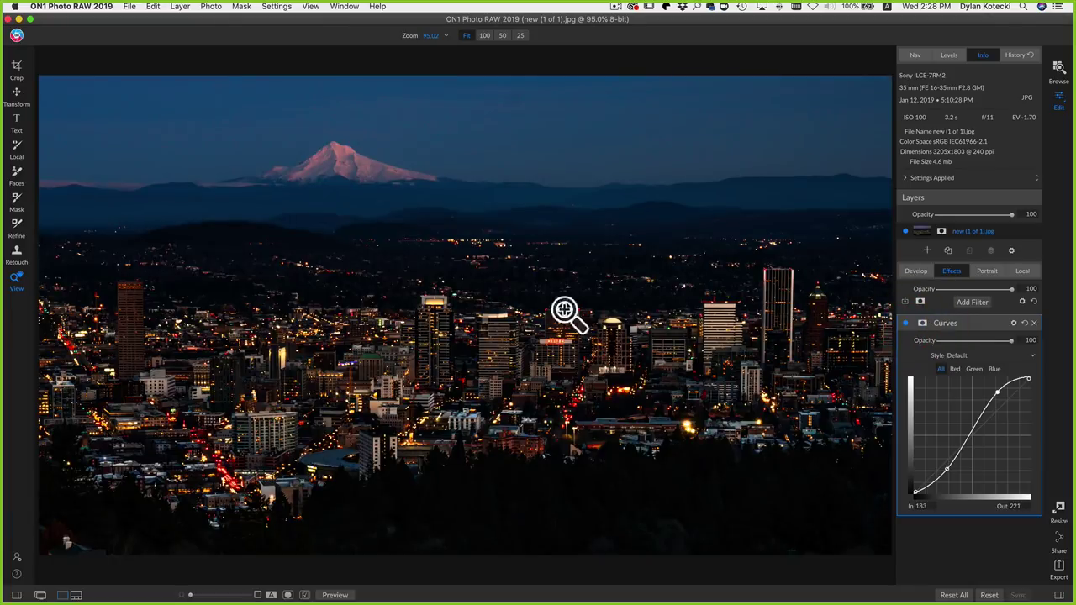
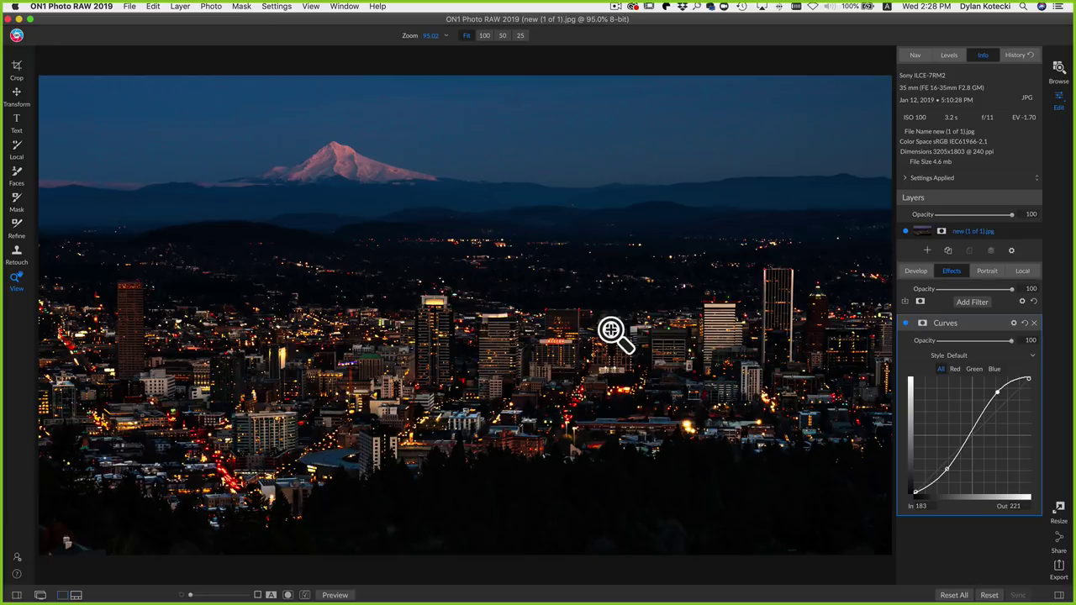
# Switch the cityscape's Curves filter to Color blend mode.
pyautogui.click(1014, 322)
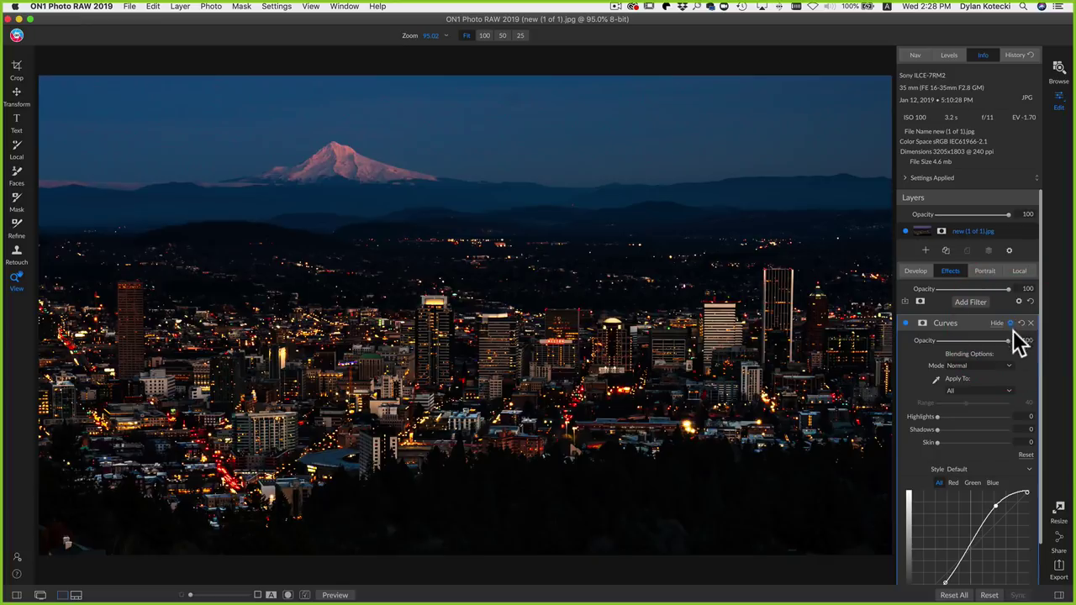
pyautogui.click(982, 366)
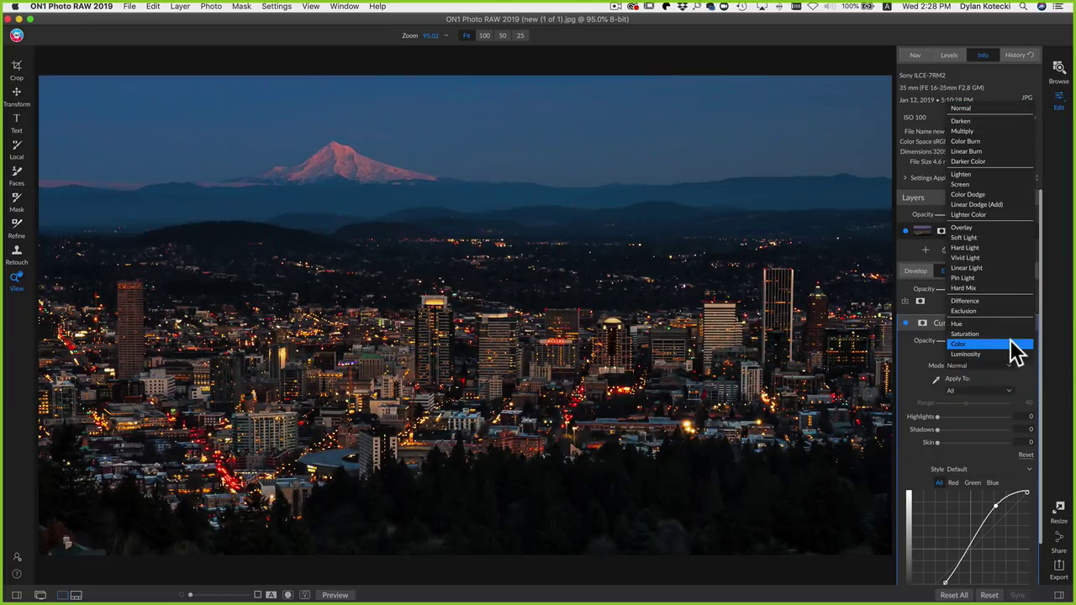
pyautogui.click(1013, 346)
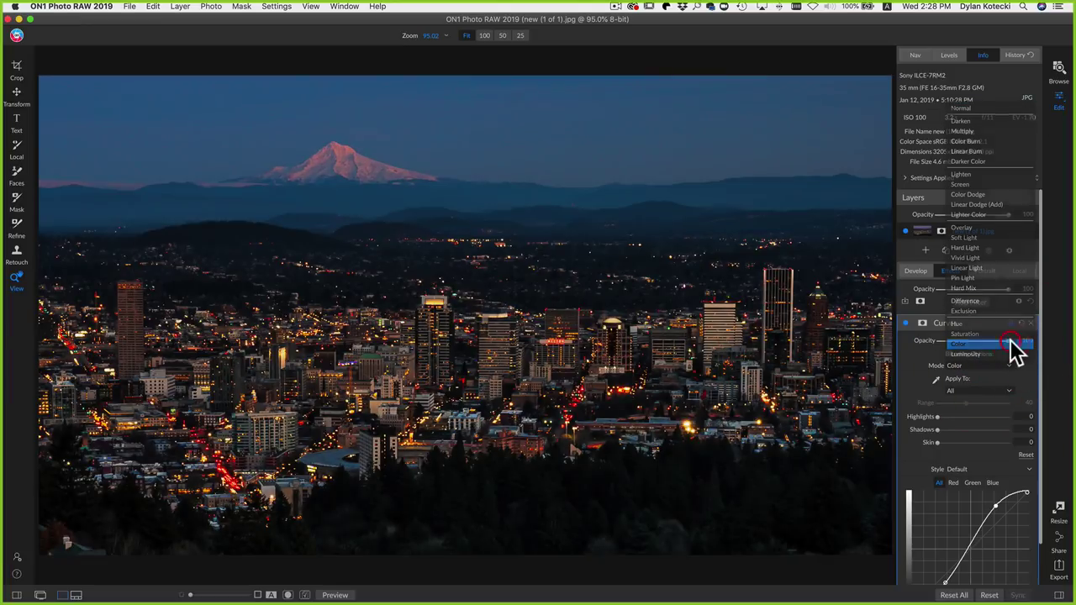
# Compare the Color-blended curve on and off at 100% and fitted, then delete the Curves filter.
pyautogui.click(905, 323)
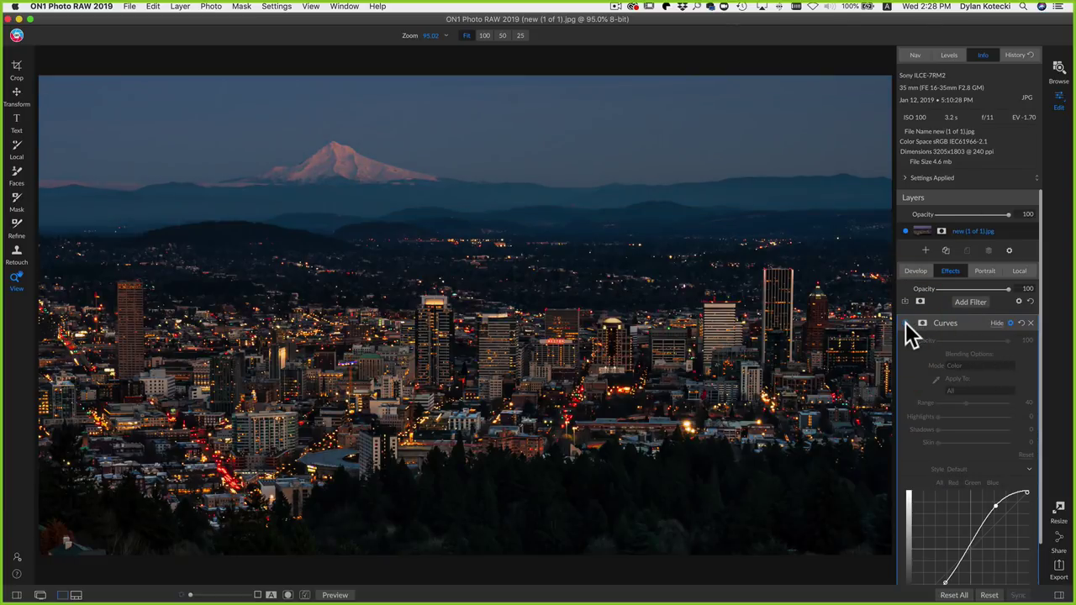
pyautogui.click(905, 322)
pyautogui.click(905, 322)
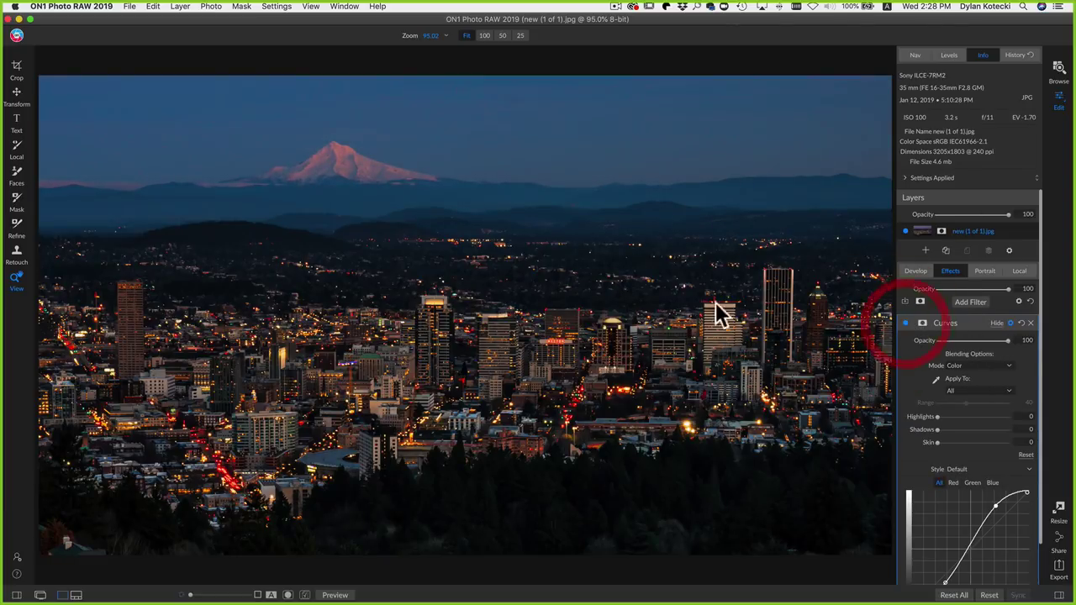
pyautogui.click(278, 133)
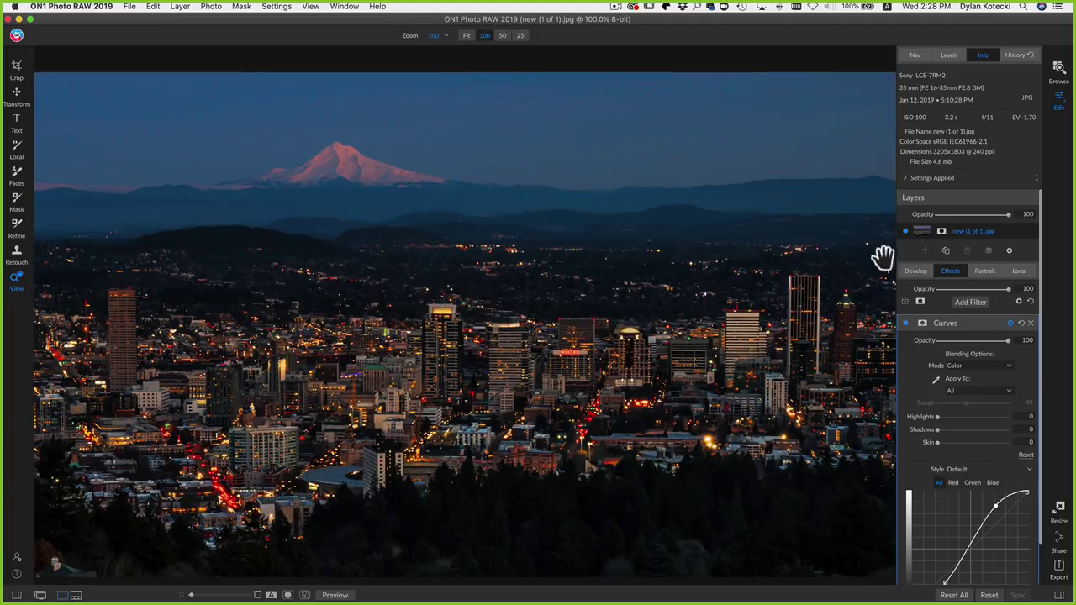
pyautogui.click(905, 322)
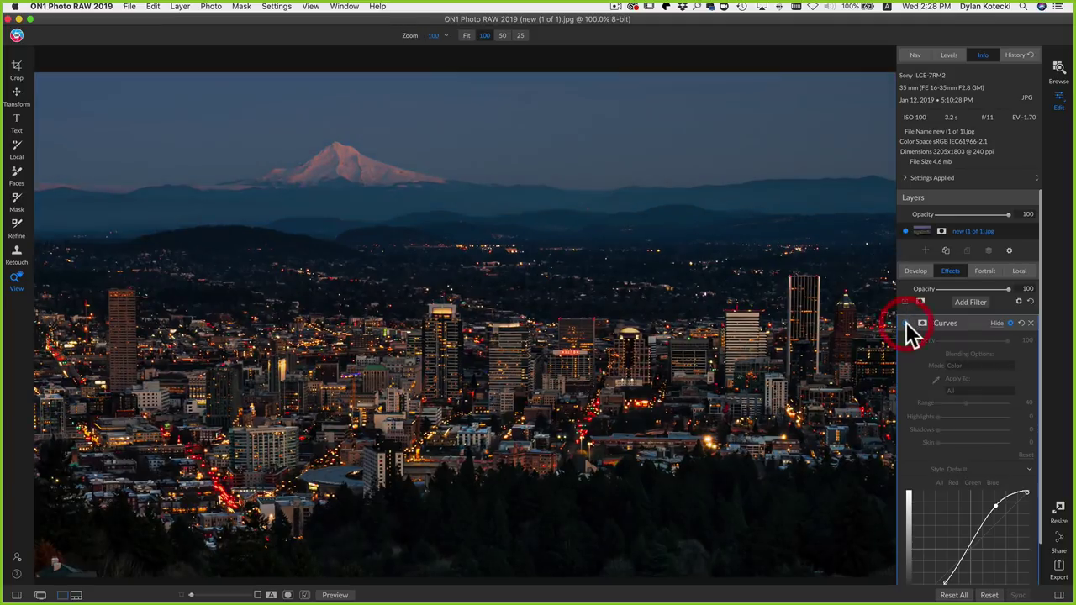
pyautogui.click(905, 322)
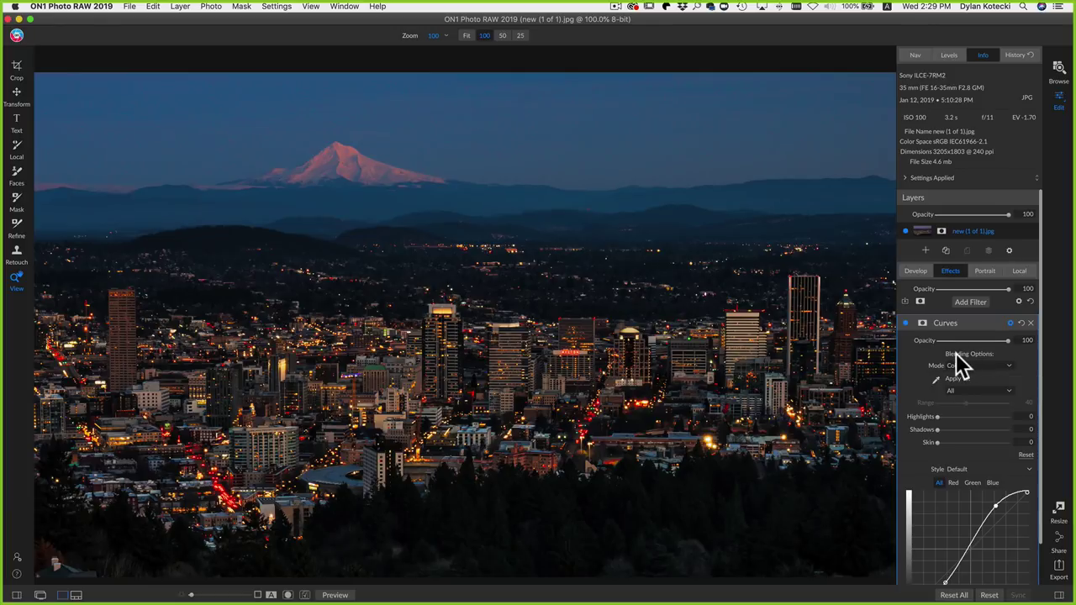
pyautogui.click(490, 361)
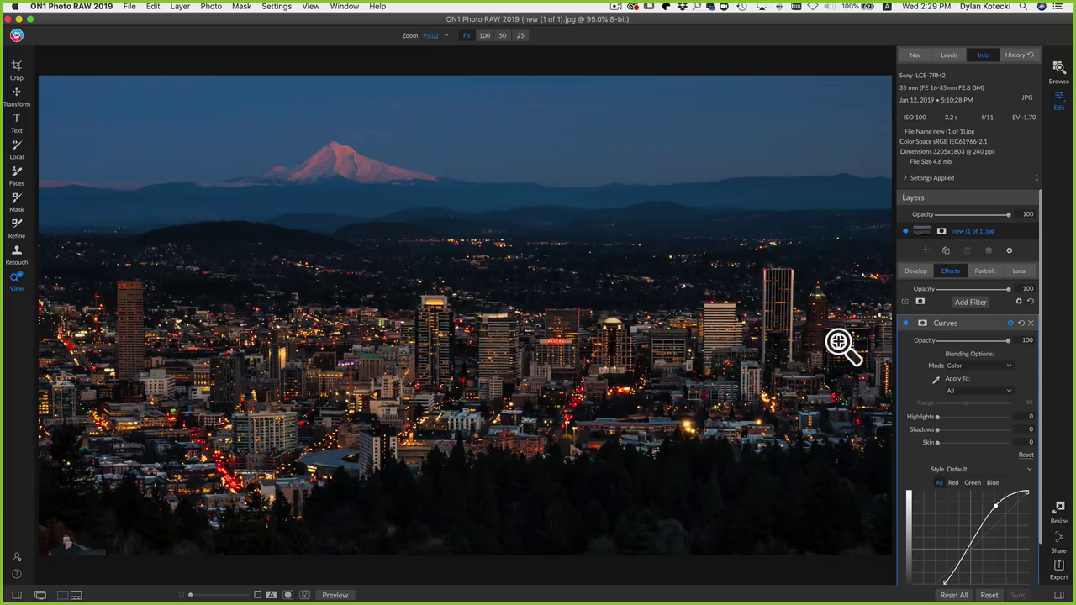
pyautogui.click(905, 322)
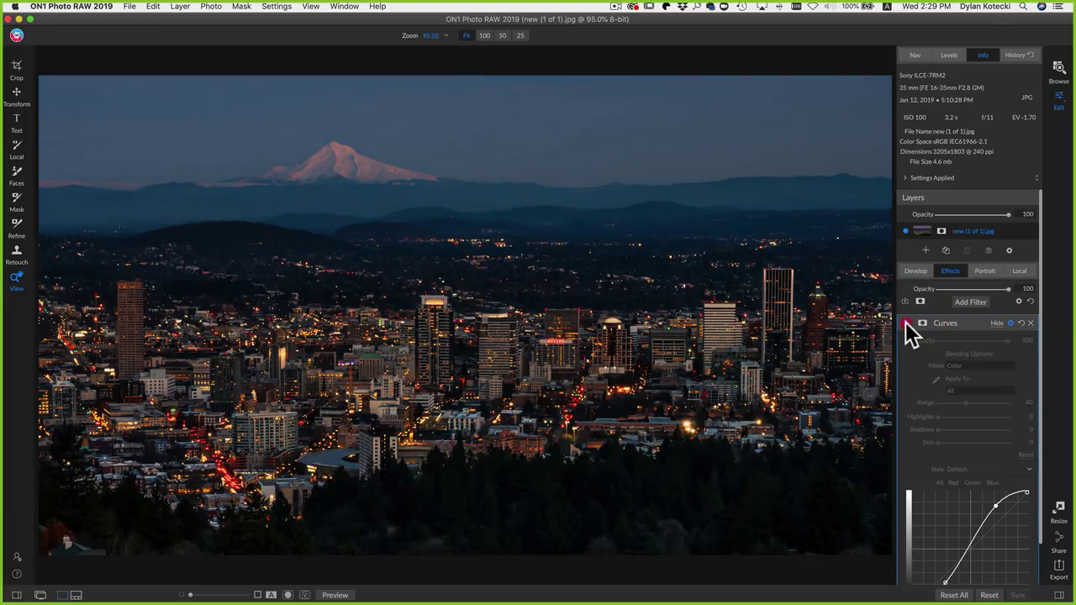
pyautogui.click(905, 321)
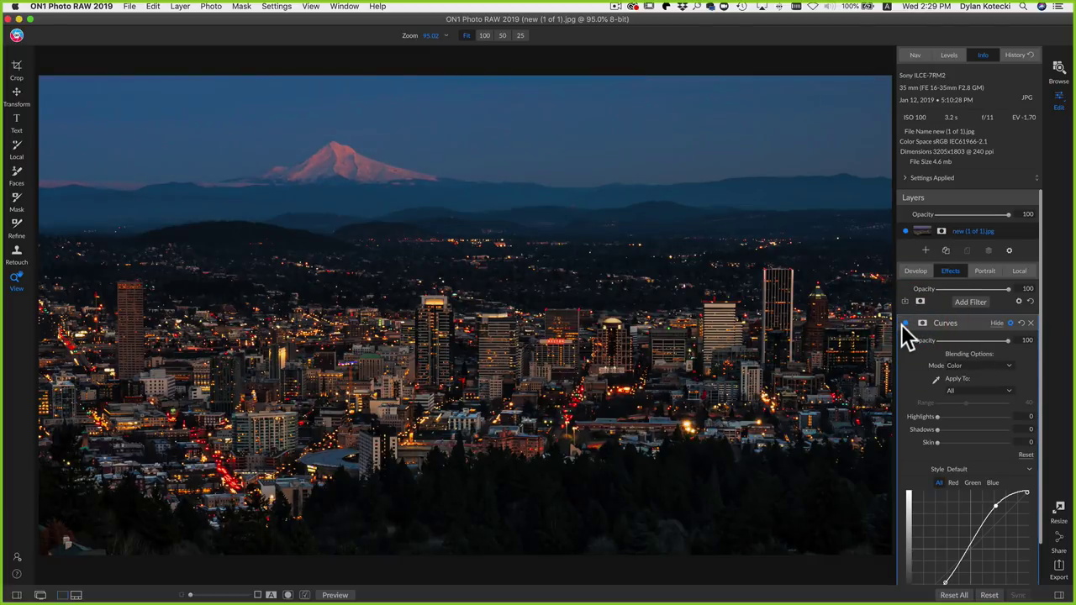
pyautogui.click(1031, 323)
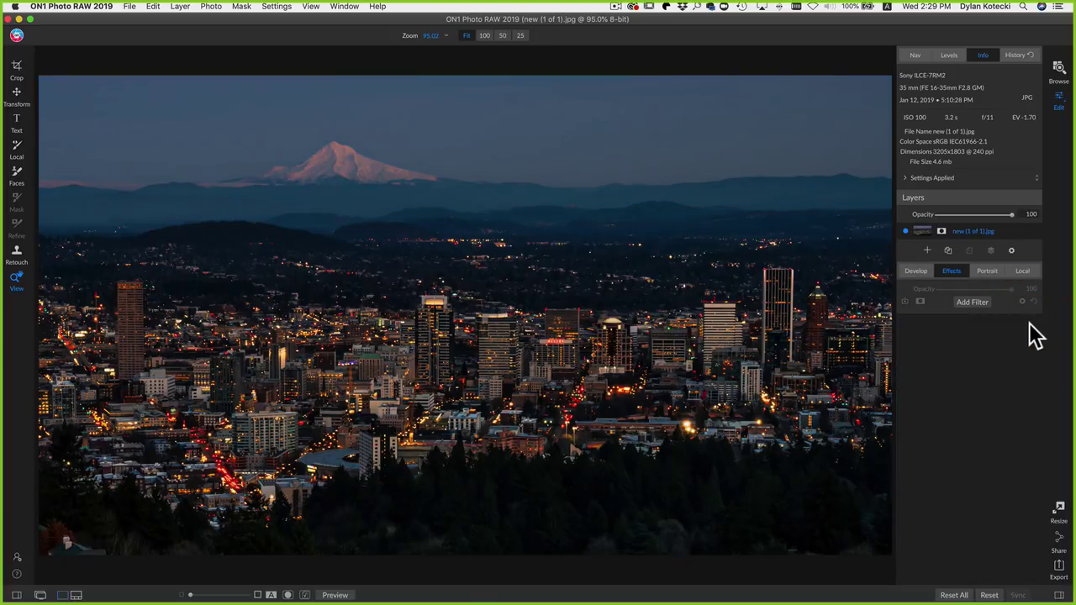
# Open the portrait Bri (8 of 17).jpg from the filmstrip, then hide the filmstrip.
pyautogui.press('super+shift+f')
pyautogui.click(642, 550)
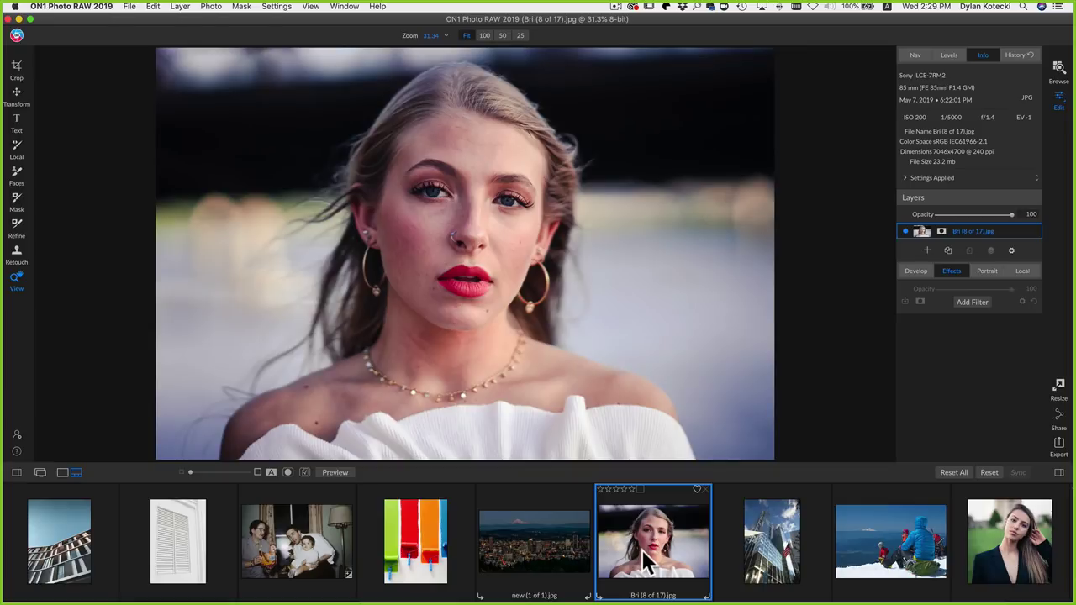
pyautogui.press('super+shift+f')
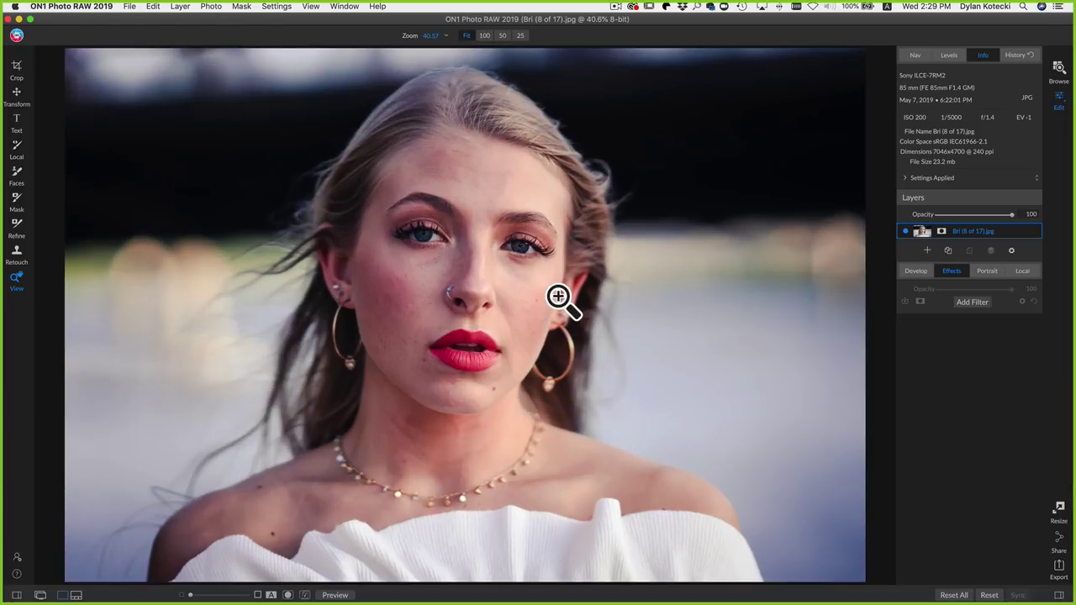
# Add Curves to the portrait with shadows lowered and highlights raised, then compare before/after.
pyautogui.click(973, 302)
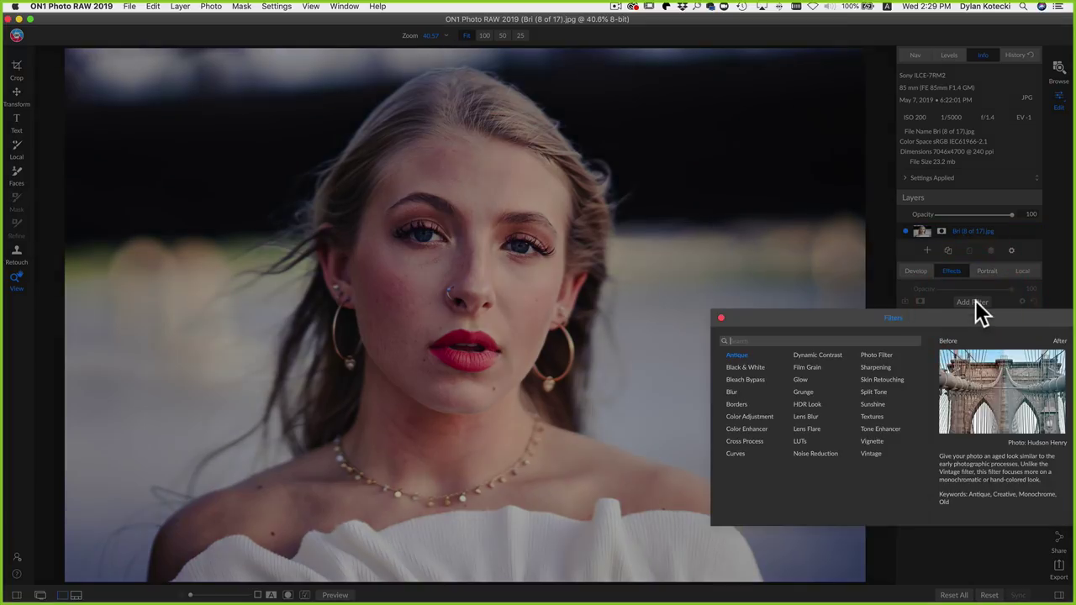
pyautogui.click(742, 451)
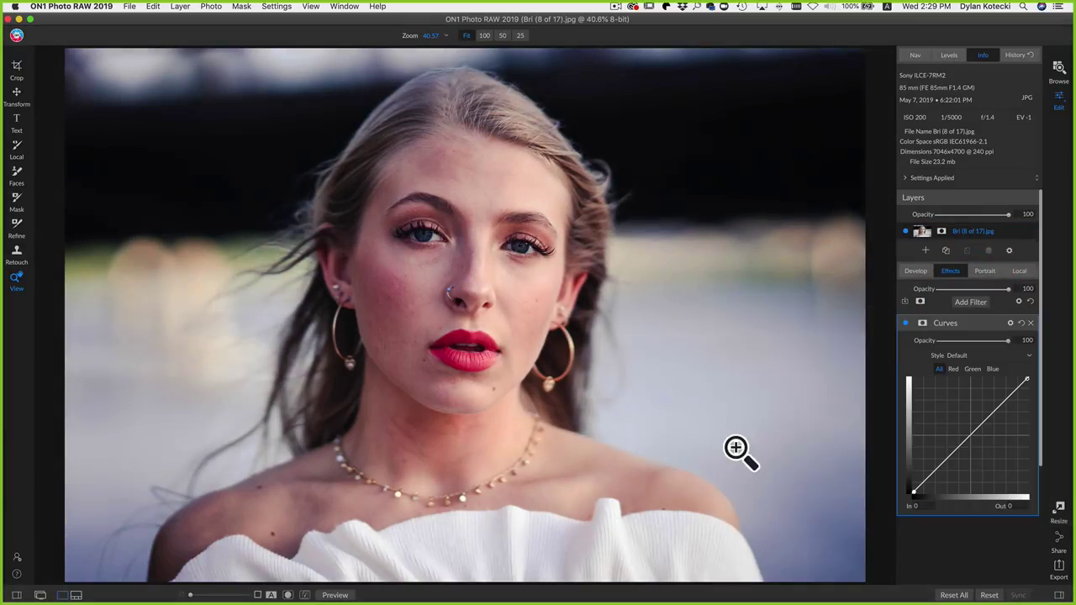
pyautogui.moveTo(948, 456); pyautogui.dragTo(950, 469)
pyautogui.moveTo(1000, 411); pyautogui.dragTo(999, 401)
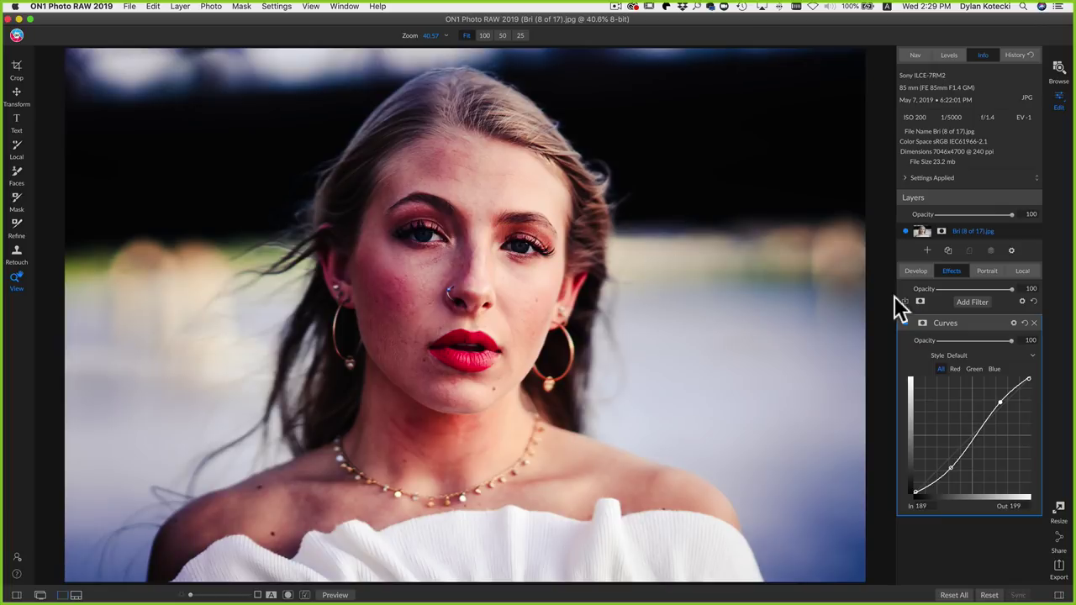
pyautogui.click(903, 323)
pyautogui.click(903, 322)
# Set the portrait's Curves blend mode to Color.
pyautogui.click(1013, 322)
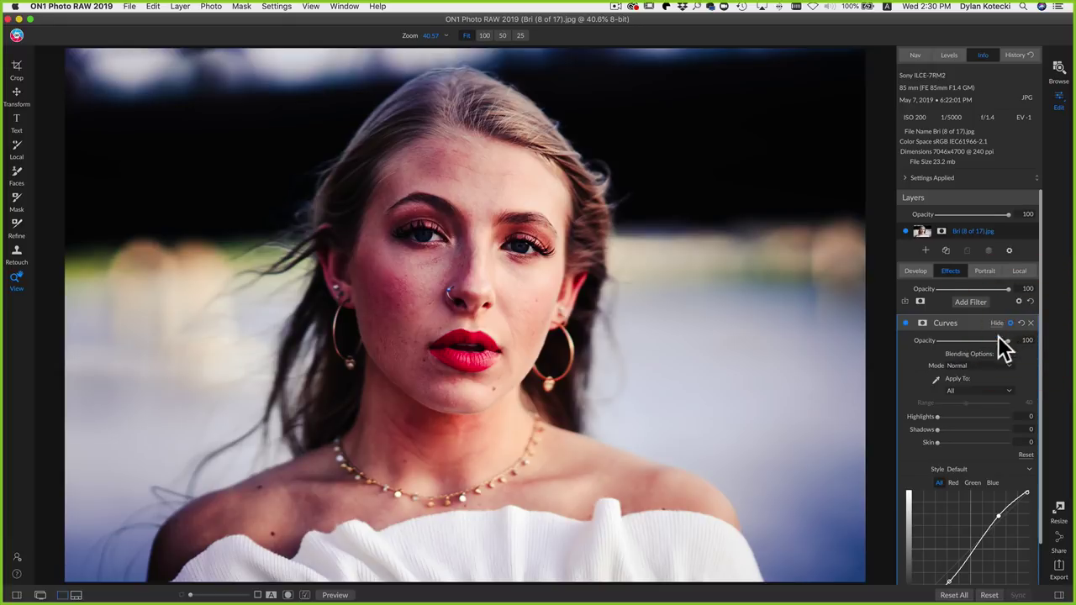
pyautogui.click(967, 366)
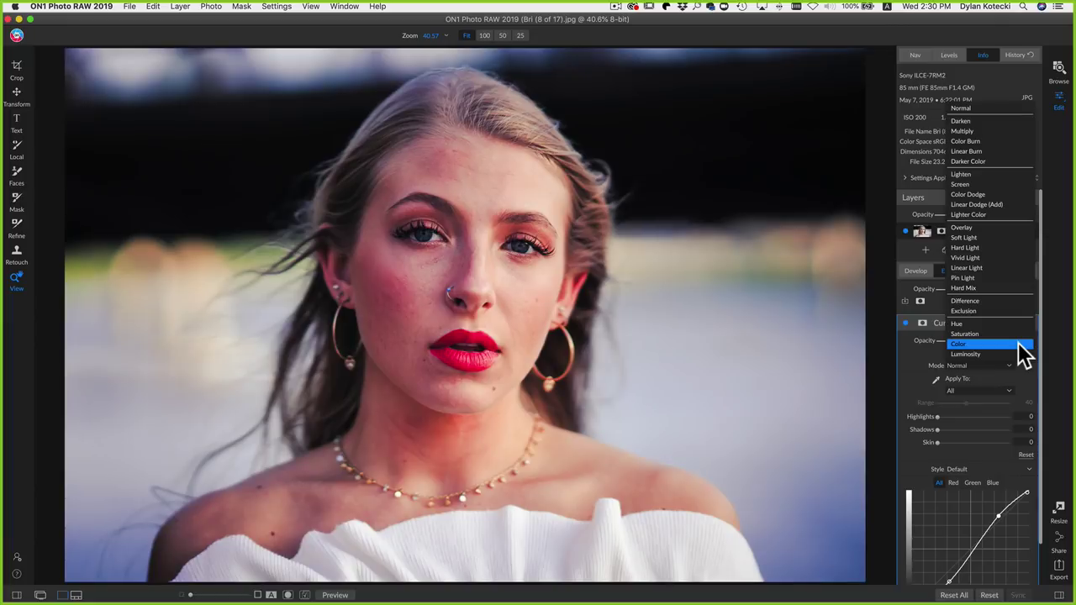
pyautogui.click(1021, 346)
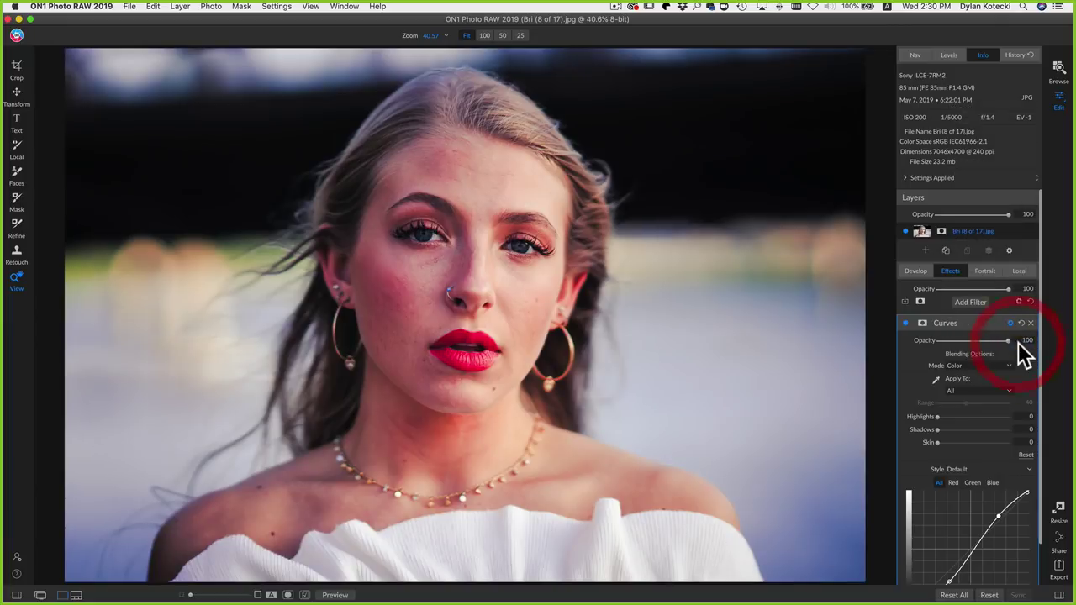
# Compare the portrait with the Color-blended curve on and off, then show the filmstrip.
pyautogui.click(906, 322)
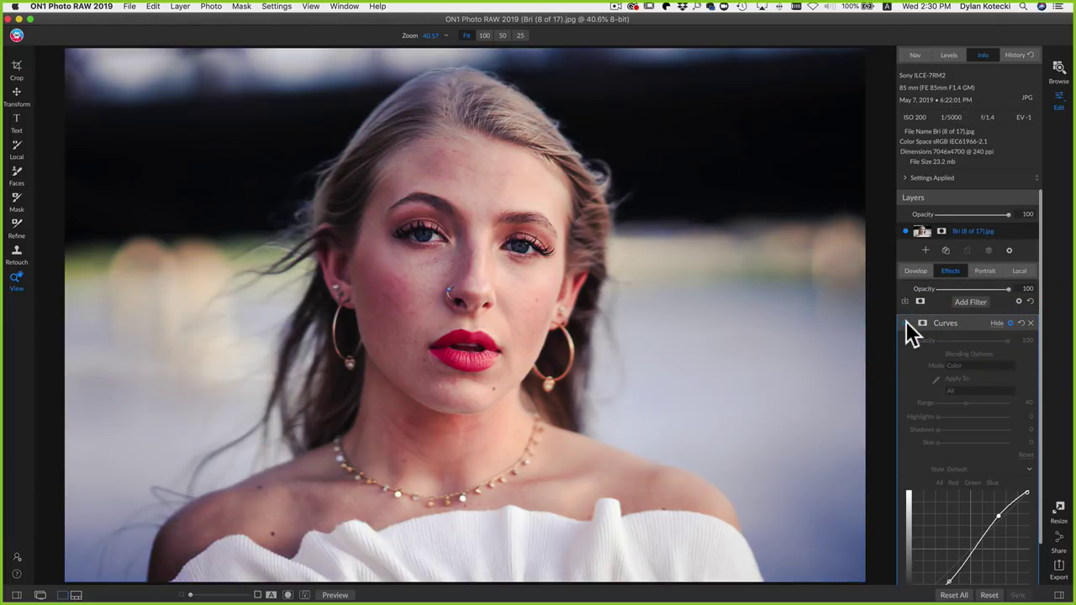
pyautogui.click(906, 322)
pyautogui.click(906, 322)
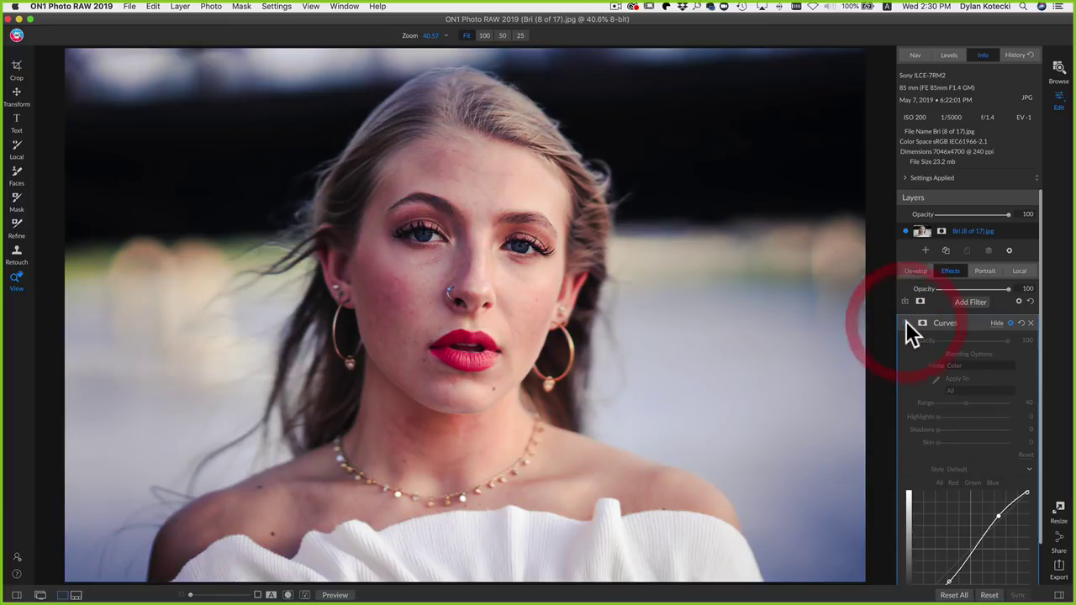
pyautogui.click(905, 323)
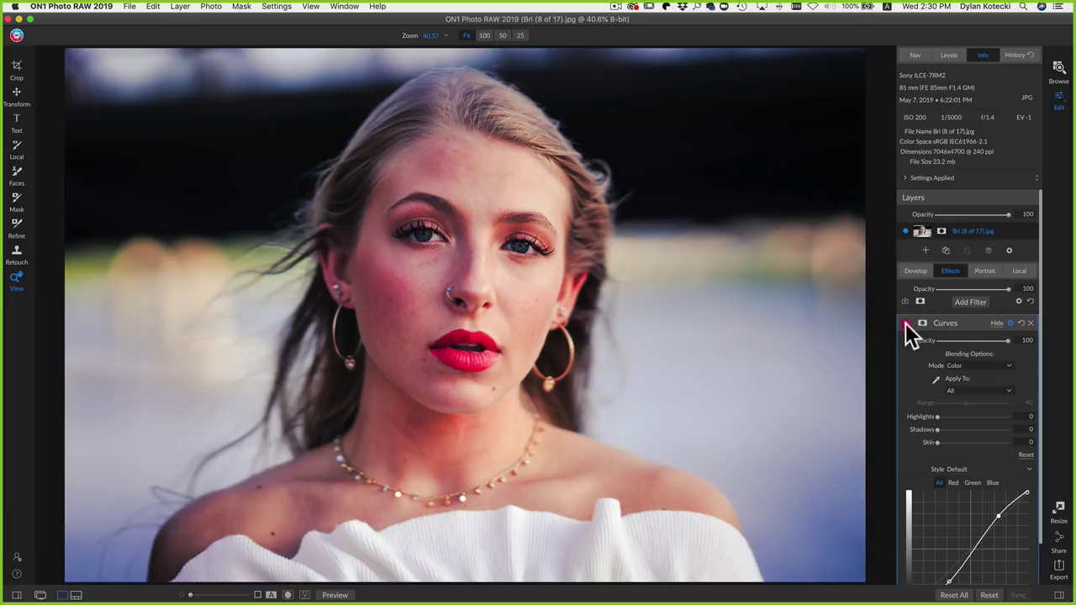
pyautogui.click(905, 323)
pyautogui.click(905, 323)
pyautogui.press('super+shift+f')
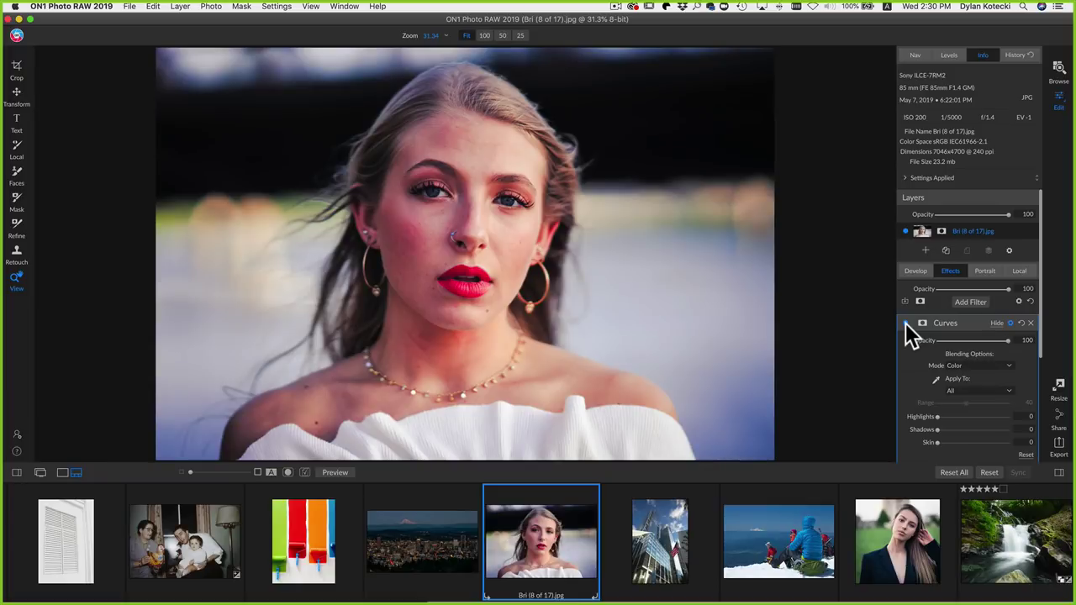
# Open the building photo IMG_0575.CR2 enlarged and add a Curves filter.
pyautogui.click(658, 537)
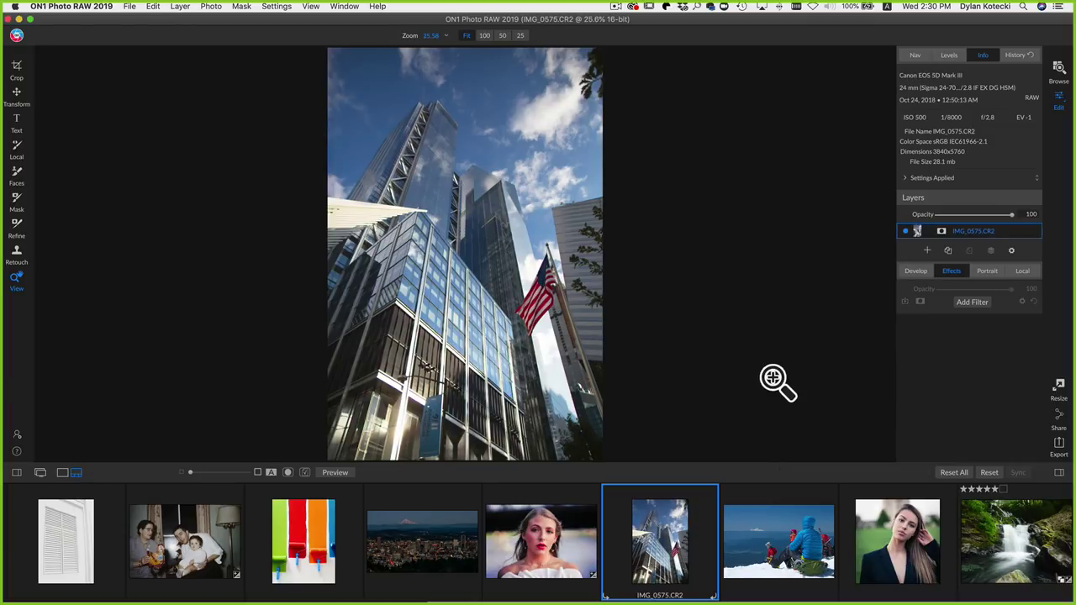
pyautogui.press('super+shift+f')
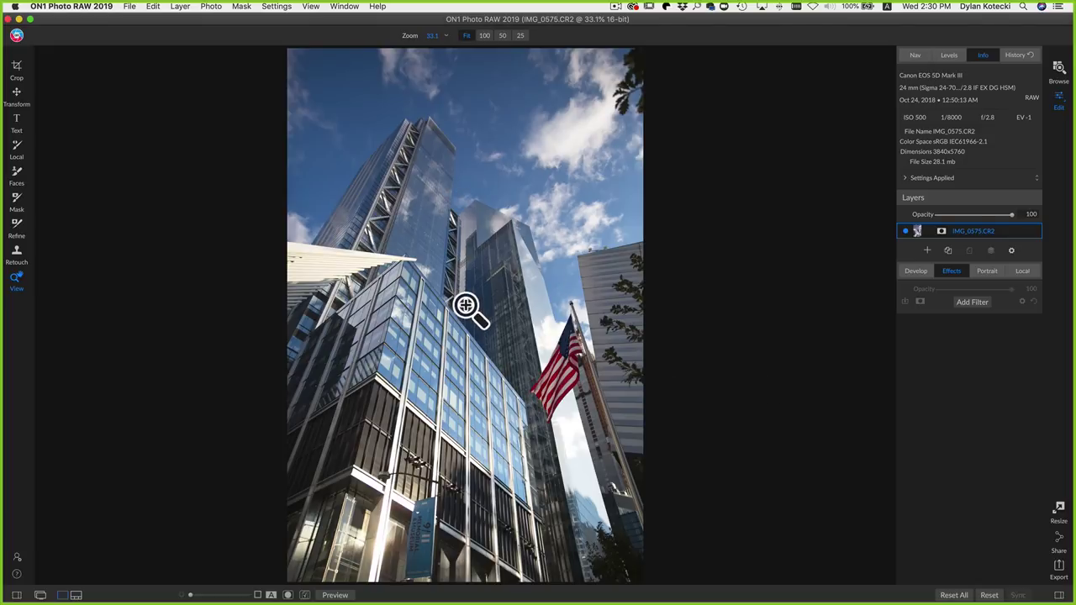
pyautogui.click(971, 302)
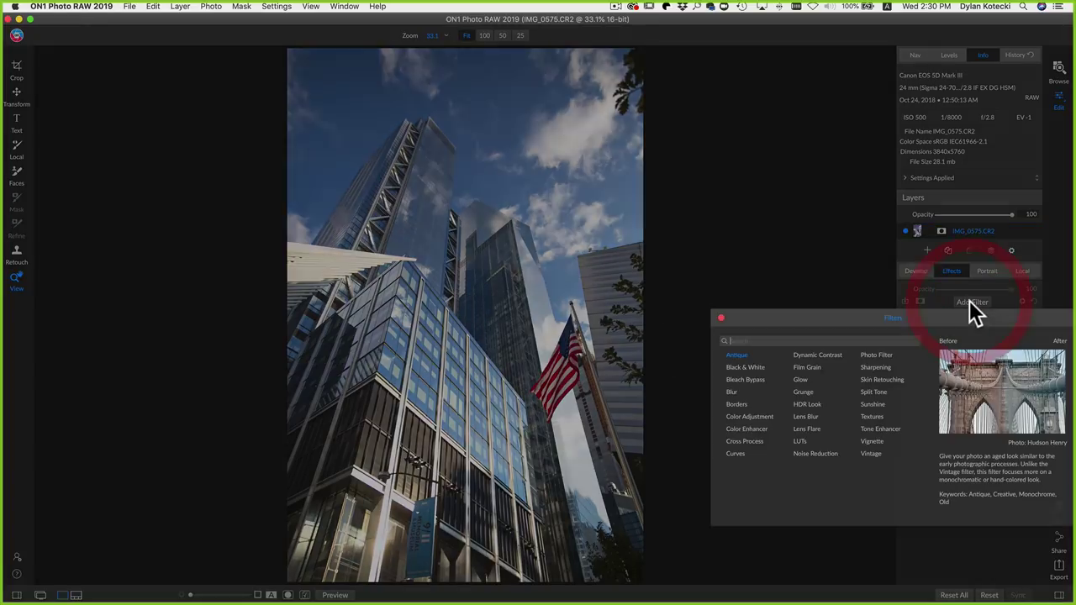
pyautogui.click(734, 456)
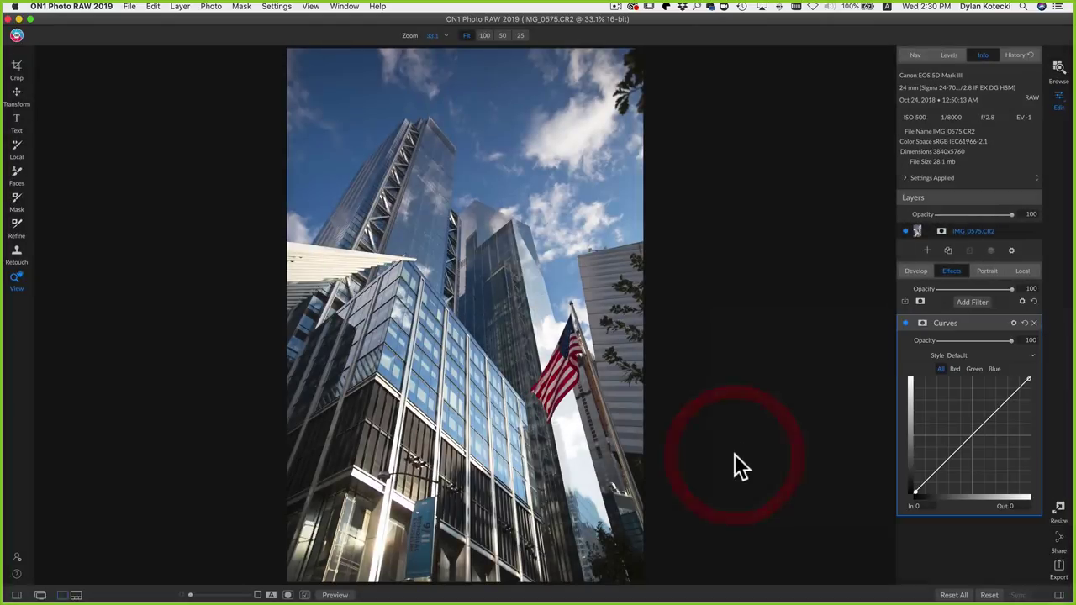
# Shape a steep S-curve with deeper shadows and brighter highlights, viewing at 100%.
pyautogui.moveTo(949, 458); pyautogui.dragTo(953, 470)
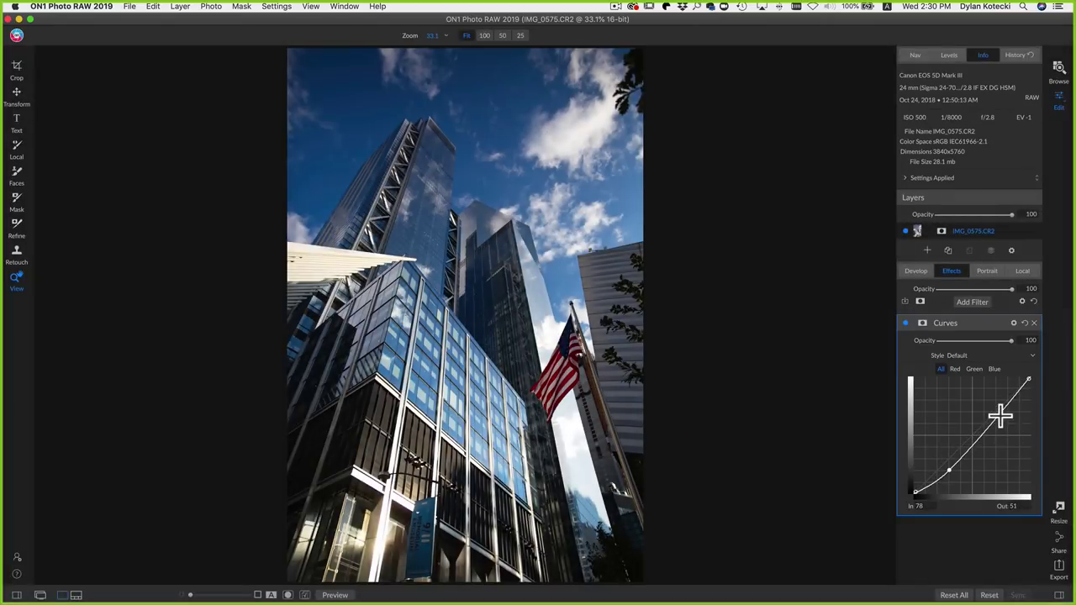
pyautogui.moveTo(999, 413); pyautogui.dragTo(994, 395)
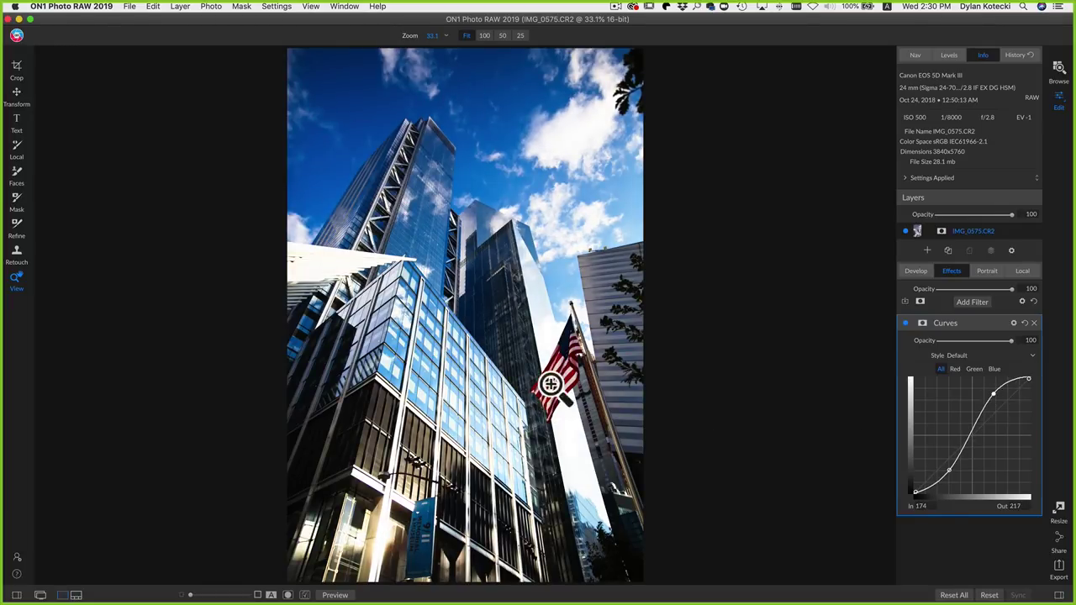
pyautogui.moveTo(950, 478); pyautogui.dragTo(951, 470)
pyautogui.click(497, 302)
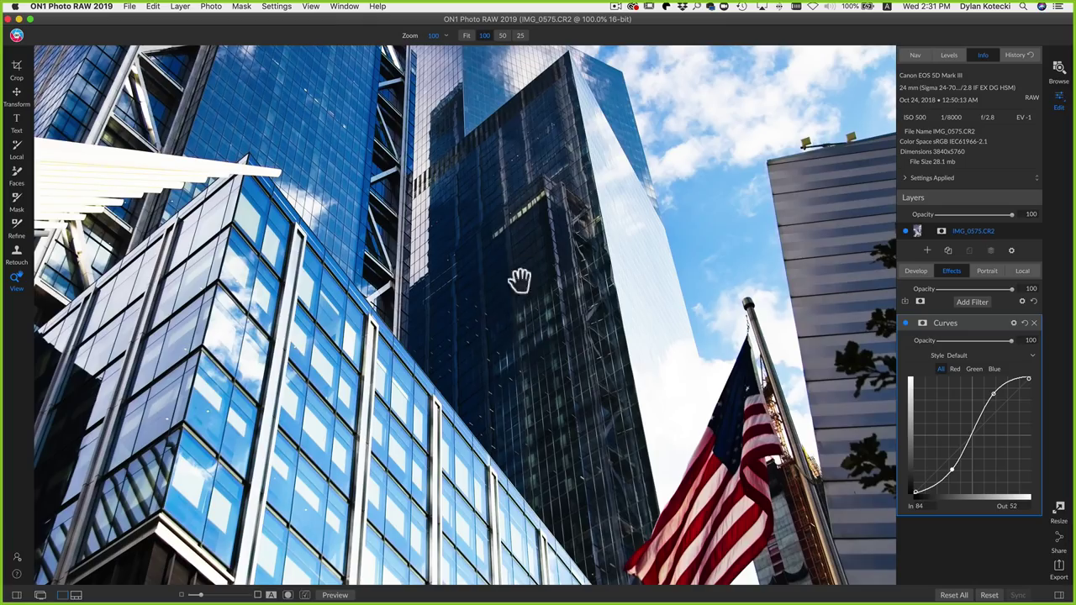
# Set the building's Curves blend mode to Color and compare it zoomed on the flag.
pyautogui.click(515, 333)
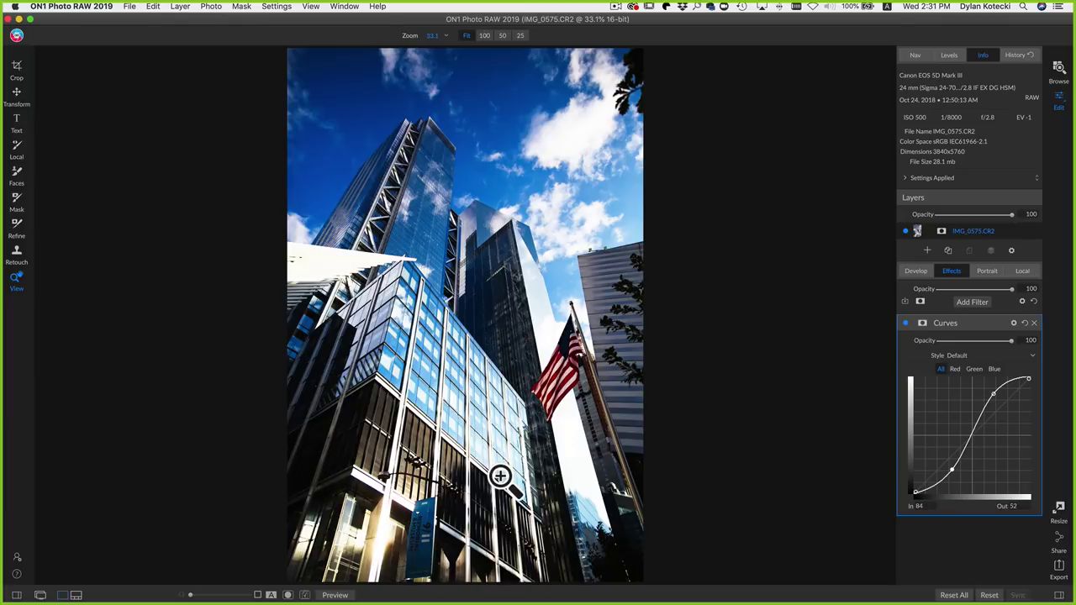
pyautogui.click(571, 380)
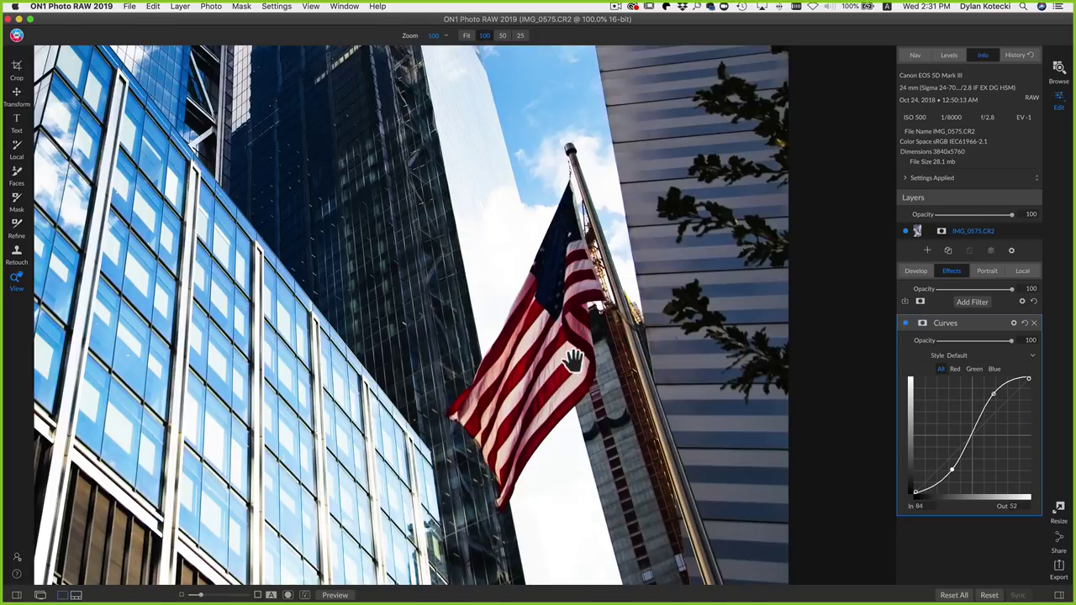
pyautogui.click(1011, 324)
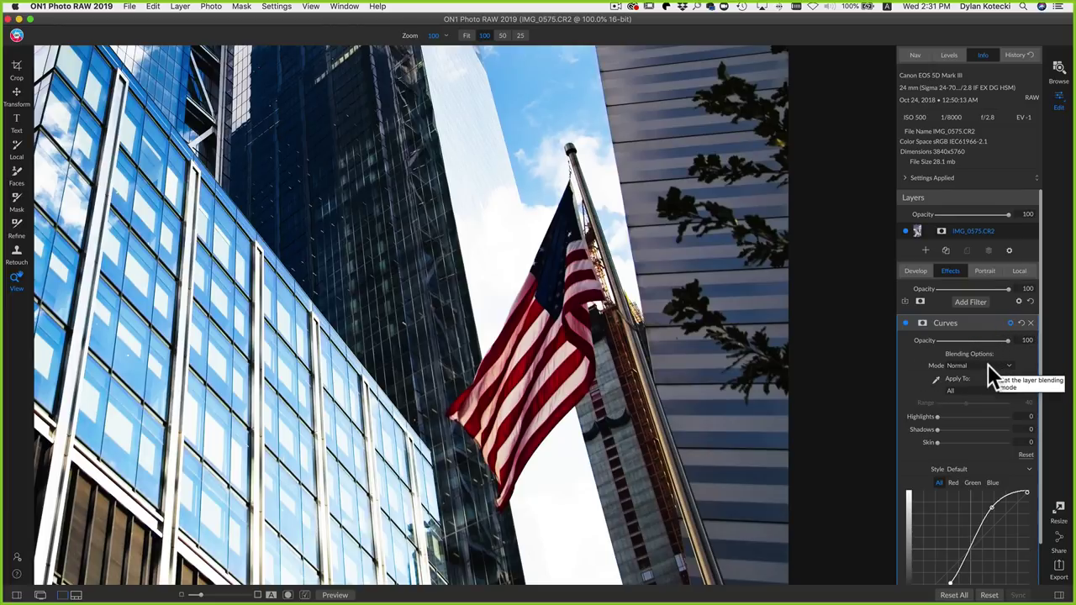
pyautogui.click(988, 364)
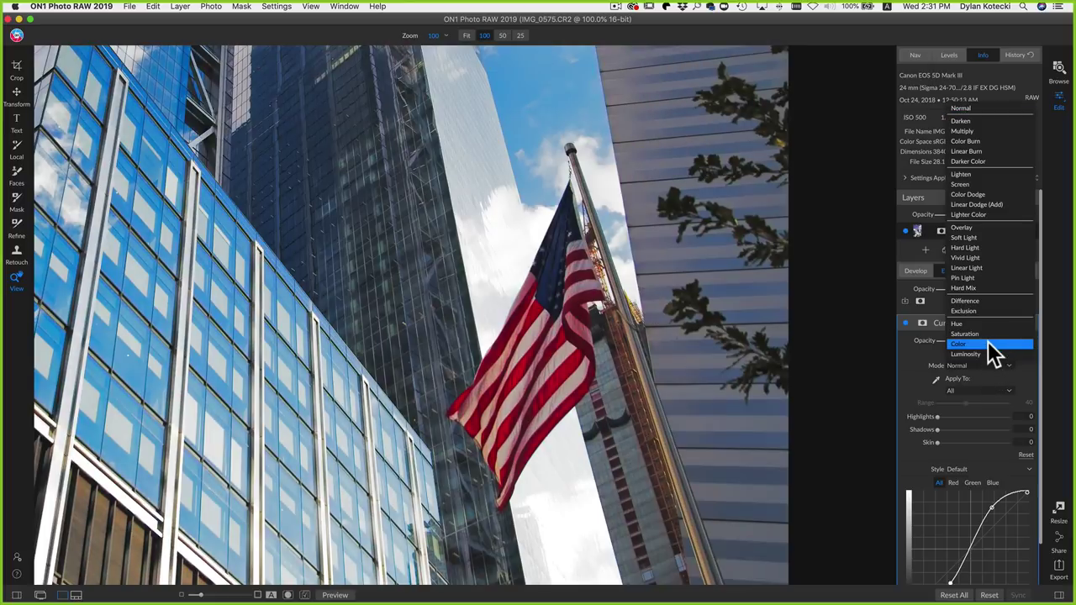
pyautogui.click(988, 344)
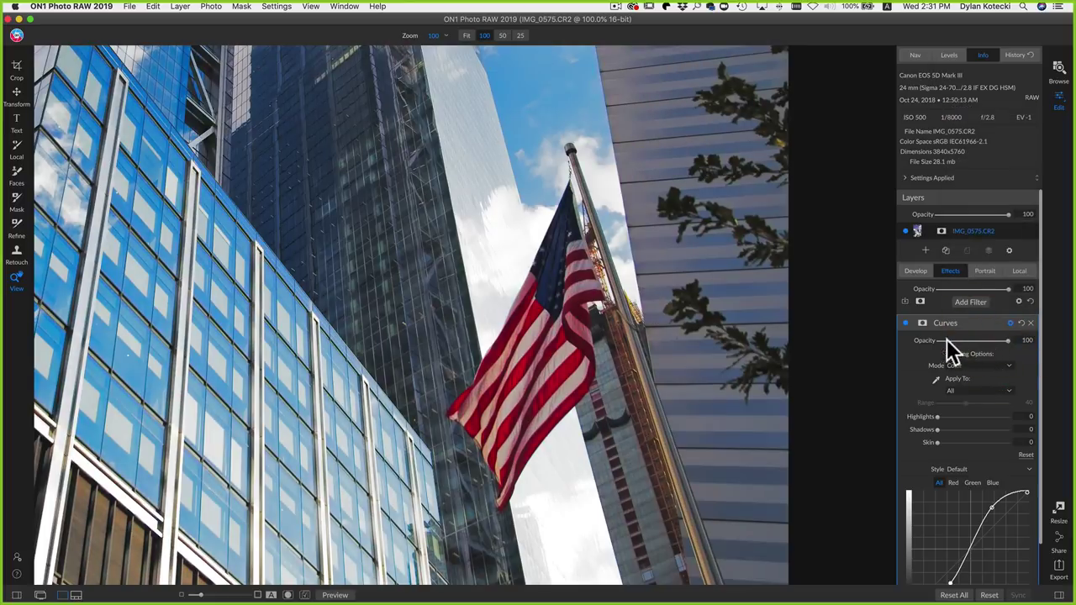
pyautogui.click(904, 322)
# Return the Curves blending to Normal, compare on and off, then delete the filter.
pyautogui.click(539, 340)
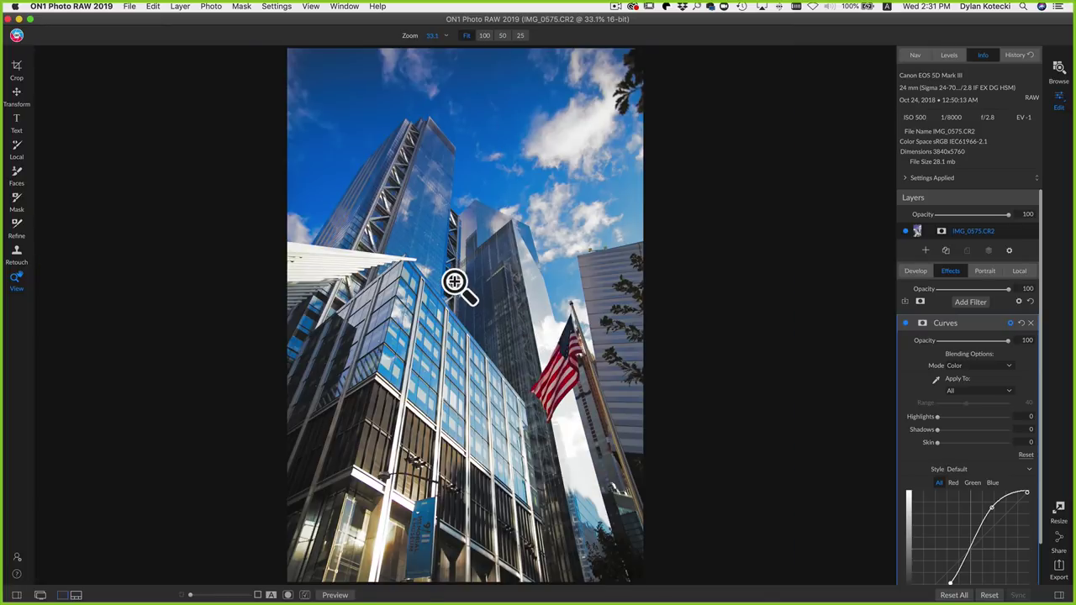
pyautogui.click(1001, 364)
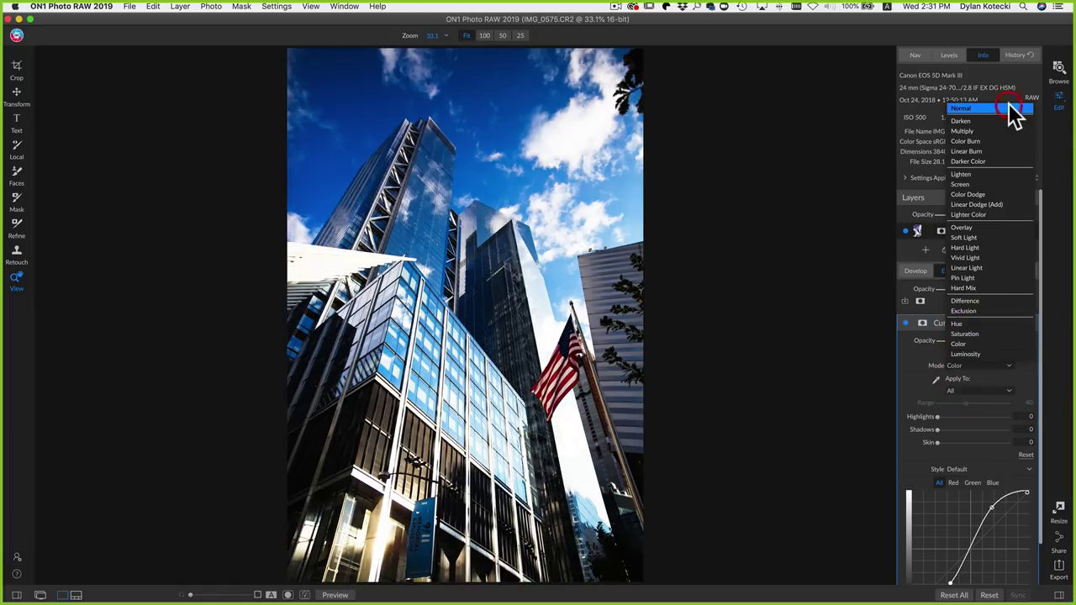
pyautogui.click(1008, 109)
pyautogui.click(904, 322)
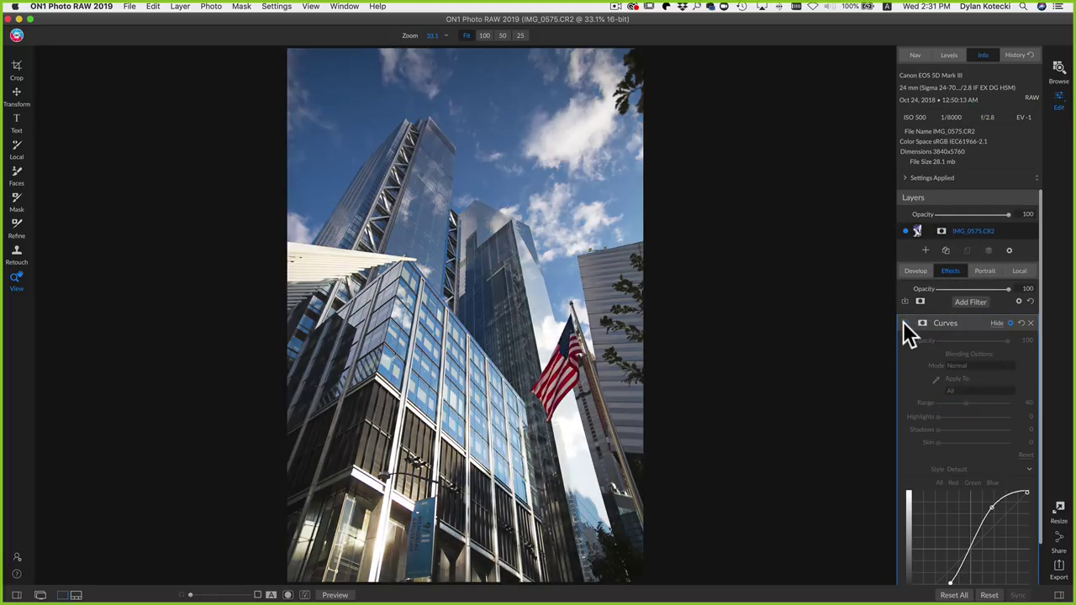
pyautogui.click(905, 322)
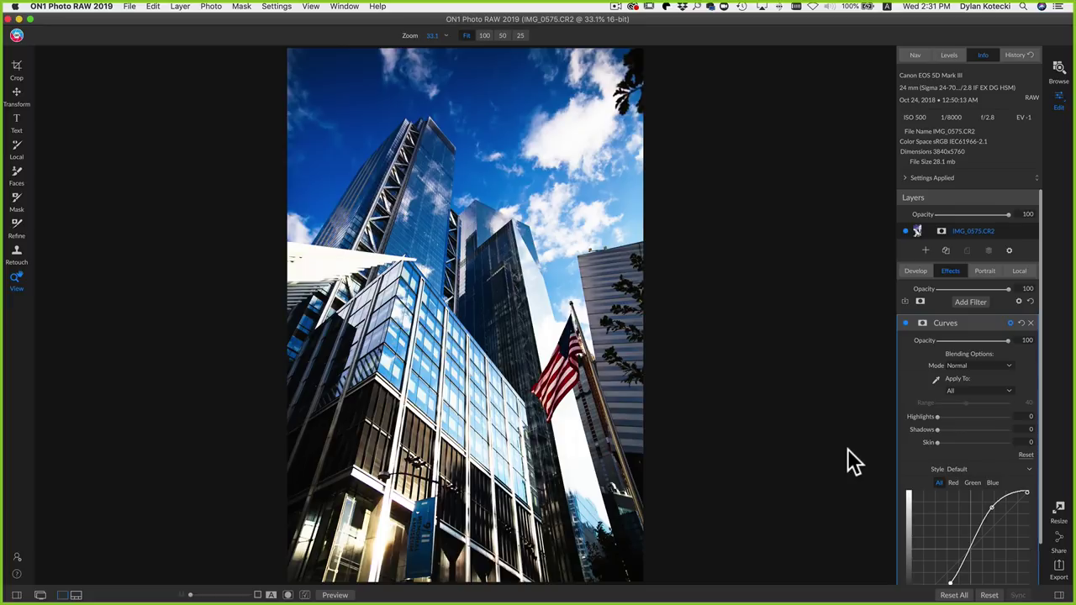
pyautogui.click(1031, 323)
pyautogui.moveTo(437, 593)
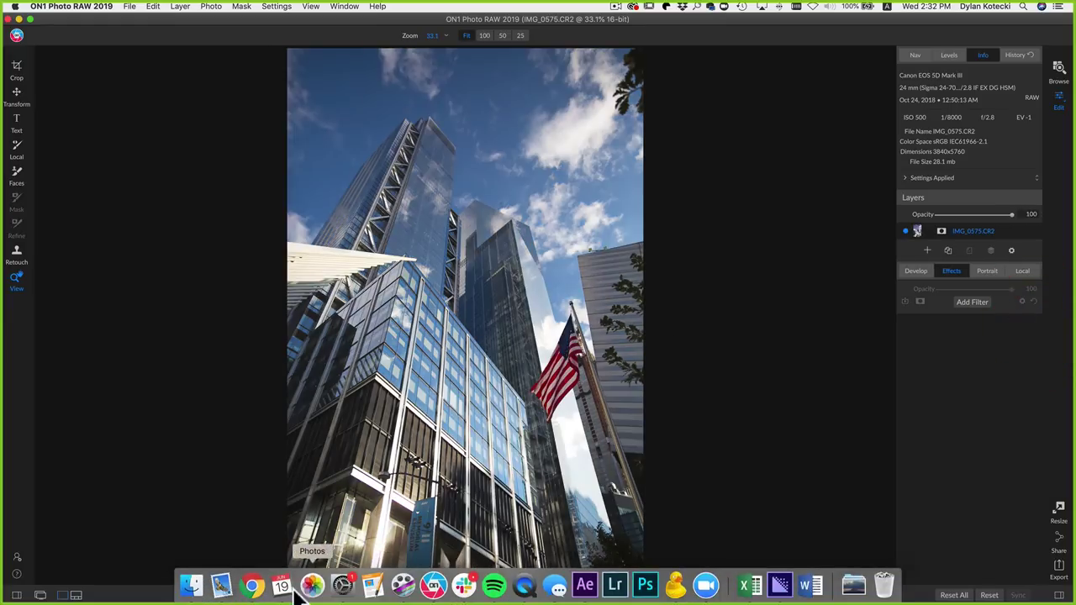
pyautogui.click(255, 586)
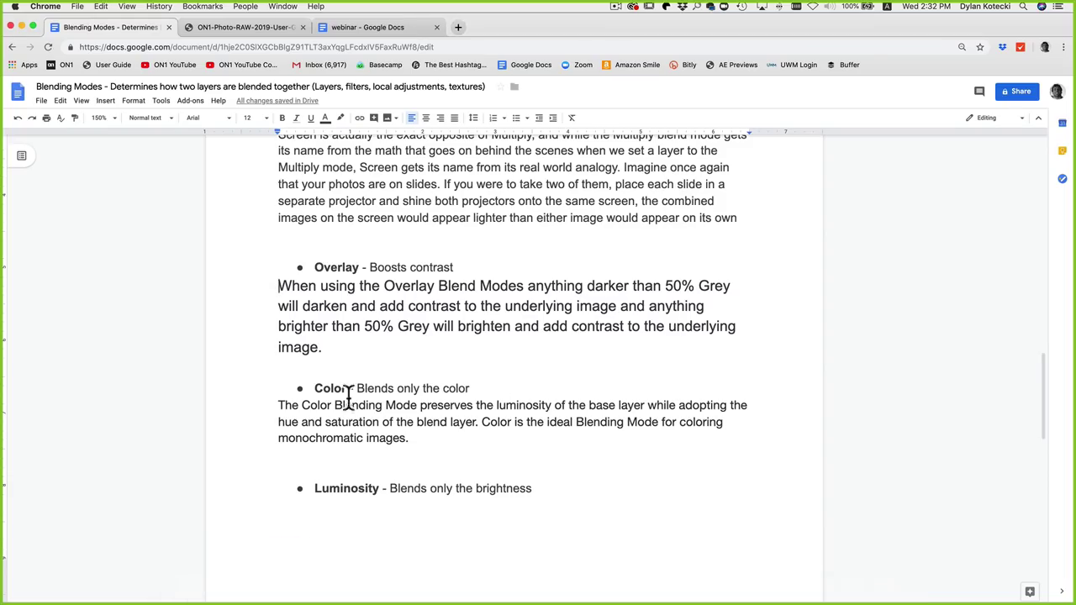
pyautogui.scroll(-5, 502, 389)
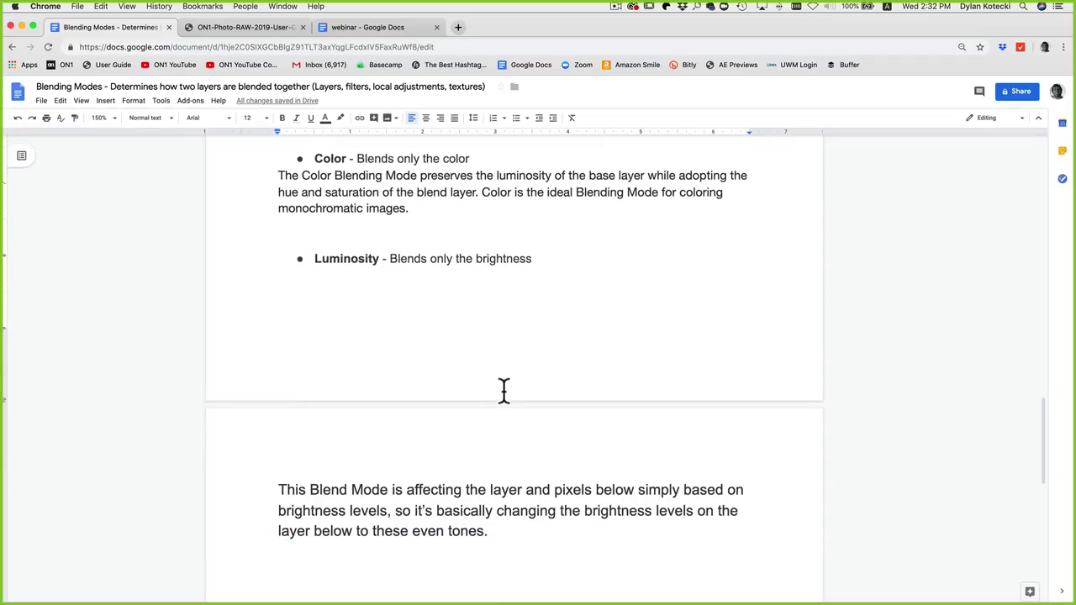
pyautogui.scroll(-1, 503, 389)
pyautogui.scroll(-1, 503, 389)
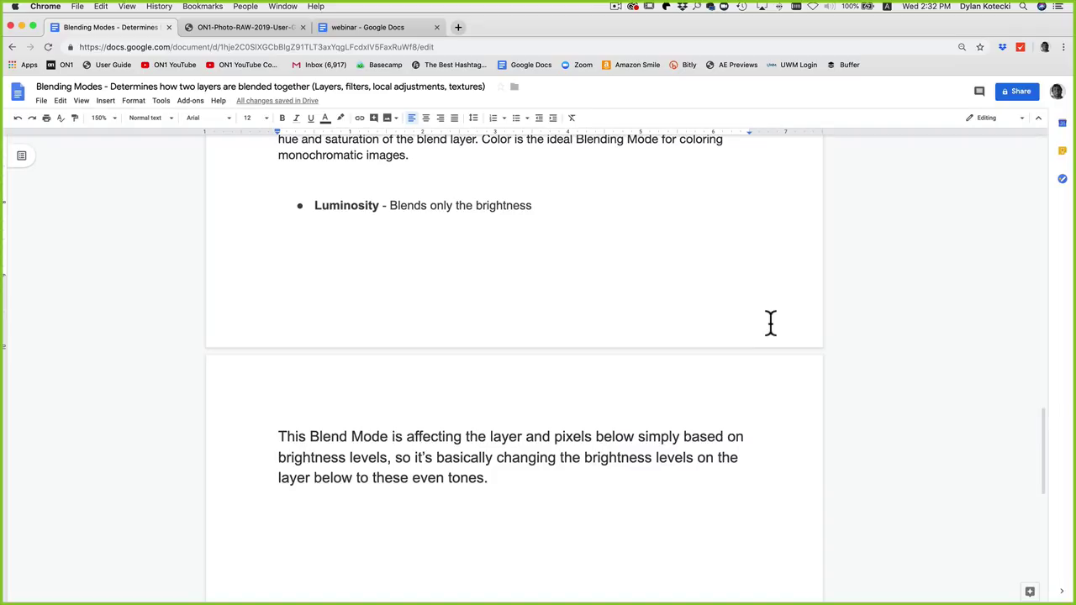
pyautogui.moveTo(585, 596)
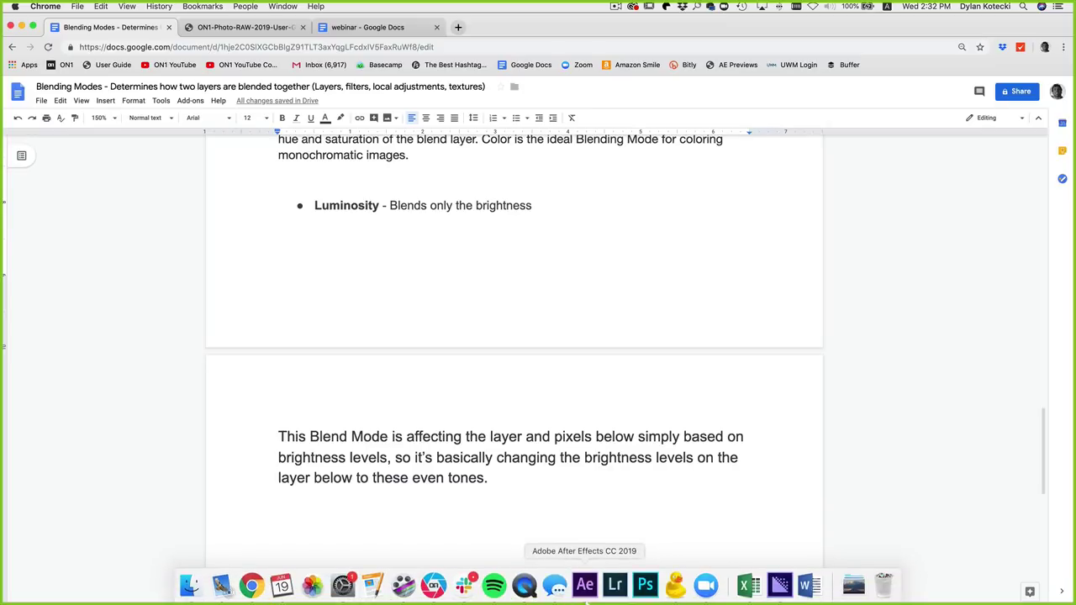
pyautogui.click(433, 586)
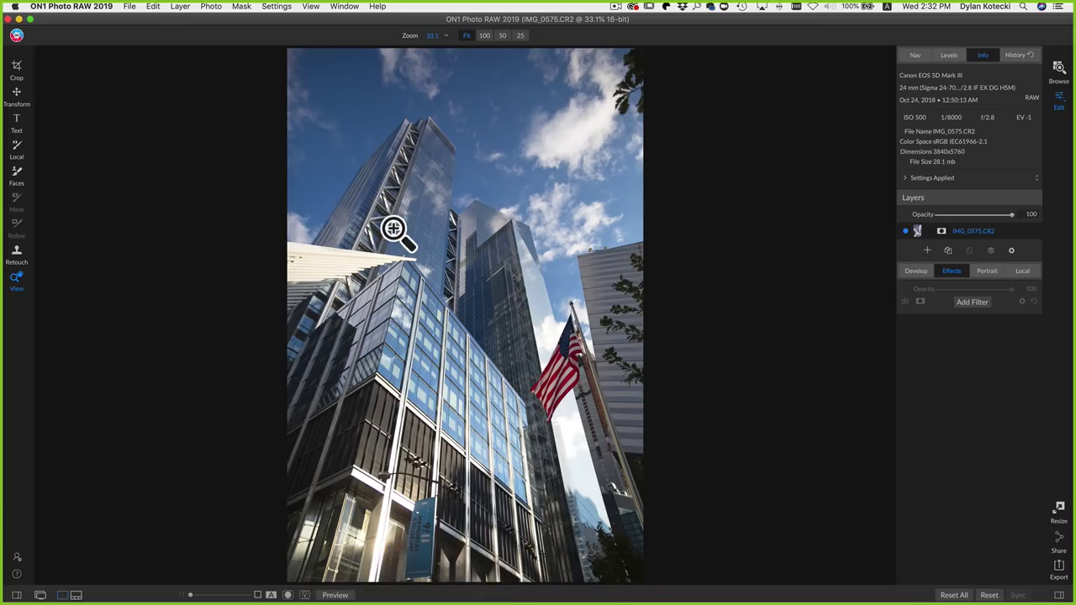
# Add a new Curves S-curve lowering shadows and raising highlights, checking the flag up close.
pyautogui.click(973, 301)
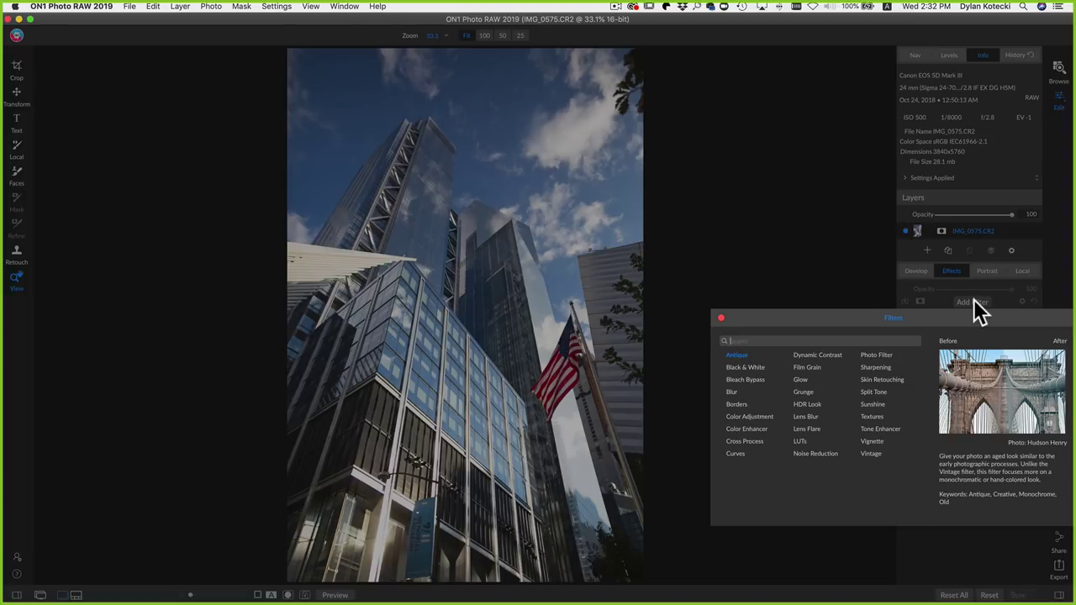
pyautogui.click(744, 452)
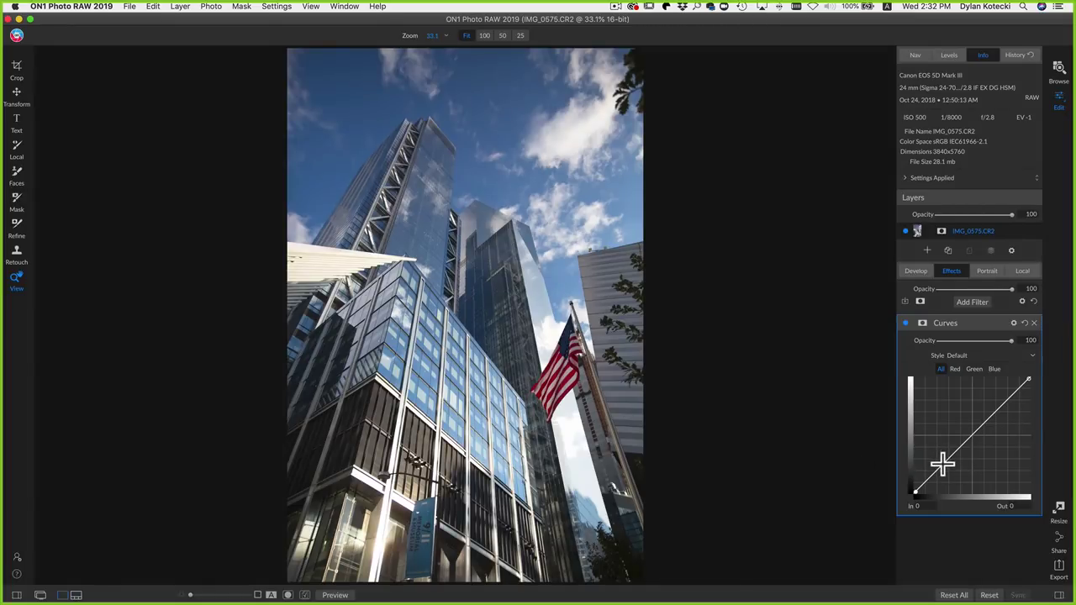
pyautogui.moveTo(944, 460); pyautogui.dragTo(943, 475)
pyautogui.moveTo(1000, 410); pyautogui.dragTo(997, 384)
pyautogui.moveTo(944, 475); pyautogui.dragTo(951, 472)
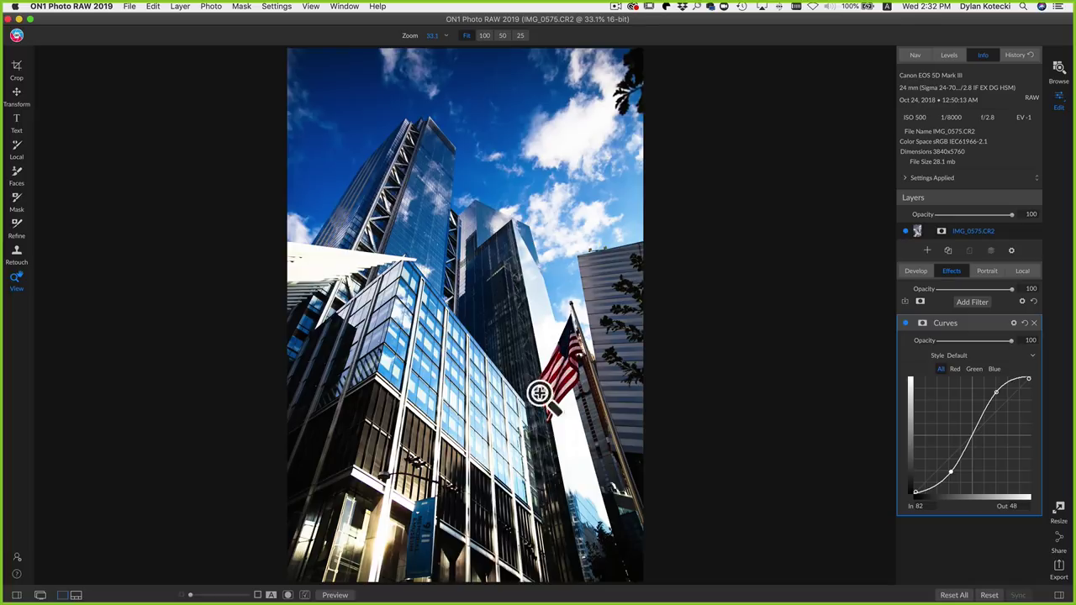
pyautogui.click(559, 374)
pyautogui.click(497, 346)
# Set the Curves blending to Luminosity and compare on and off, zoomed in on the tower.
pyautogui.click(1013, 323)
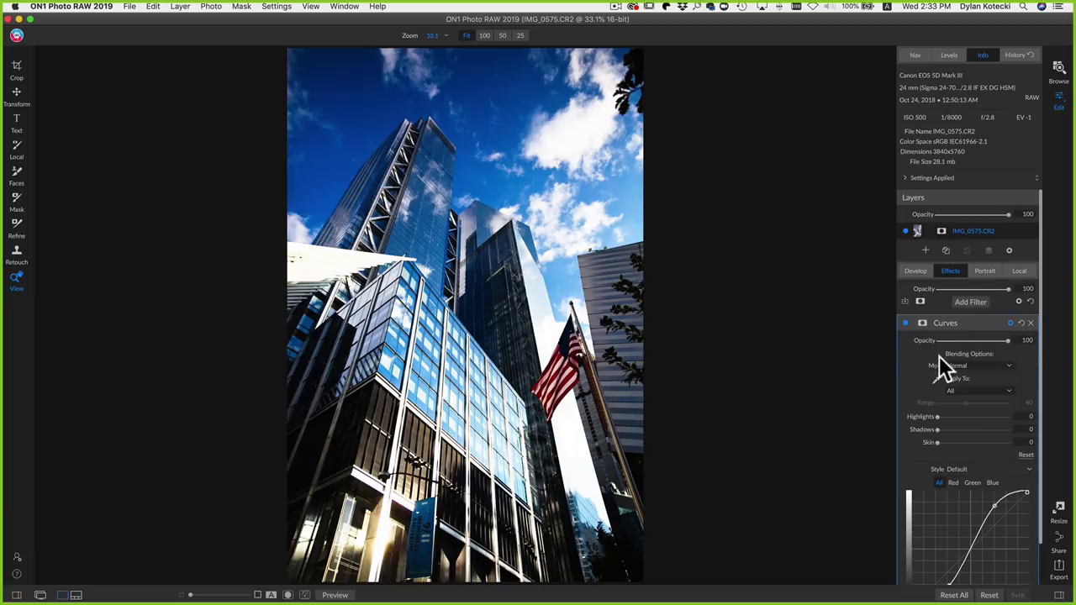
pyautogui.click(966, 365)
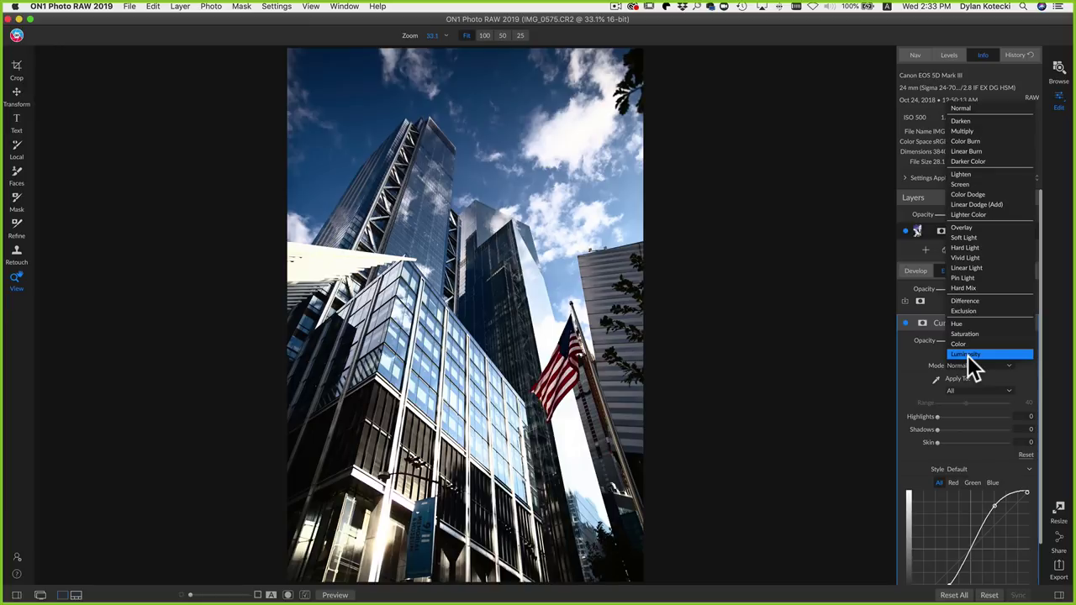
pyautogui.click(980, 354)
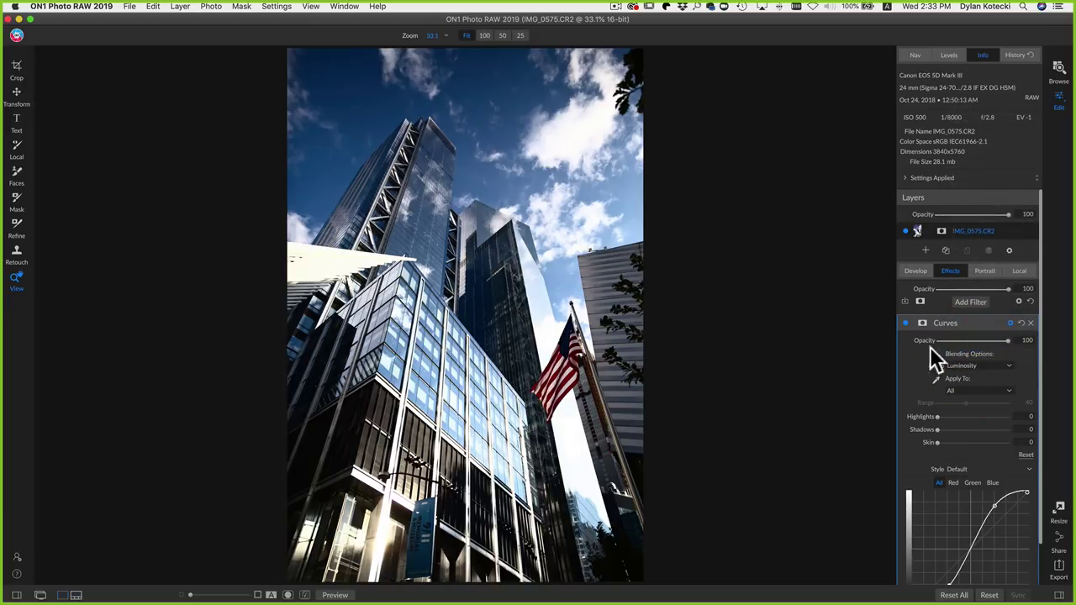
pyautogui.click(408, 191)
pyautogui.moveTo(384, 305); pyautogui.dragTo(382, 338)
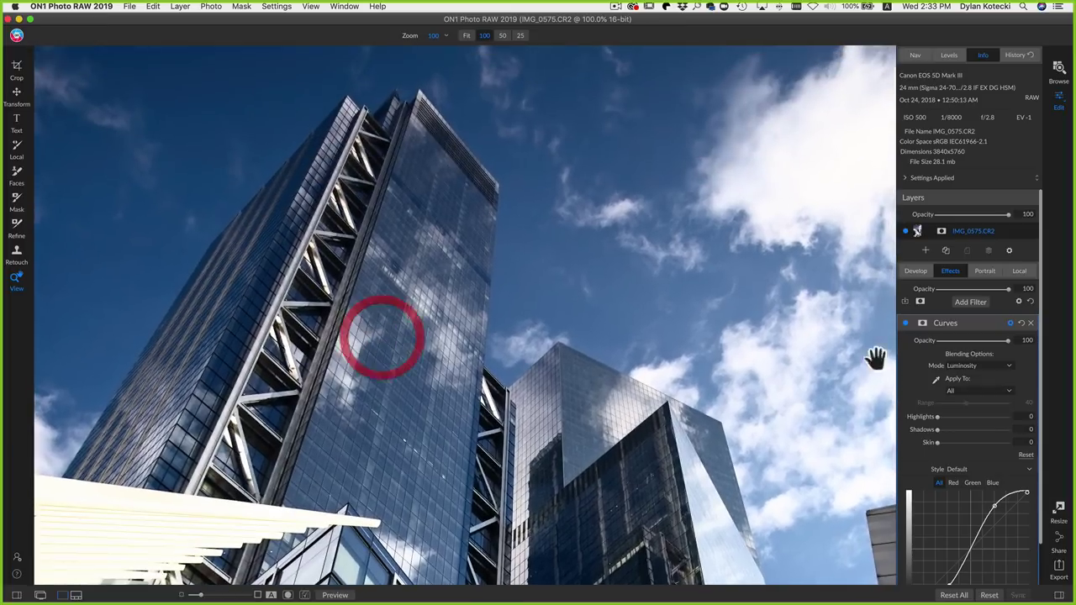
pyautogui.click(905, 323)
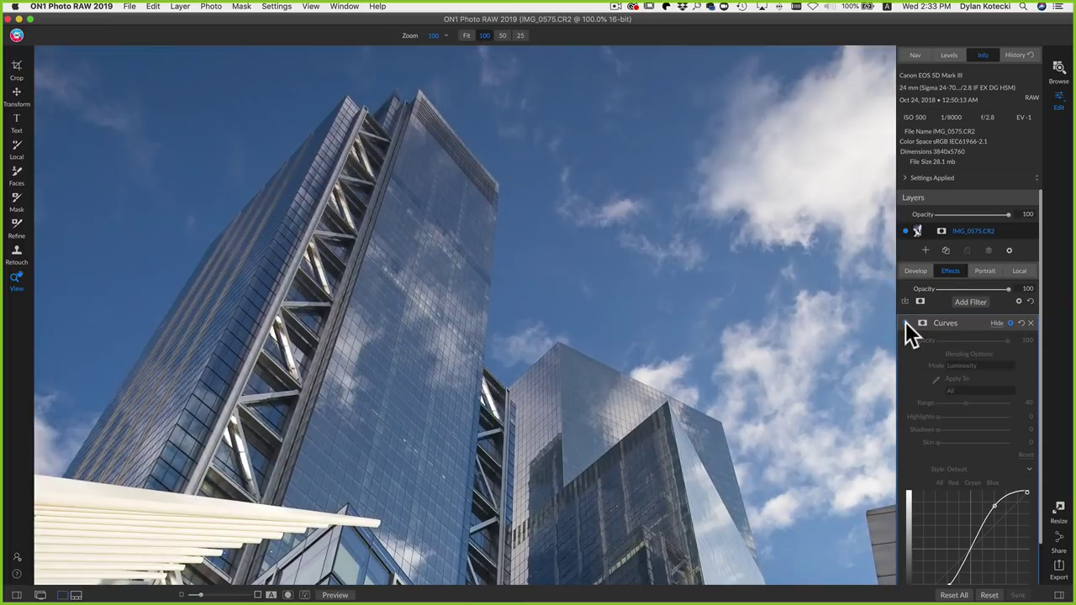
pyautogui.click(905, 322)
pyautogui.click(905, 323)
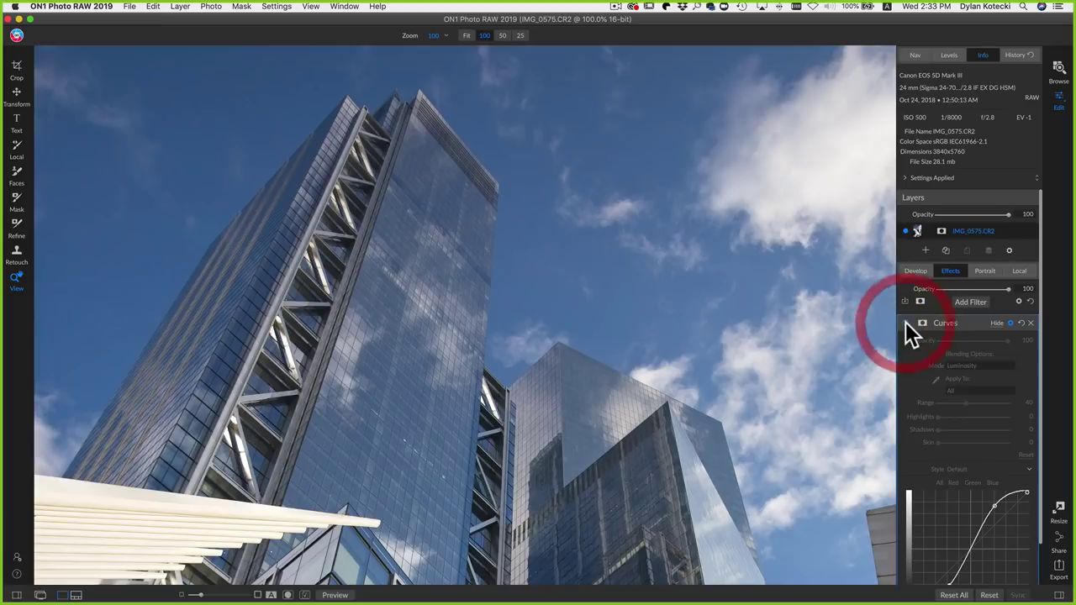
pyautogui.click(905, 323)
pyautogui.click(490, 326)
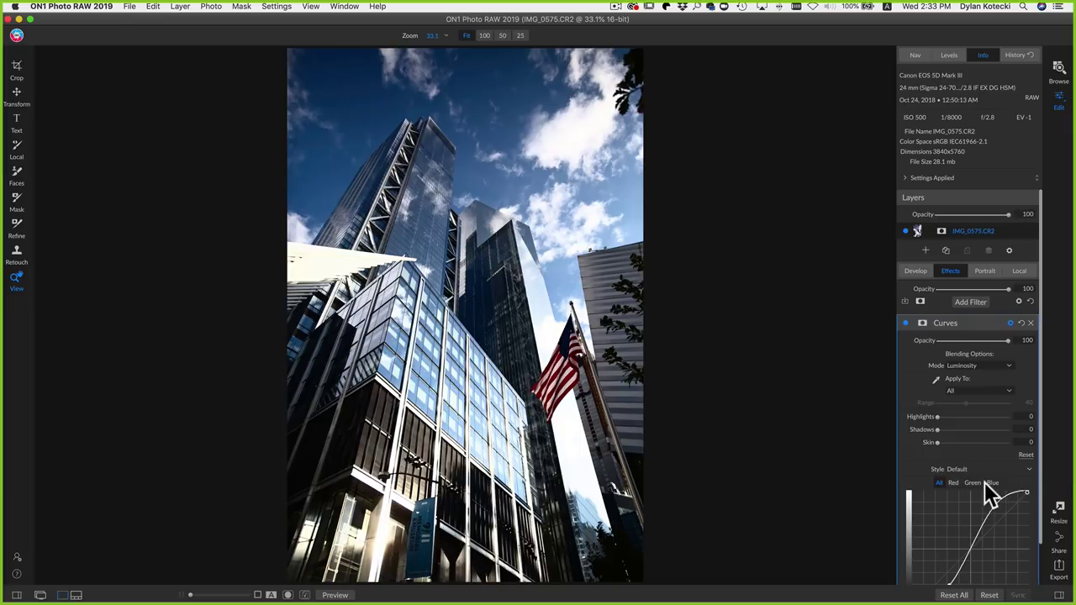
# Try Color blending, then switch the Curves blending back to Luminosity.
pyautogui.click(1000, 364)
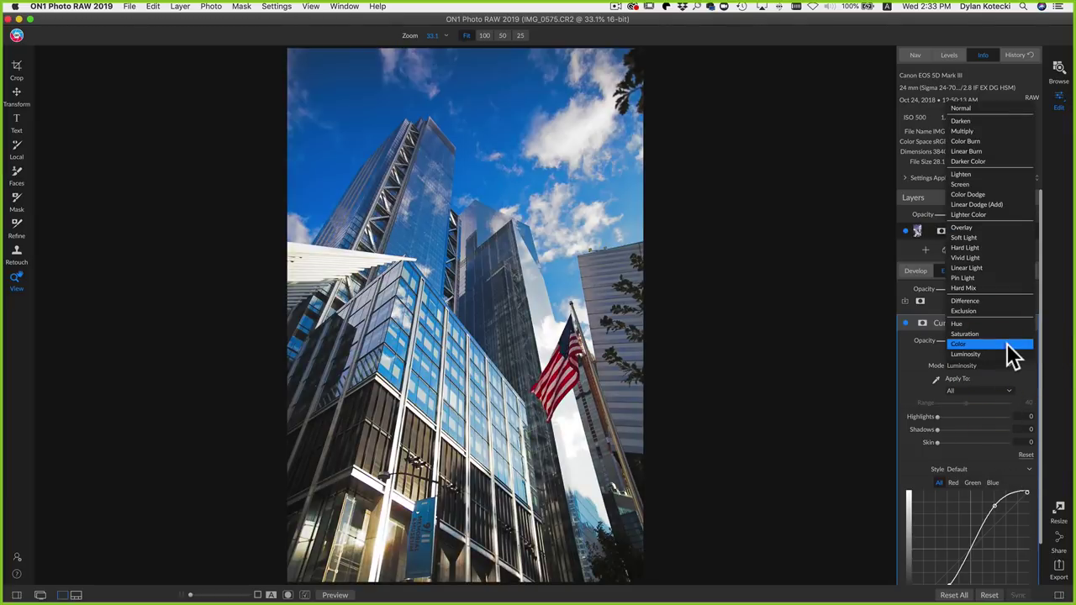
pyautogui.click(1015, 356)
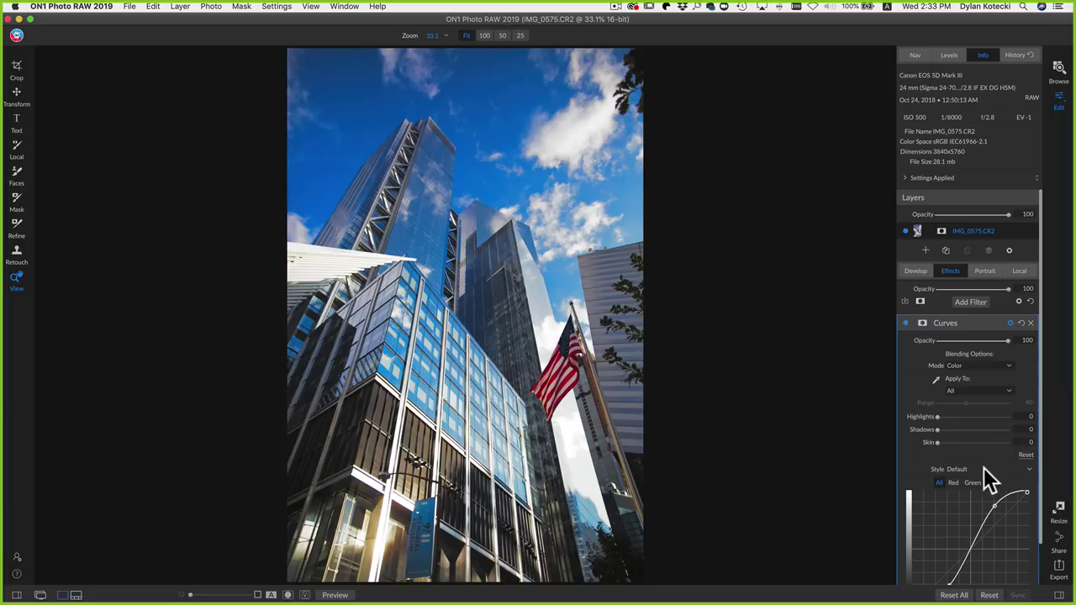
pyautogui.click(1005, 363)
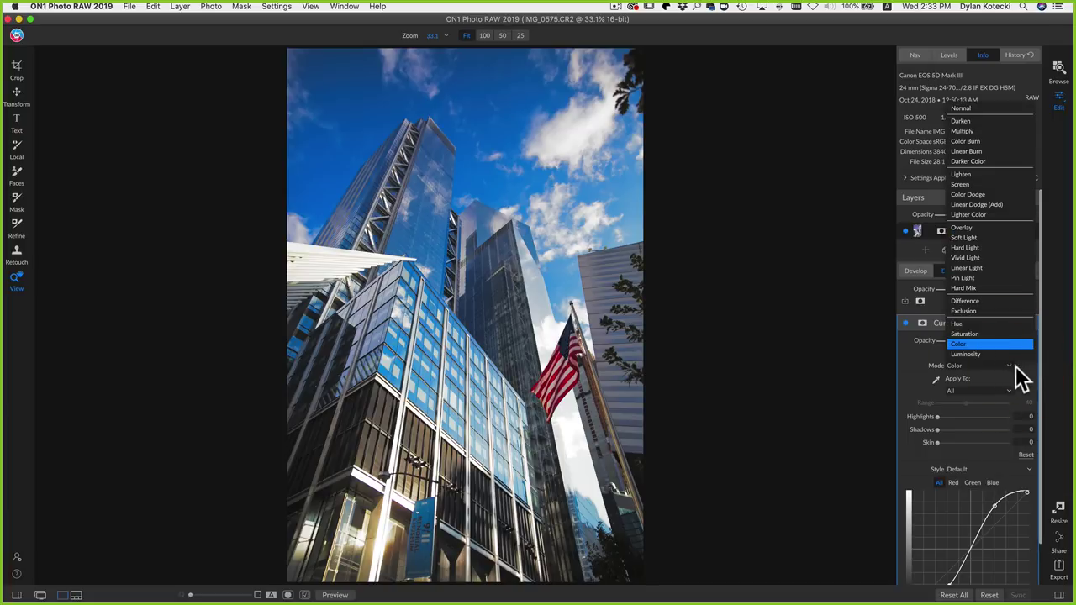
pyautogui.click(1020, 356)
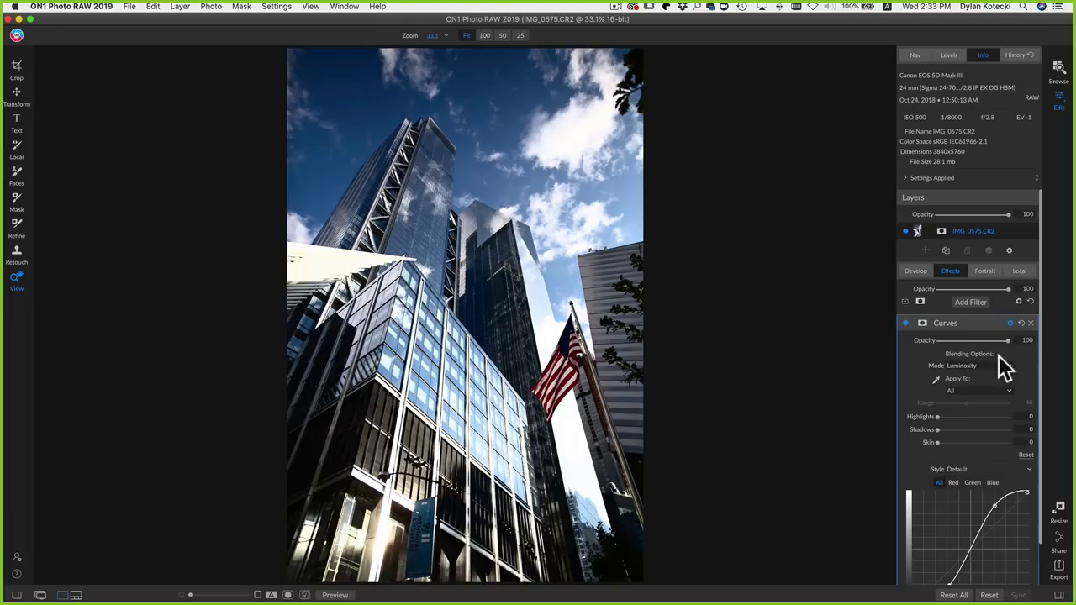
# Open DSC00191.ARW from the filmstrip enlarged and check its Develop settings.
pyautogui.press('super+shift+f')
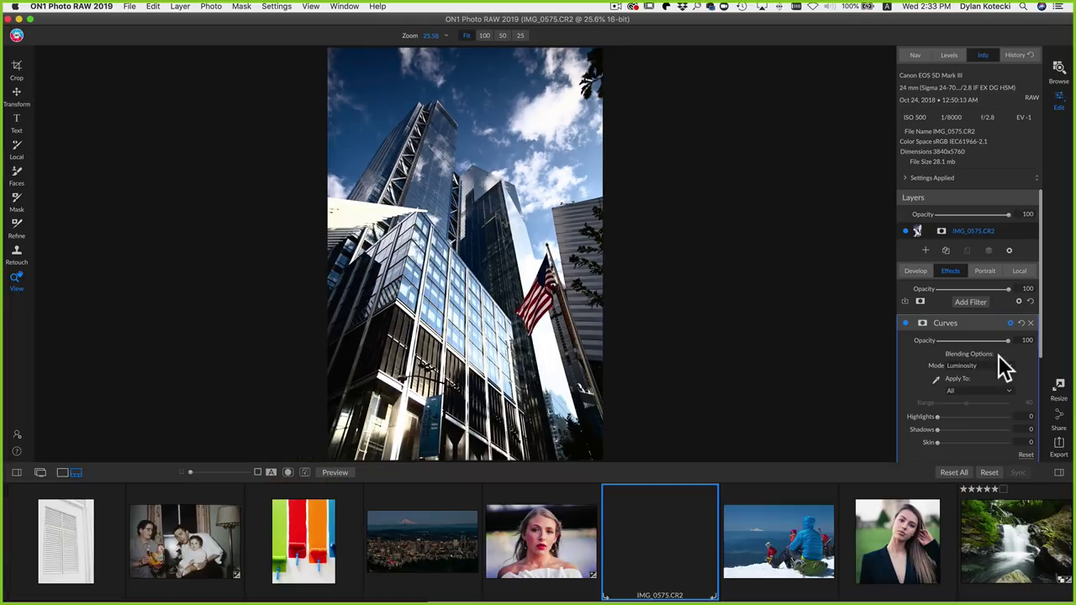
pyautogui.click(783, 544)
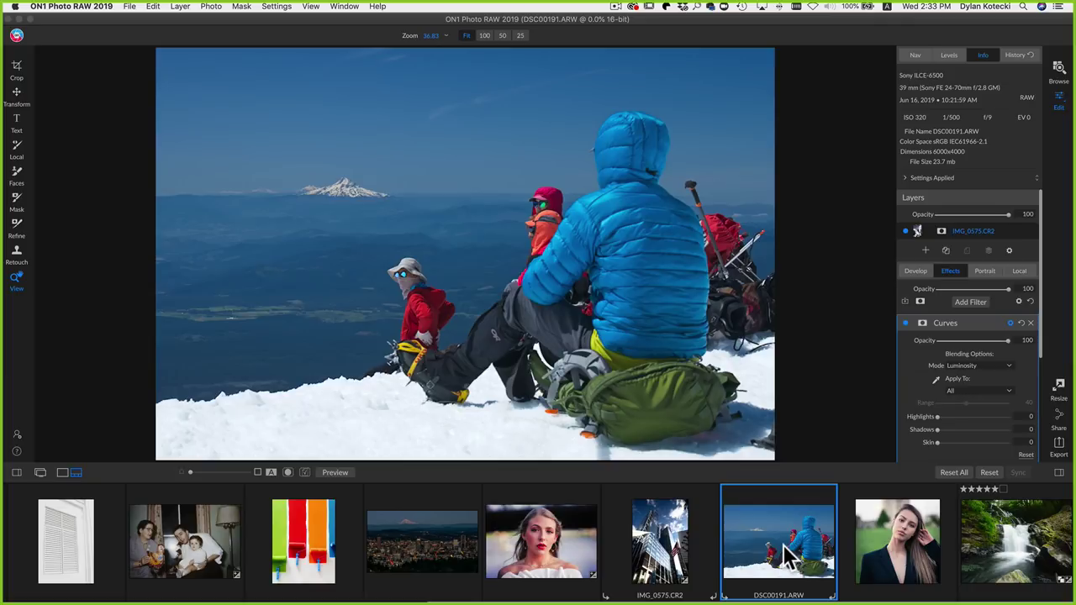
pyautogui.press('super+shift+f')
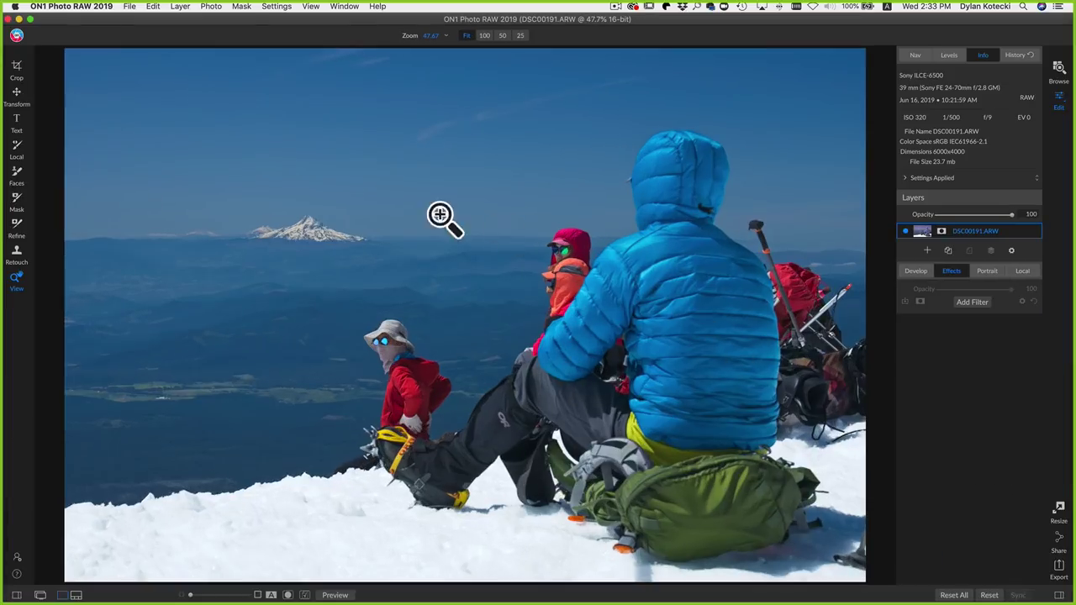
pyautogui.click(915, 265)
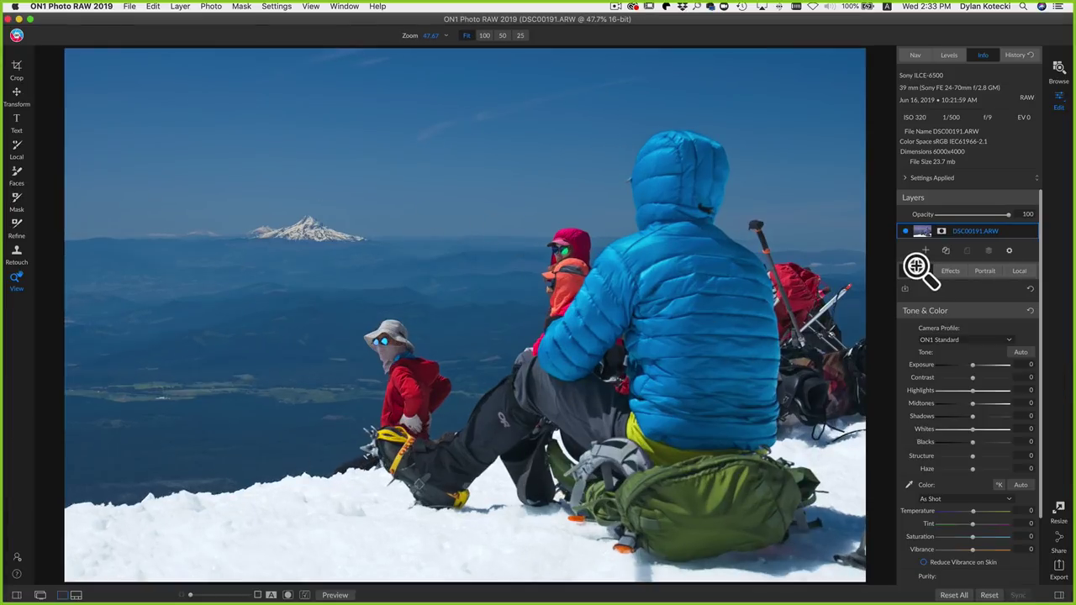
pyautogui.click(952, 269)
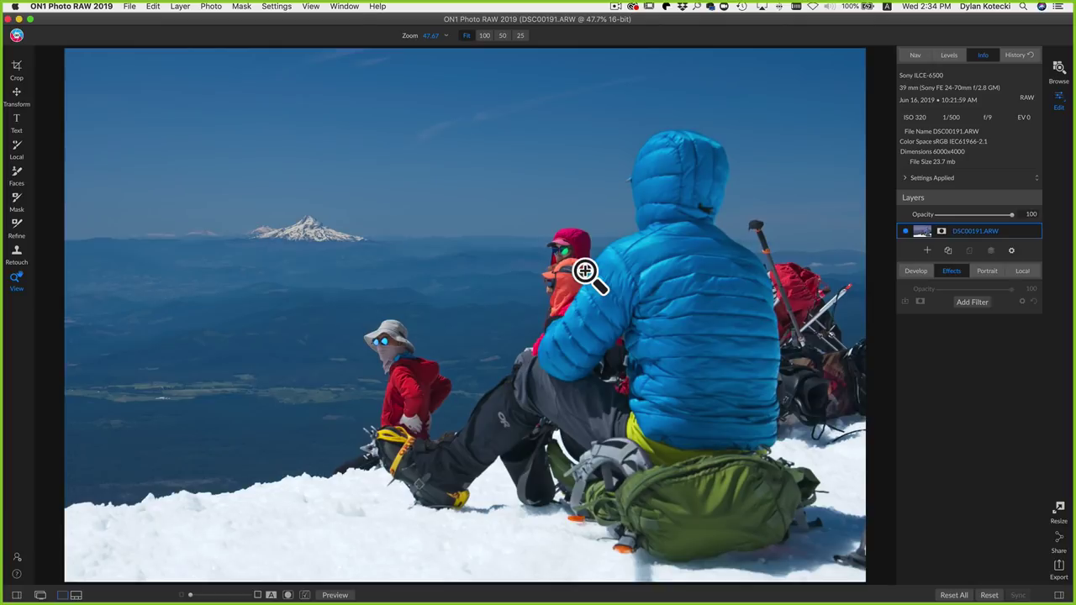
# Add a Curves filter with an S-curve pulling shadows down and highlights up.
pyautogui.click(974, 302)
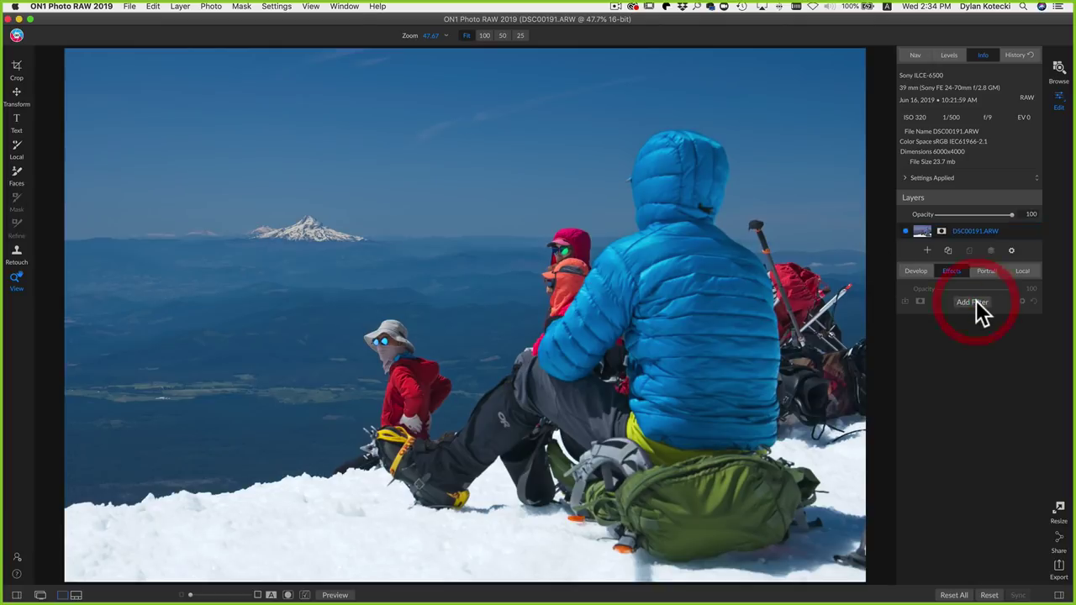
pyautogui.click(735, 453)
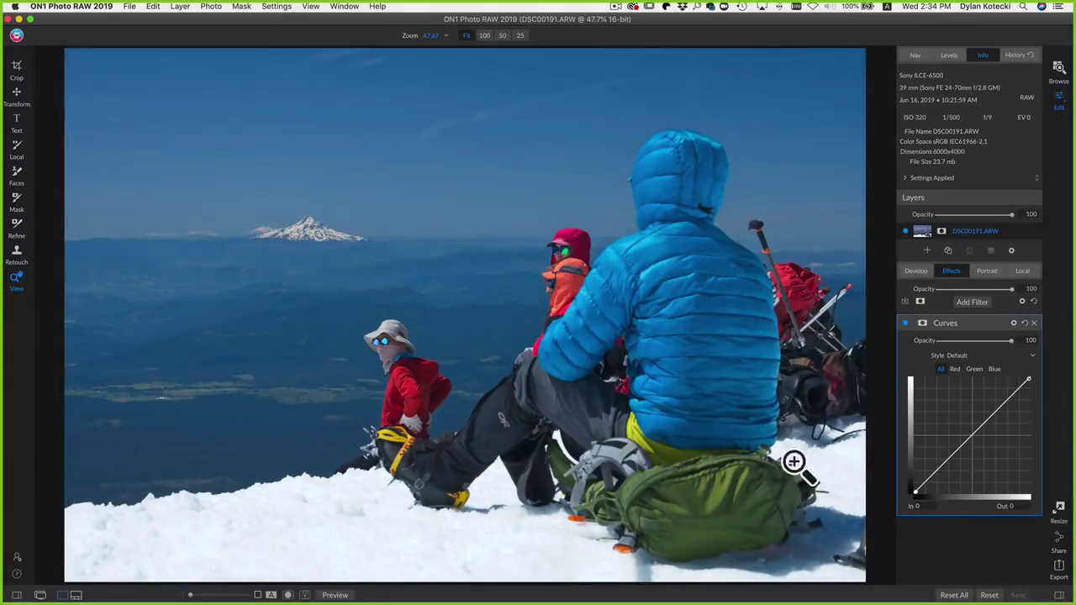
pyautogui.moveTo(938, 457); pyautogui.dragTo(950, 472)
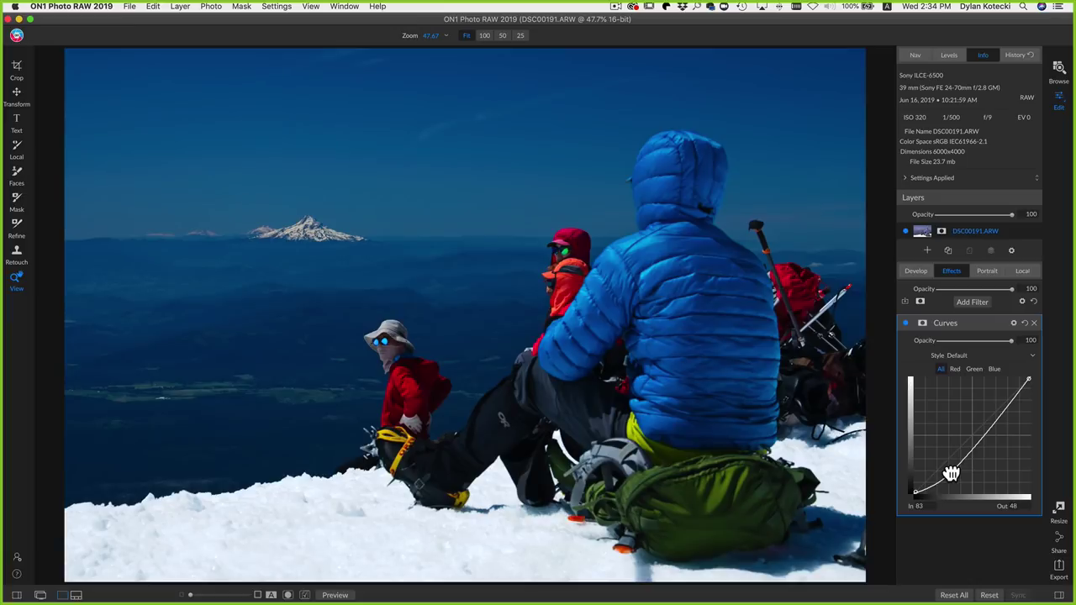
pyautogui.moveTo(994, 419); pyautogui.dragTo(1001, 389)
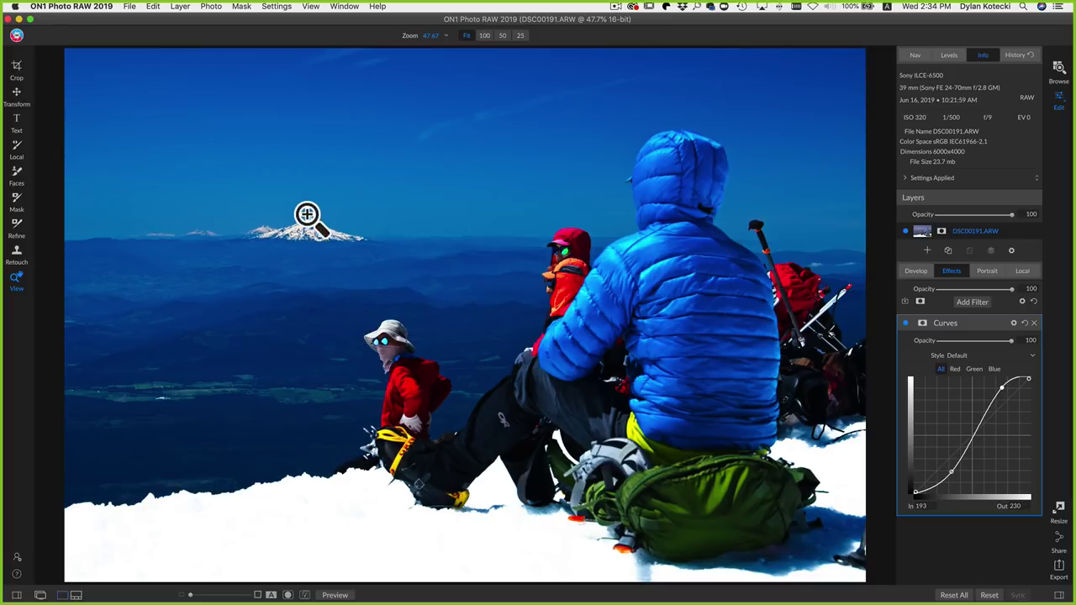
# Compare the curve on and off at 100% on the distant mountain, then show blending options.
pyautogui.click(301, 227)
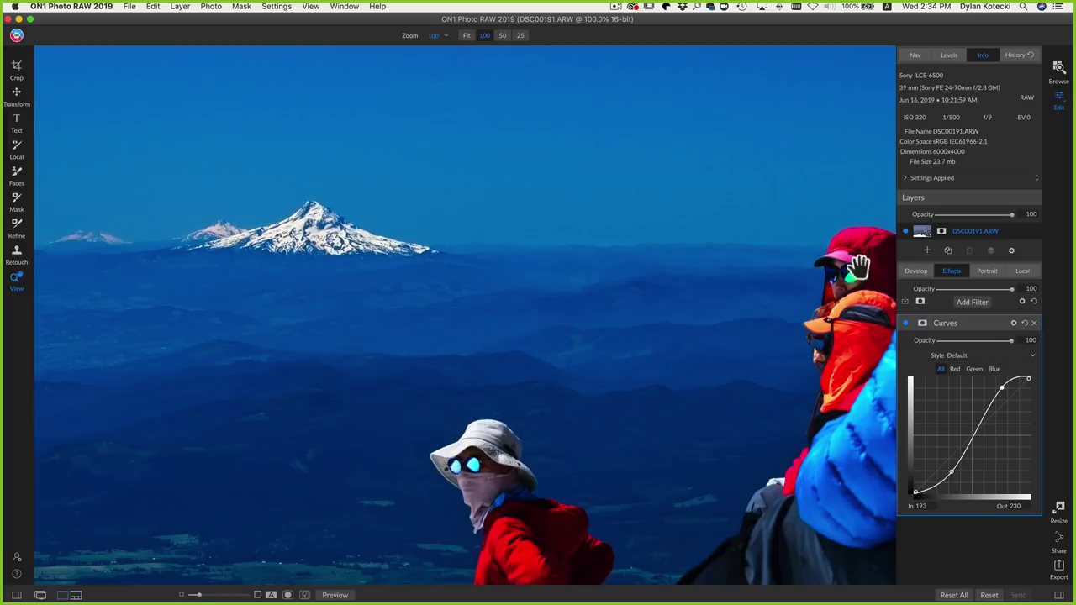
pyautogui.click(904, 323)
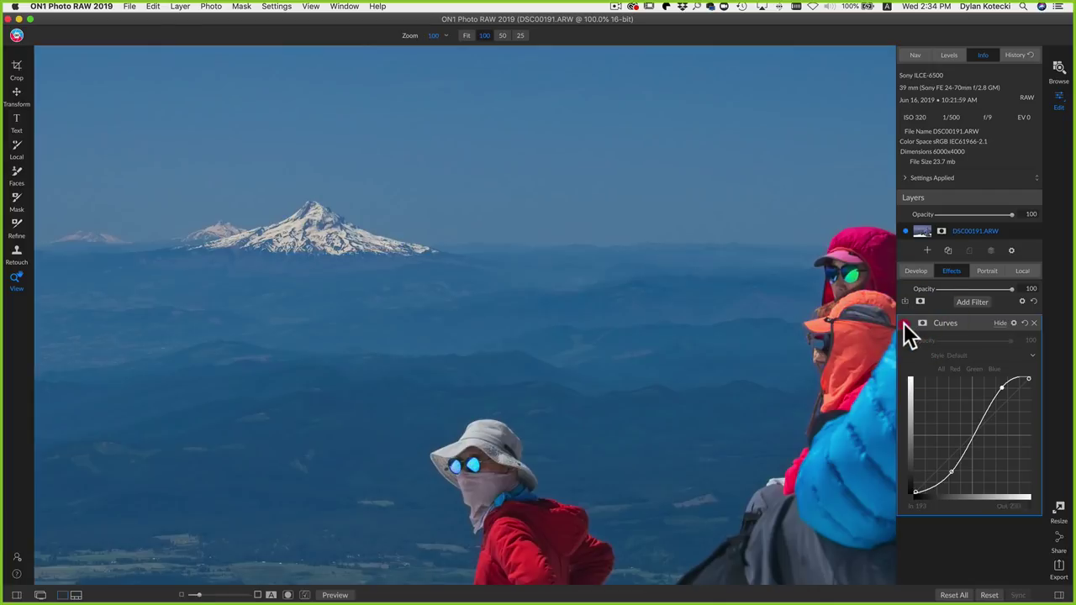
pyautogui.click(904, 322)
pyautogui.click(905, 322)
pyautogui.click(905, 322)
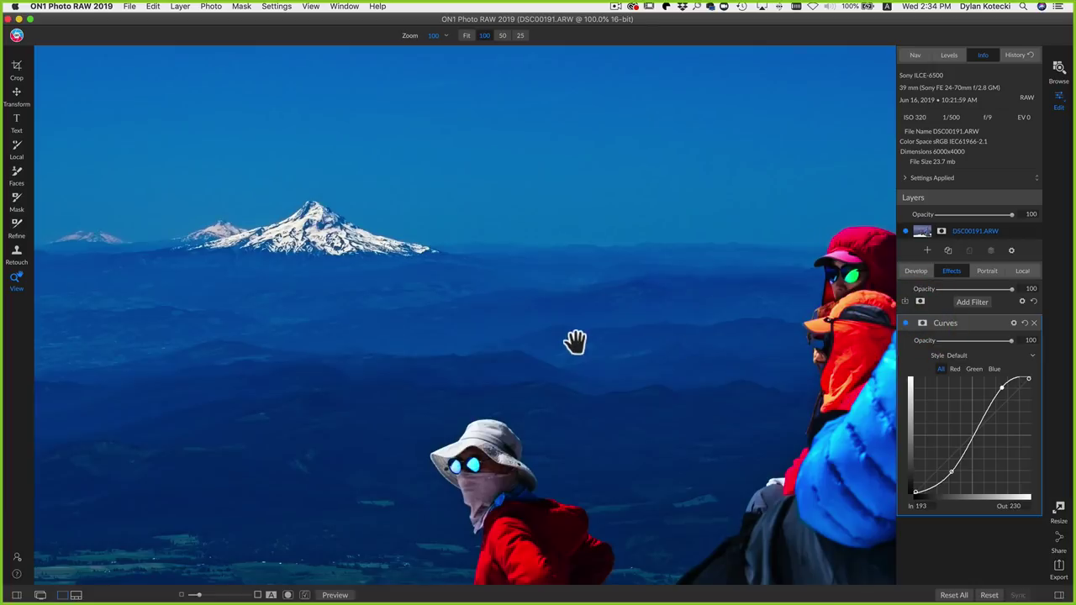
pyautogui.click(575, 340)
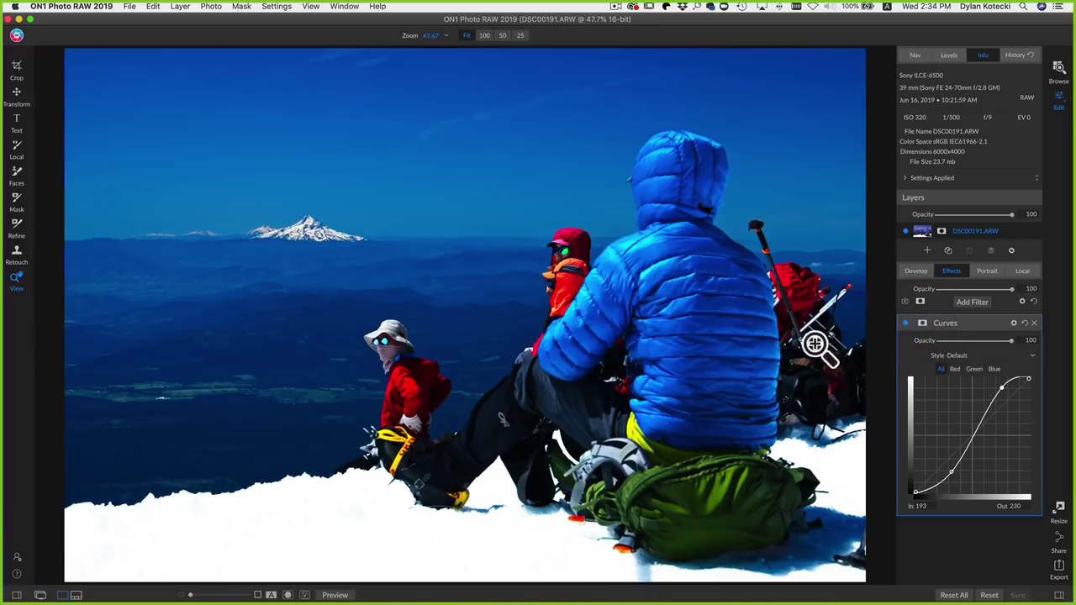
pyautogui.click(1014, 325)
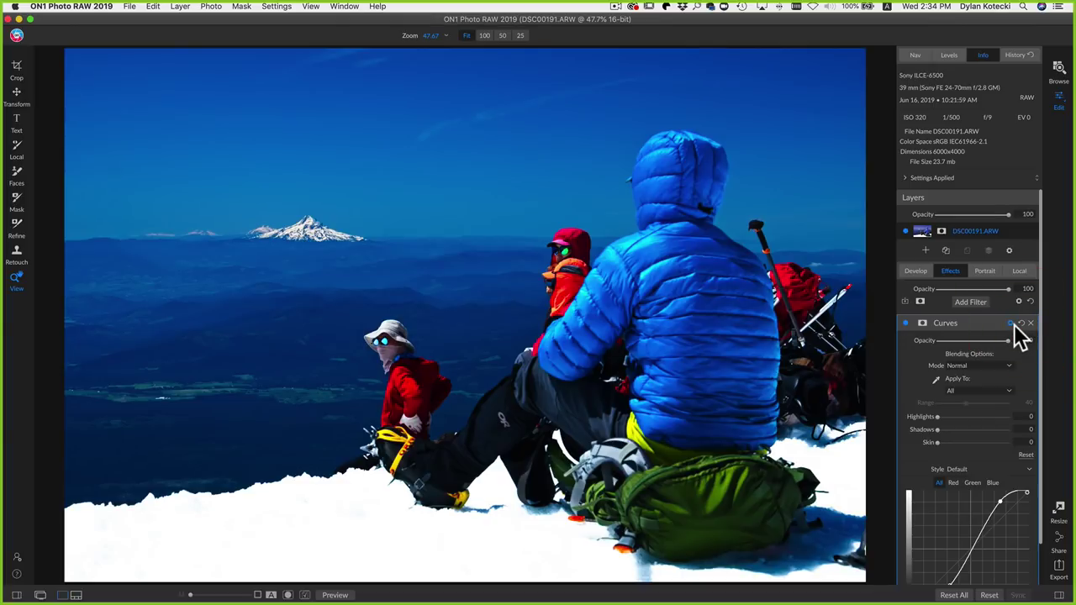
# Set the Curves blend mode to Luminosity and toggle the filter off and on to compare.
pyautogui.click(990, 367)
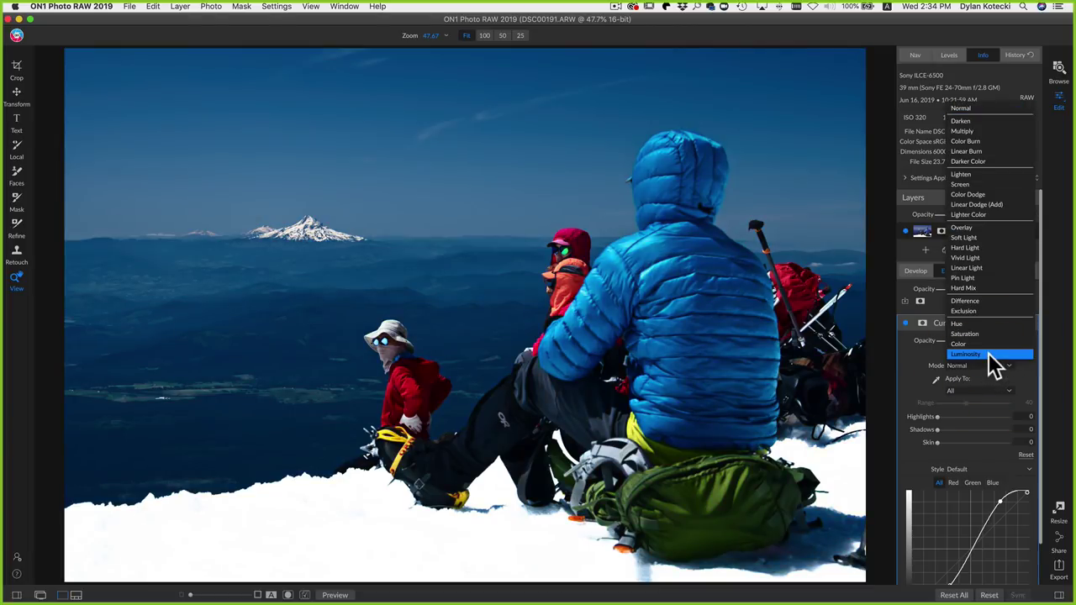
pyautogui.click(994, 355)
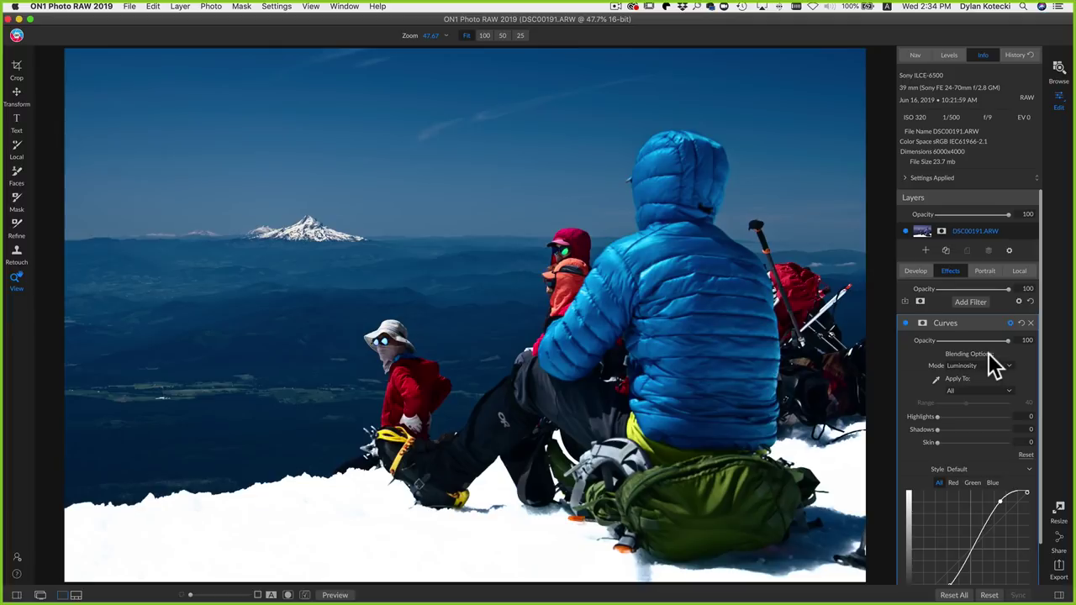
pyautogui.click(904, 322)
pyautogui.click(904, 322)
pyautogui.click(905, 322)
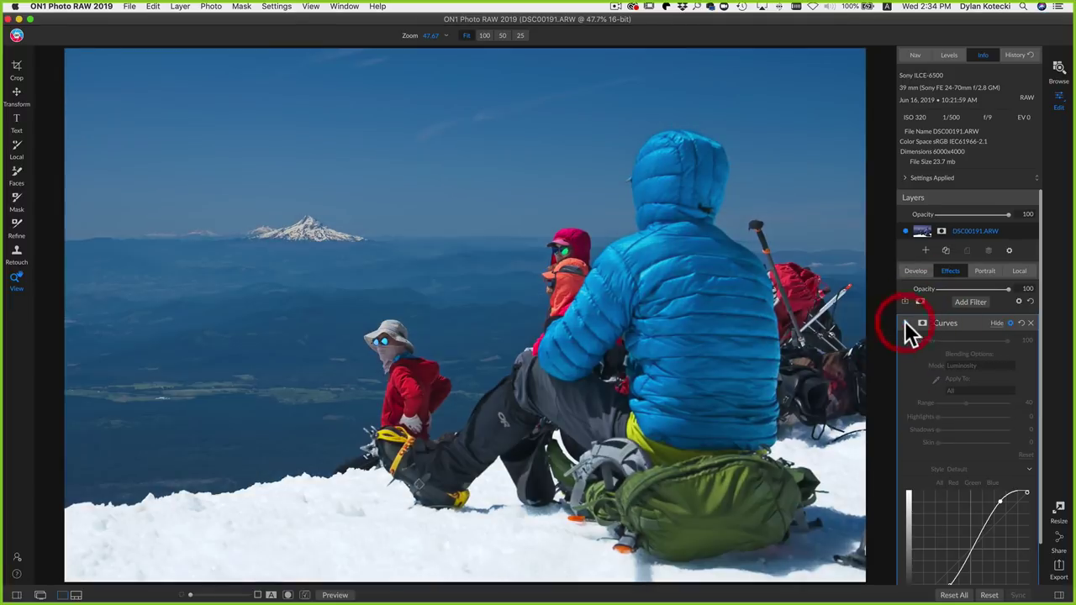
pyautogui.click(904, 322)
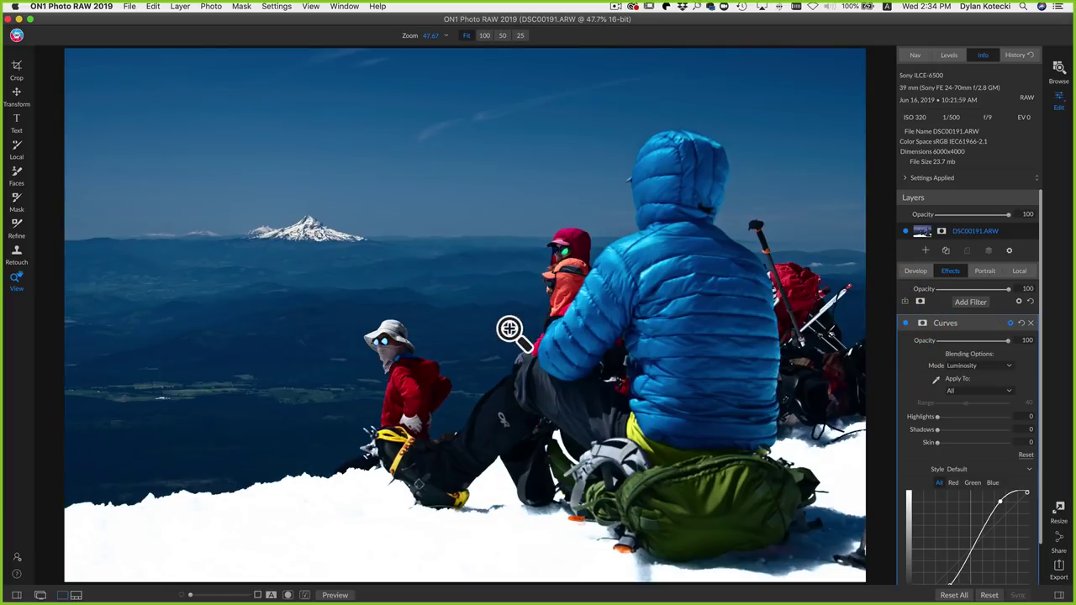
# Try Normal blending, return to Luminosity, then delete the Curves filter.
pyautogui.click(1008, 366)
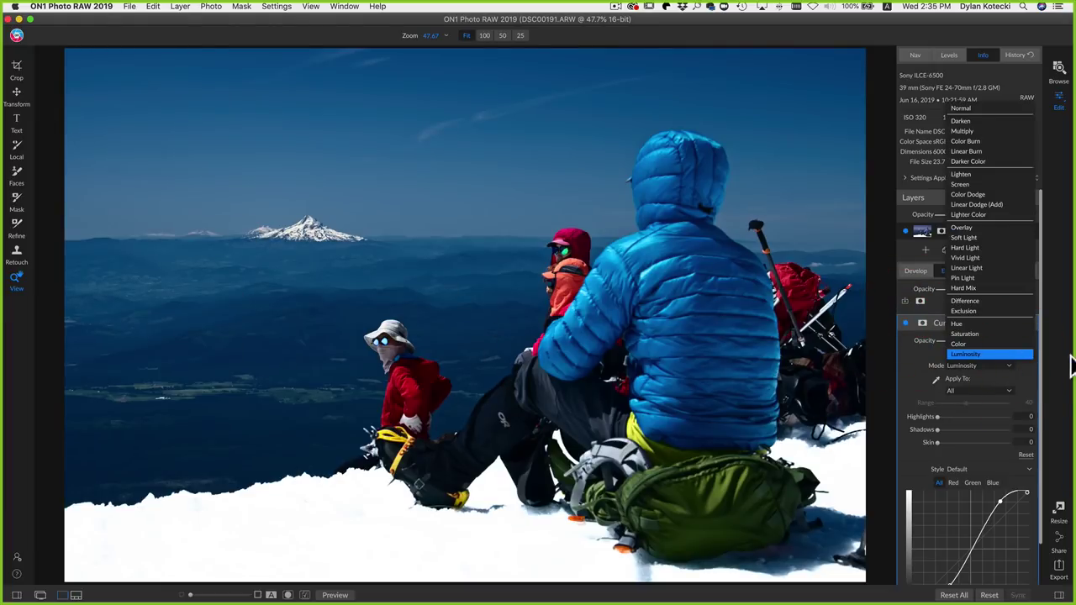
pyautogui.click(1017, 118)
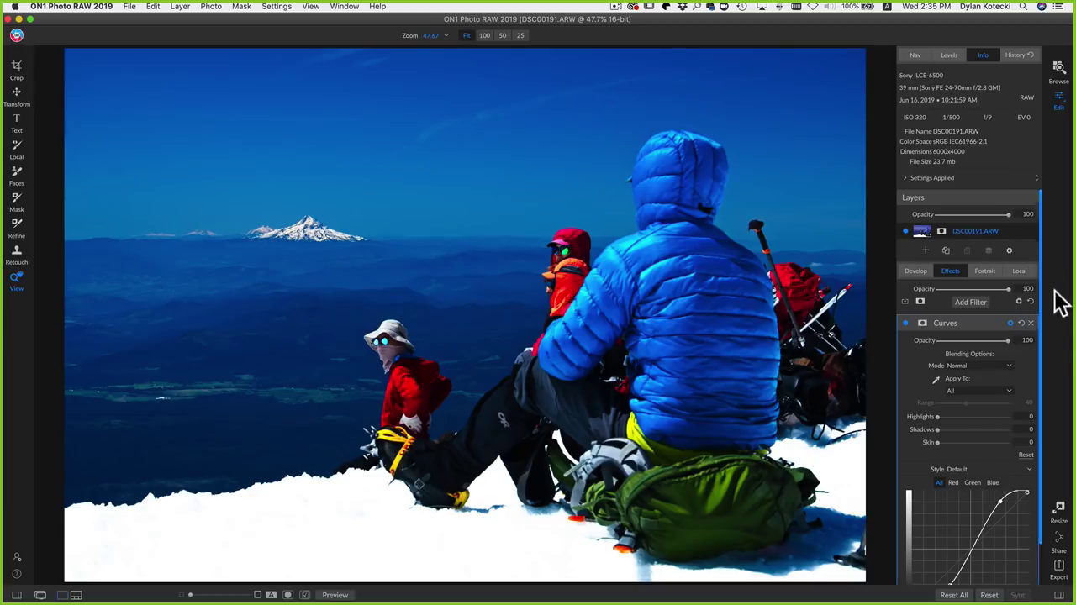
pyautogui.click(1013, 367)
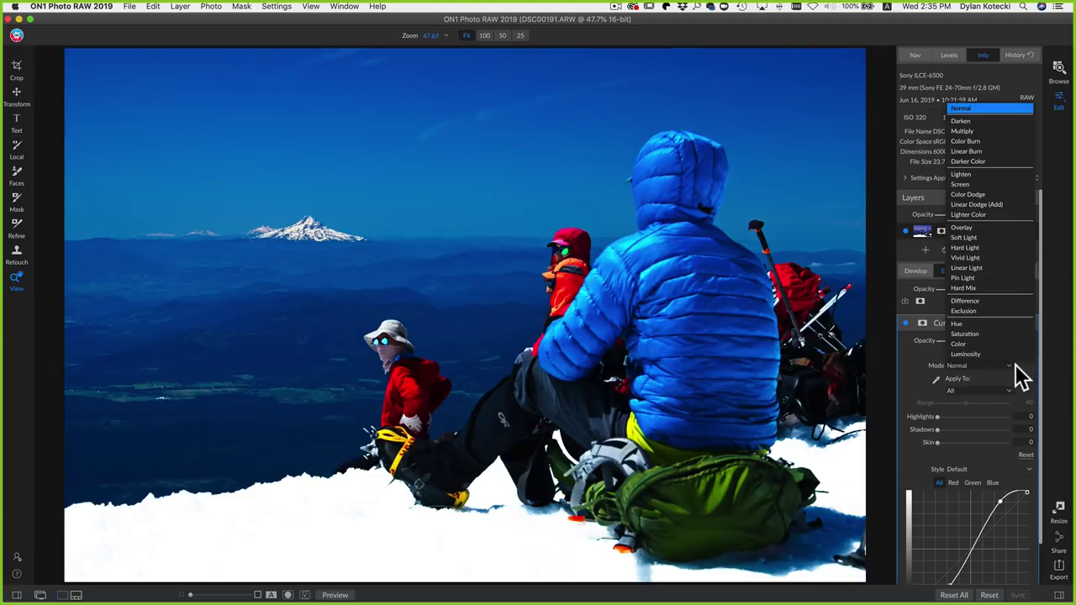
pyautogui.click(1014, 354)
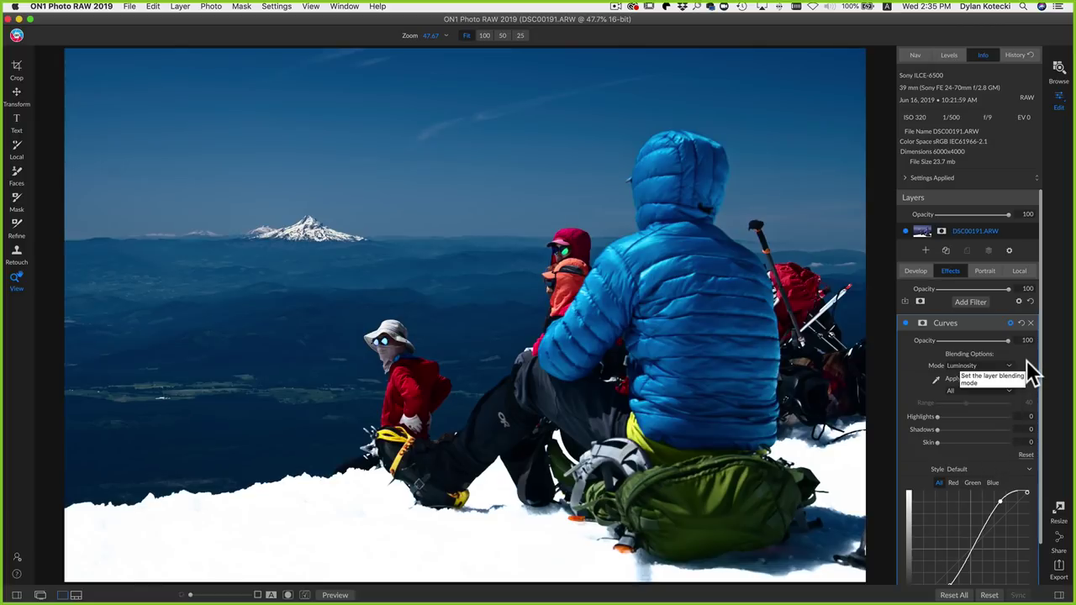
pyautogui.click(982, 365)
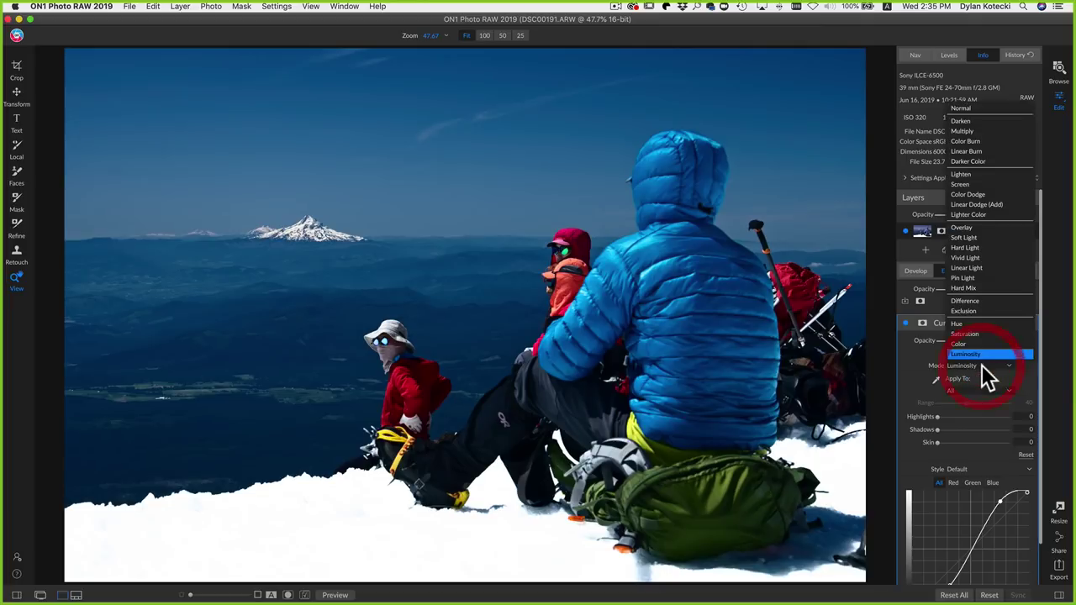
pyautogui.click(1036, 376)
pyautogui.click(1031, 322)
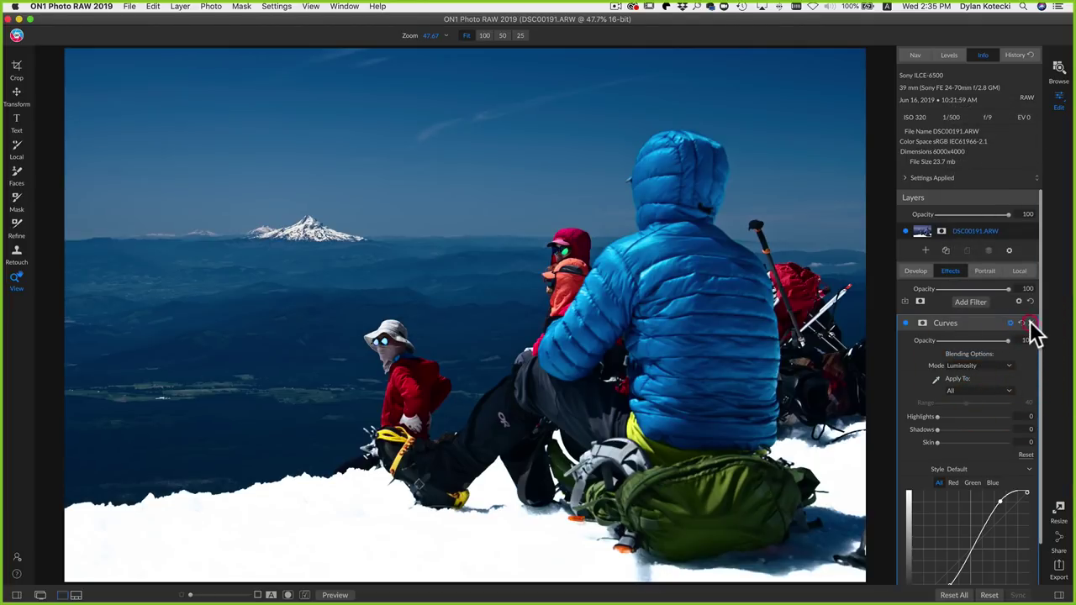
# Add a fresh Curves filter and pull the shadows down on the new curve.
pyautogui.click(971, 302)
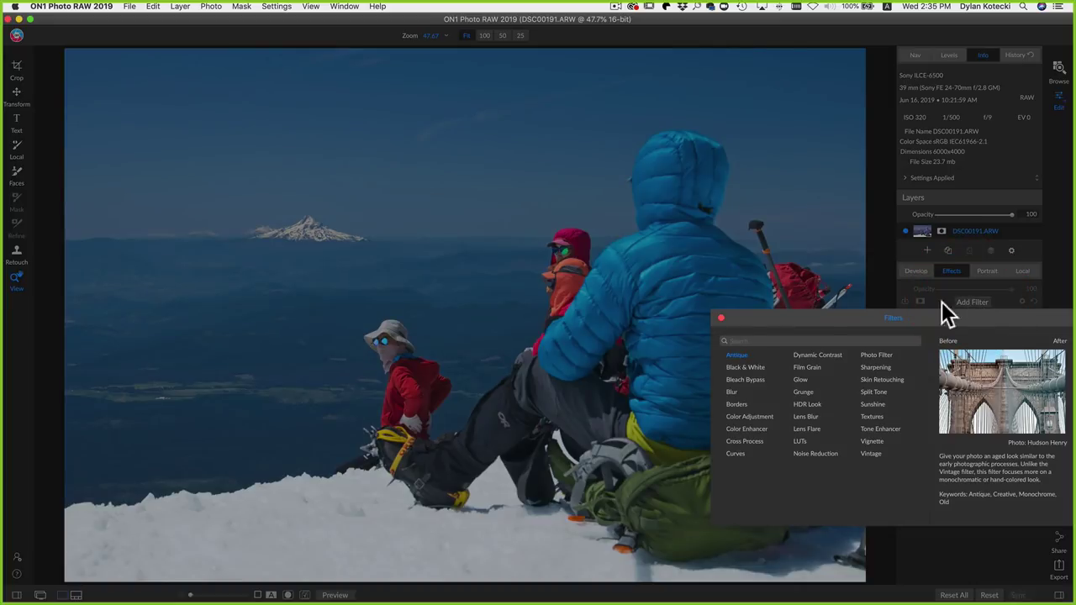
pyautogui.click(736, 453)
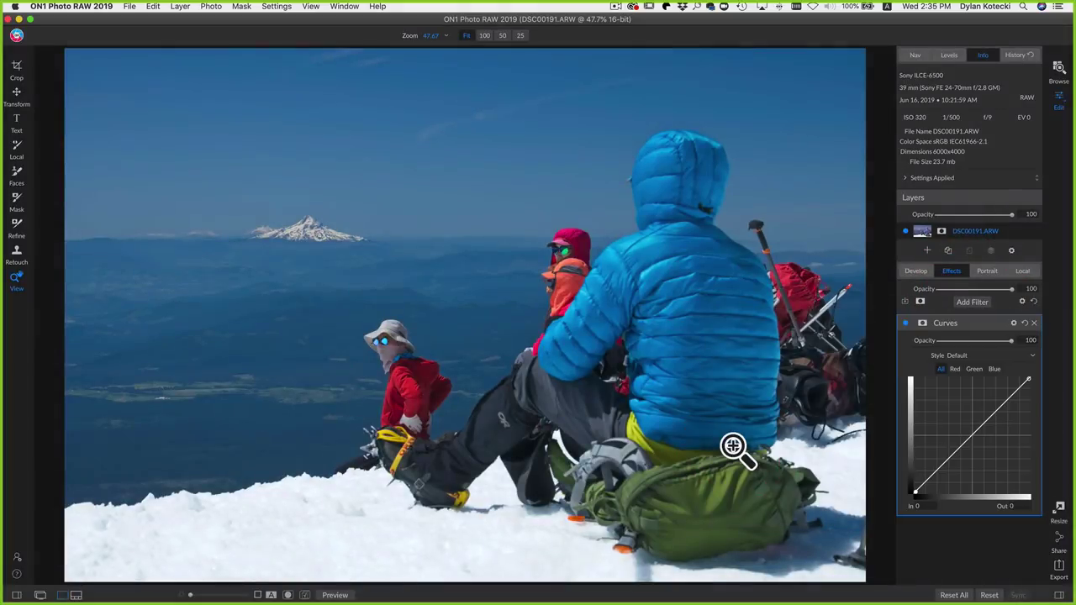
pyautogui.moveTo(936, 473); pyautogui.dragTo(990, 405)
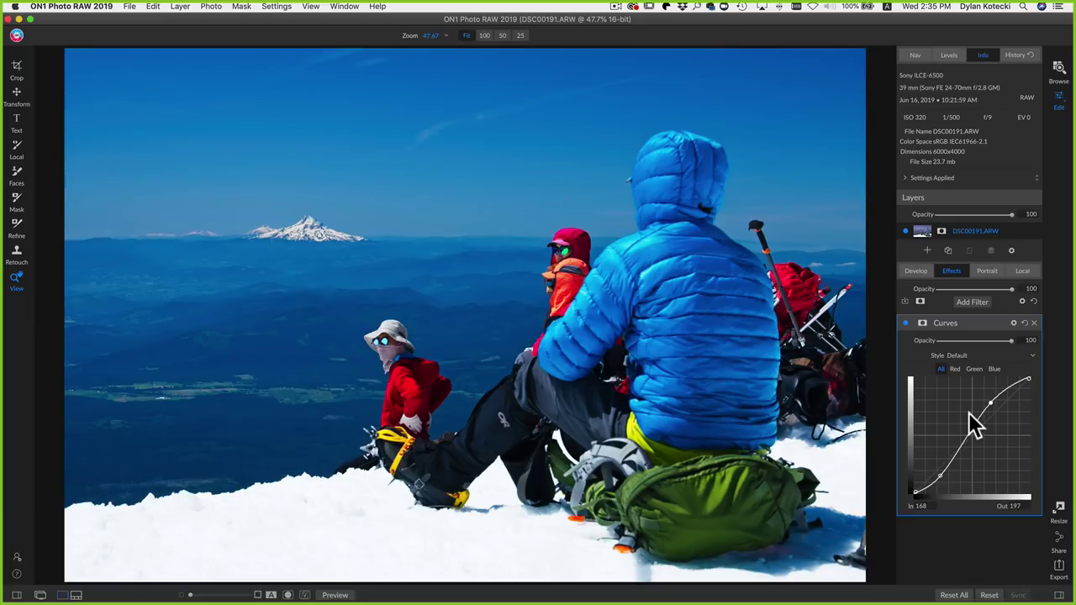
# Set the Curves blend mode to Color and toggle the effect off and on to compare.
pyautogui.click(1013, 322)
pyautogui.click(977, 365)
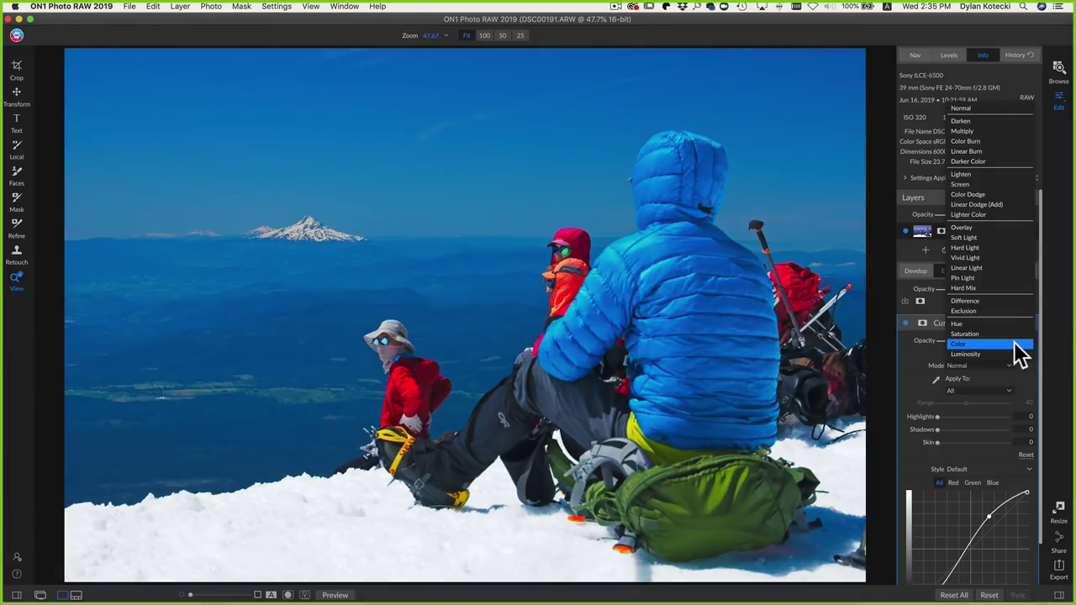
pyautogui.click(1014, 342)
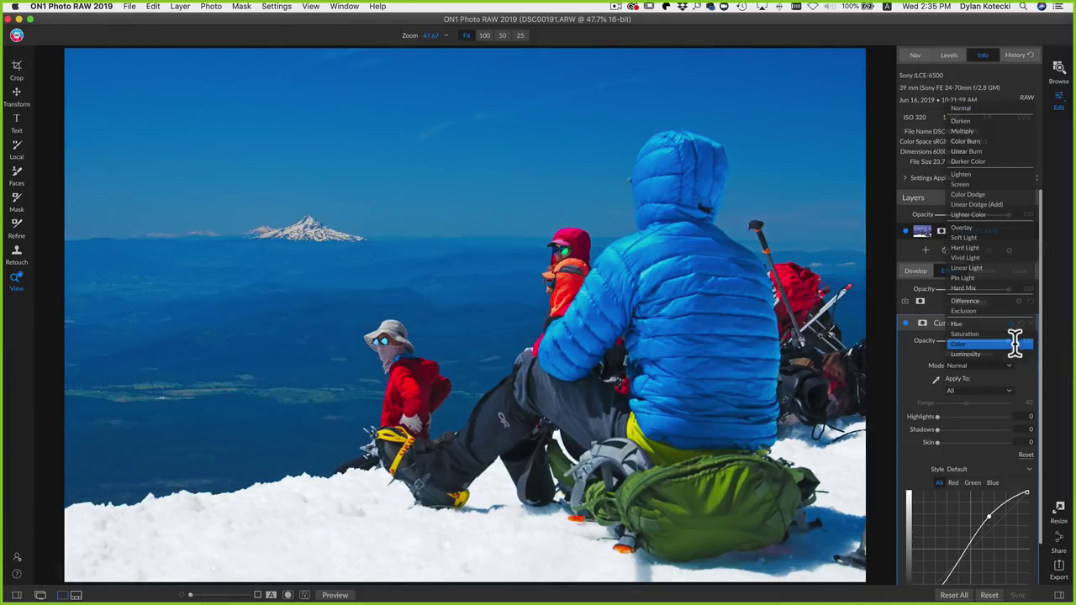
pyautogui.click(906, 323)
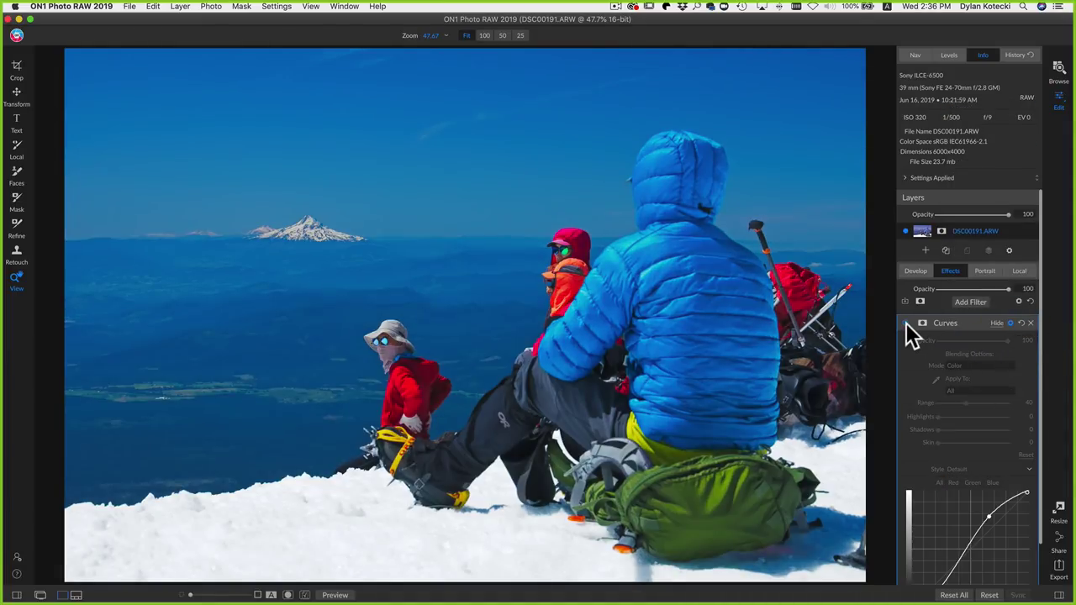
pyautogui.click(906, 323)
pyautogui.click(906, 323)
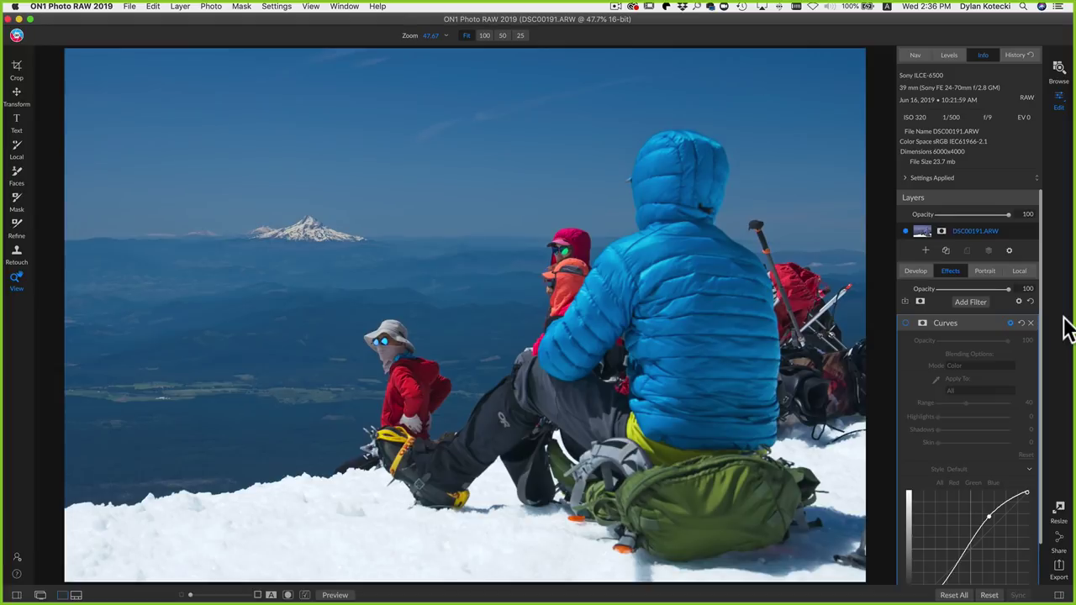
# Delete the climbers photo's Curves filter and open the portrait from the filmstrip.
pyautogui.click(1030, 322)
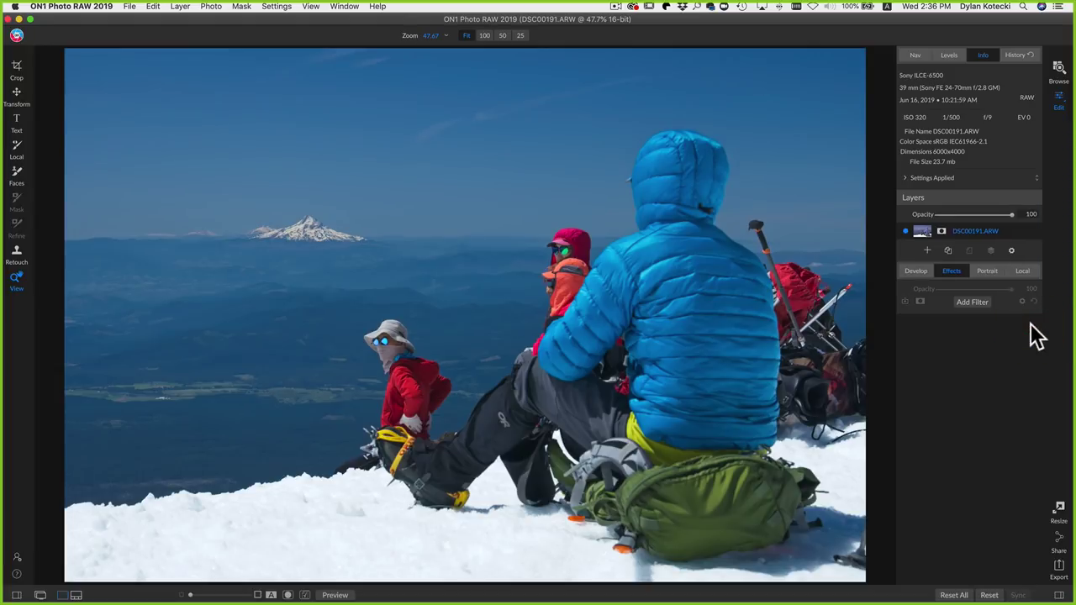
pyautogui.press('super+shift+f')
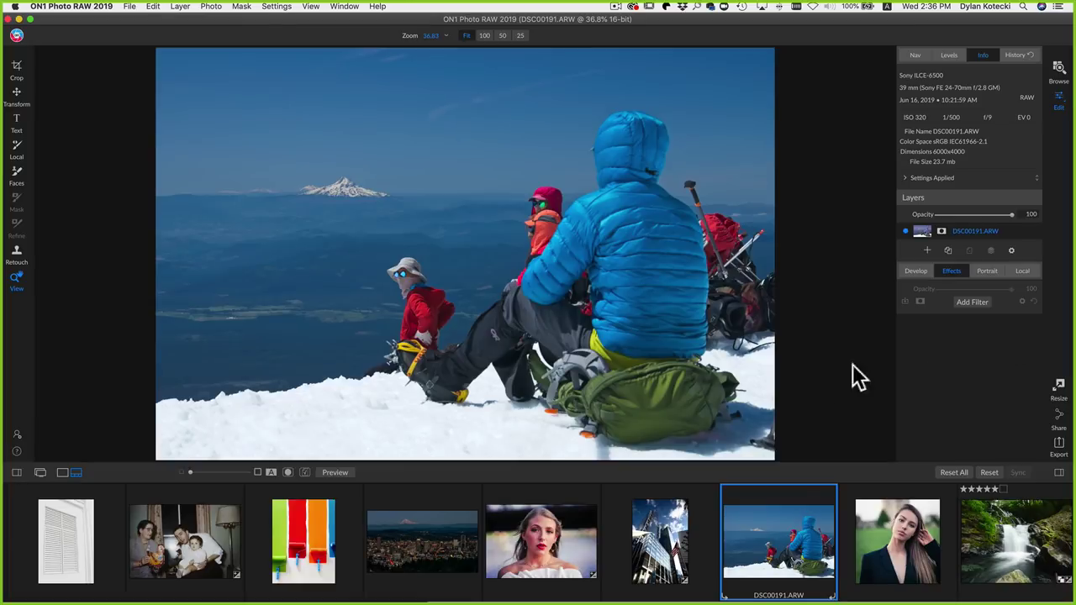
pyautogui.click(884, 542)
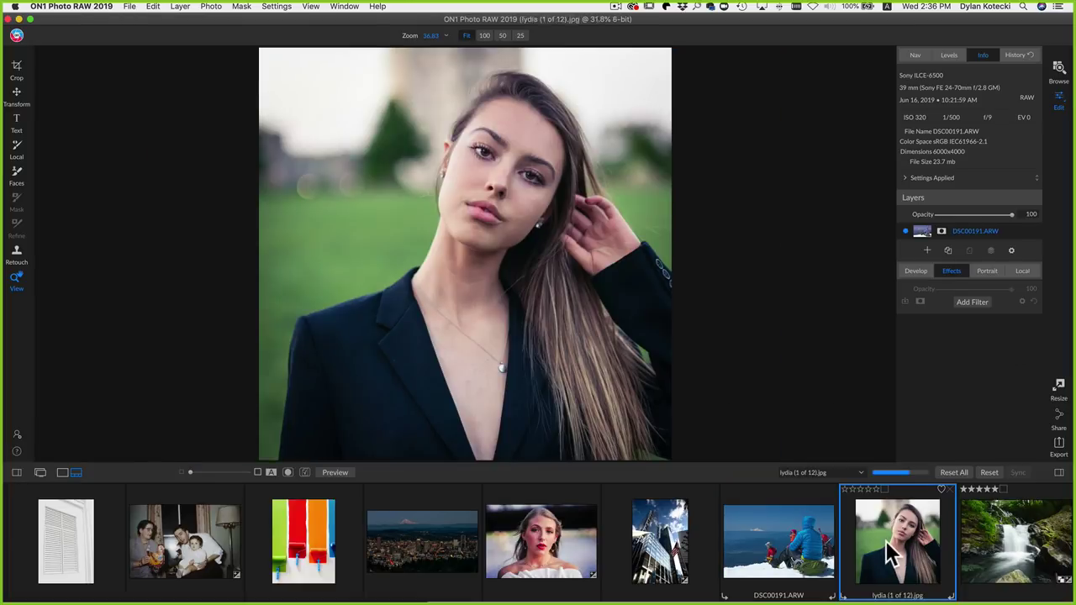
pyautogui.press('super+shift+f')
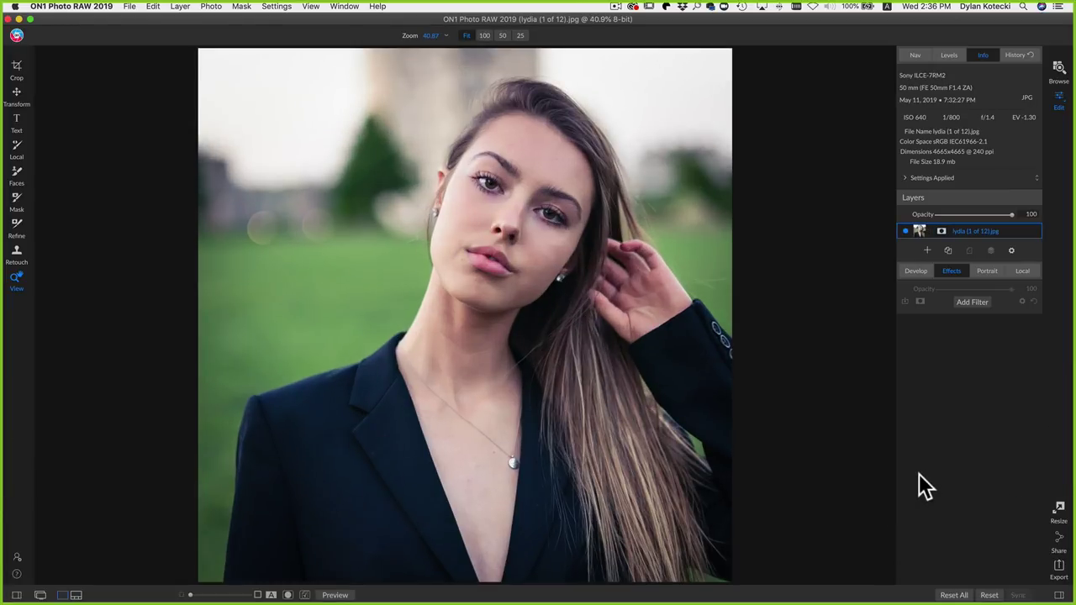
# Add a Curves filter with shadow and highlight points shaped into a steep S-curve.
pyautogui.click(973, 302)
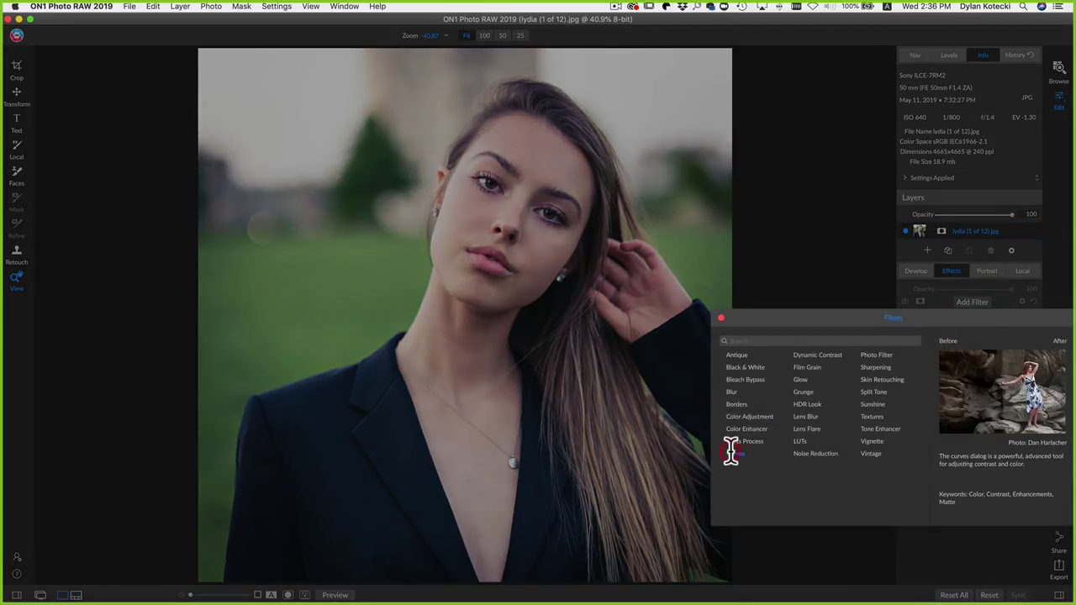
pyautogui.click(733, 454)
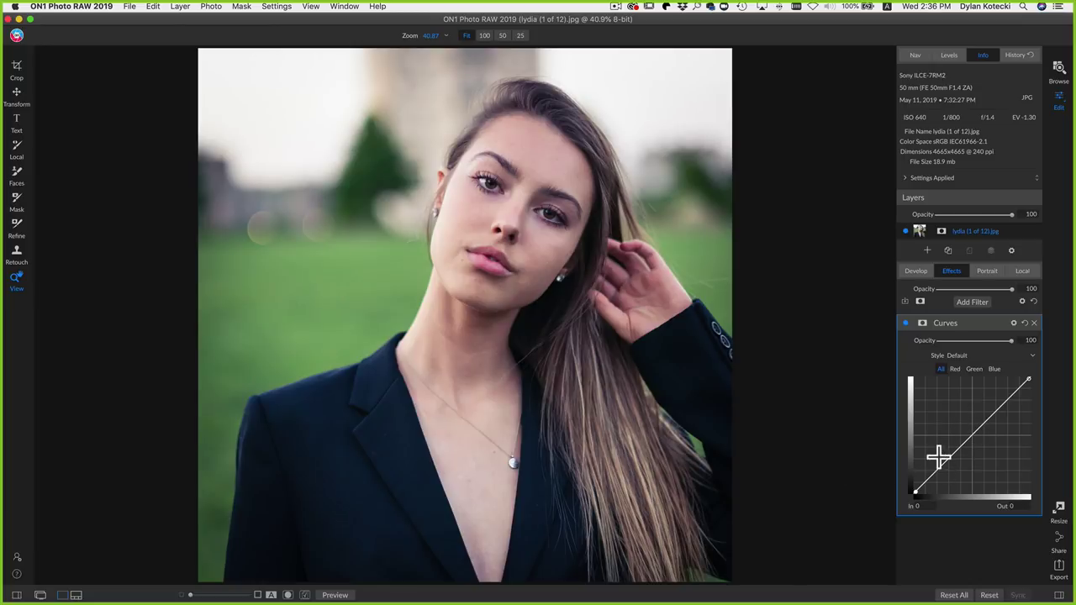
pyautogui.moveTo(936, 468); pyautogui.dragTo(971, 424)
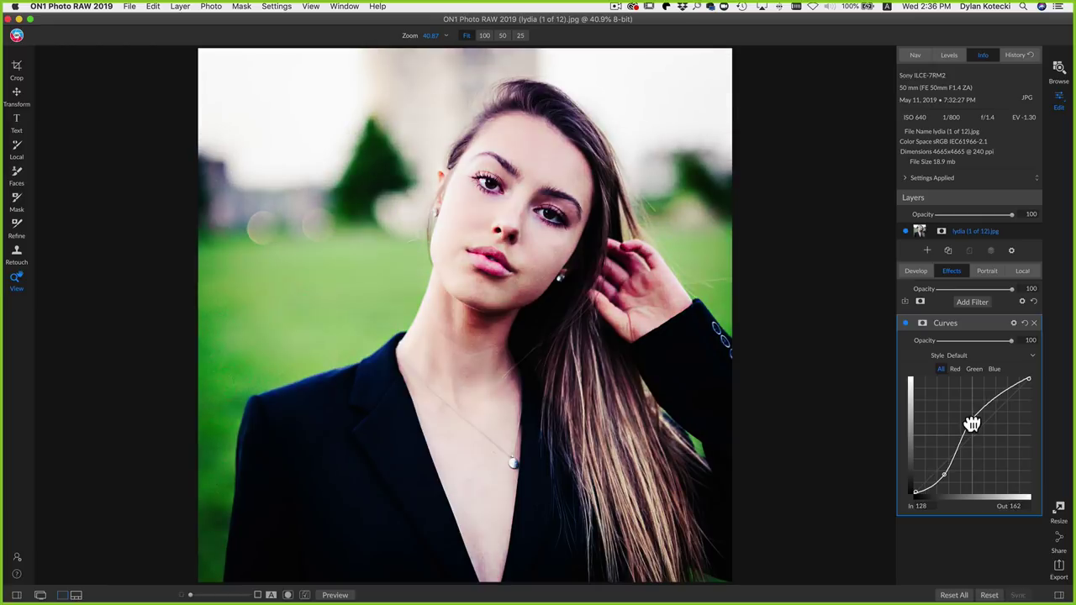
pyautogui.moveTo(944, 478); pyautogui.dragTo(936, 484)
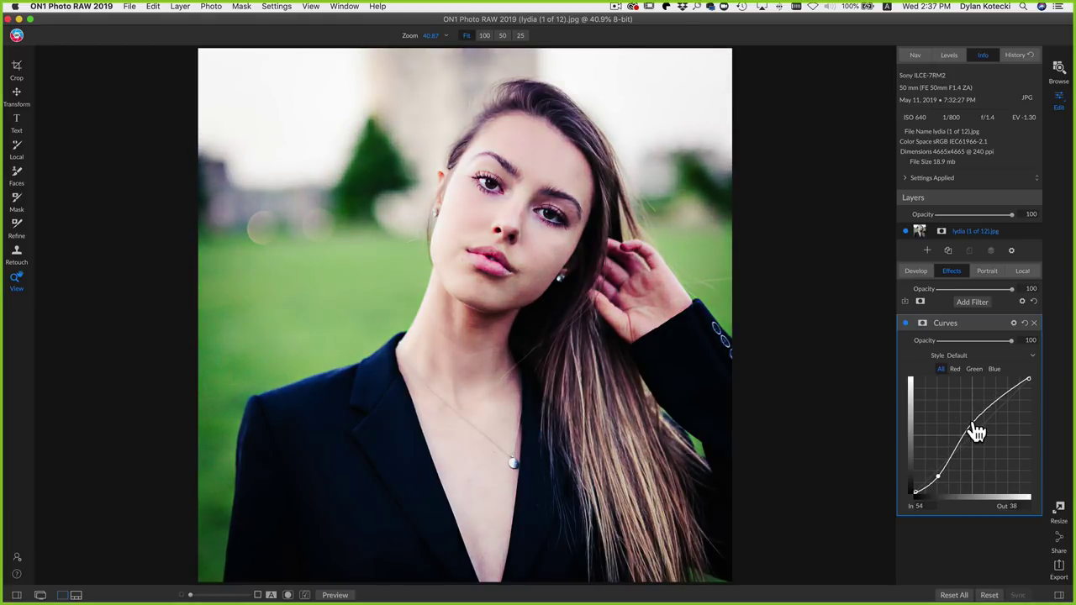
pyautogui.moveTo(973, 426); pyautogui.dragTo(993, 402)
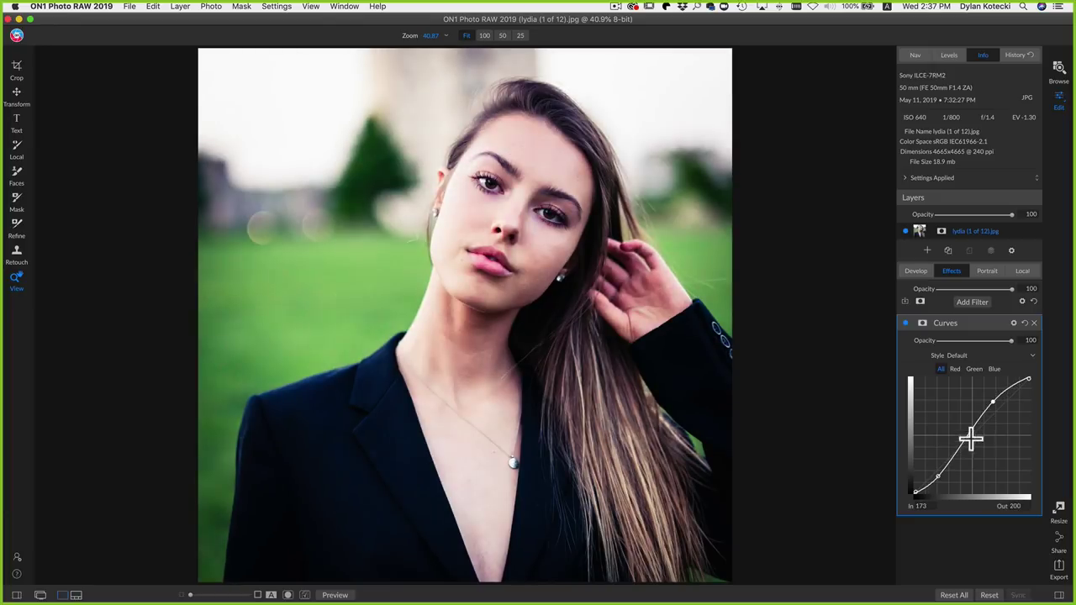
pyautogui.moveTo(938, 485); pyautogui.dragTo(940, 479)
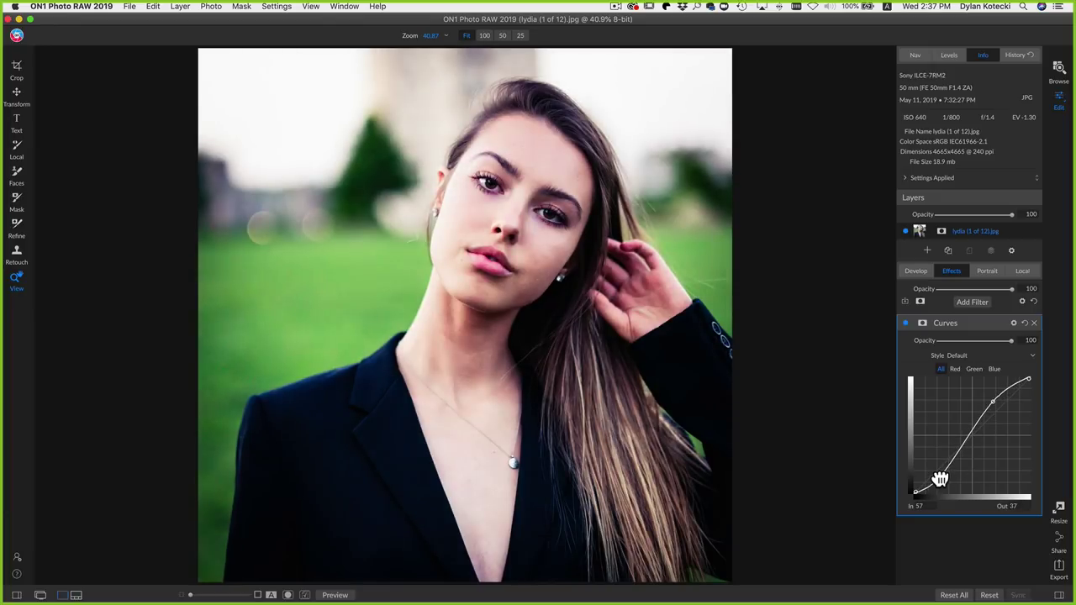
# Check the contrast at 100% on the face, toggling Curves, then fit view and show blending options.
pyautogui.click(487, 247)
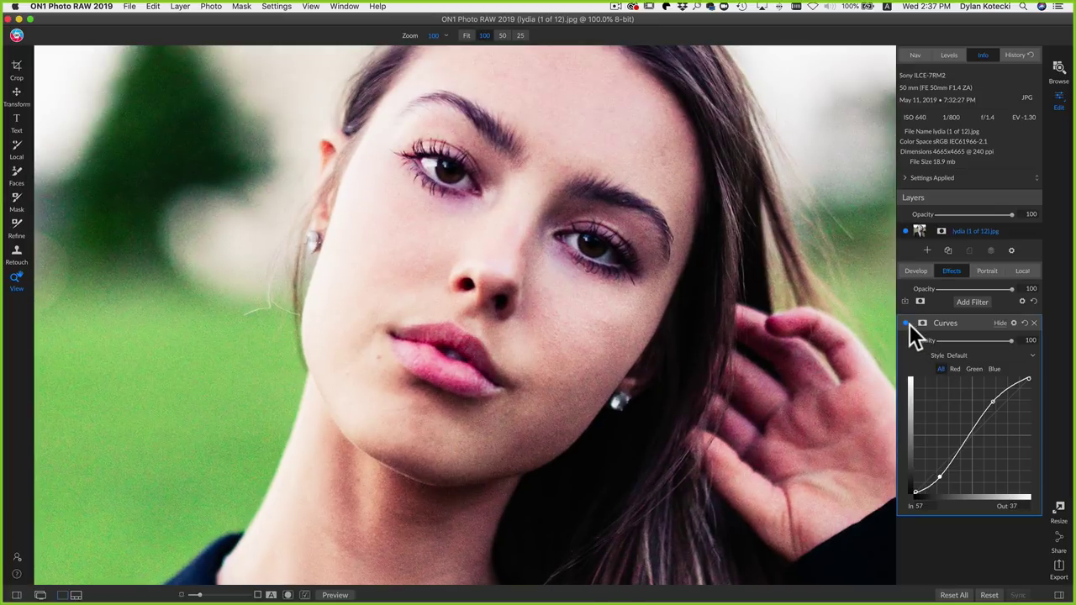
pyautogui.click(905, 324)
pyautogui.click(905, 322)
pyautogui.click(249, 344)
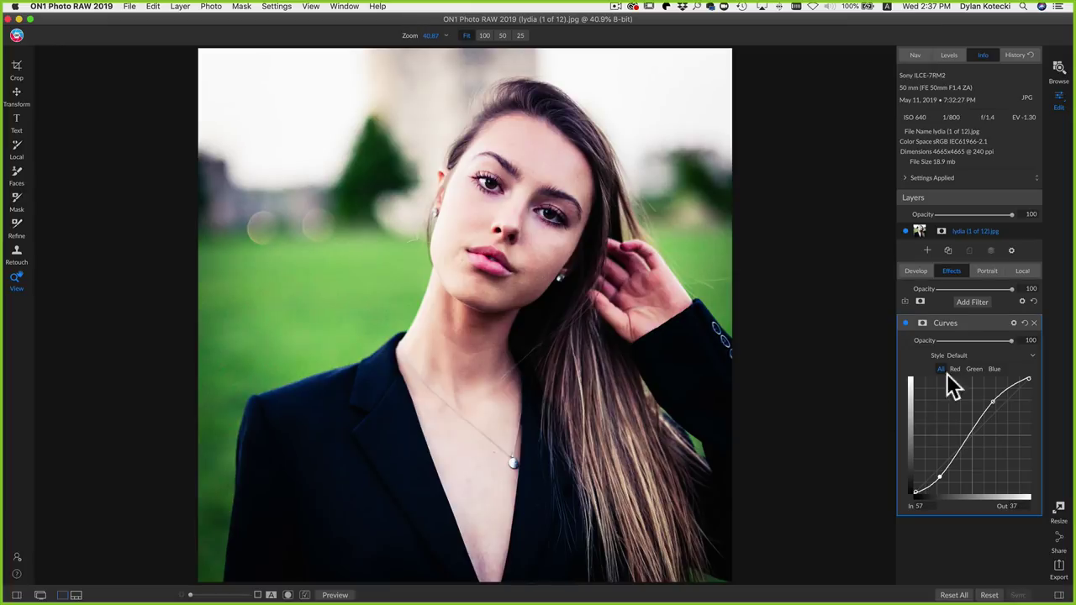
pyautogui.click(1014, 322)
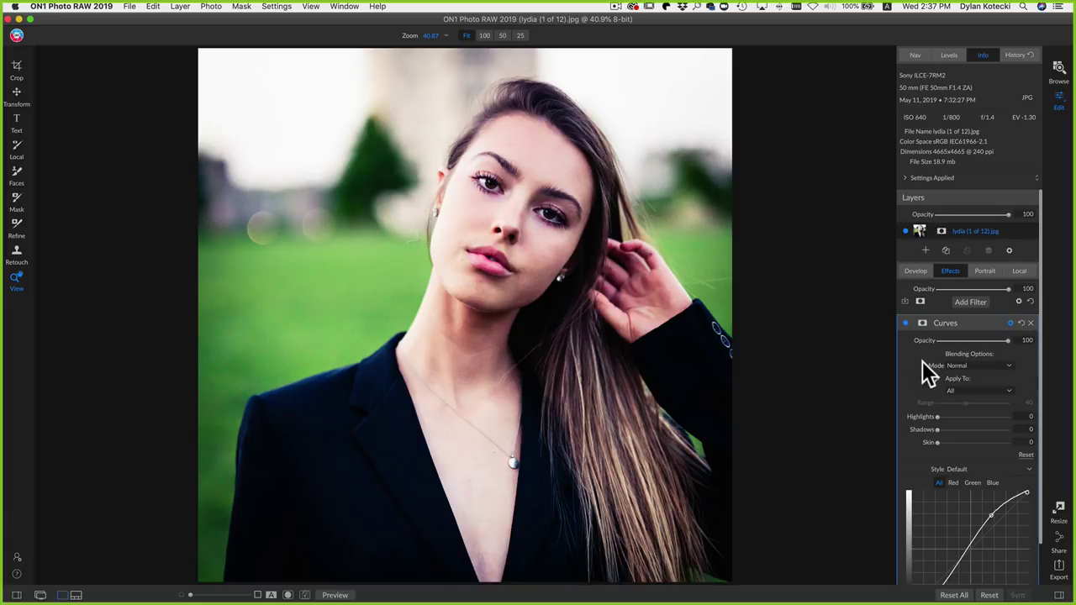
# Blend the portrait's Curves in Luminosity mode and compare with the effect off and on.
pyautogui.click(963, 365)
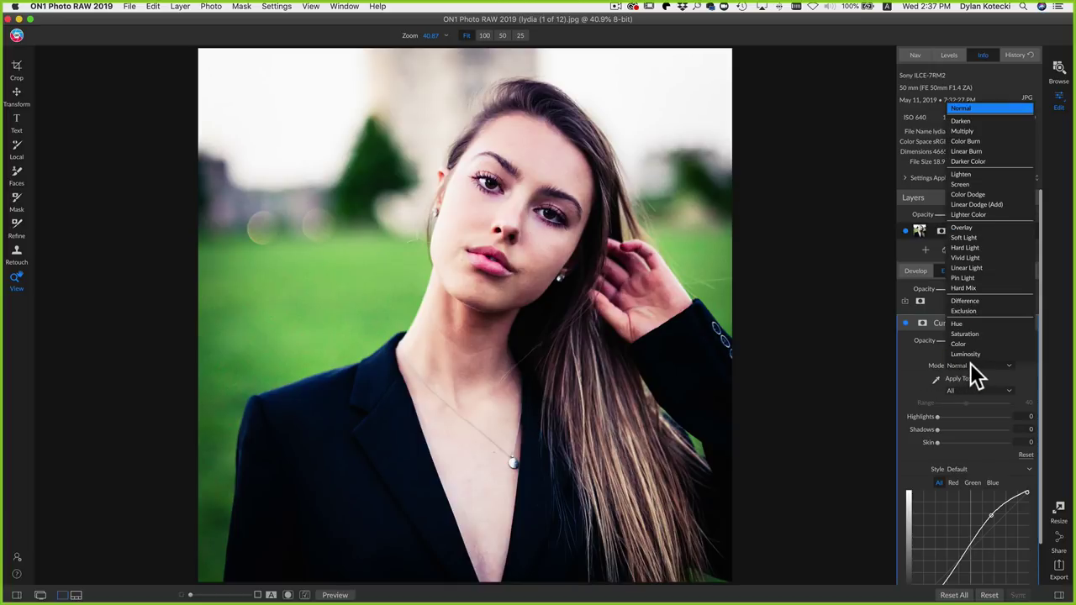
pyautogui.click(971, 354)
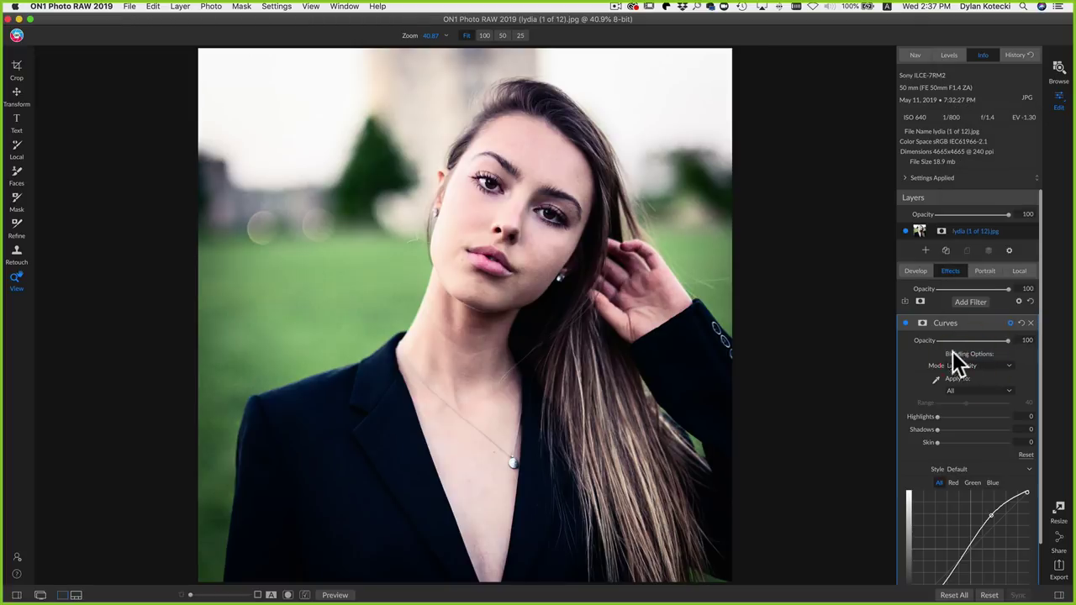
pyautogui.click(905, 325)
pyautogui.click(905, 324)
pyautogui.click(904, 322)
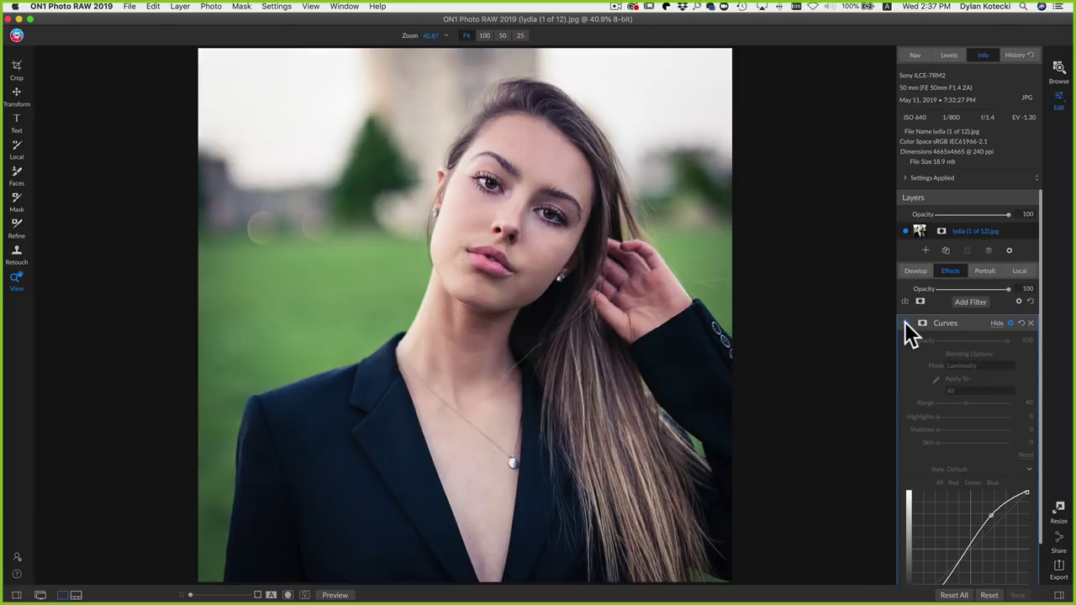
pyautogui.click(905, 323)
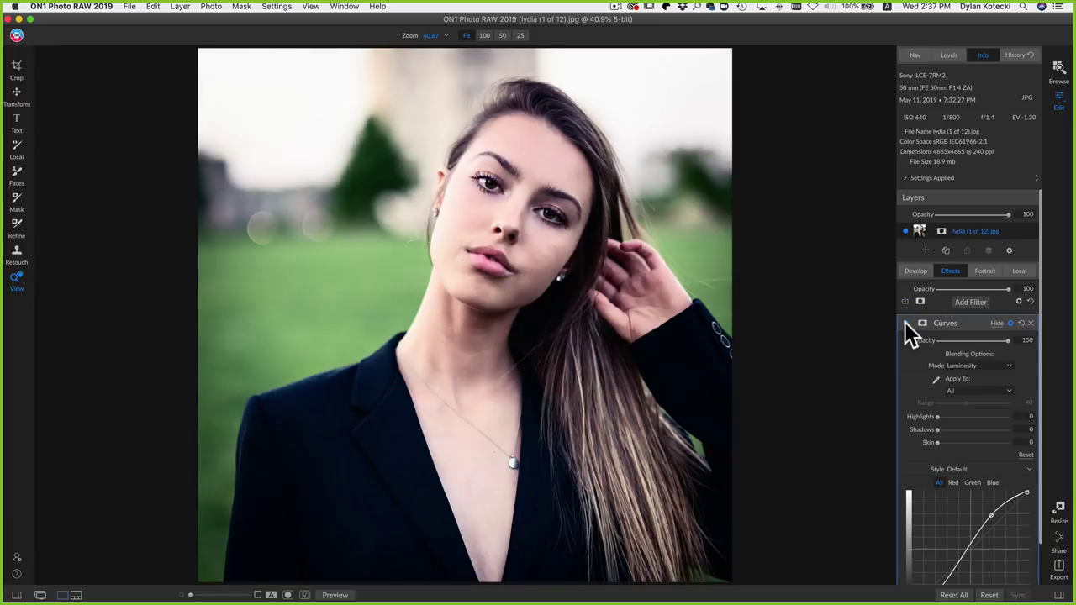
# Replace the existing Curves filter with a new one shaped into an S-curve.
pyautogui.click(1031, 323)
pyautogui.click(970, 301)
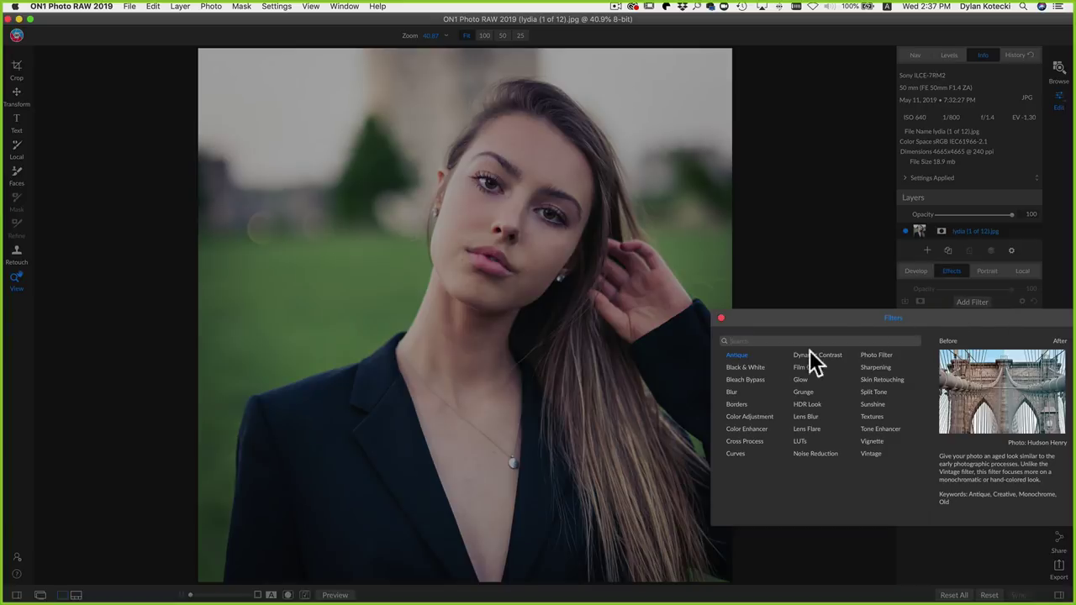
pyautogui.click(737, 452)
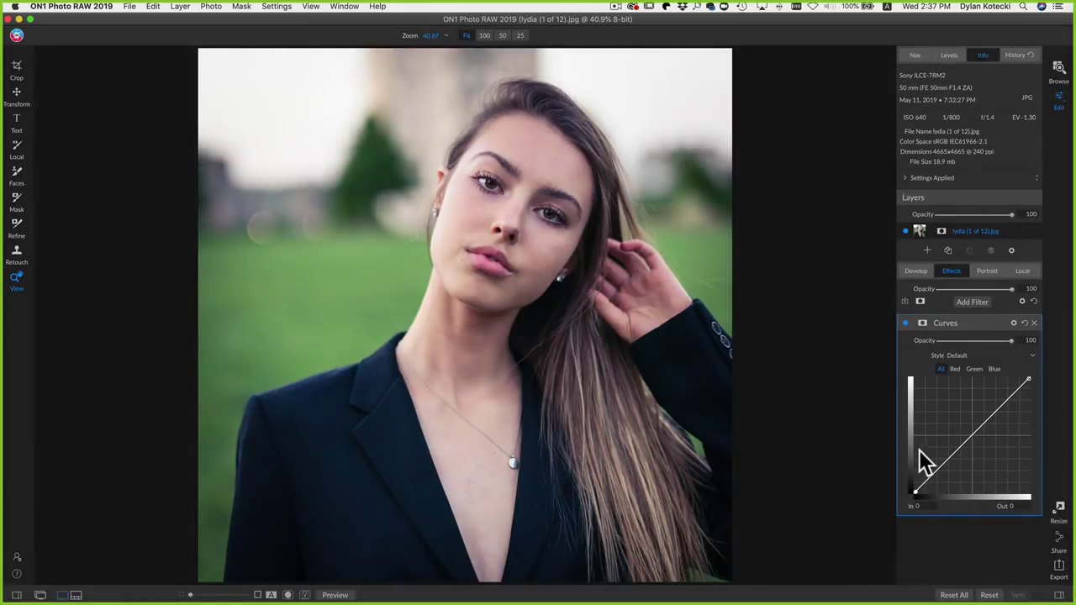
pyautogui.moveTo(936, 466); pyautogui.dragTo(946, 478)
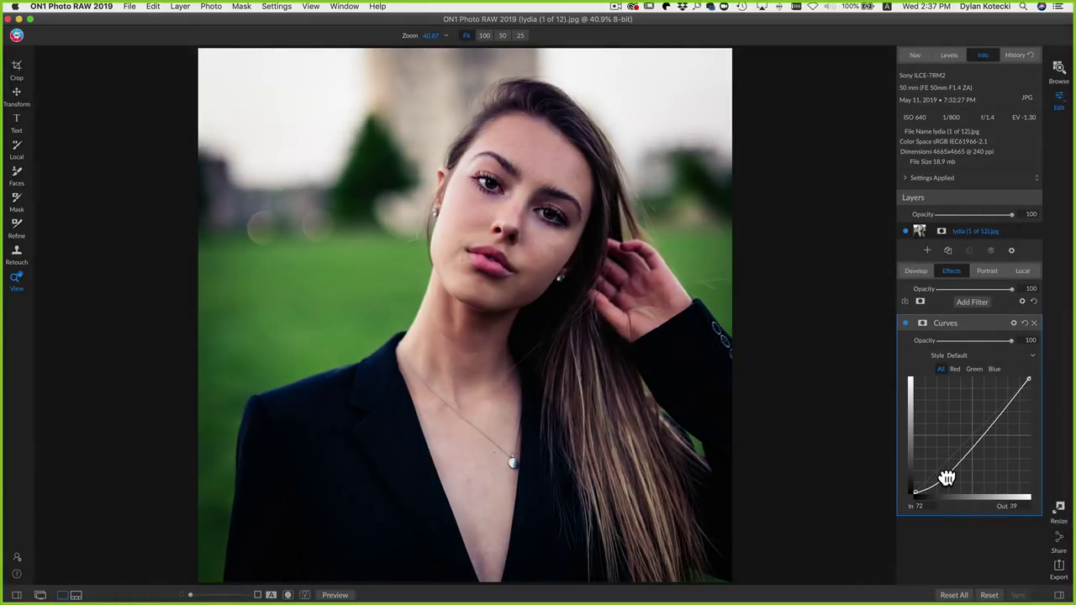
pyautogui.moveTo(999, 409)
pyautogui.mouseDown()
pyautogui.moveTo(995, 391)
pyautogui.moveTo(995, 401)
pyautogui.mouseUp()
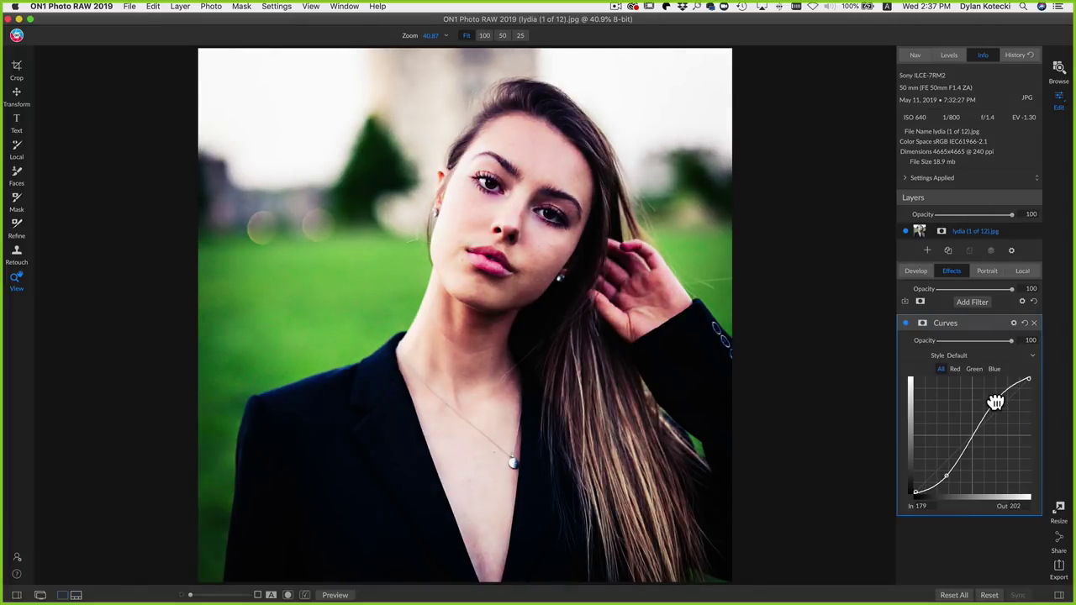
# Set the new Curves blend mode to Color and compare with the effect off and on.
pyautogui.click(1013, 323)
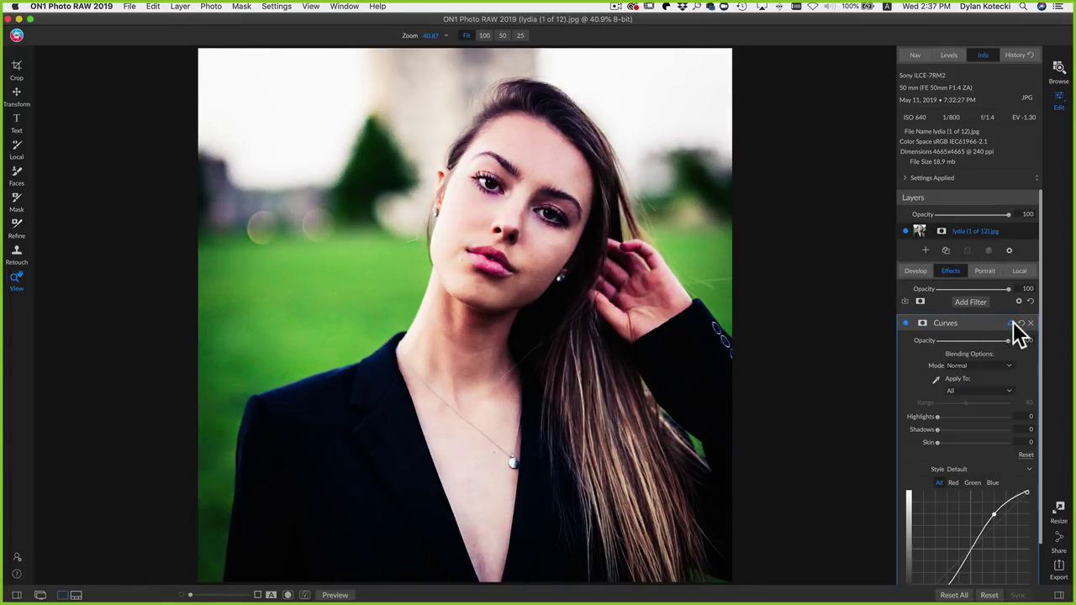
pyautogui.click(963, 367)
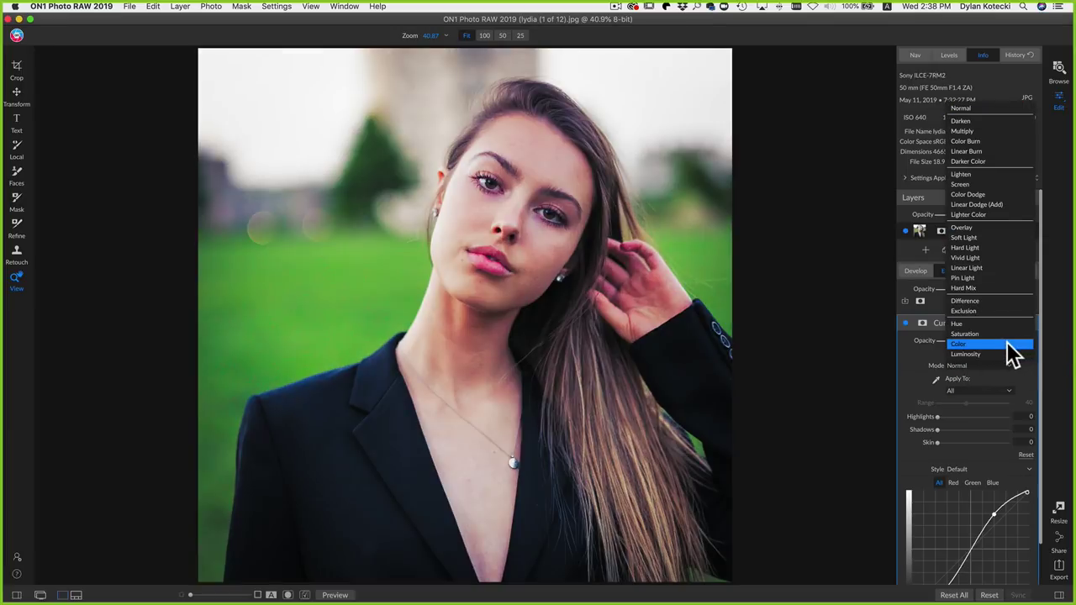
pyautogui.click(1008, 344)
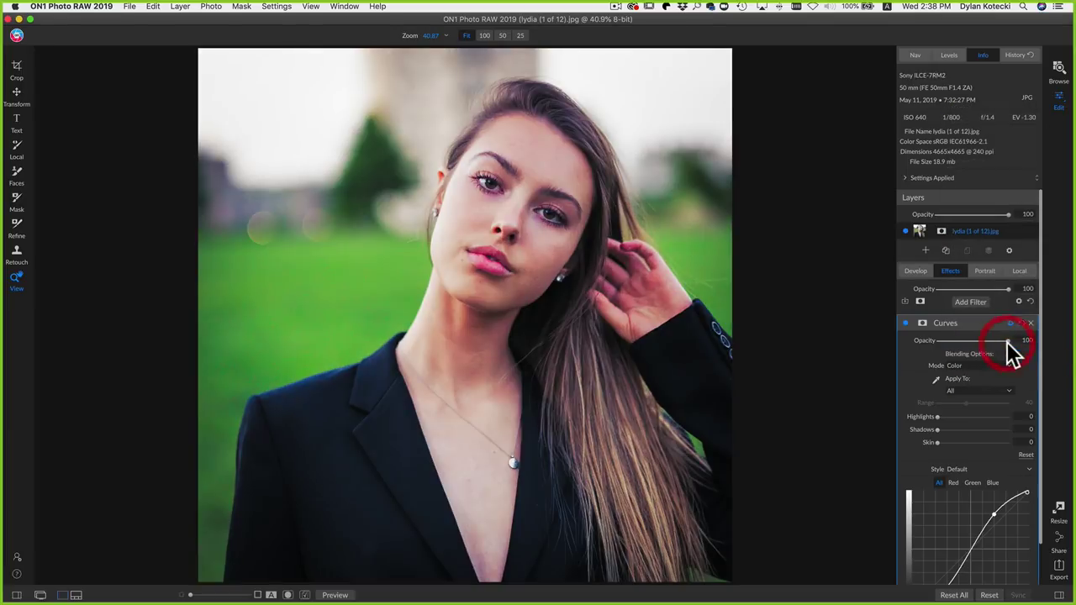
pyautogui.click(905, 323)
pyautogui.click(904, 323)
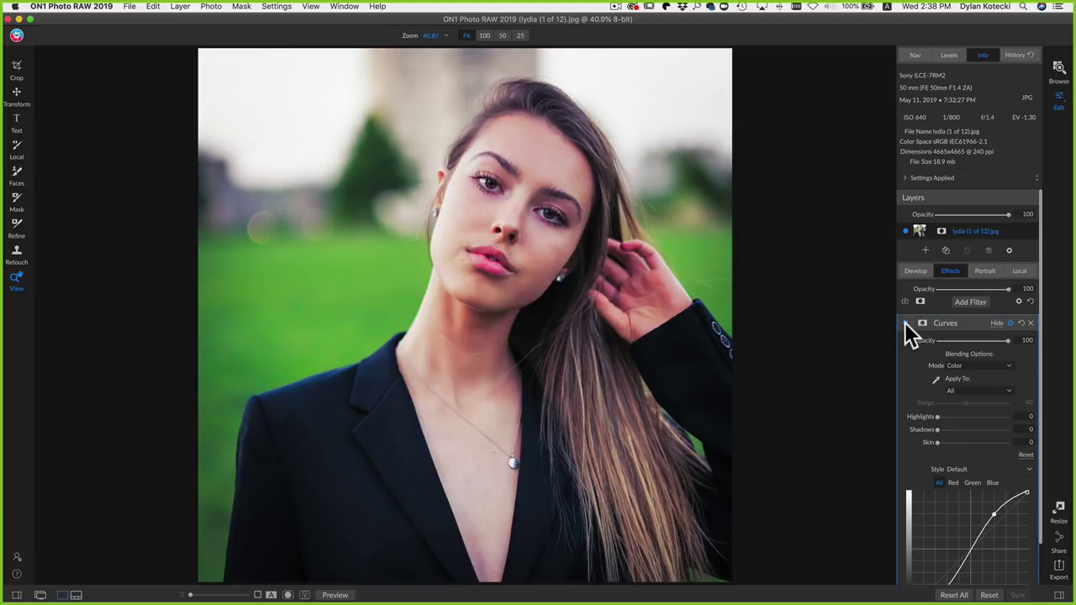